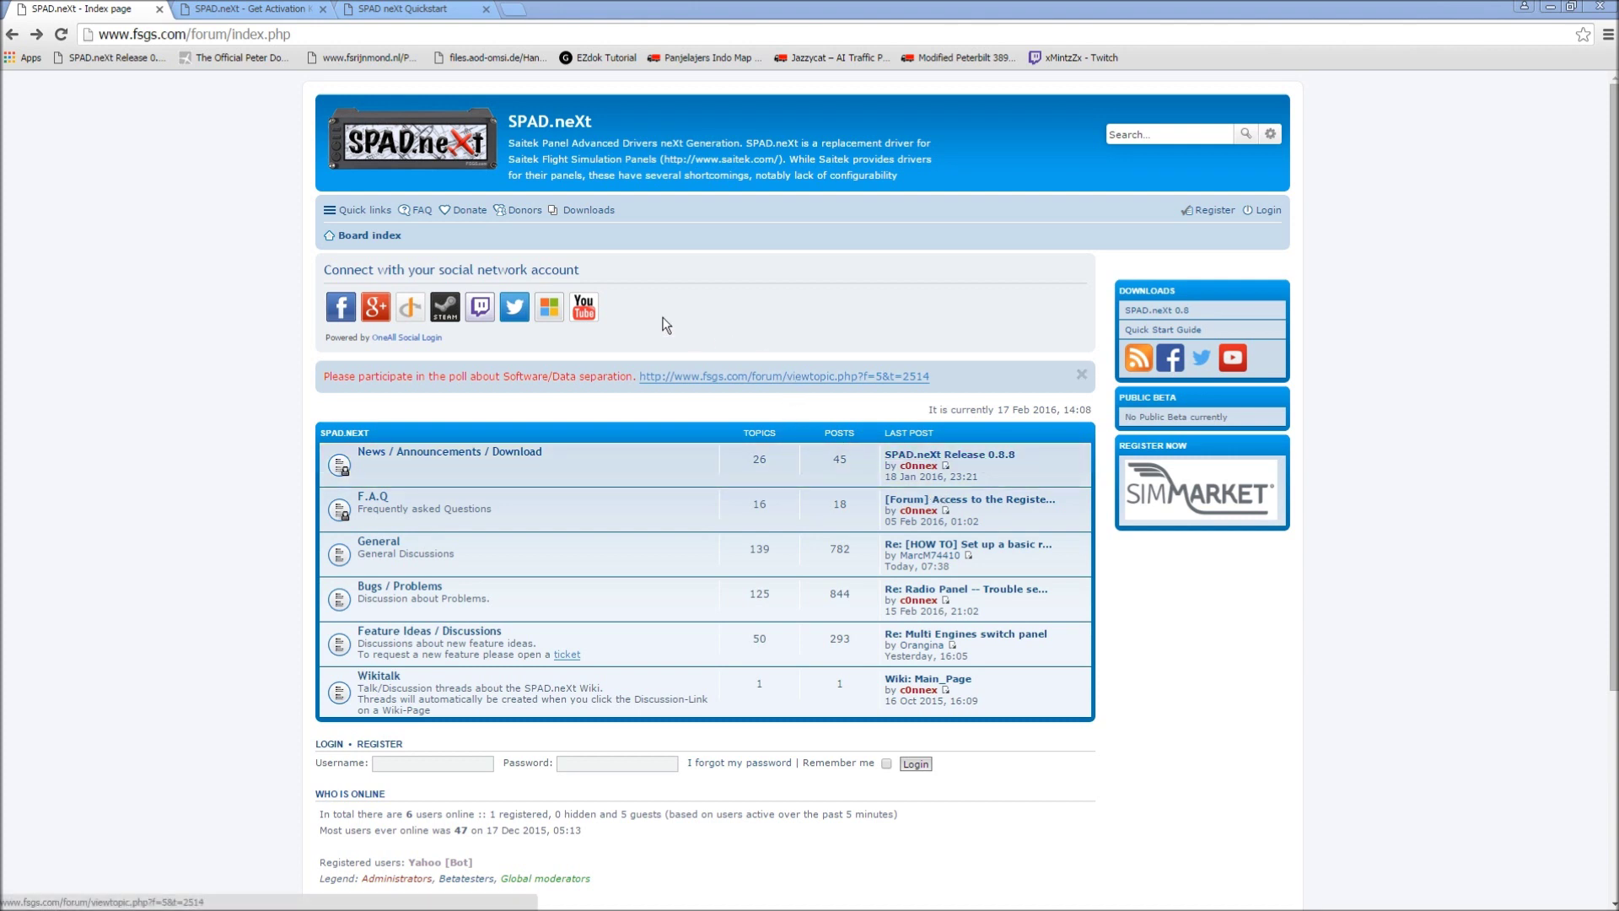
Open the Current Public Release (0.8) page from the forum's downloads and review its requirements, supported hardware and download section
left_click(590, 211)
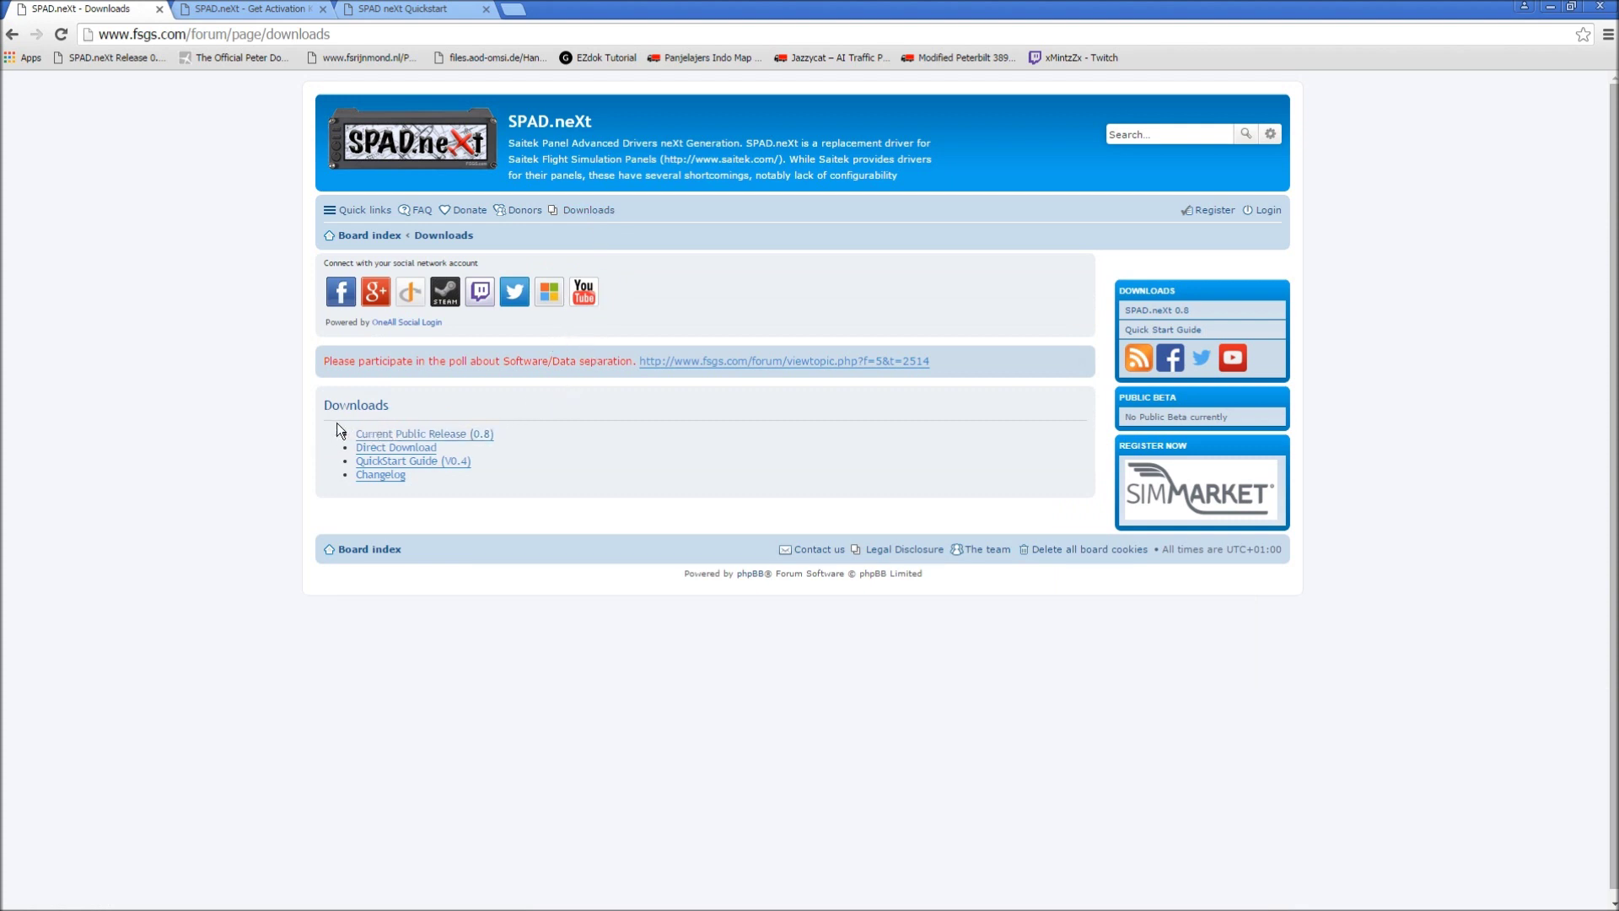
left_click(473, 435)
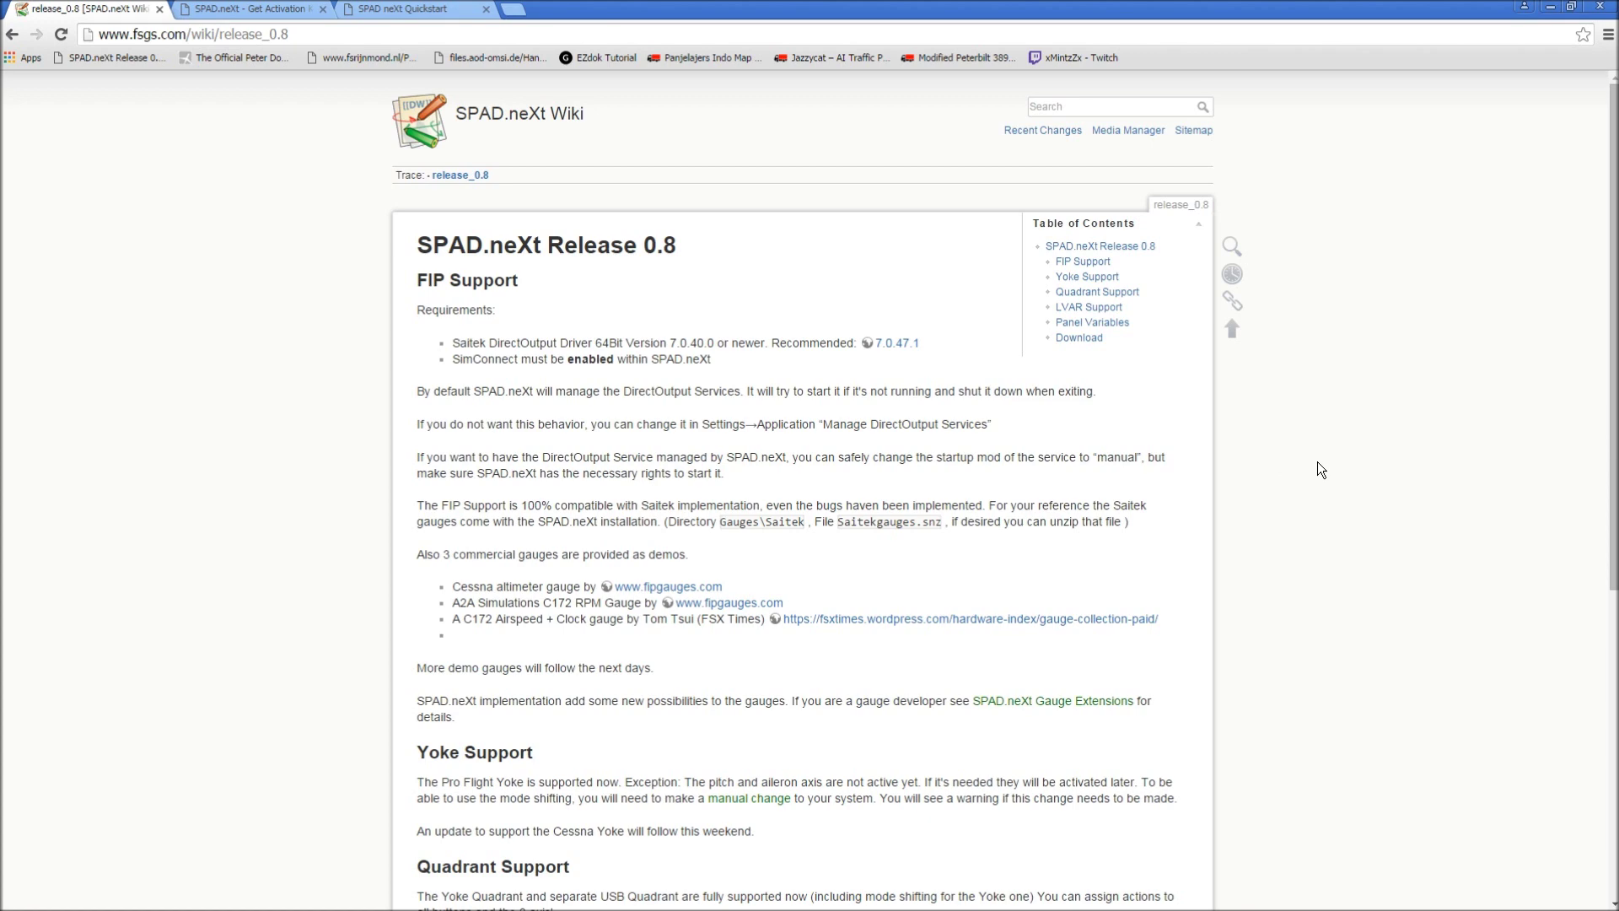
scroll(1318, 463, "down", 2)
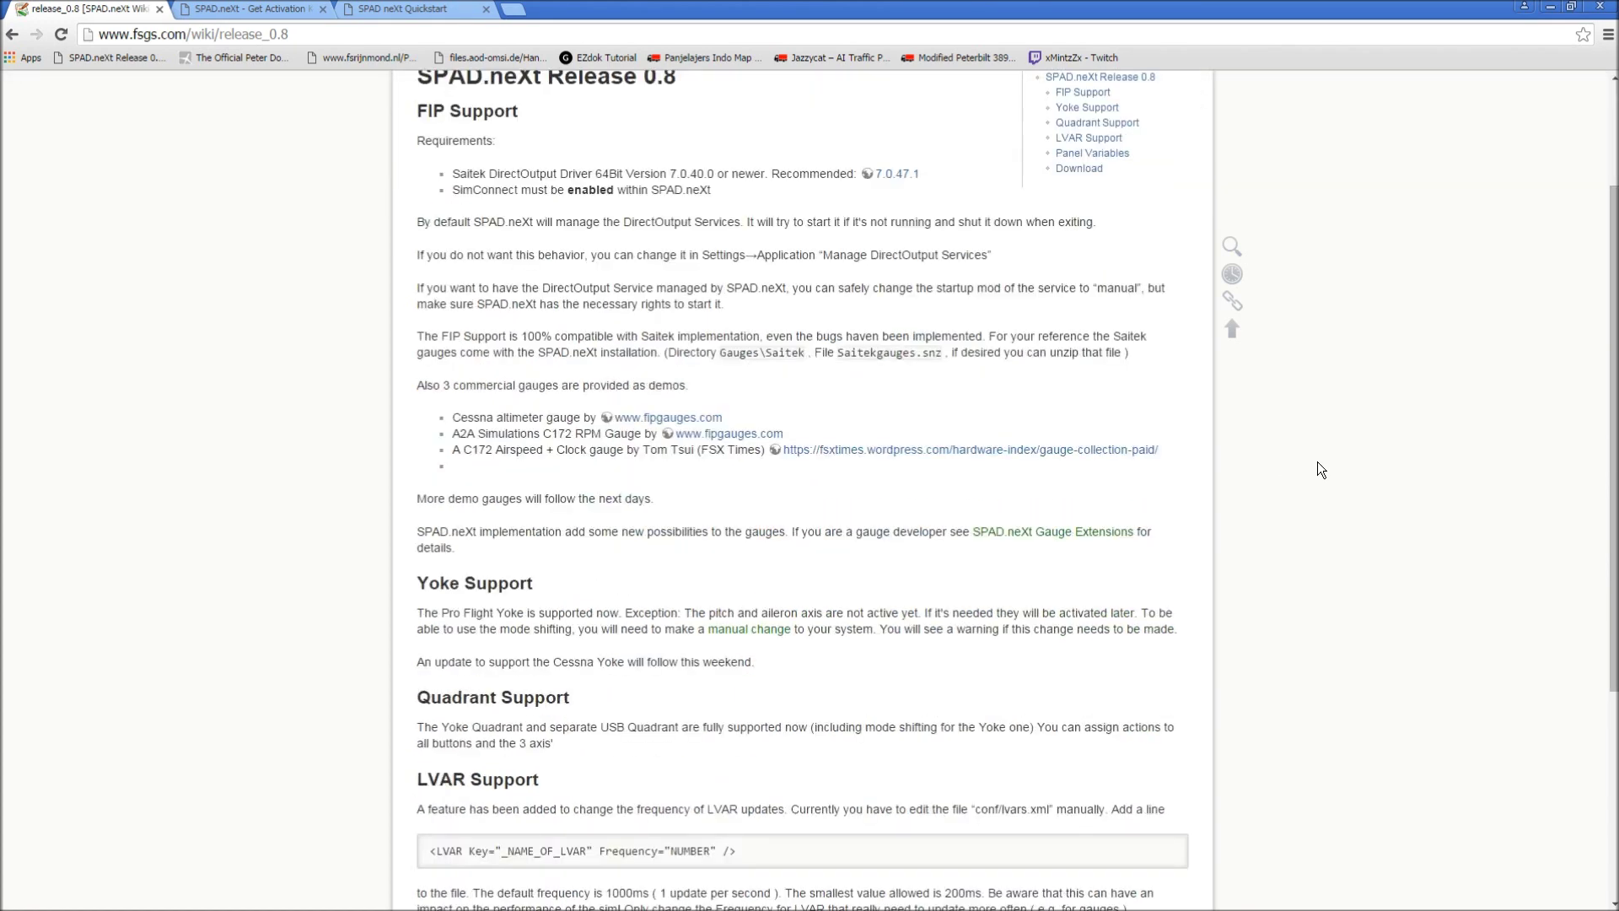
scroll(1321, 469, "up", 2)
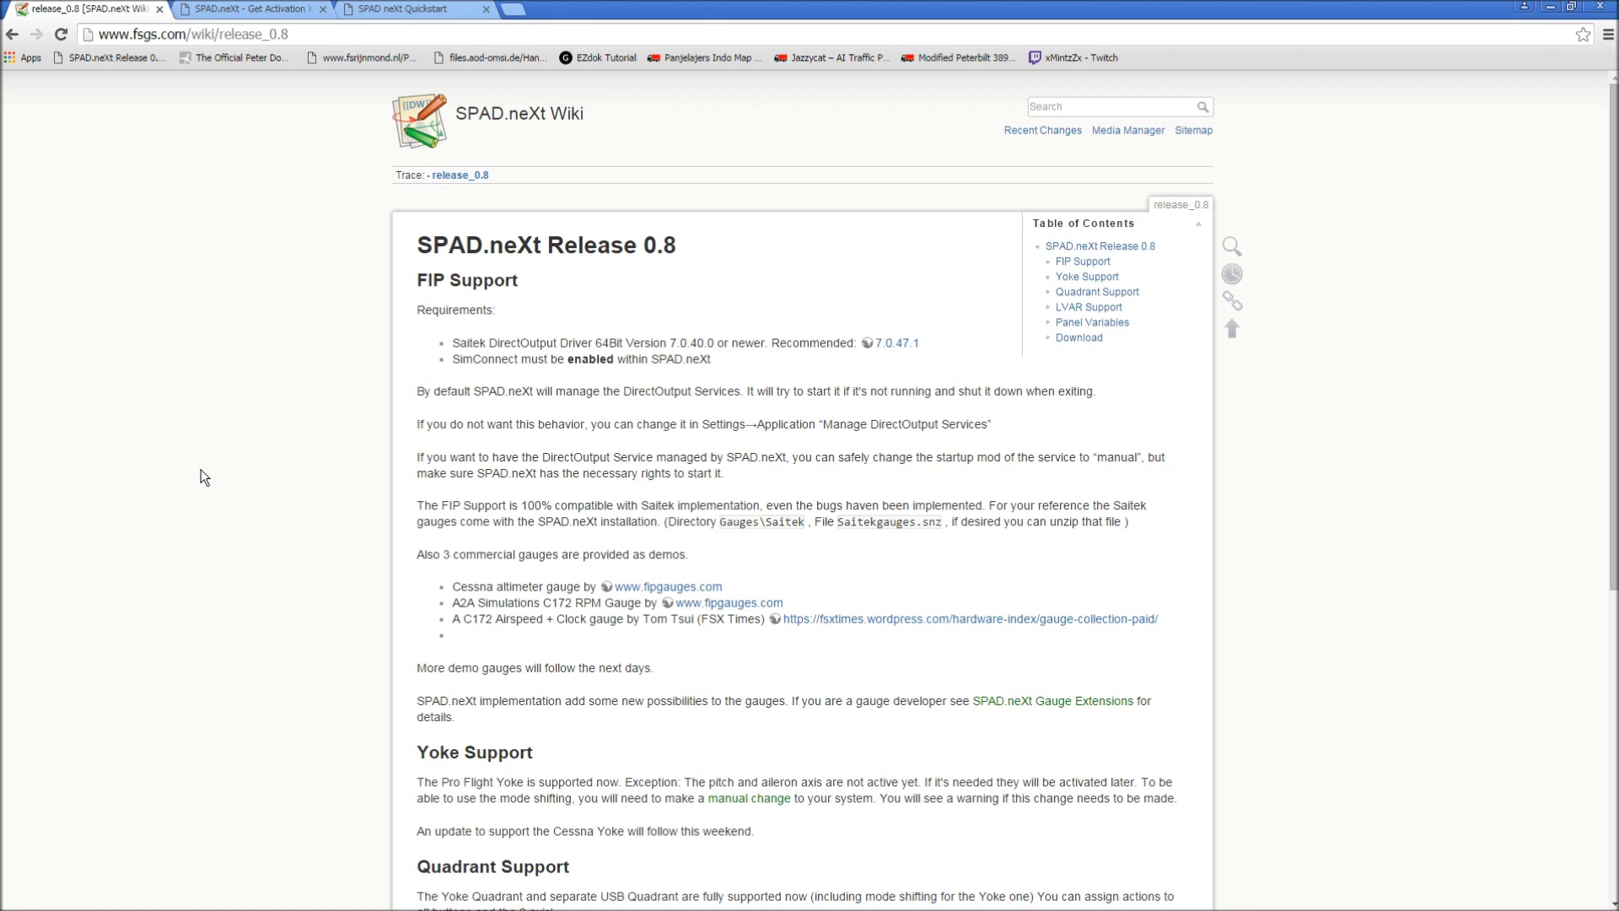
scroll(201, 470, "down", 6)
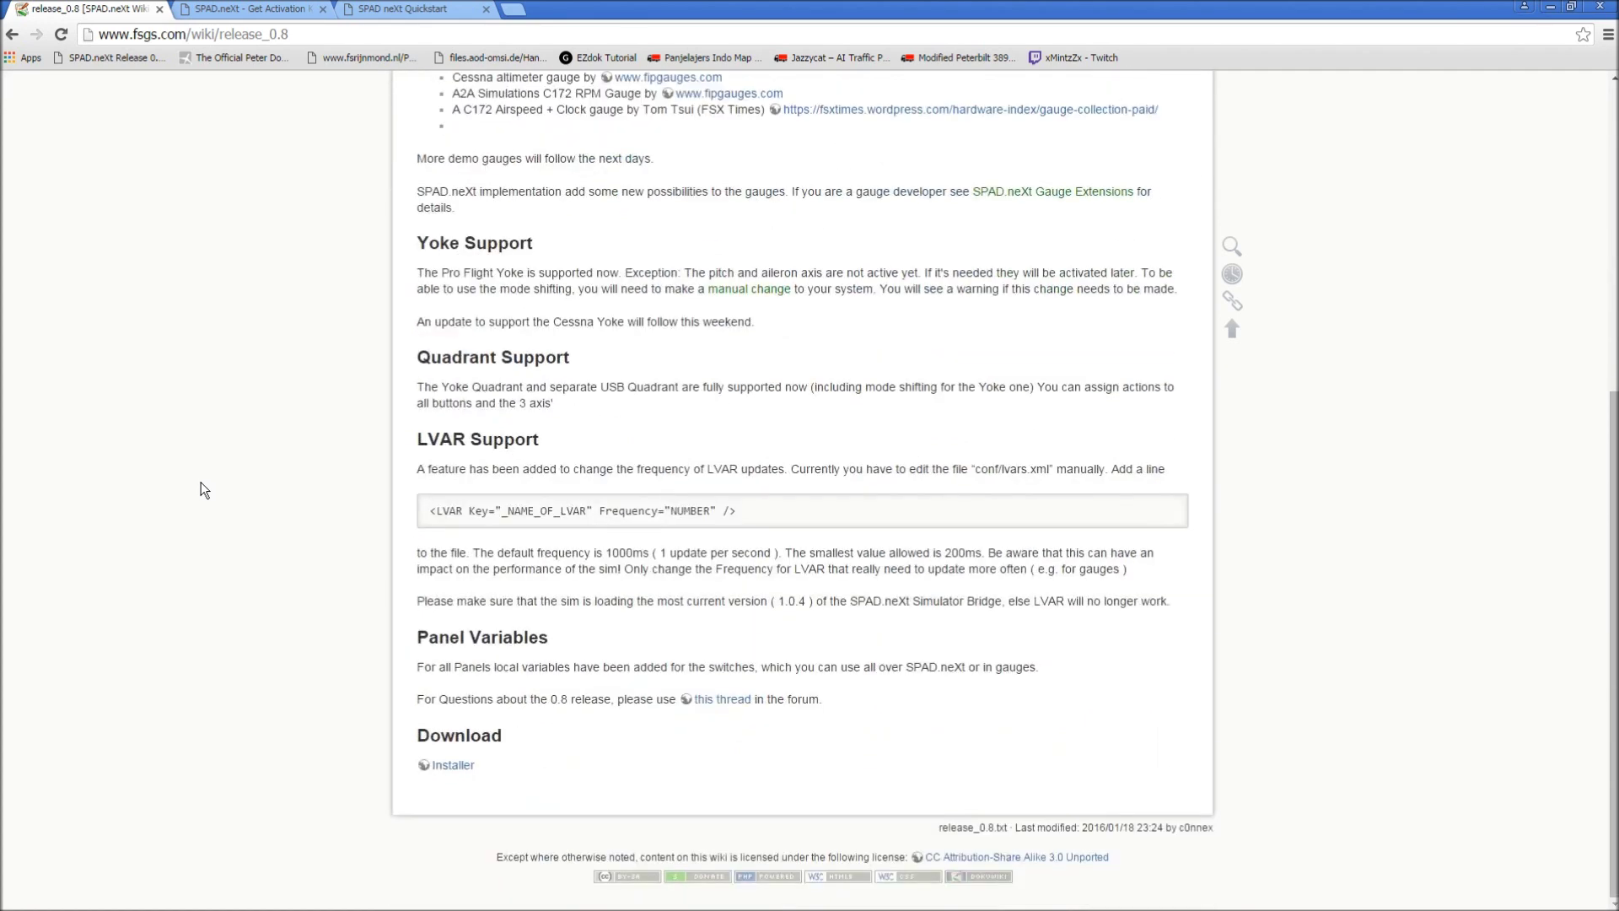
scroll(201, 483, "up", 6)
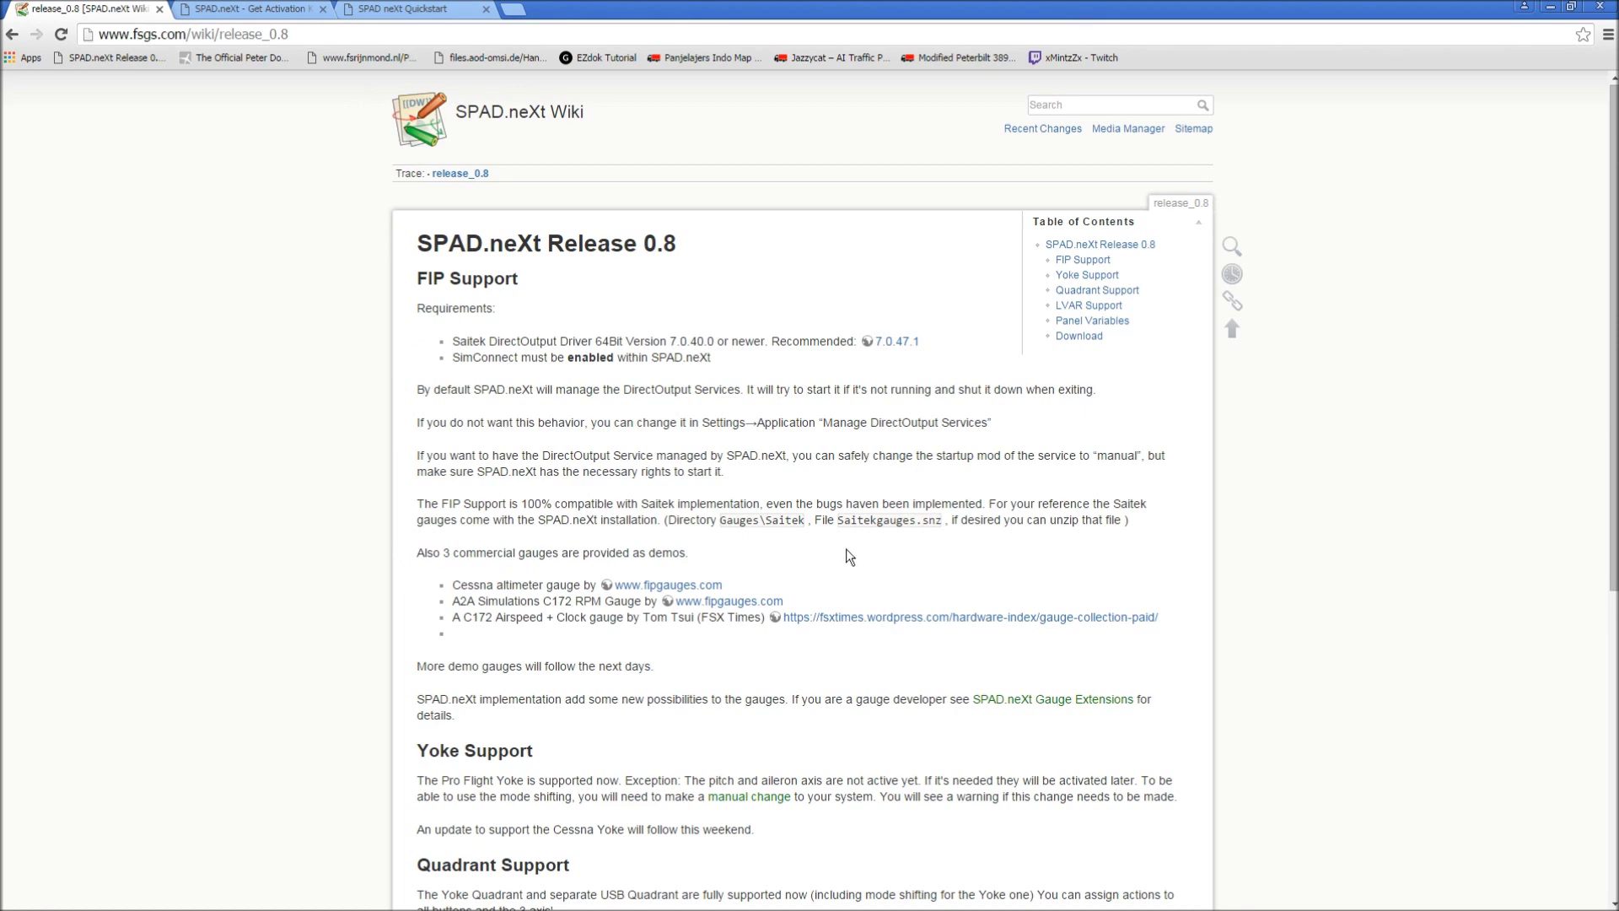
Review the Get Activation Key page for the registered version's features, including PMDG 737 NGX support, trial terms and price
left_click(272, 13)
scroll(171, 211, "up", 1)
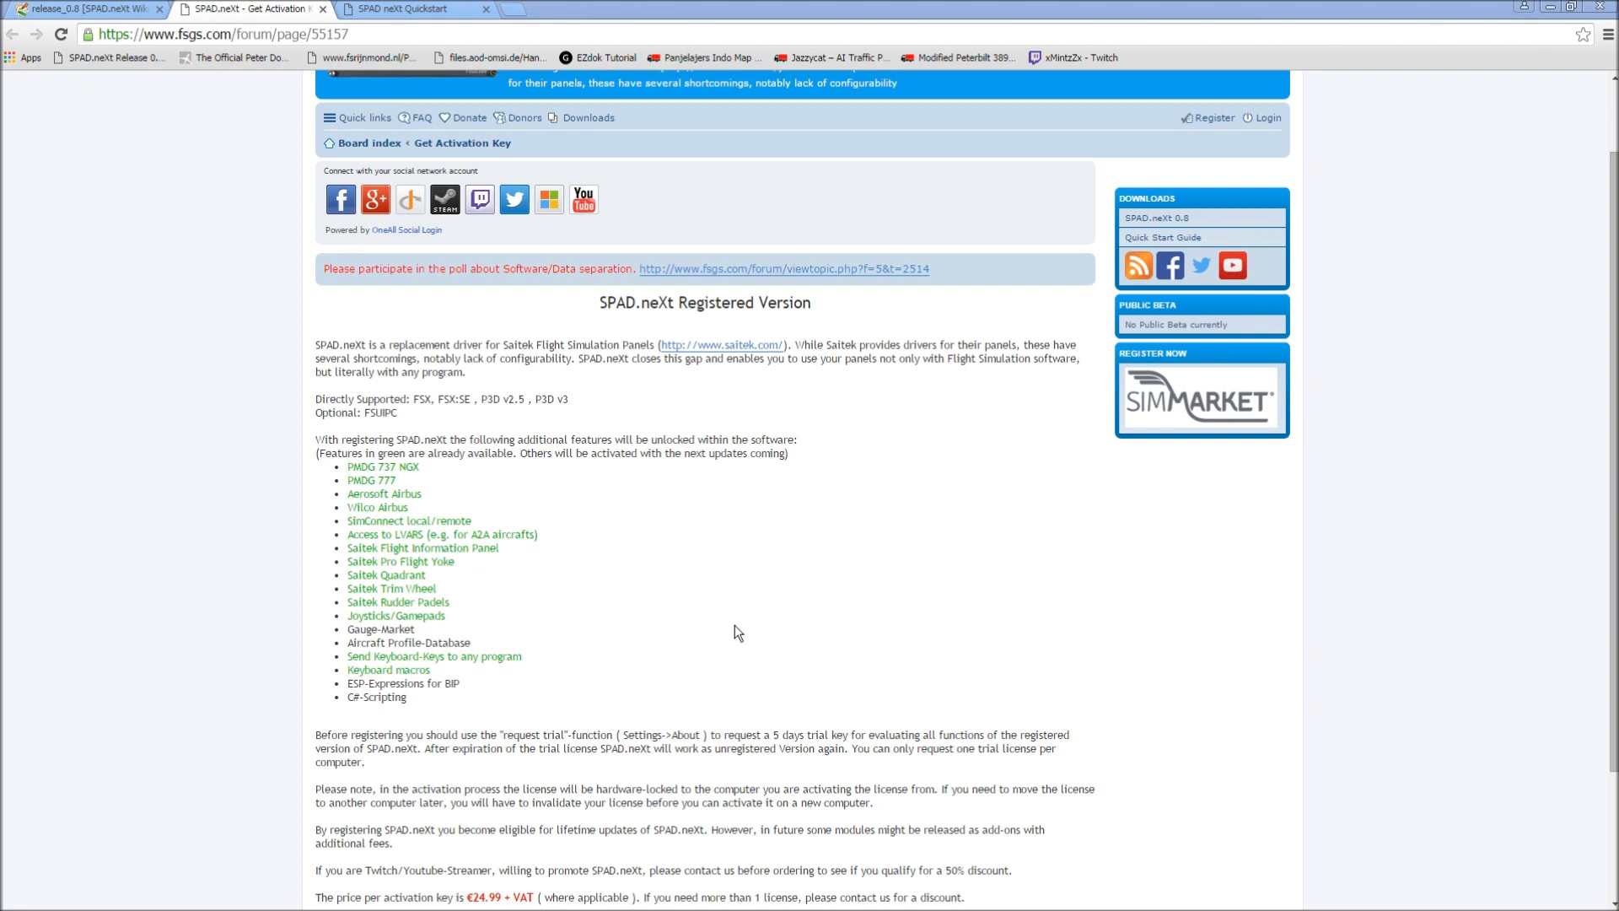
scroll(544, 812, "down", 2)
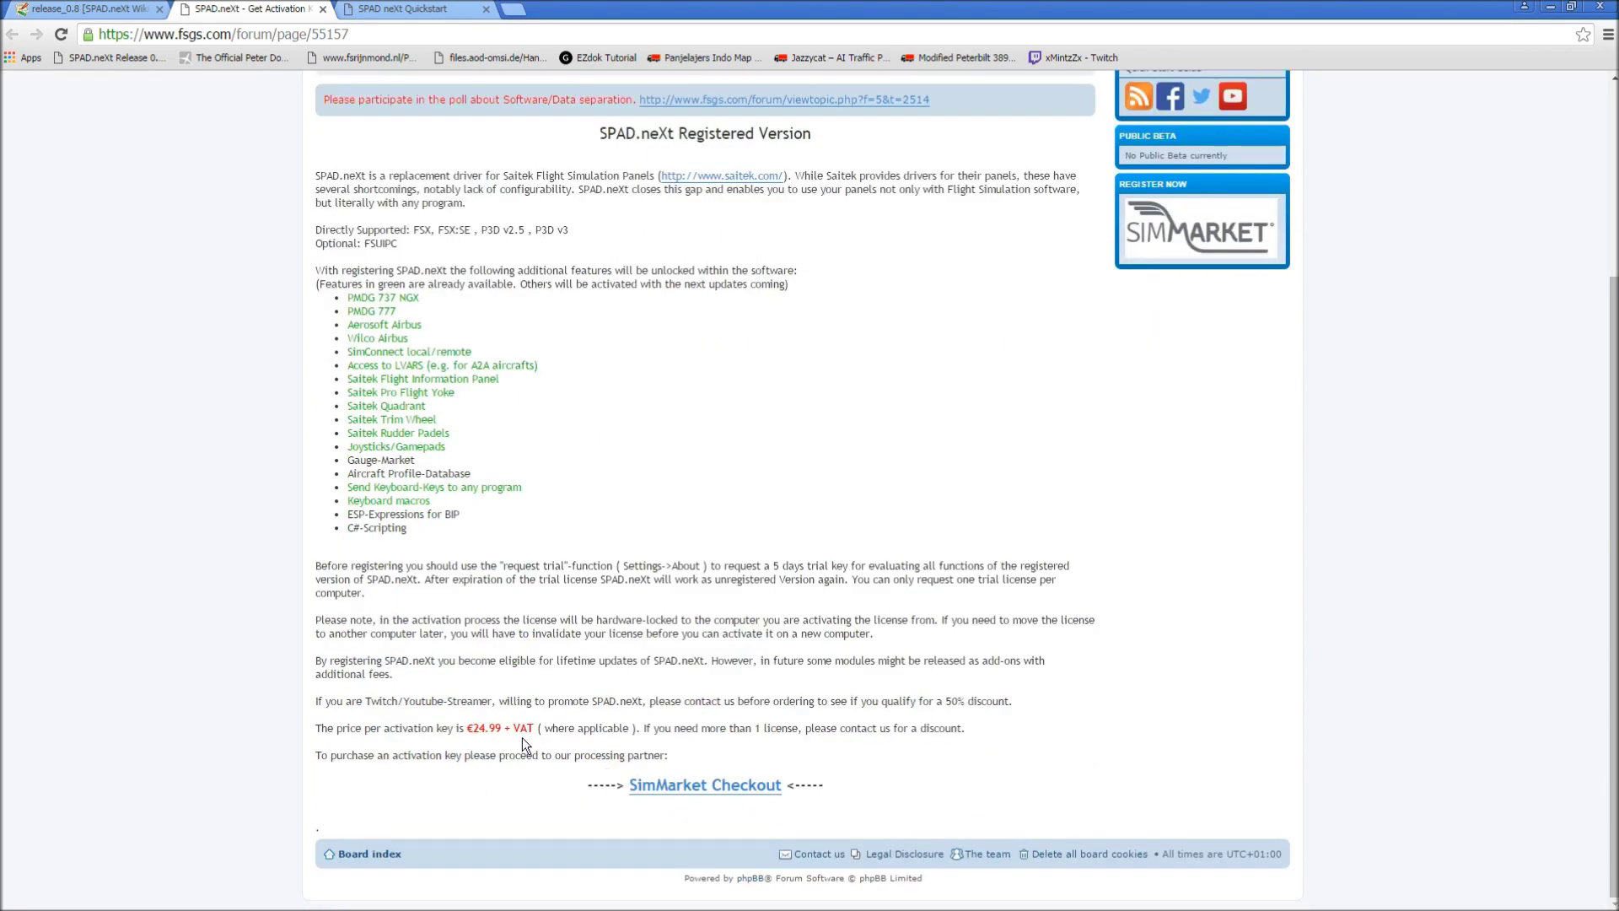
scroll(944, 732, "up", 3)
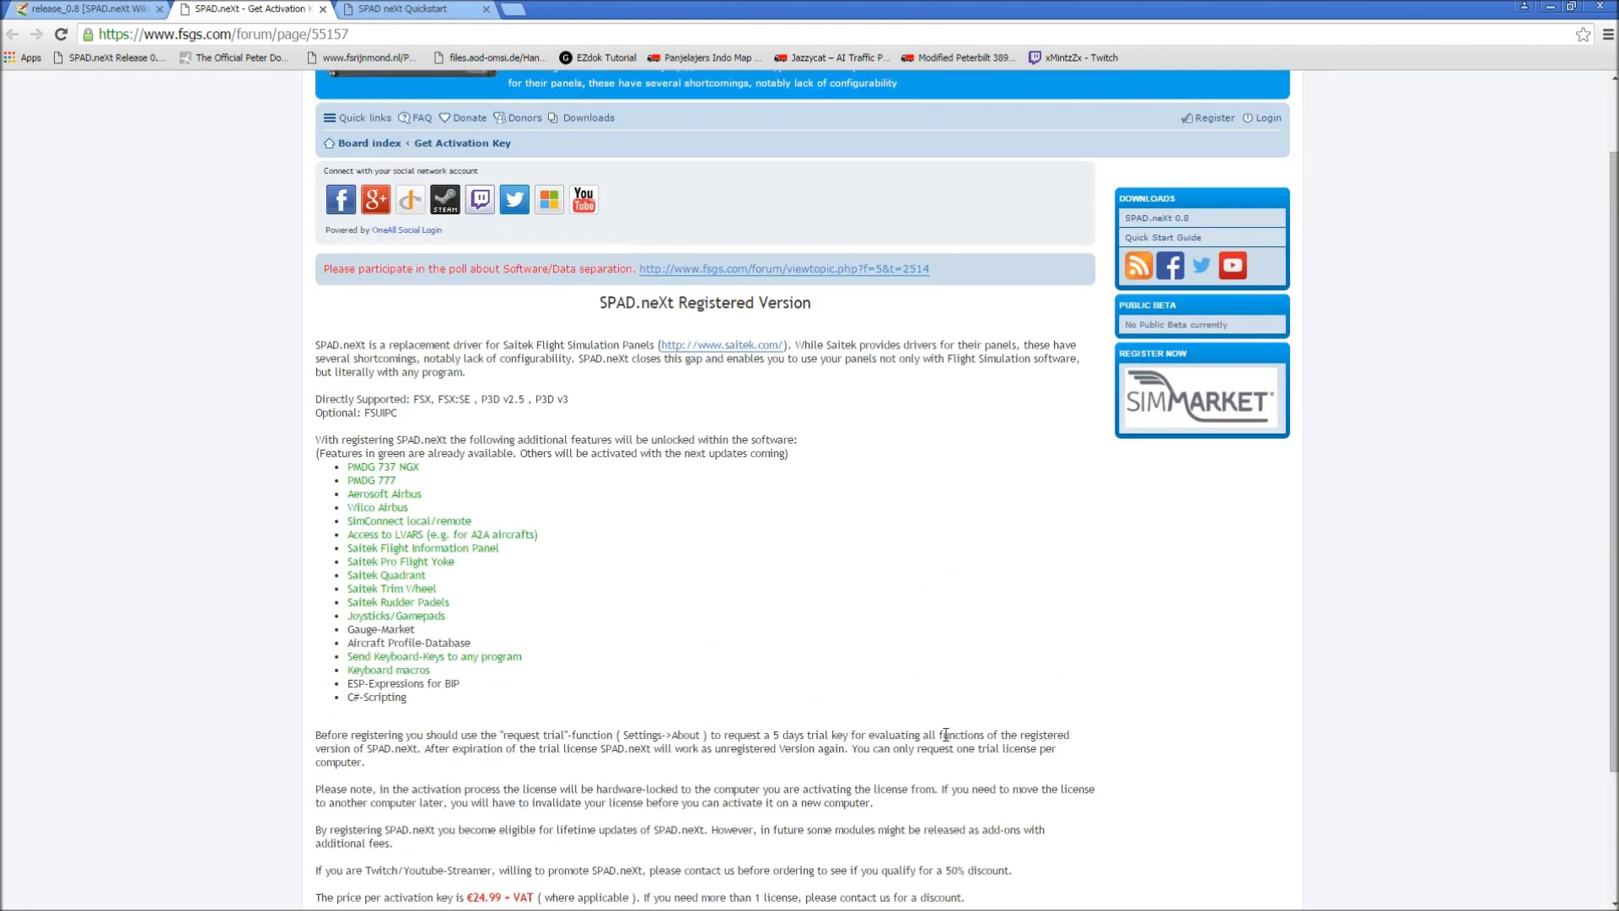
scroll(944, 706, "down", 3)
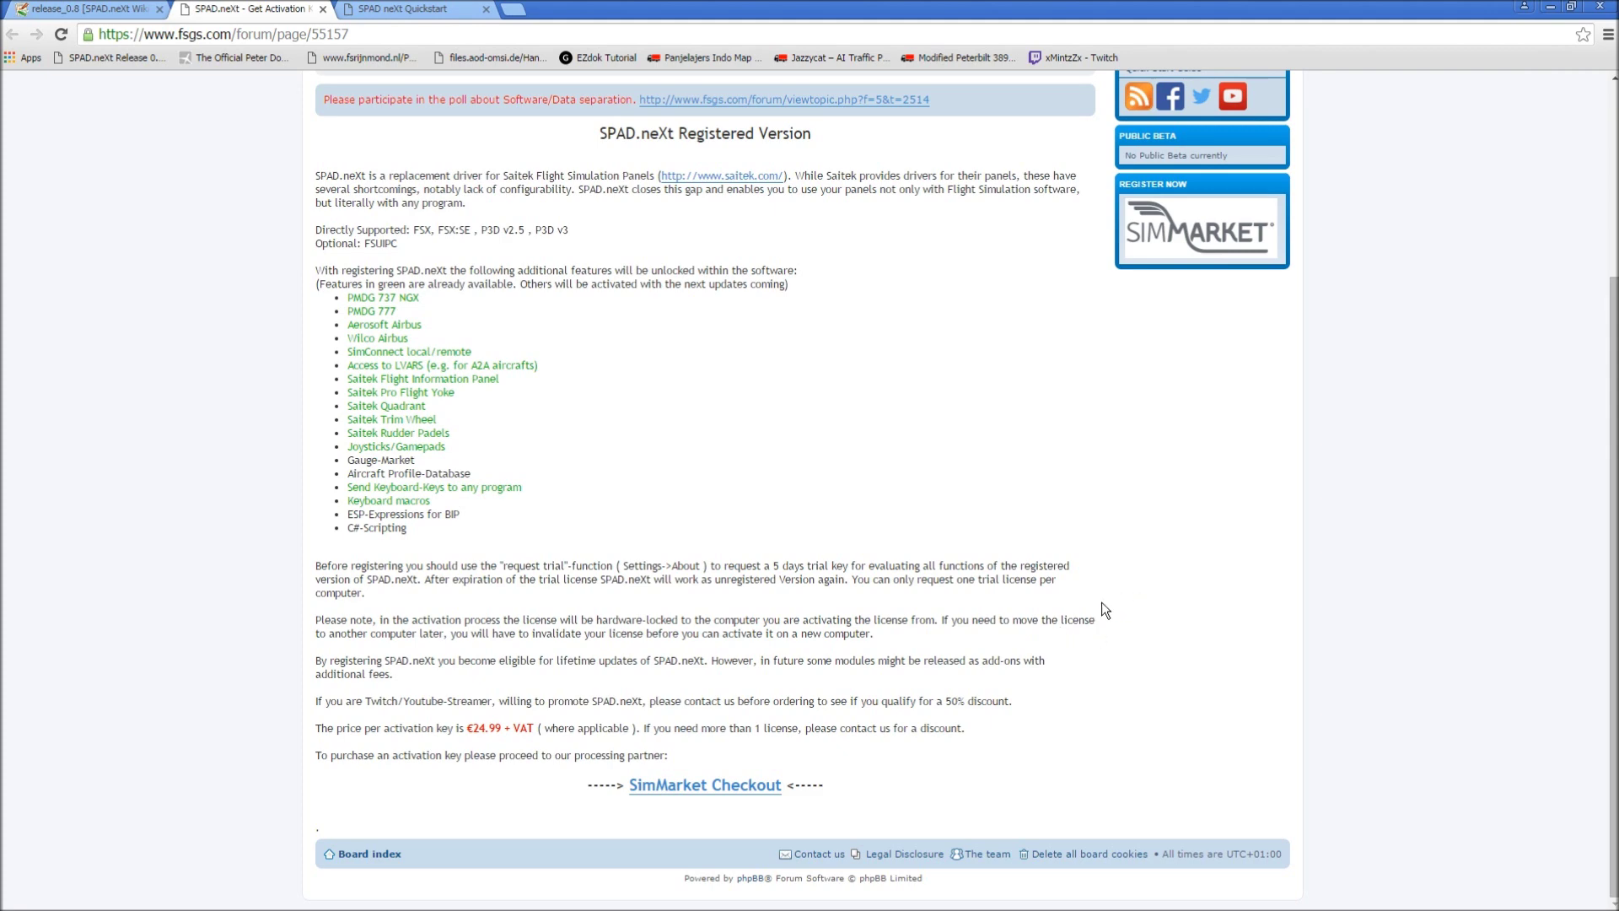
scroll(978, 546, "up", 2)
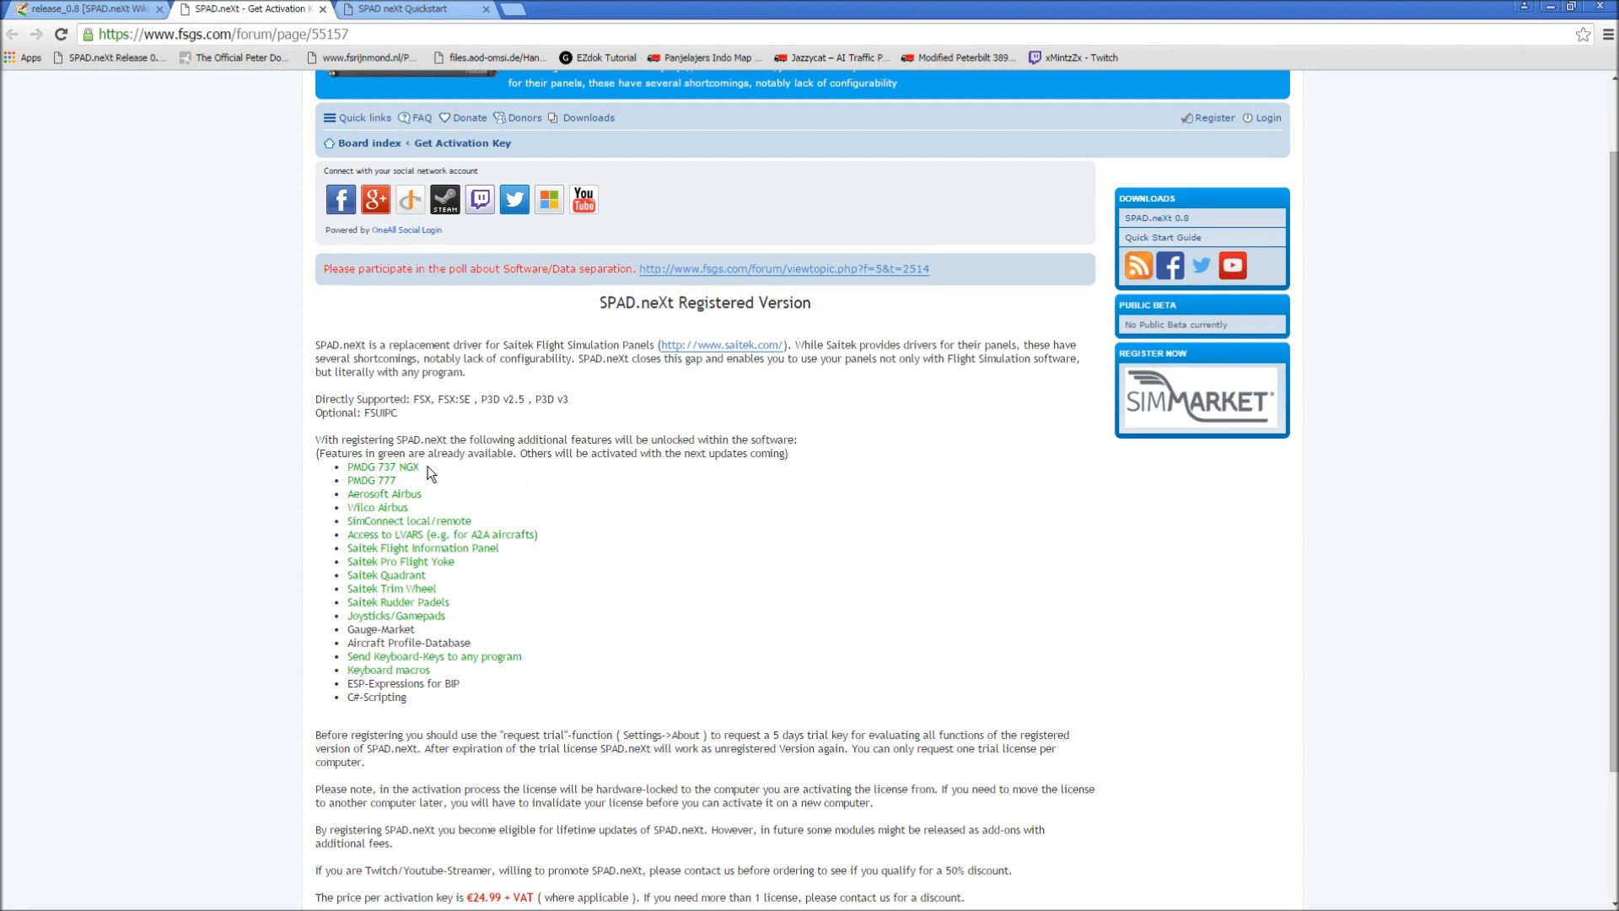
left_click_drag(348, 466, 447, 463)
left_click(451, 466)
Return to the release 0.8 page's installer download and launch the SPAD.neXt installer from the SPAD.neXt.setup folder
left_click(108, 12)
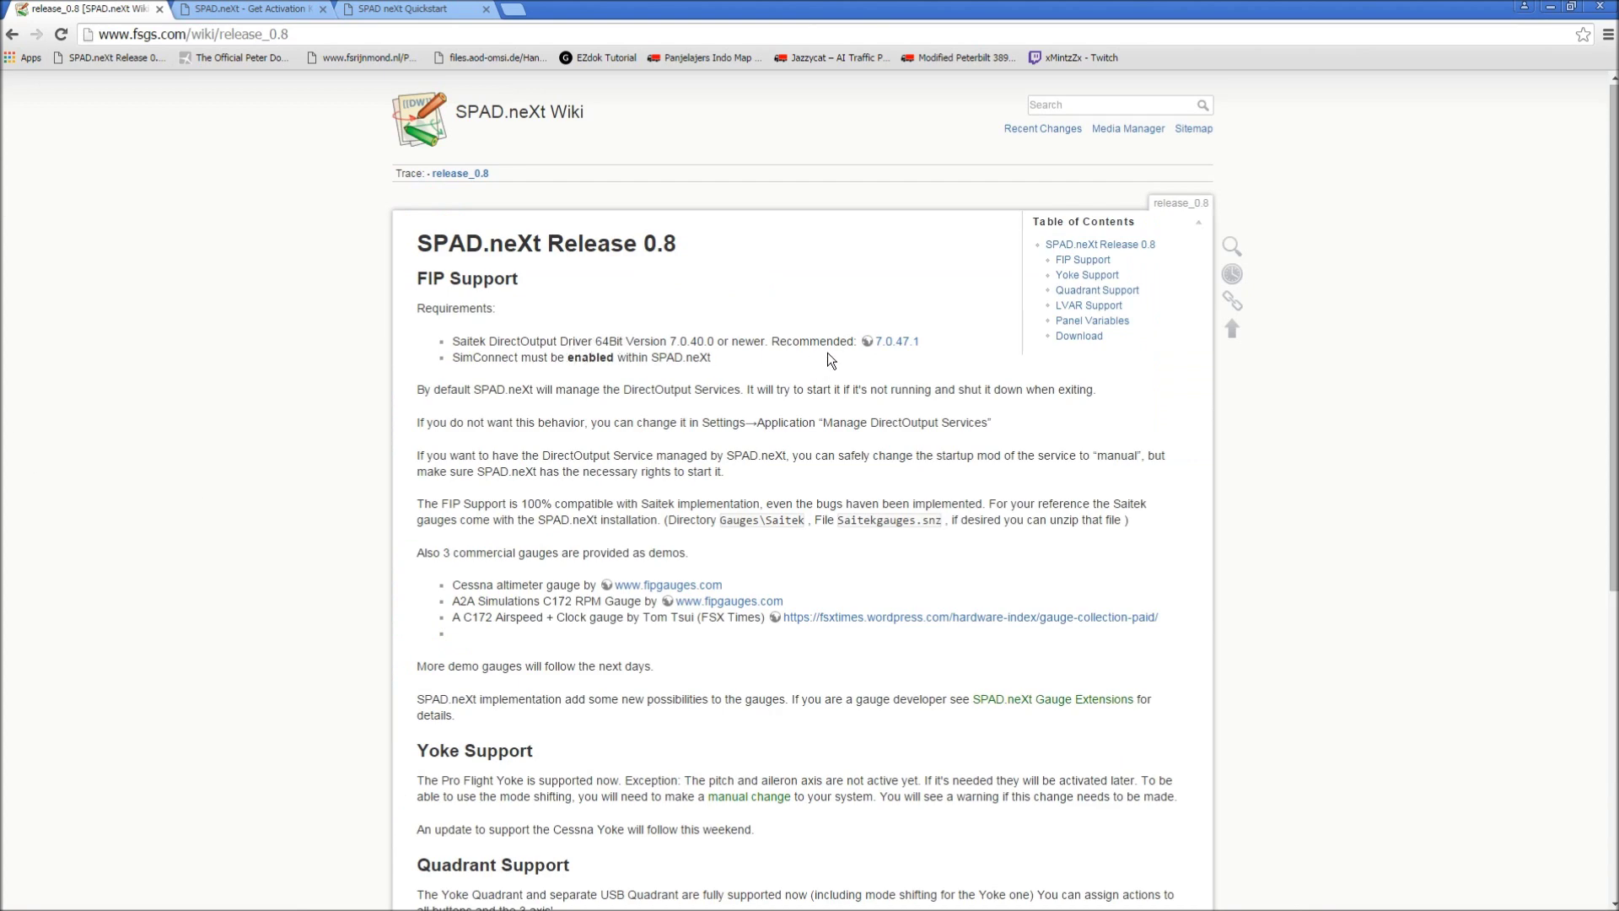
scroll(713, 569, "down", 6)
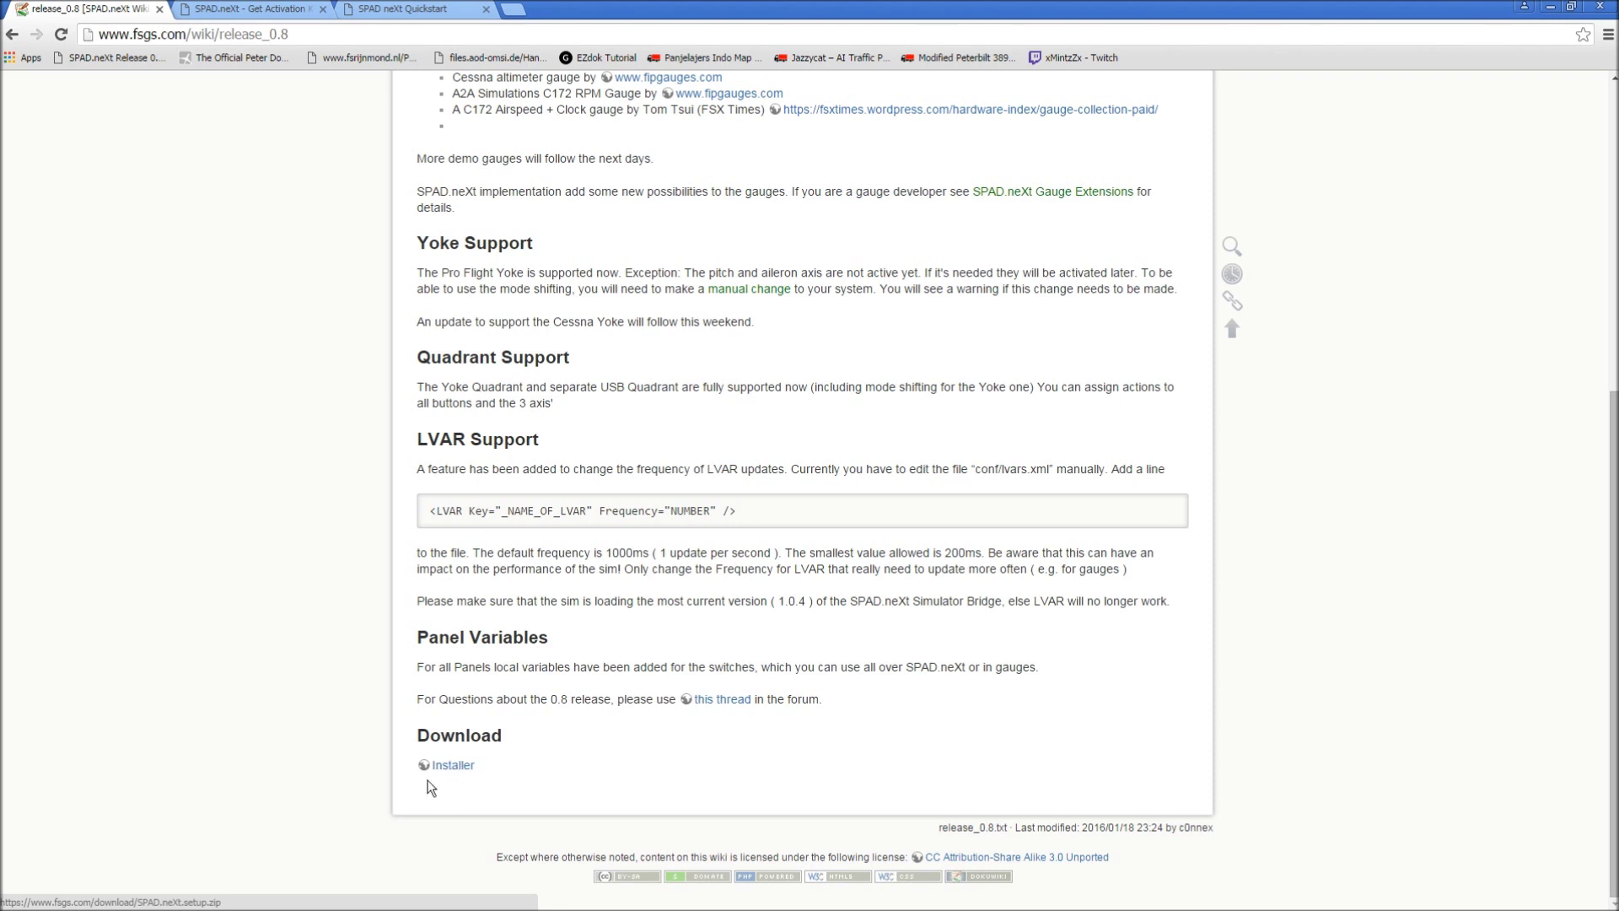
mouse_move(325, 907)
left_click(99, 902)
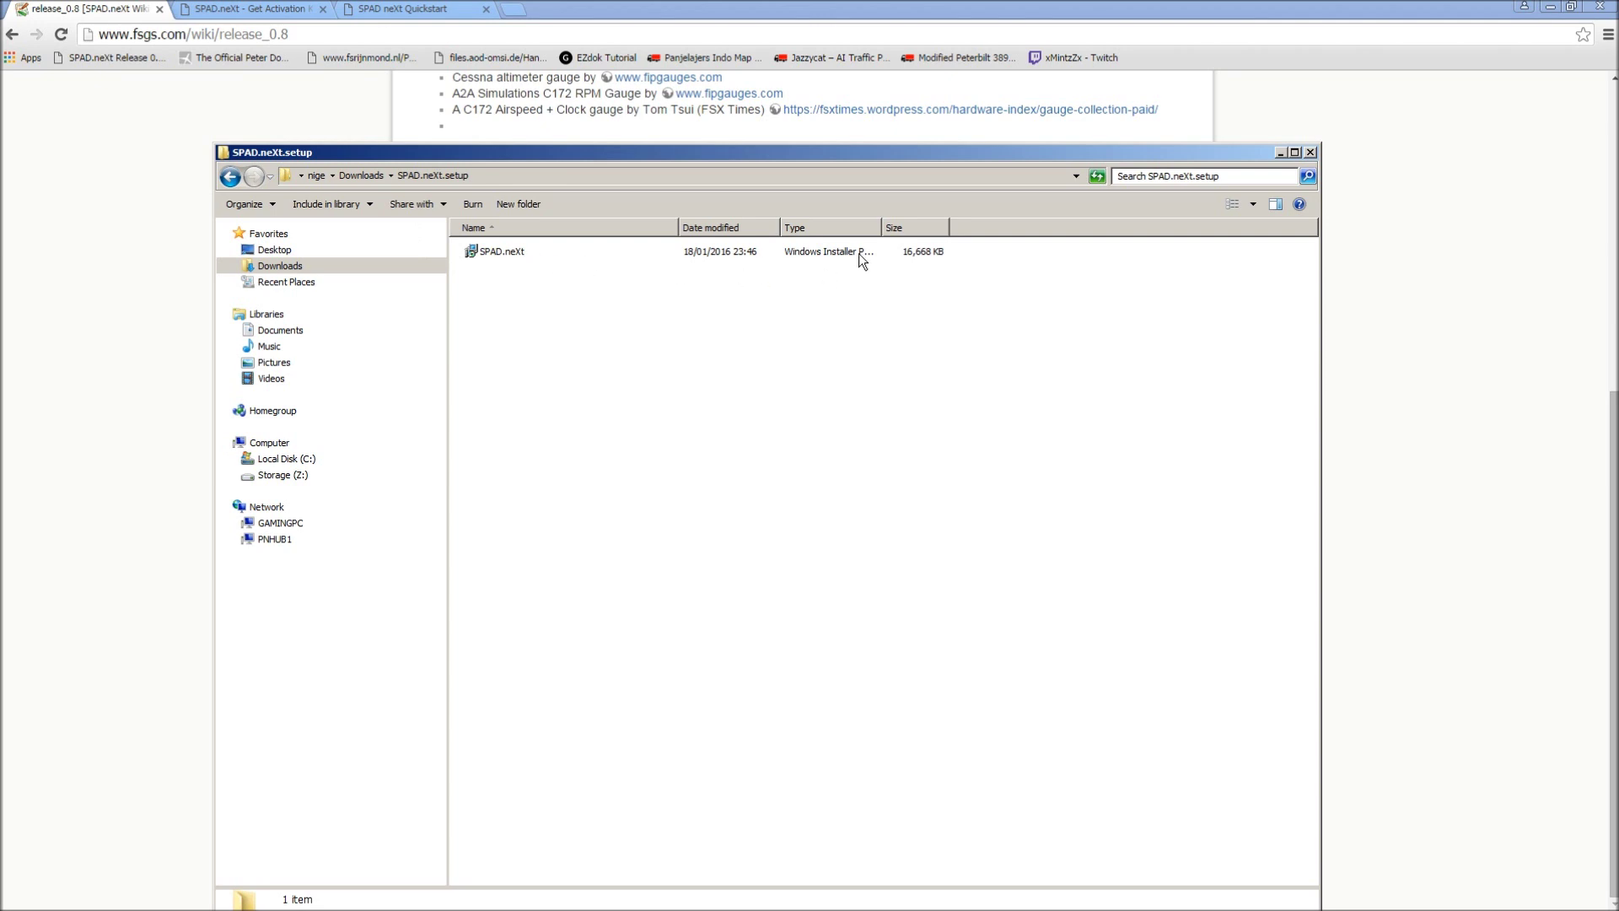
double_click(501, 251)
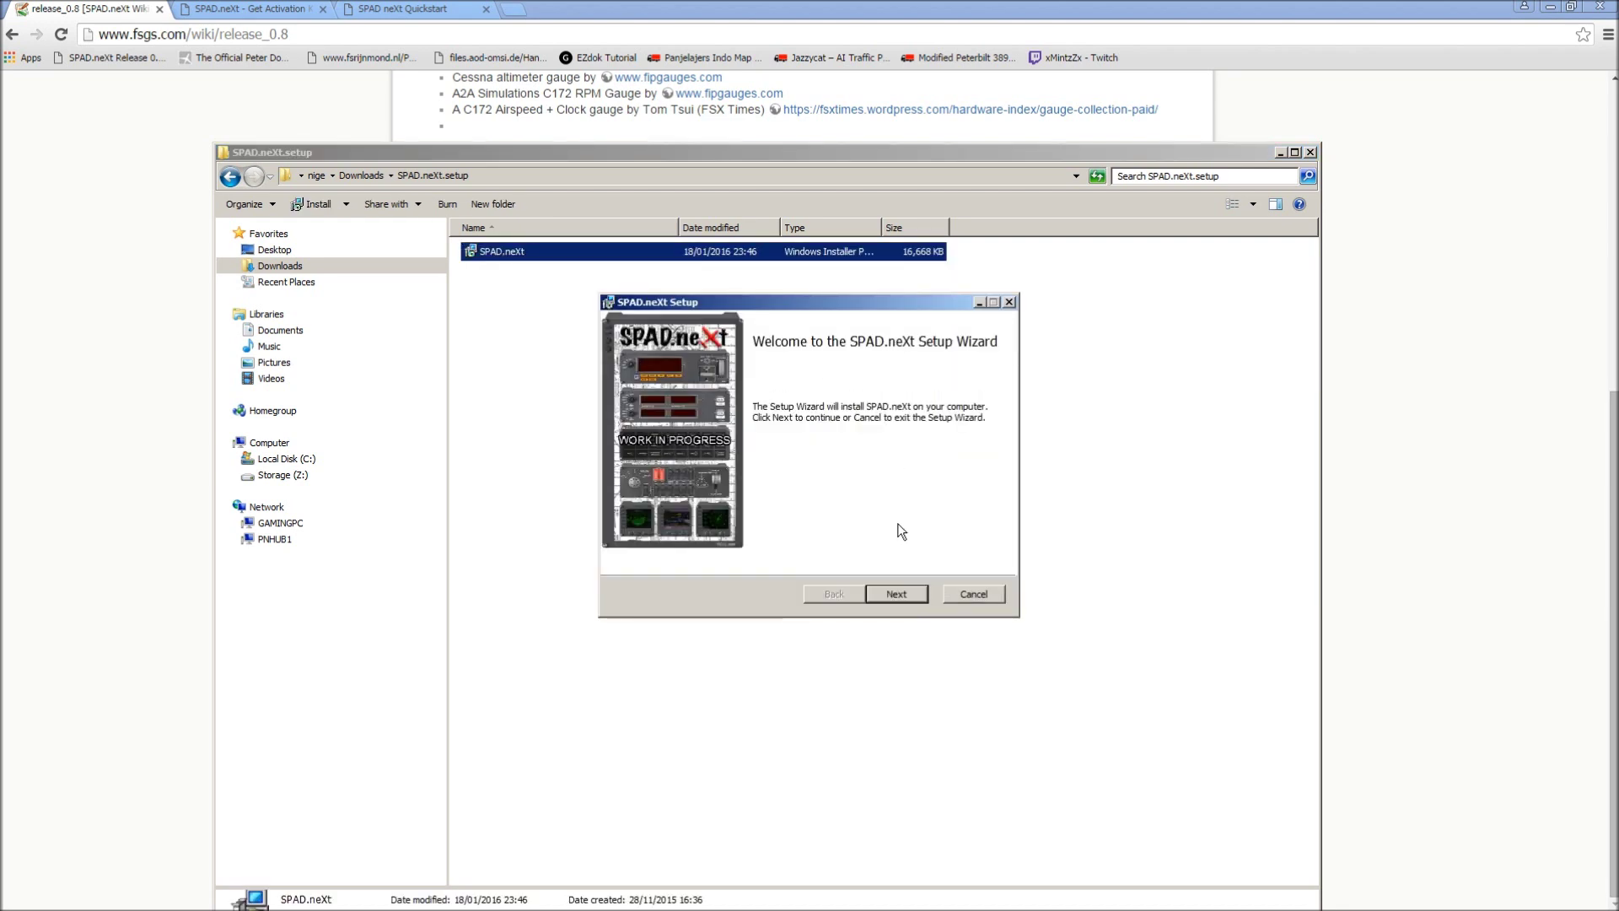
Accept the license agreement in the setup wizard and choose the Custom setup type
left_click(898, 592)
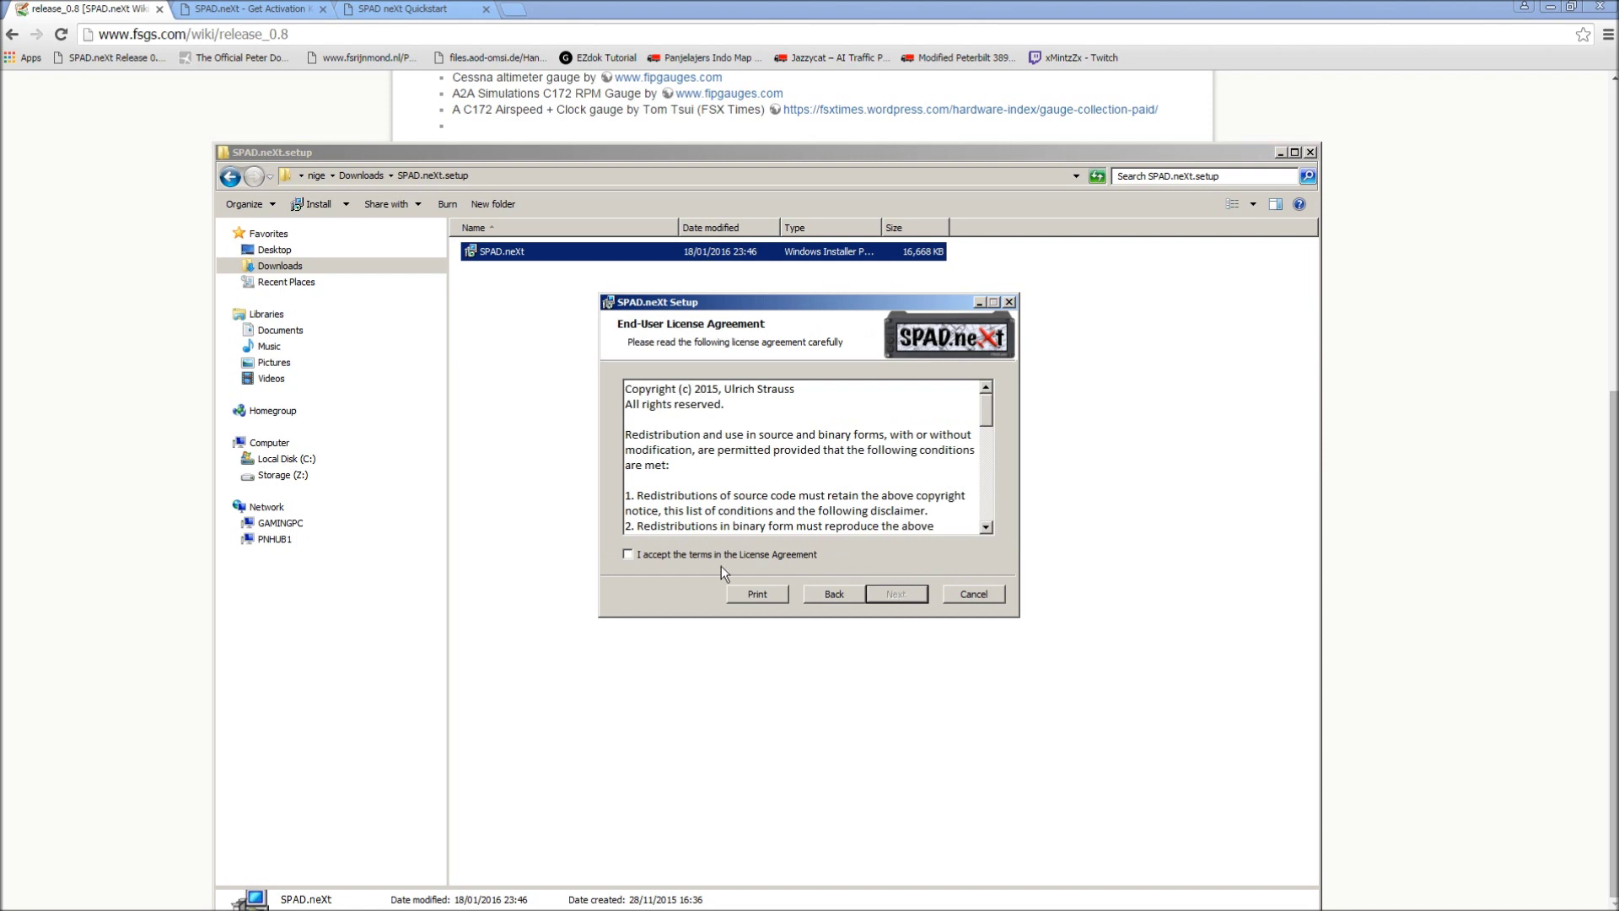
left_click(681, 554)
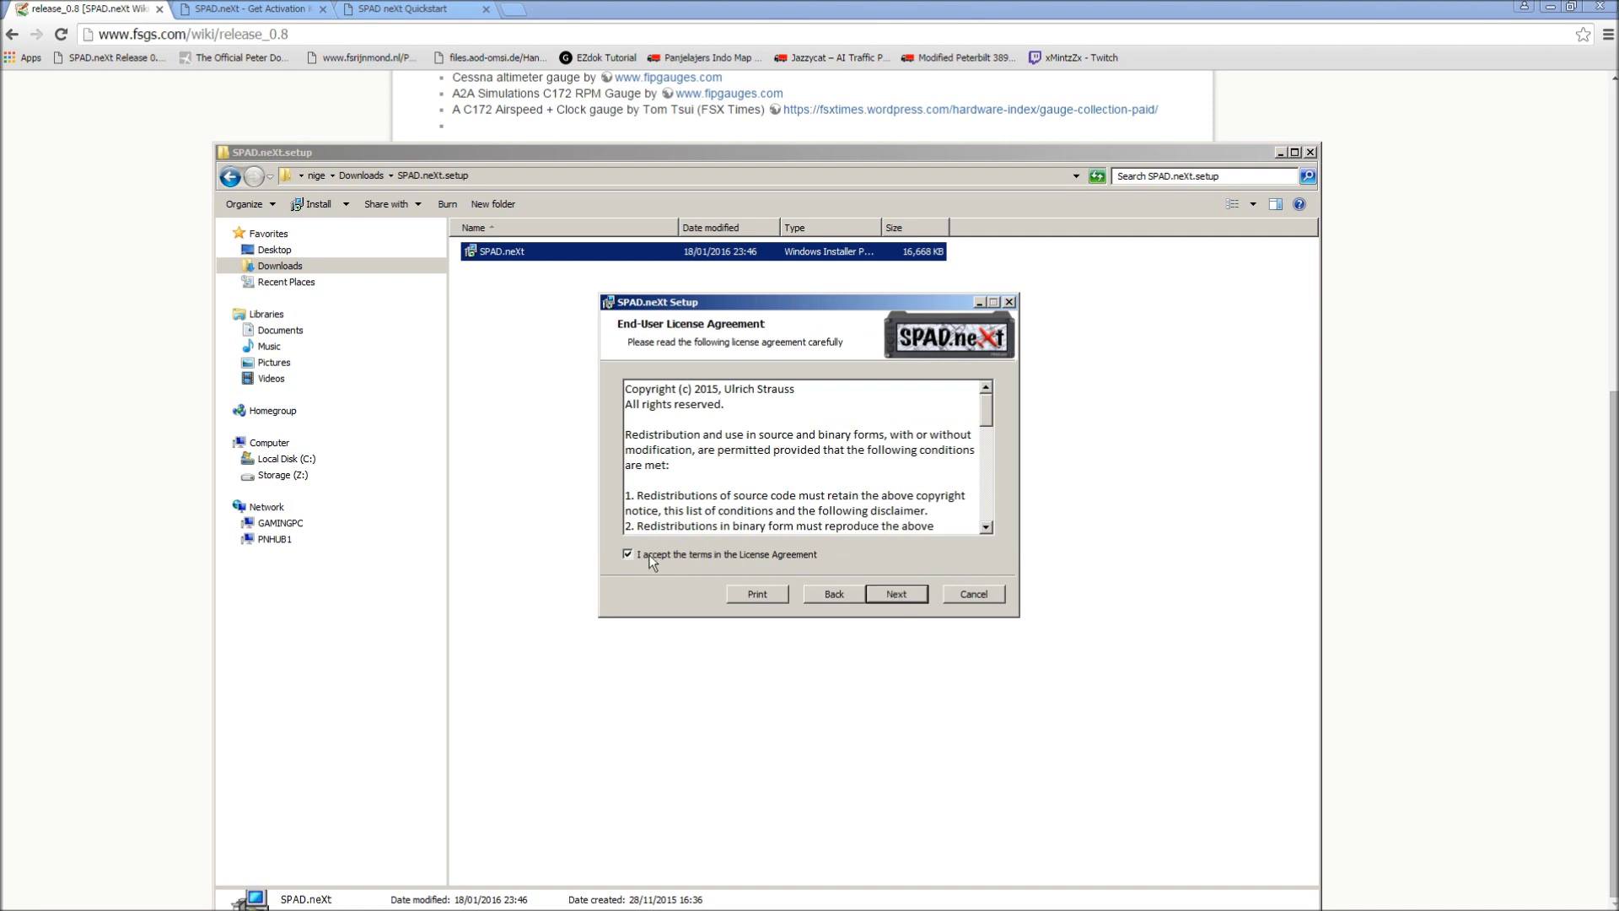
left_click(897, 597)
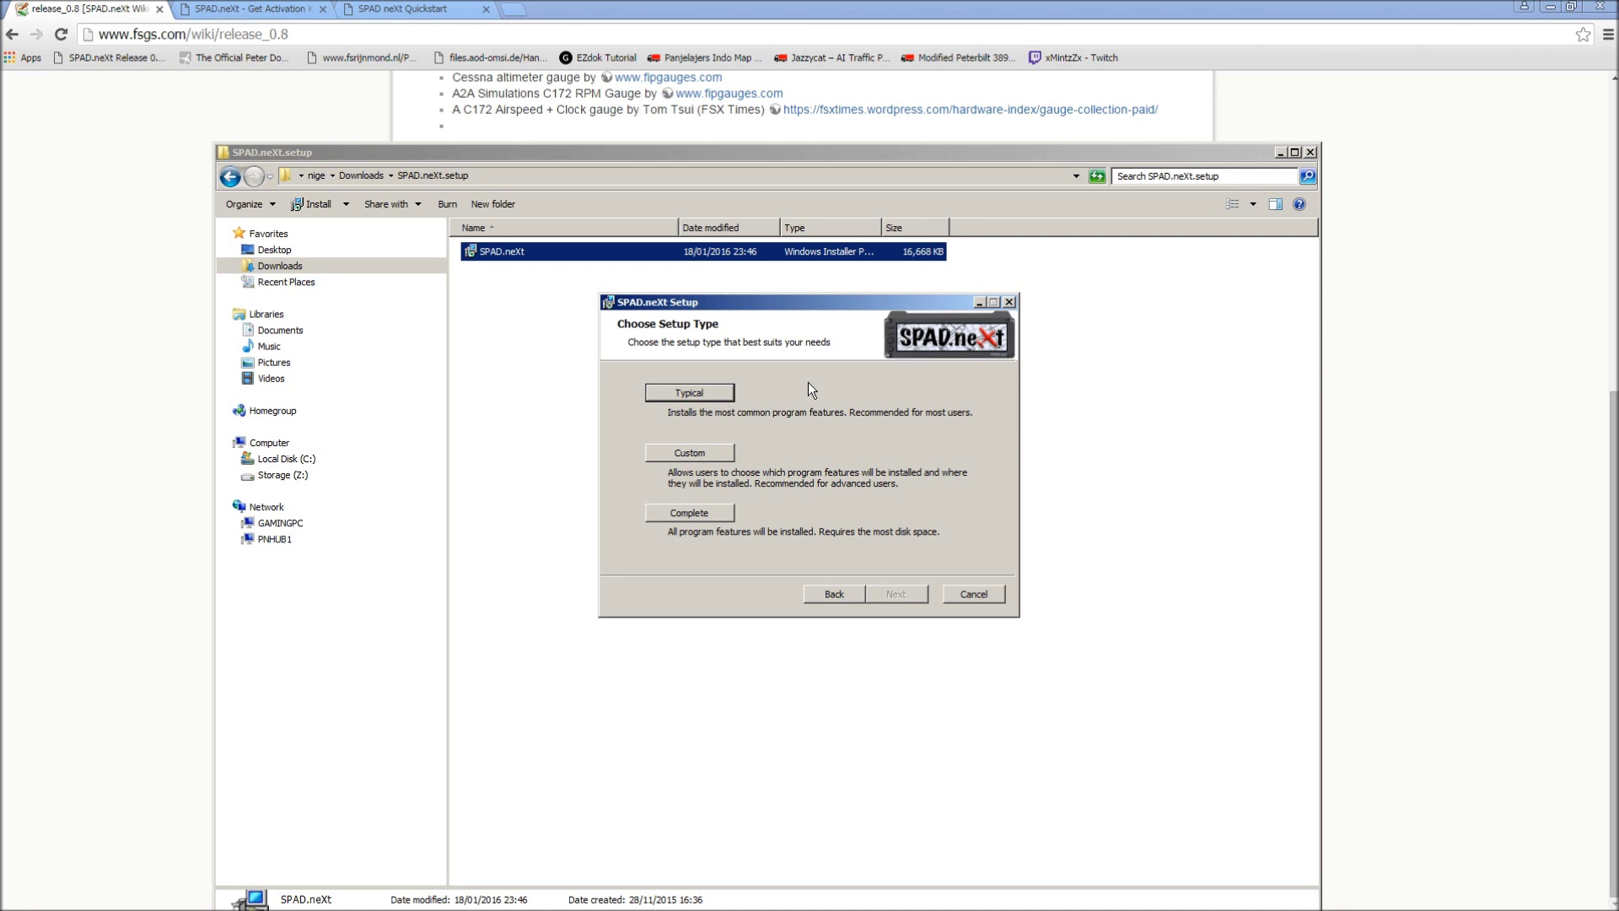
left_click(690, 453)
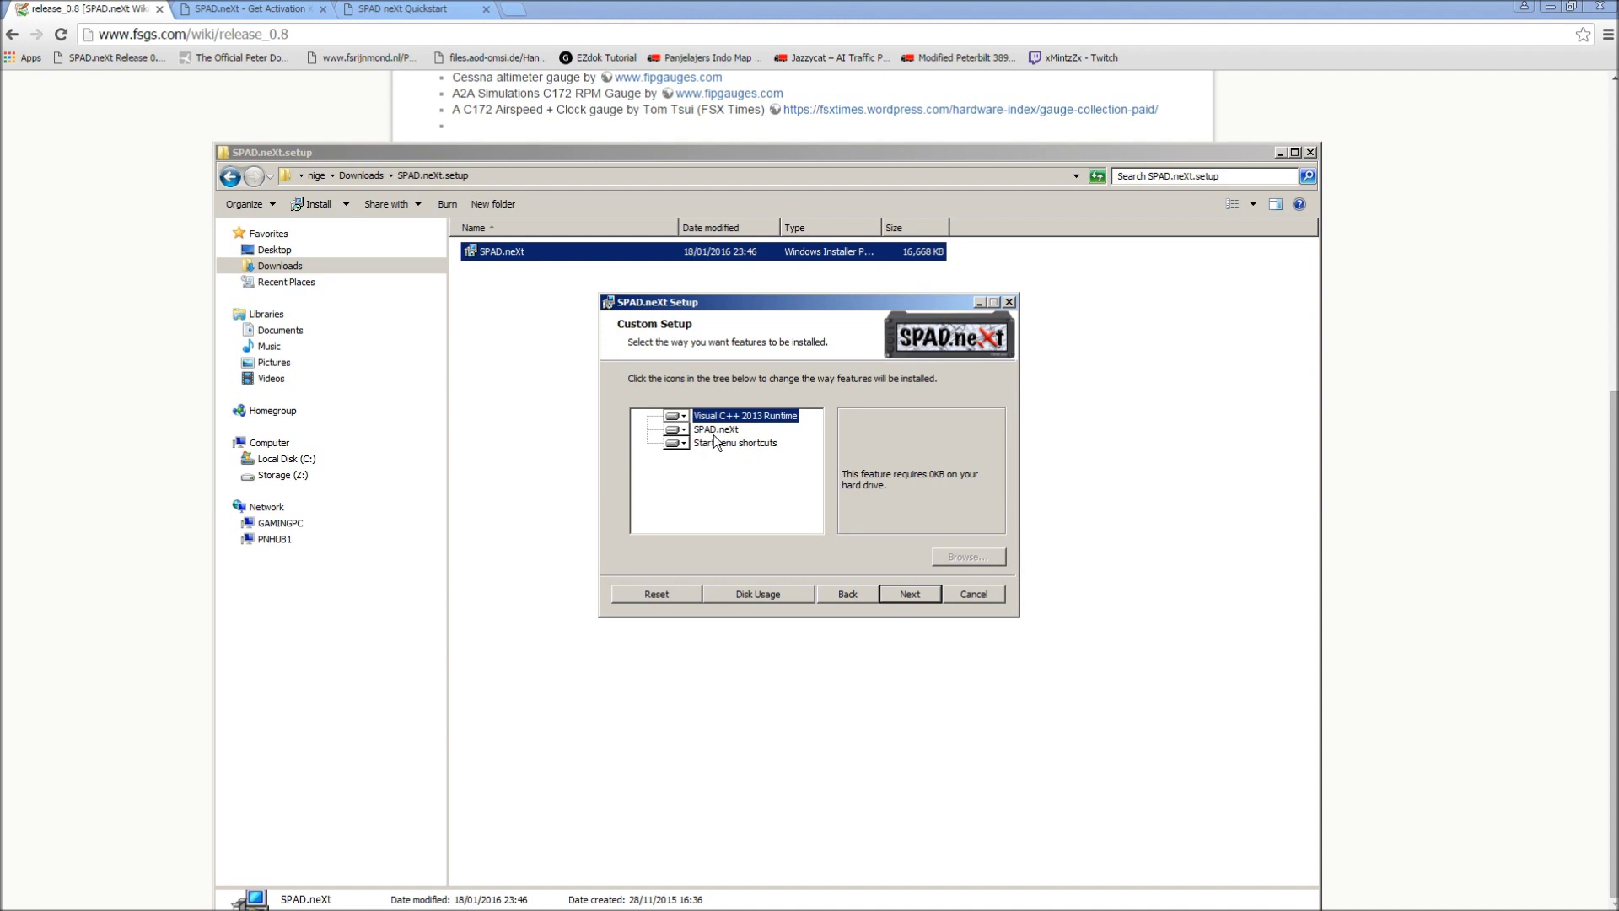
Change the SPAD.neXt feature's installation folder to C:\SPAD.neXt\
left_click(715, 429)
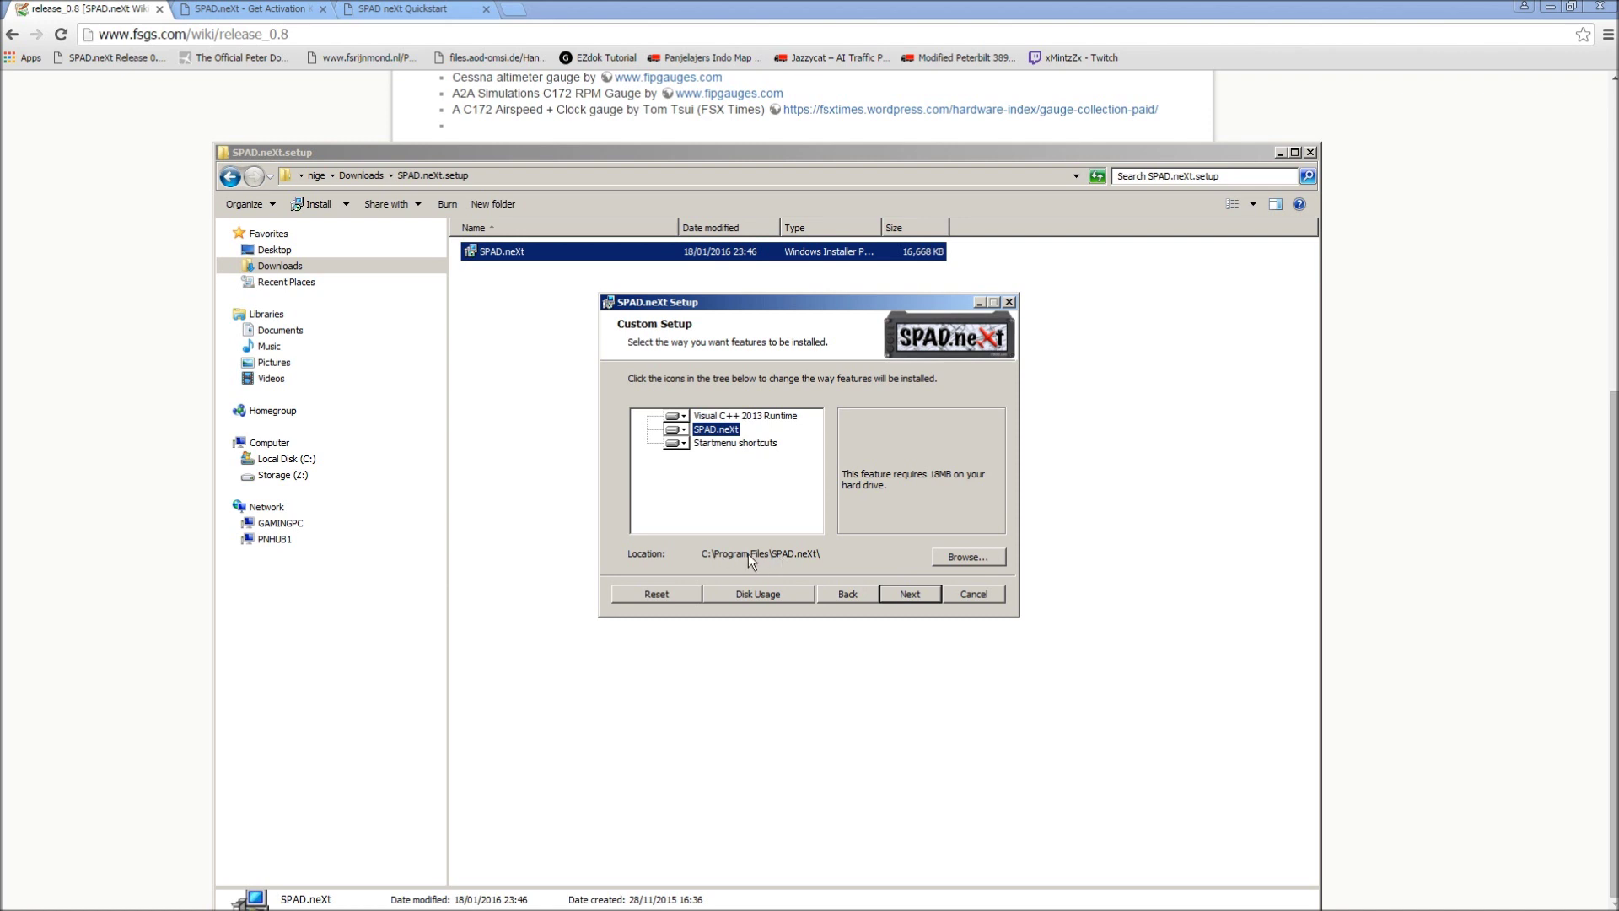
left_click(970, 556)
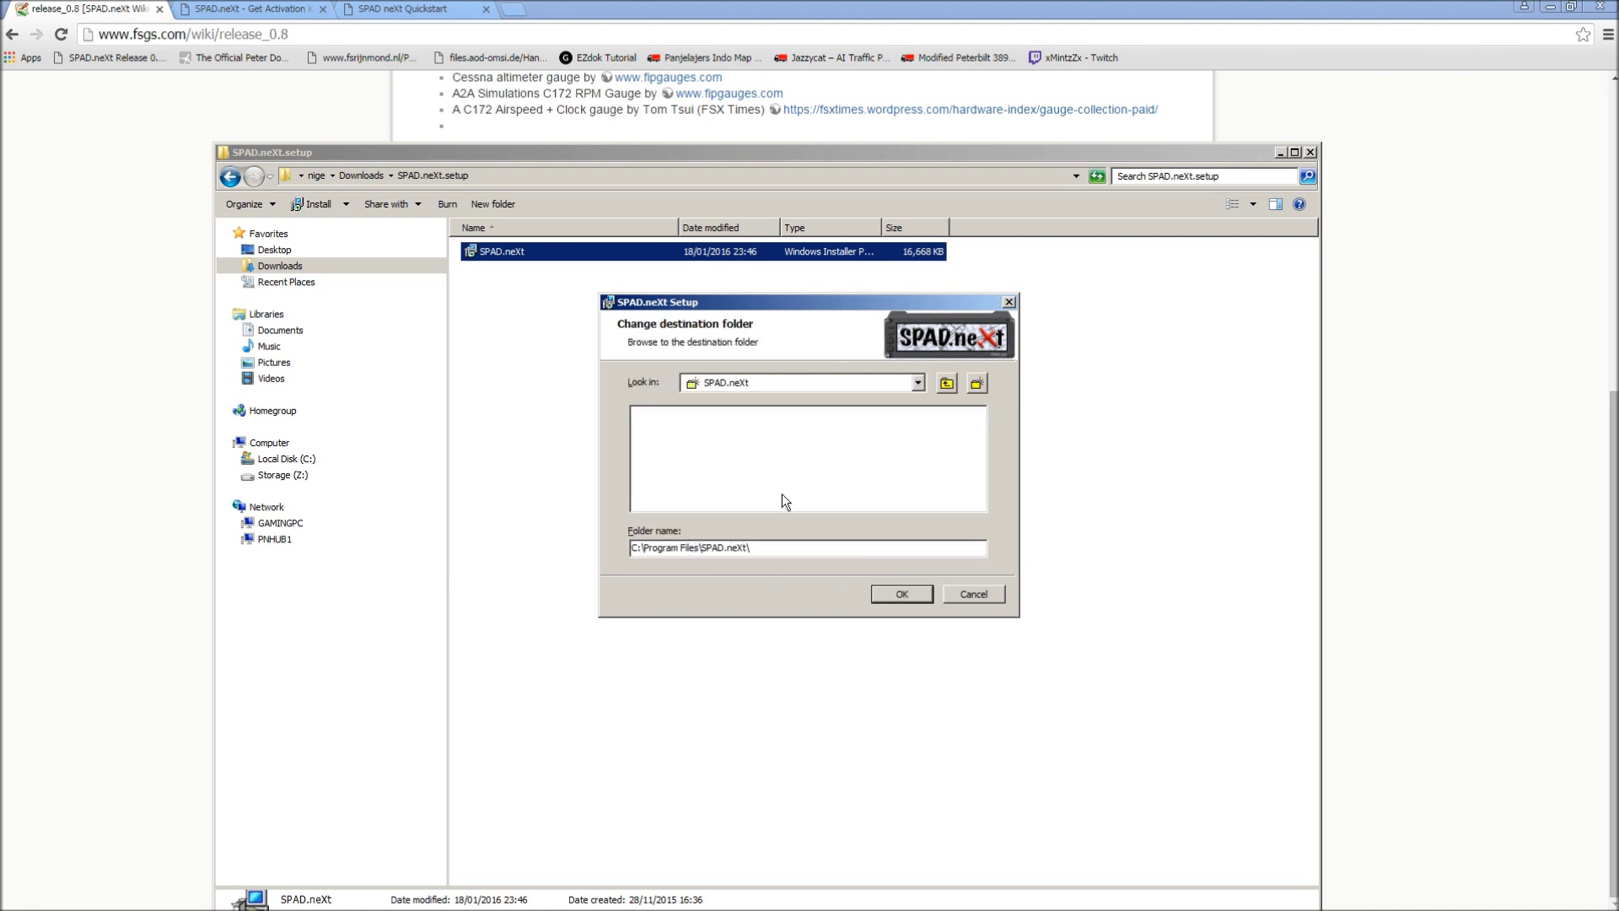
key("BackSpace")
key("BackSpace")
key("BackSpace")
key("BackSpace")
key("BackSpace")
key("BackSpace")
key("BackSpace")
key("BackSpace")
key("BackSpace")
key("BackSpace")
key("BackSpace")
key("BackSpace")
key("BackSpace")
key("BackSpace")
key("BackSpace")
left_click(888, 594)
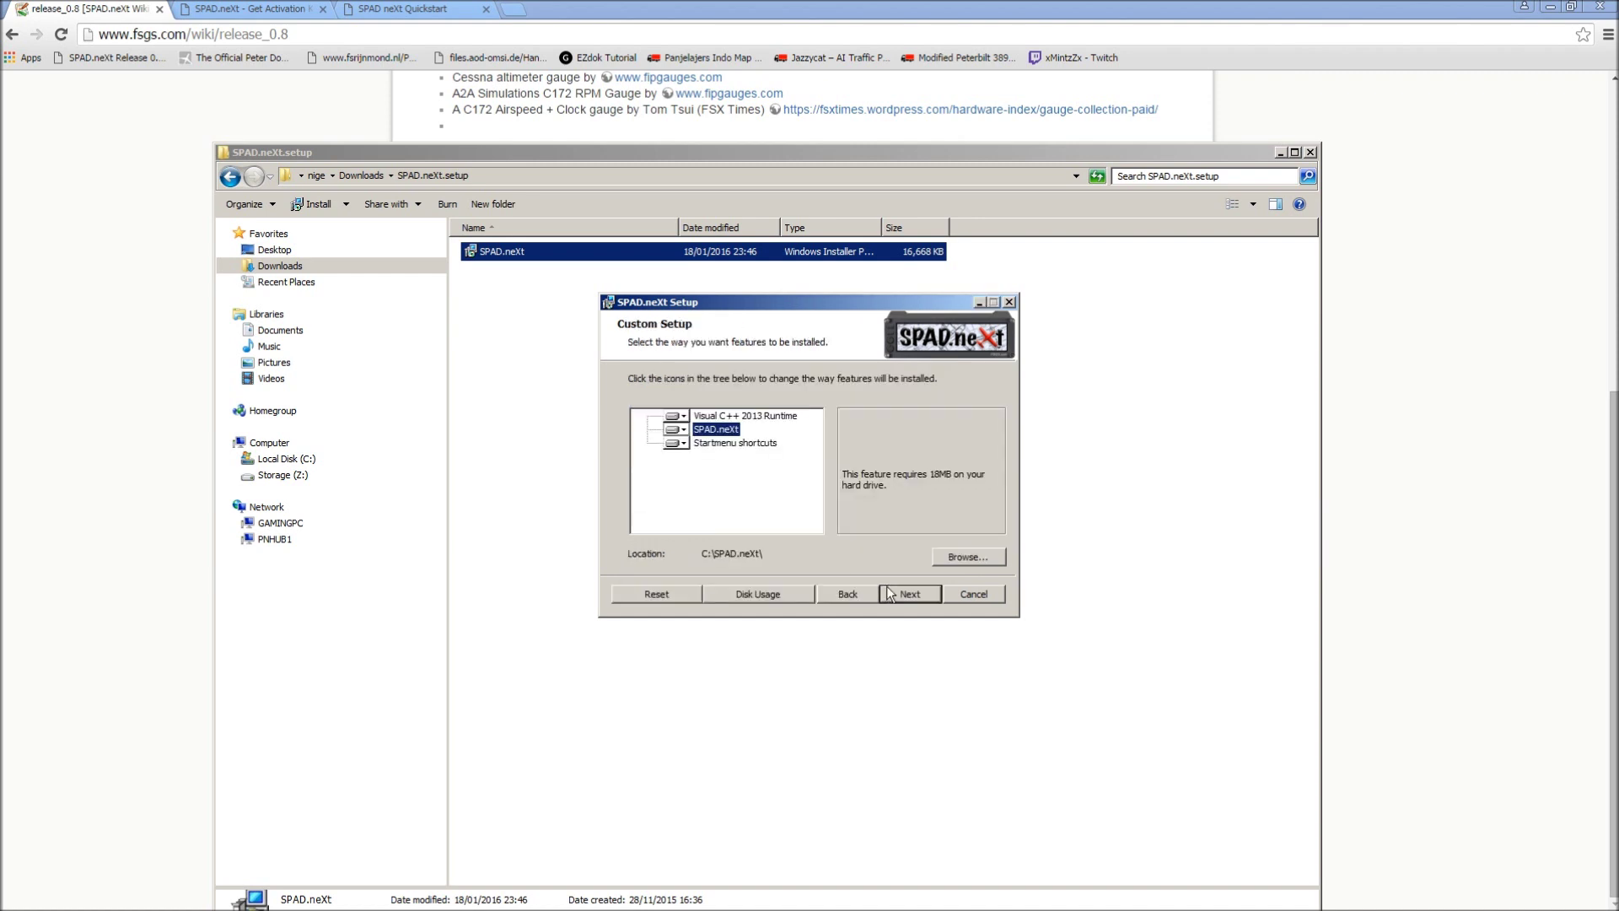
Install SPAD.neXt with administrator approval, finish the setup wizard and close the SPAD.neXt.setup folder
left_click(914, 595)
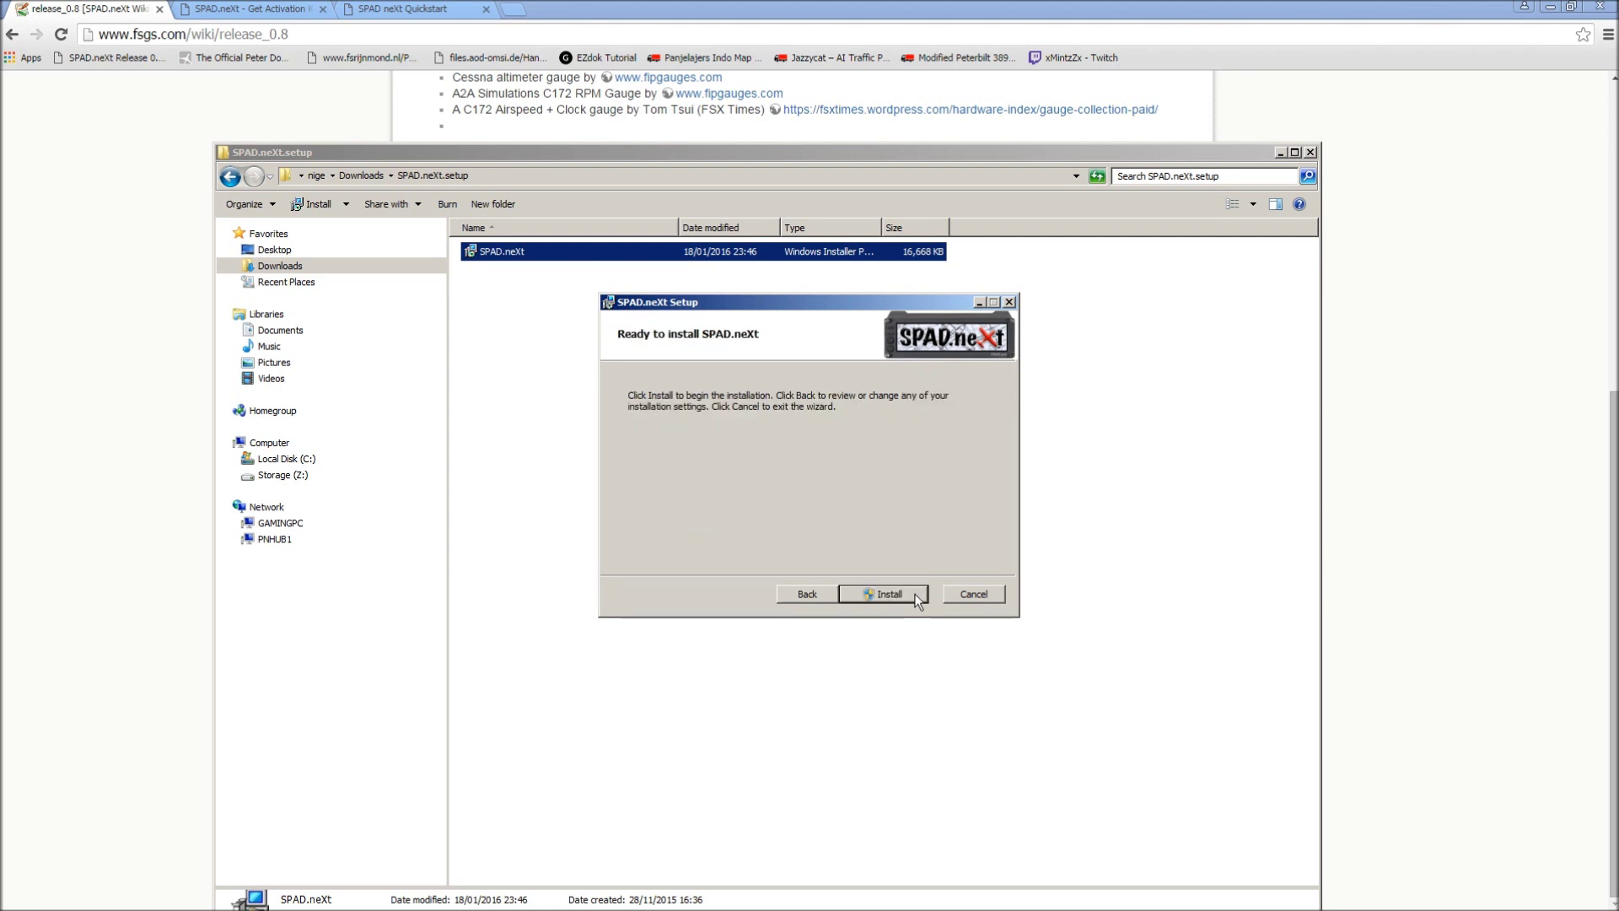
left_click(916, 598)
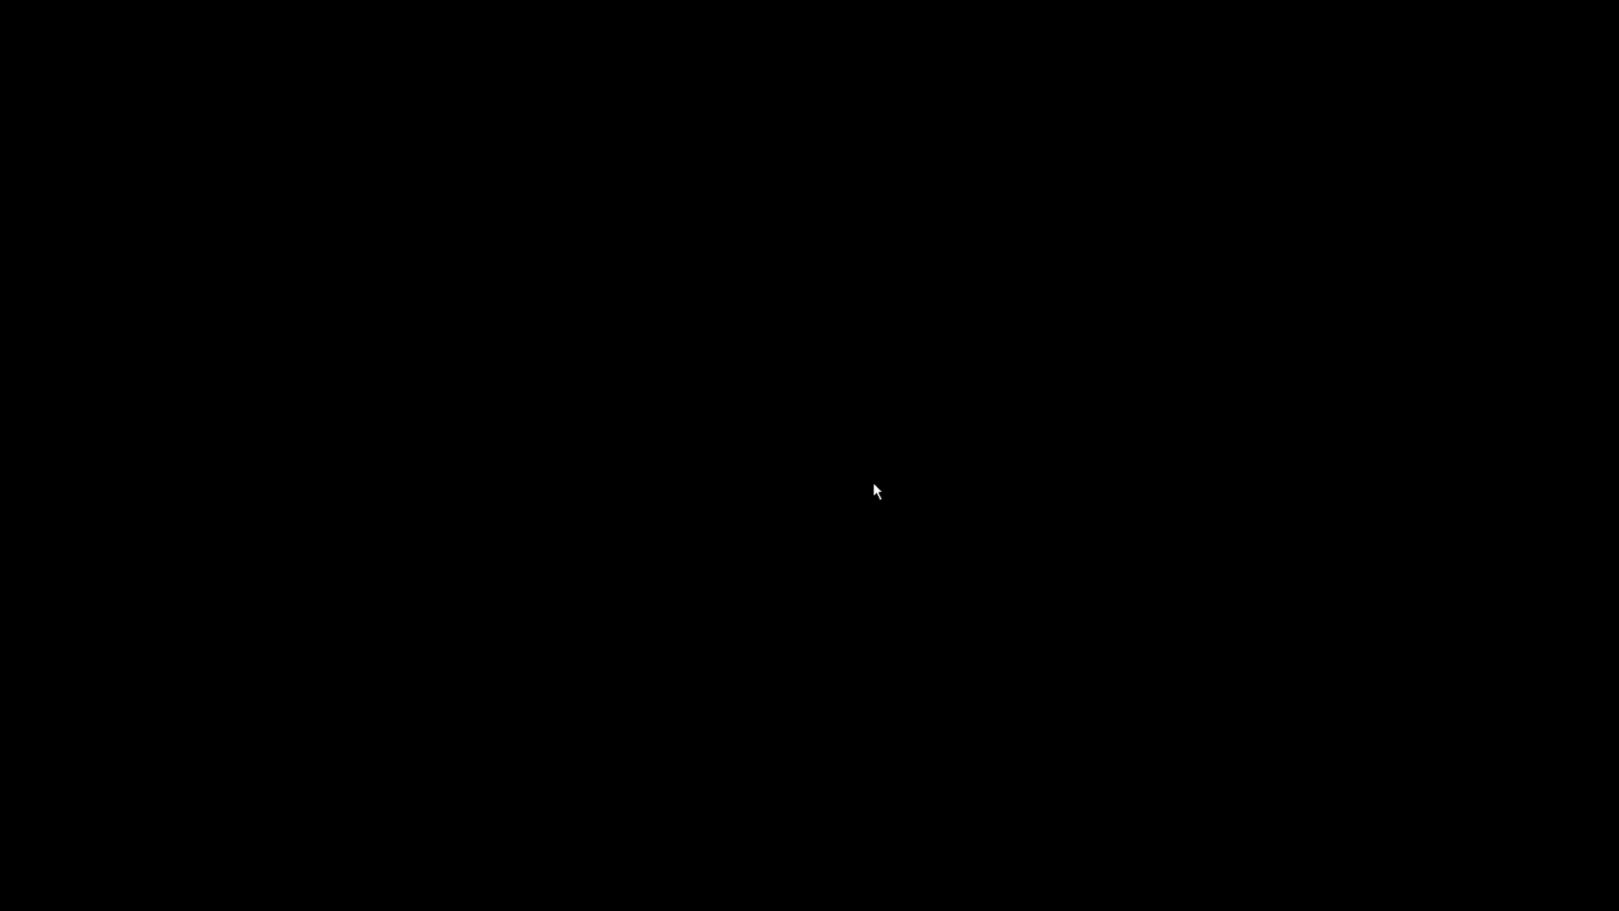
left_click(871, 481)
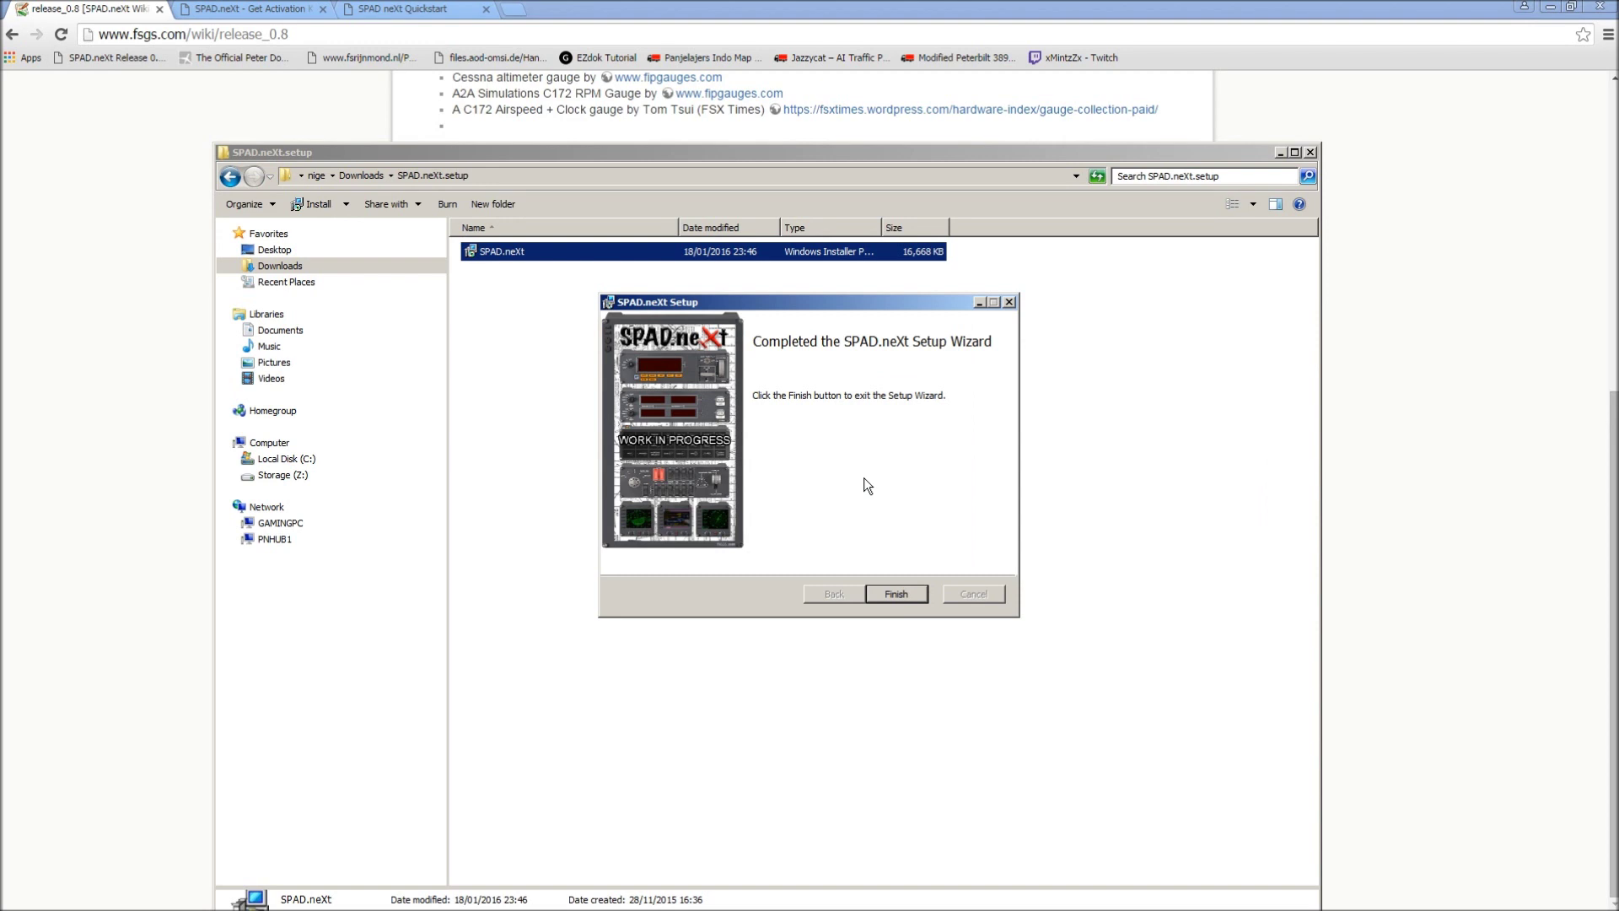
left_click(891, 592)
left_click(1310, 152)
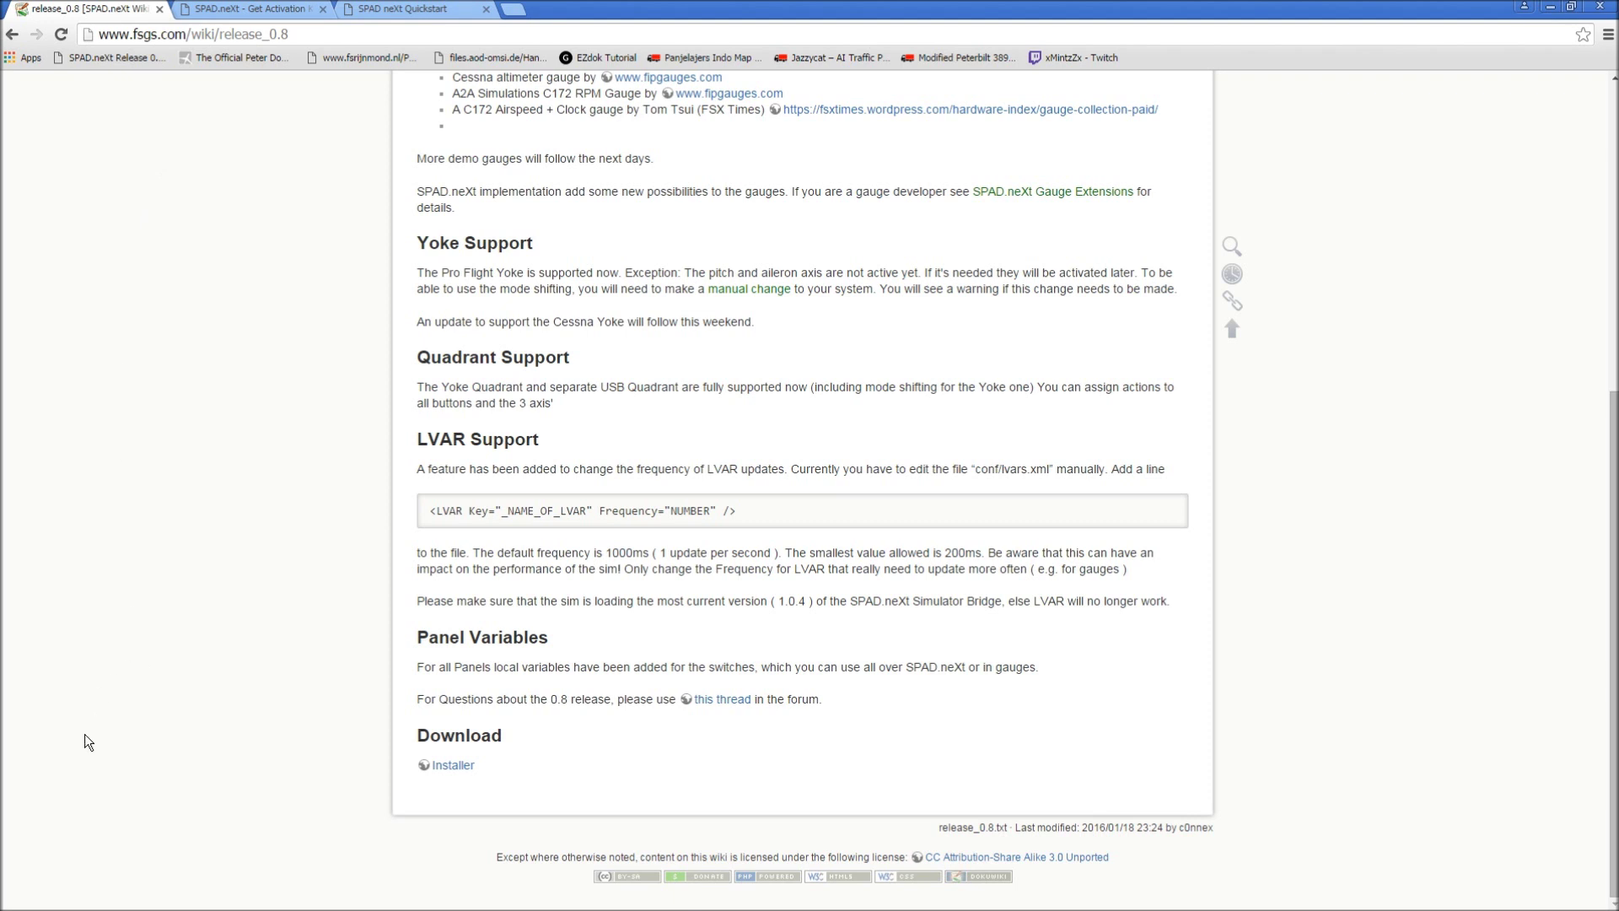
Launch the installed SPAD.neXt application and dismiss its startup warnings
mouse_move(30, 906)
left_click(31, 906)
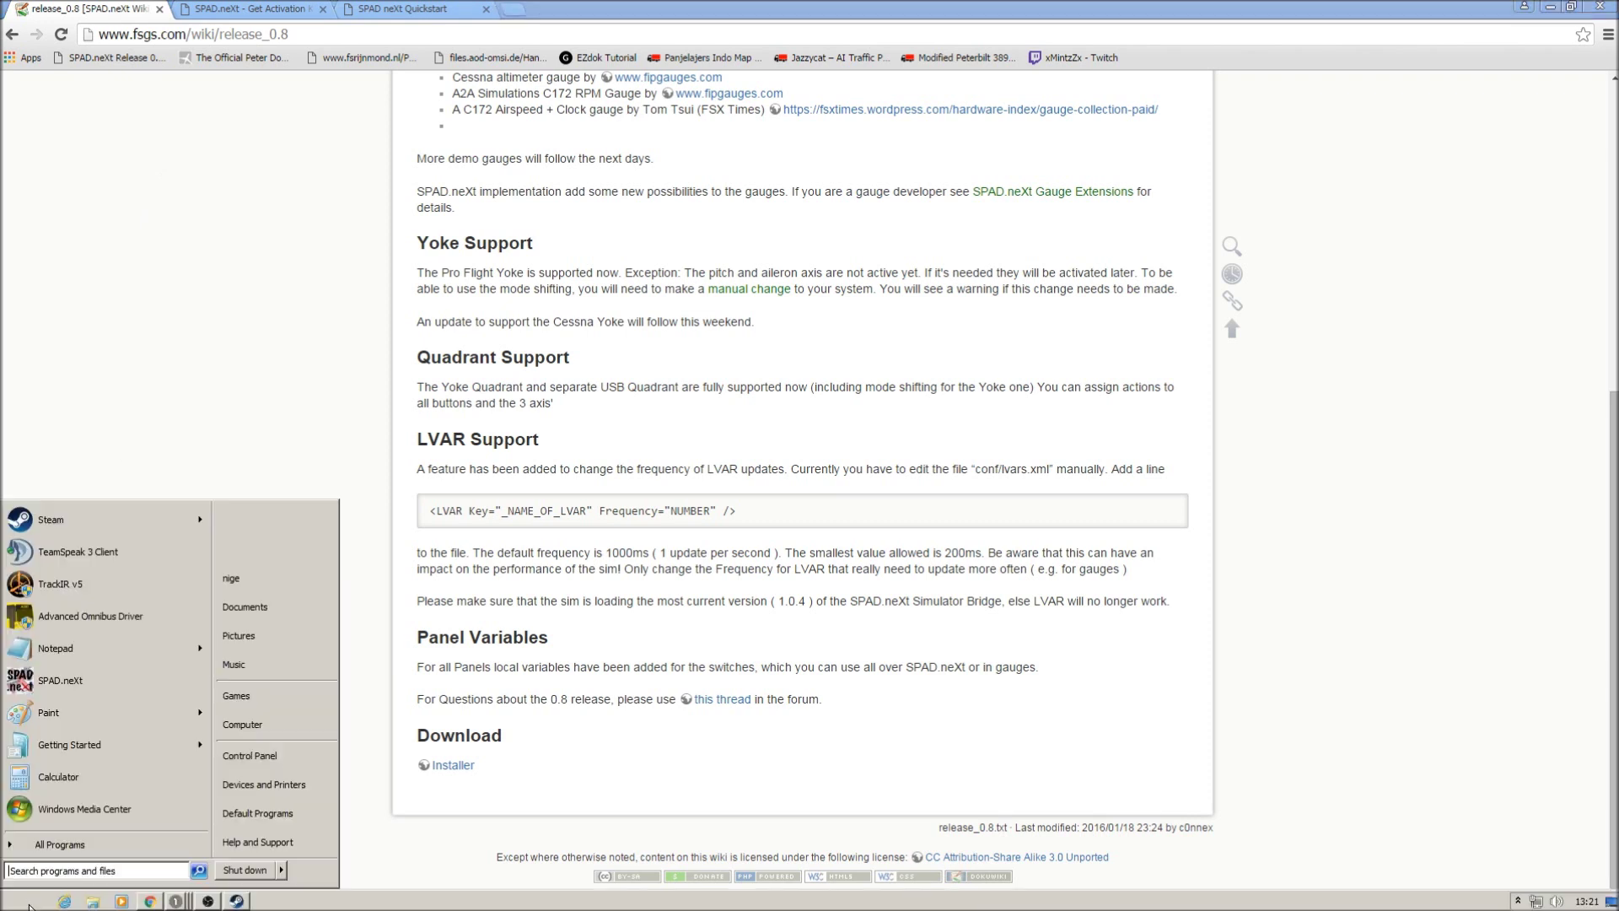
left_click(108, 687)
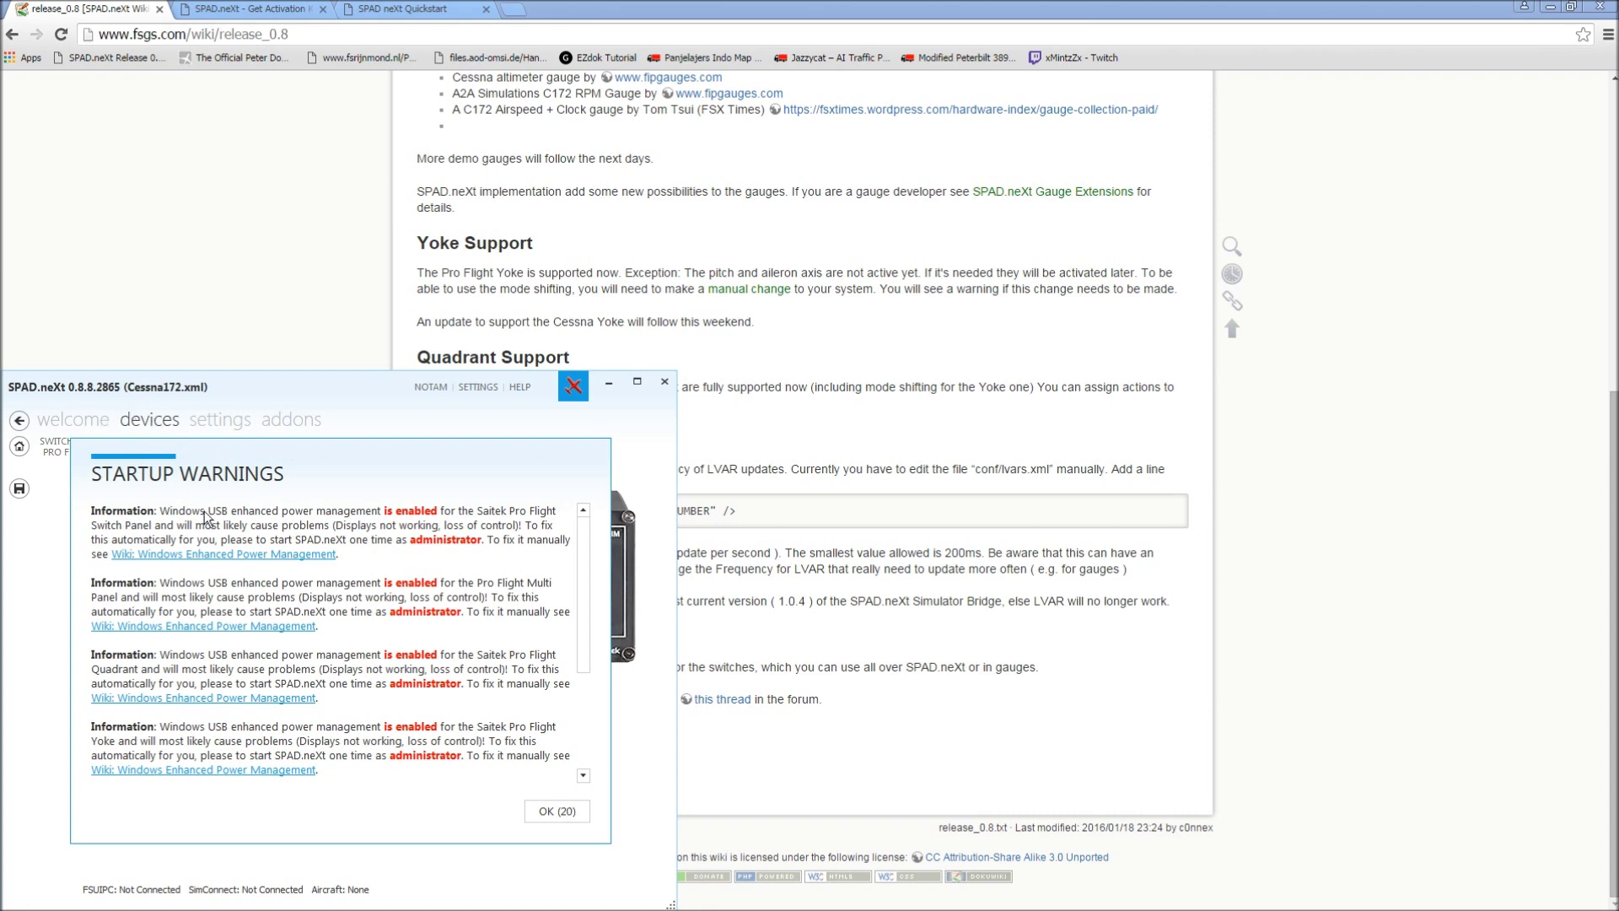
left_click(550, 808)
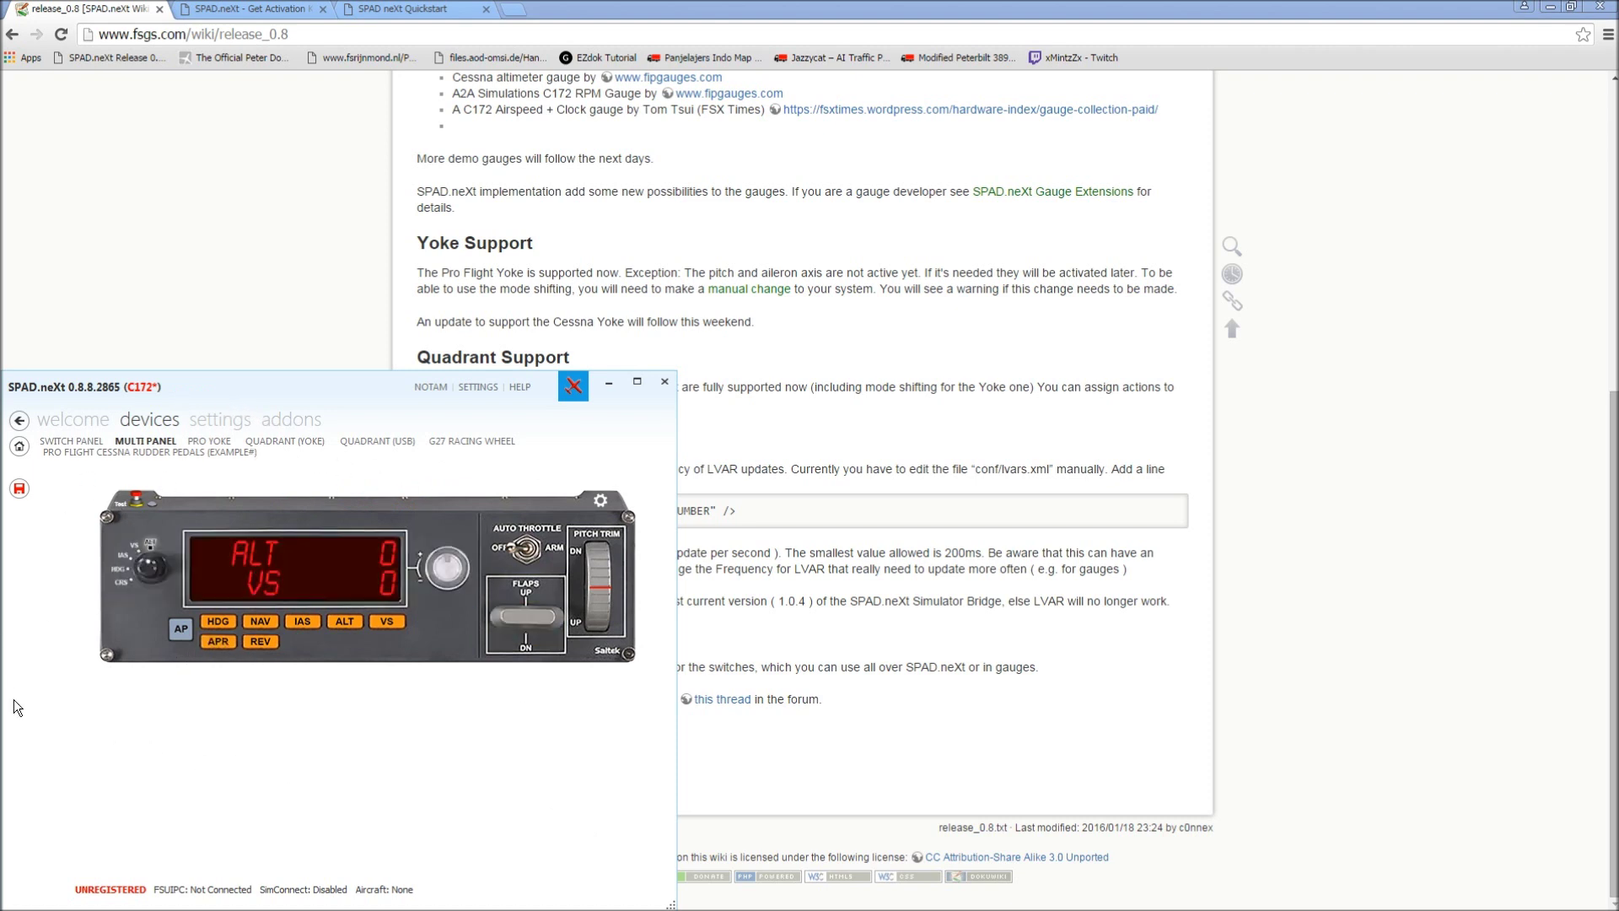
Create a new profile named Cessna172 in the application's profile settings
left_click(231, 423)
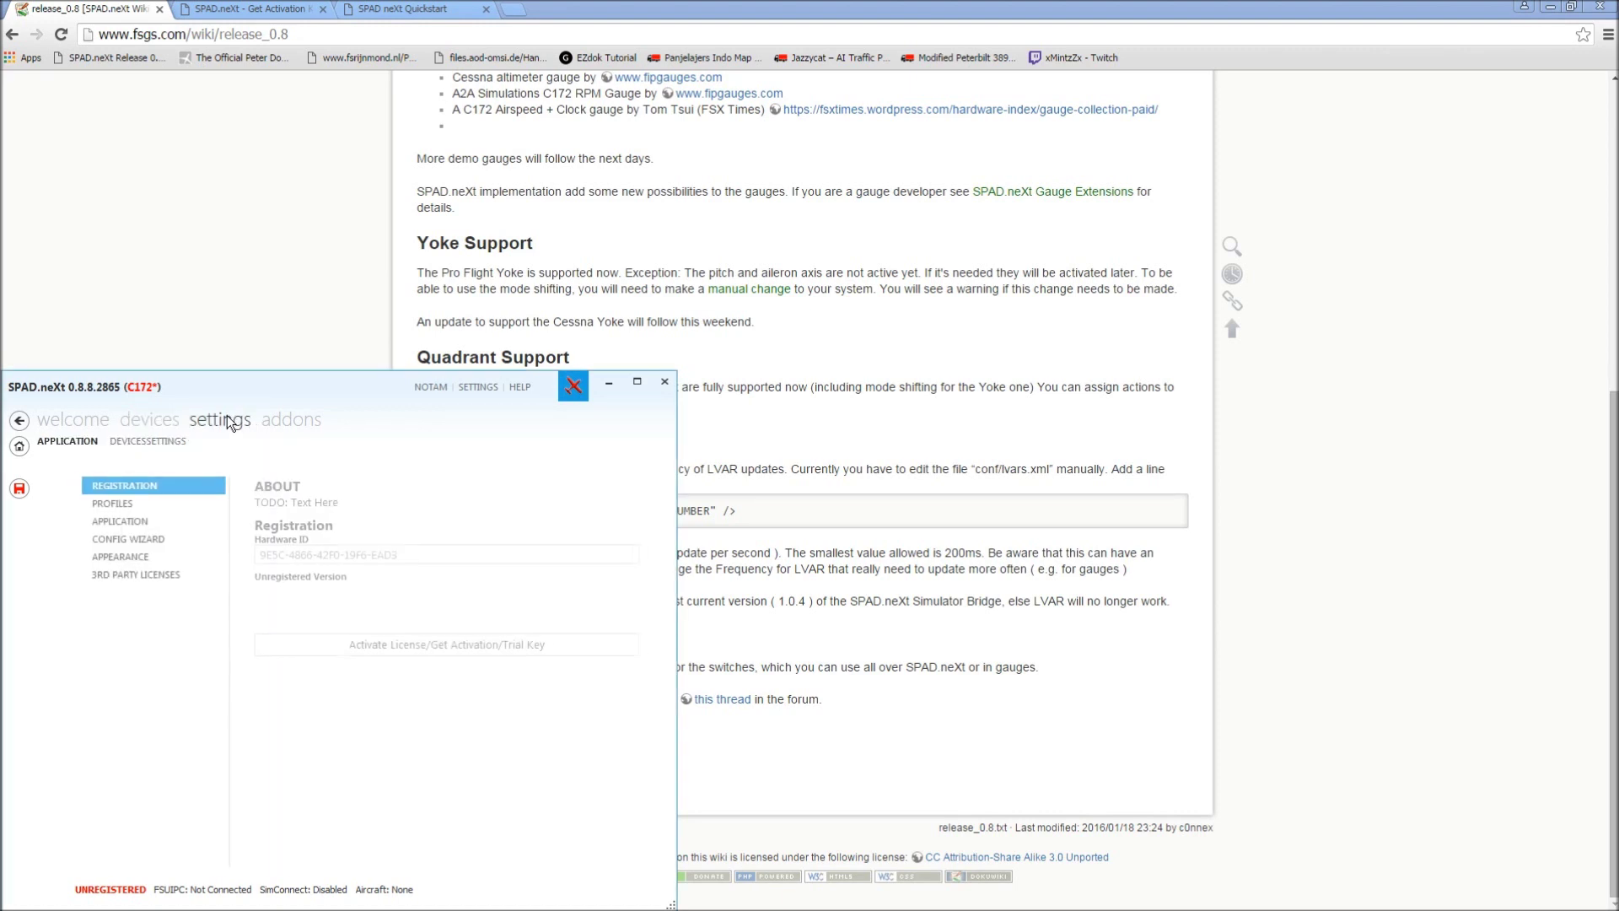
left_click(123, 504)
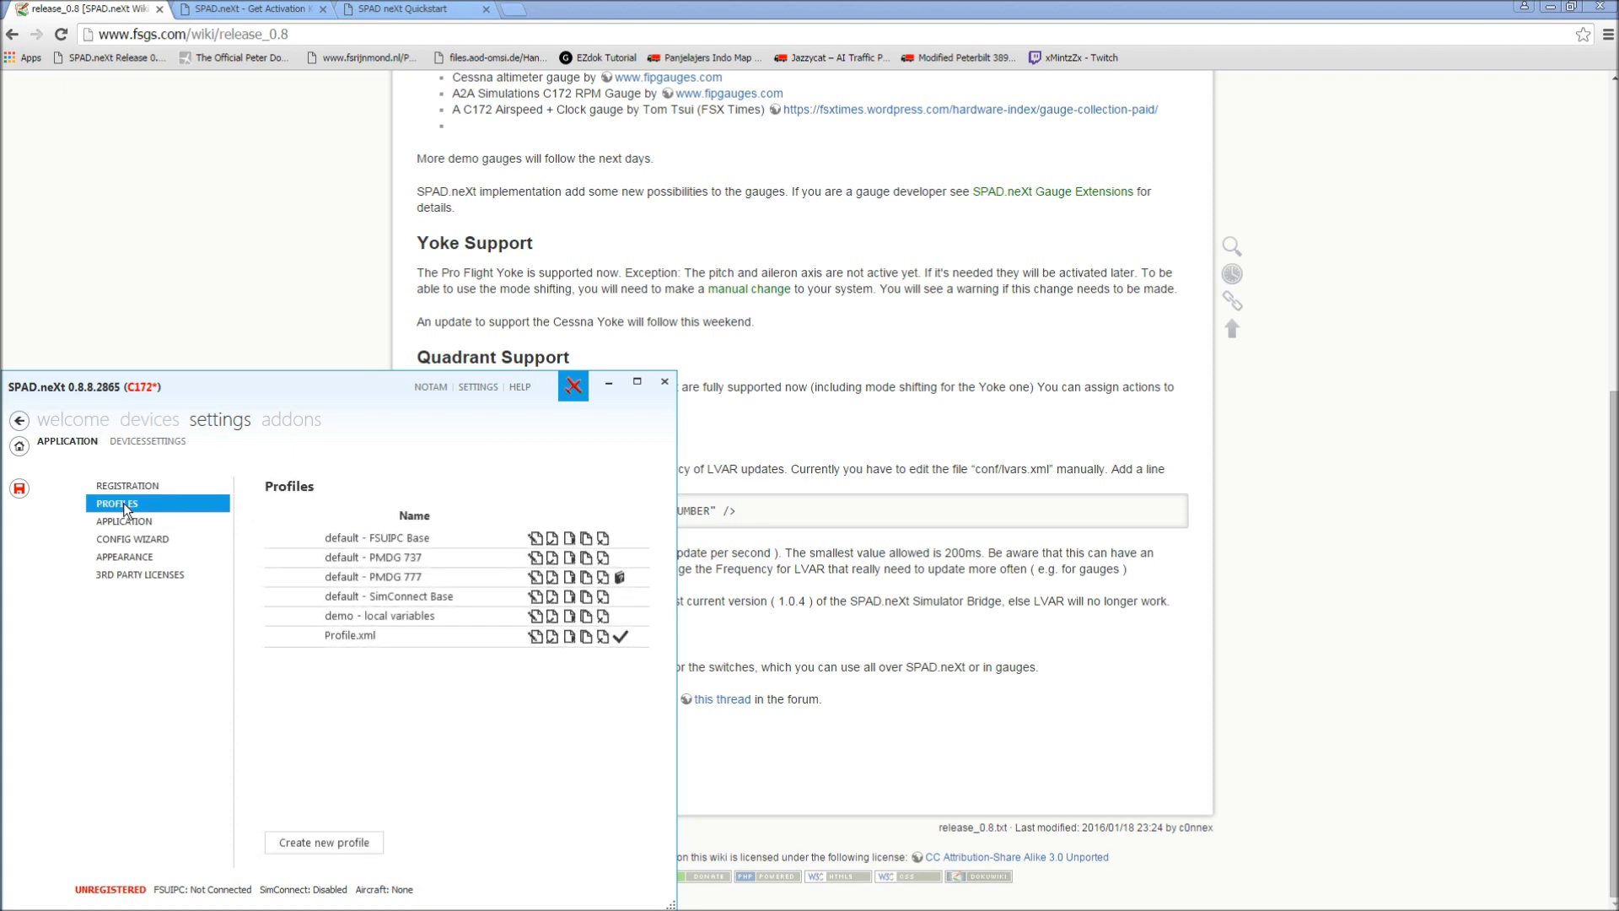
left_click(352, 831)
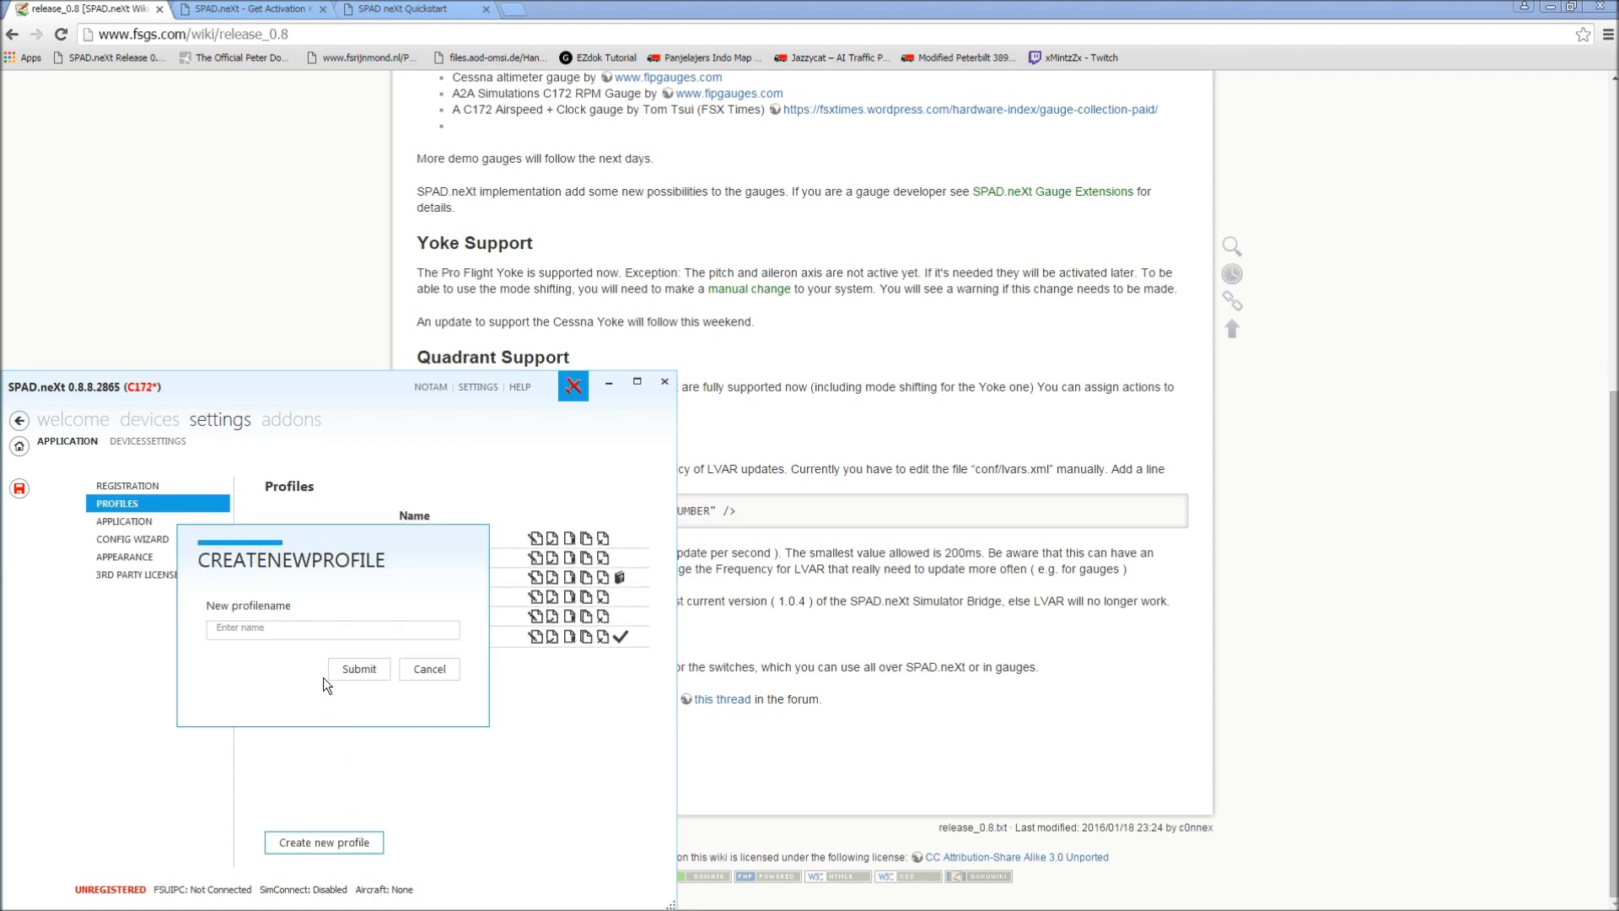
type("Cess")
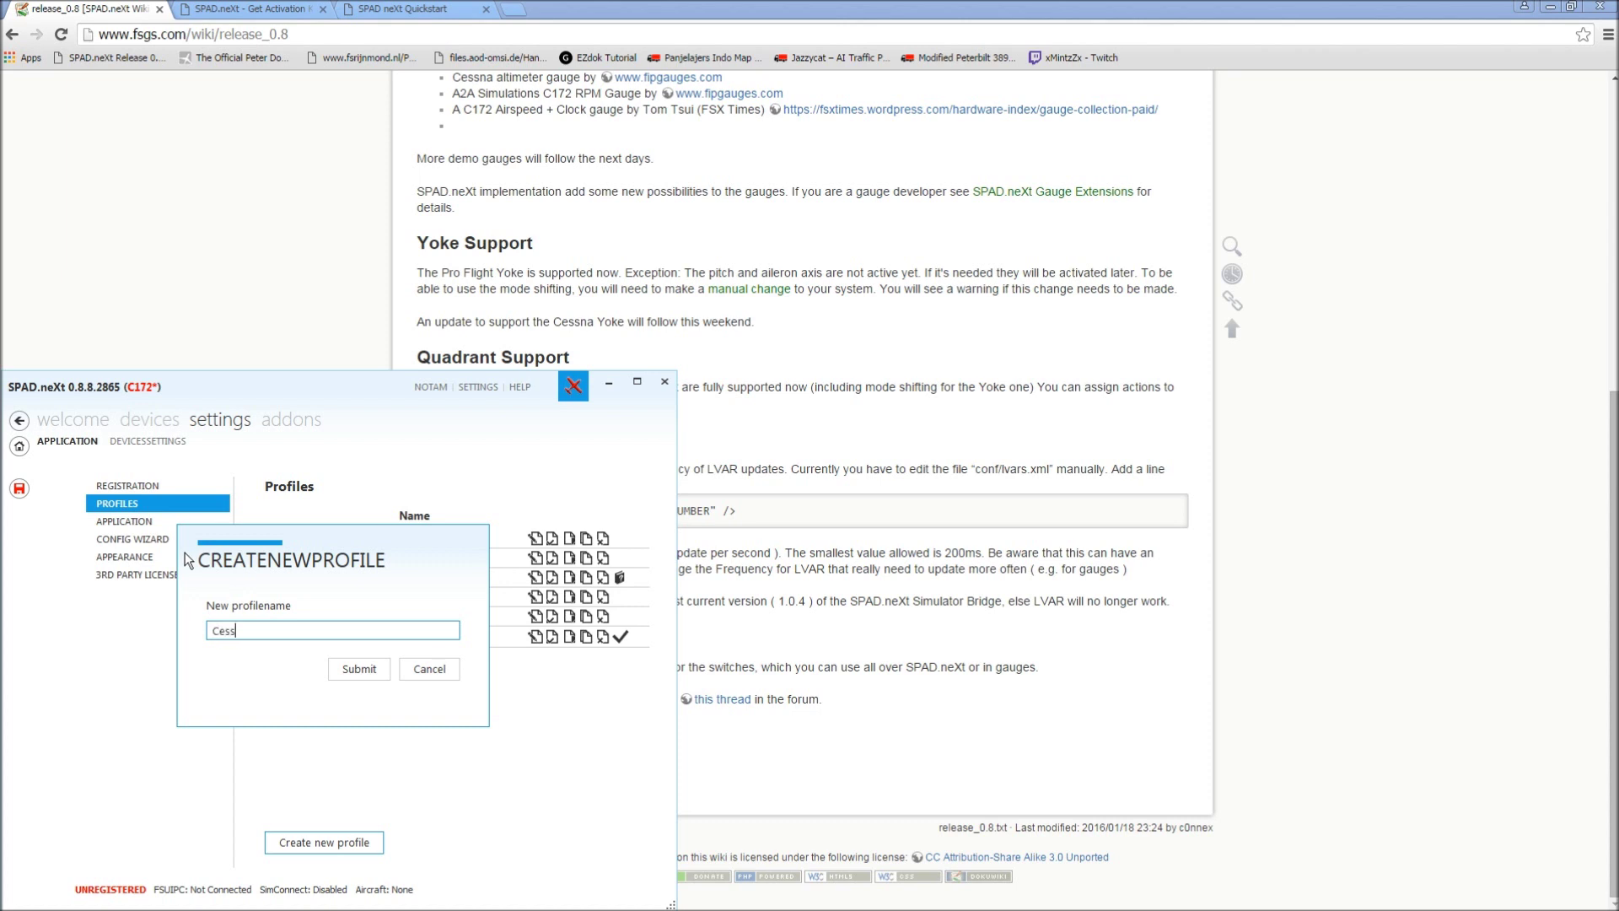
type("na172")
left_click(345, 670)
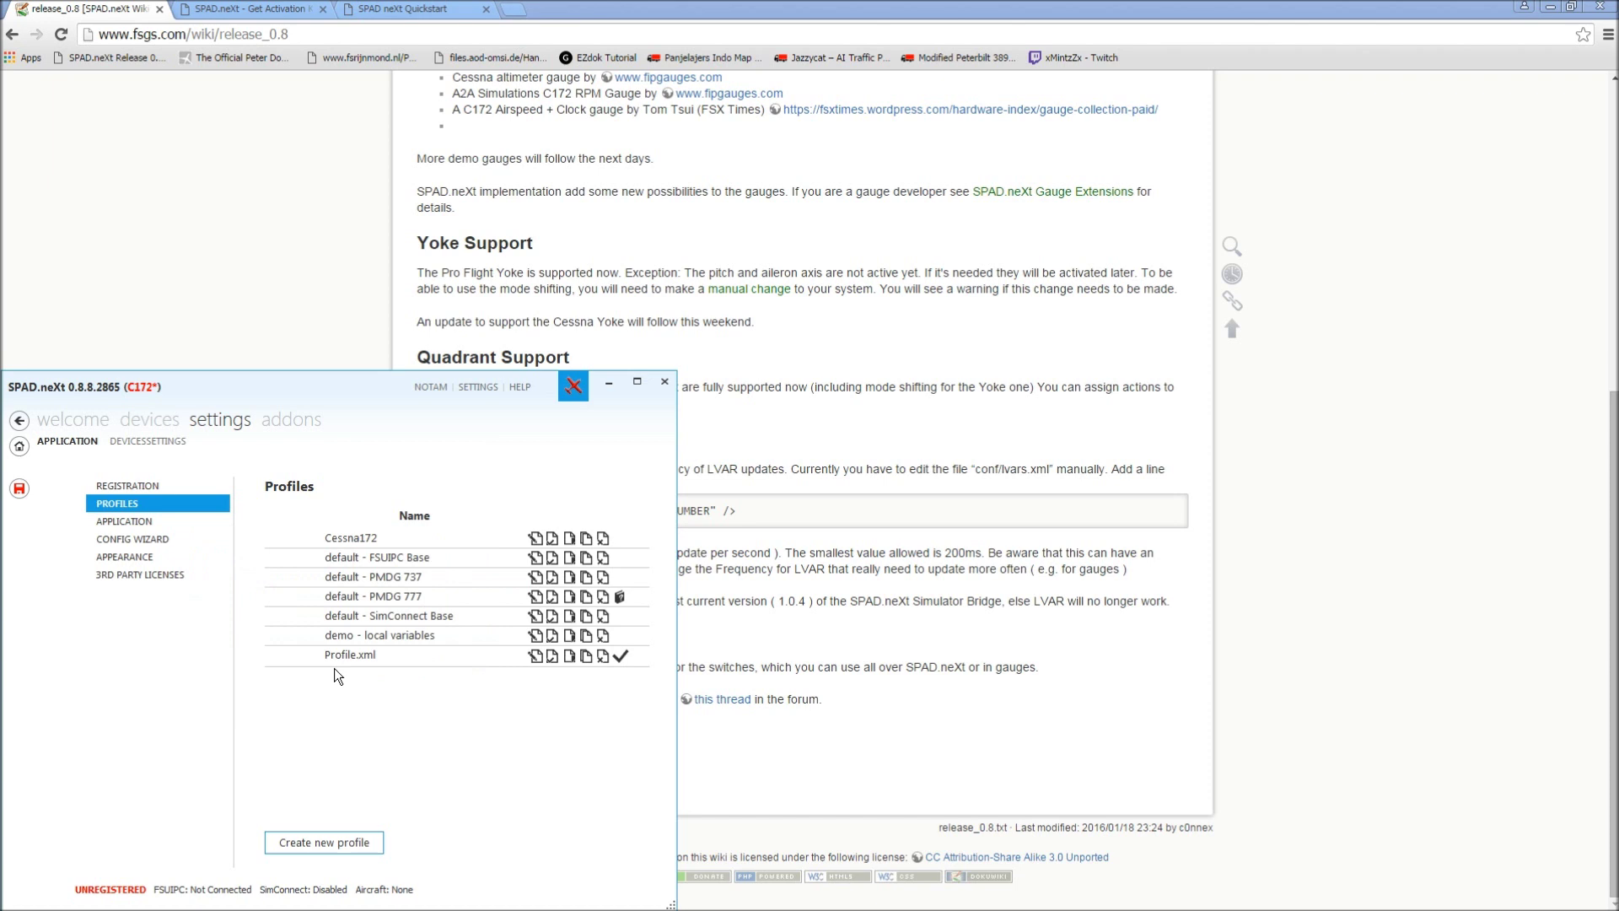
Activate the Cessna172 profile and save the changes made to the currently active profile
left_click(550, 535)
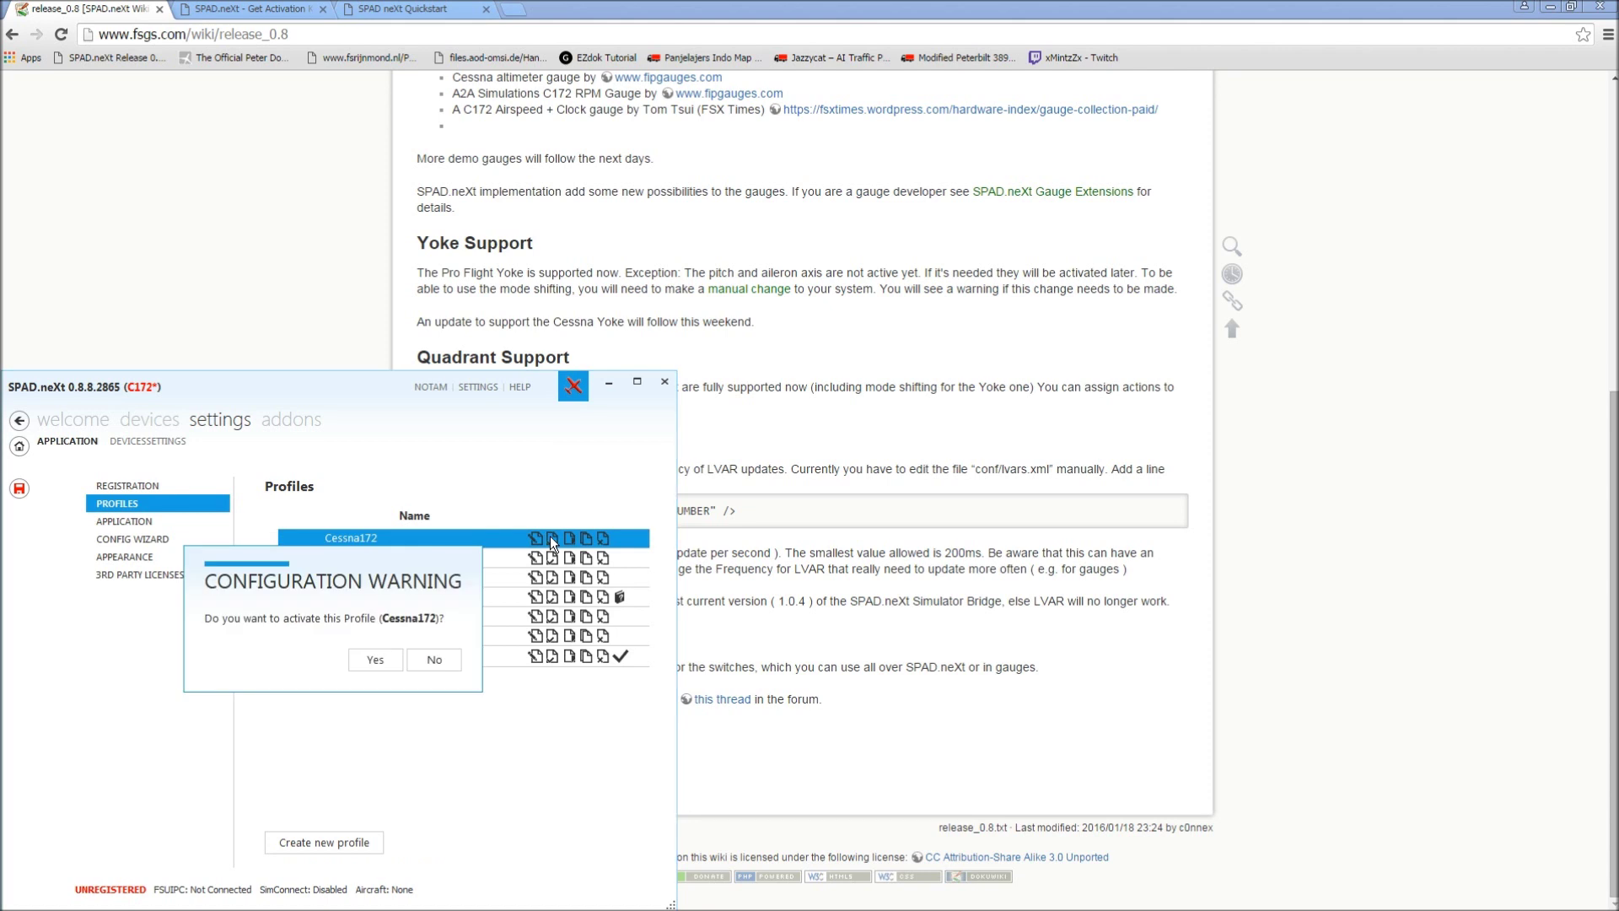
left_click(372, 660)
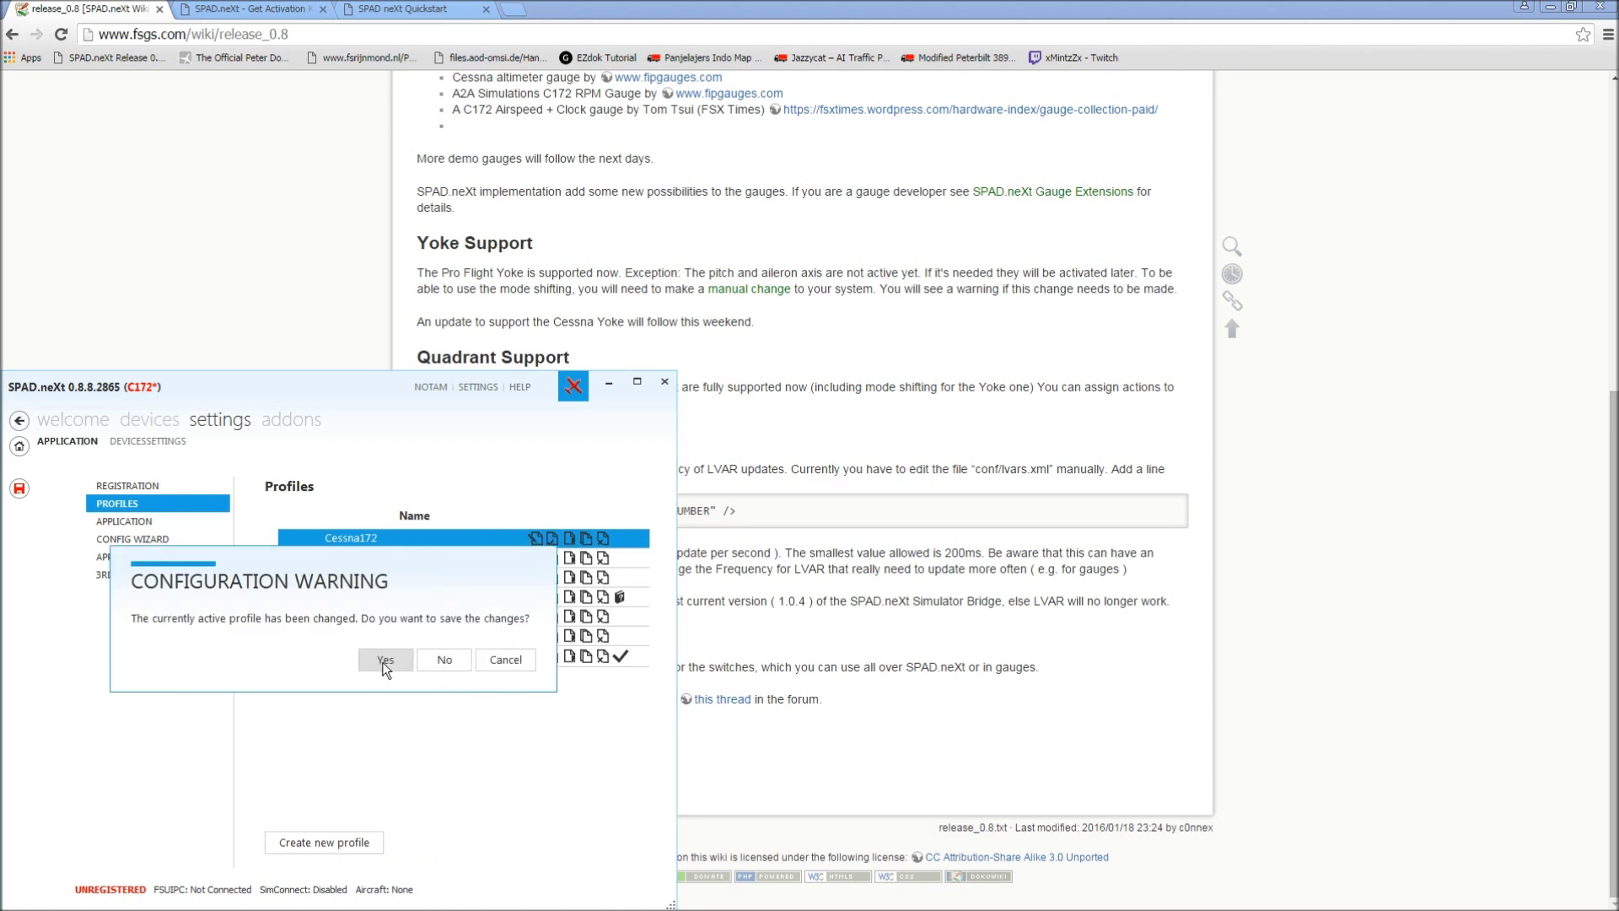
left_click(383, 663)
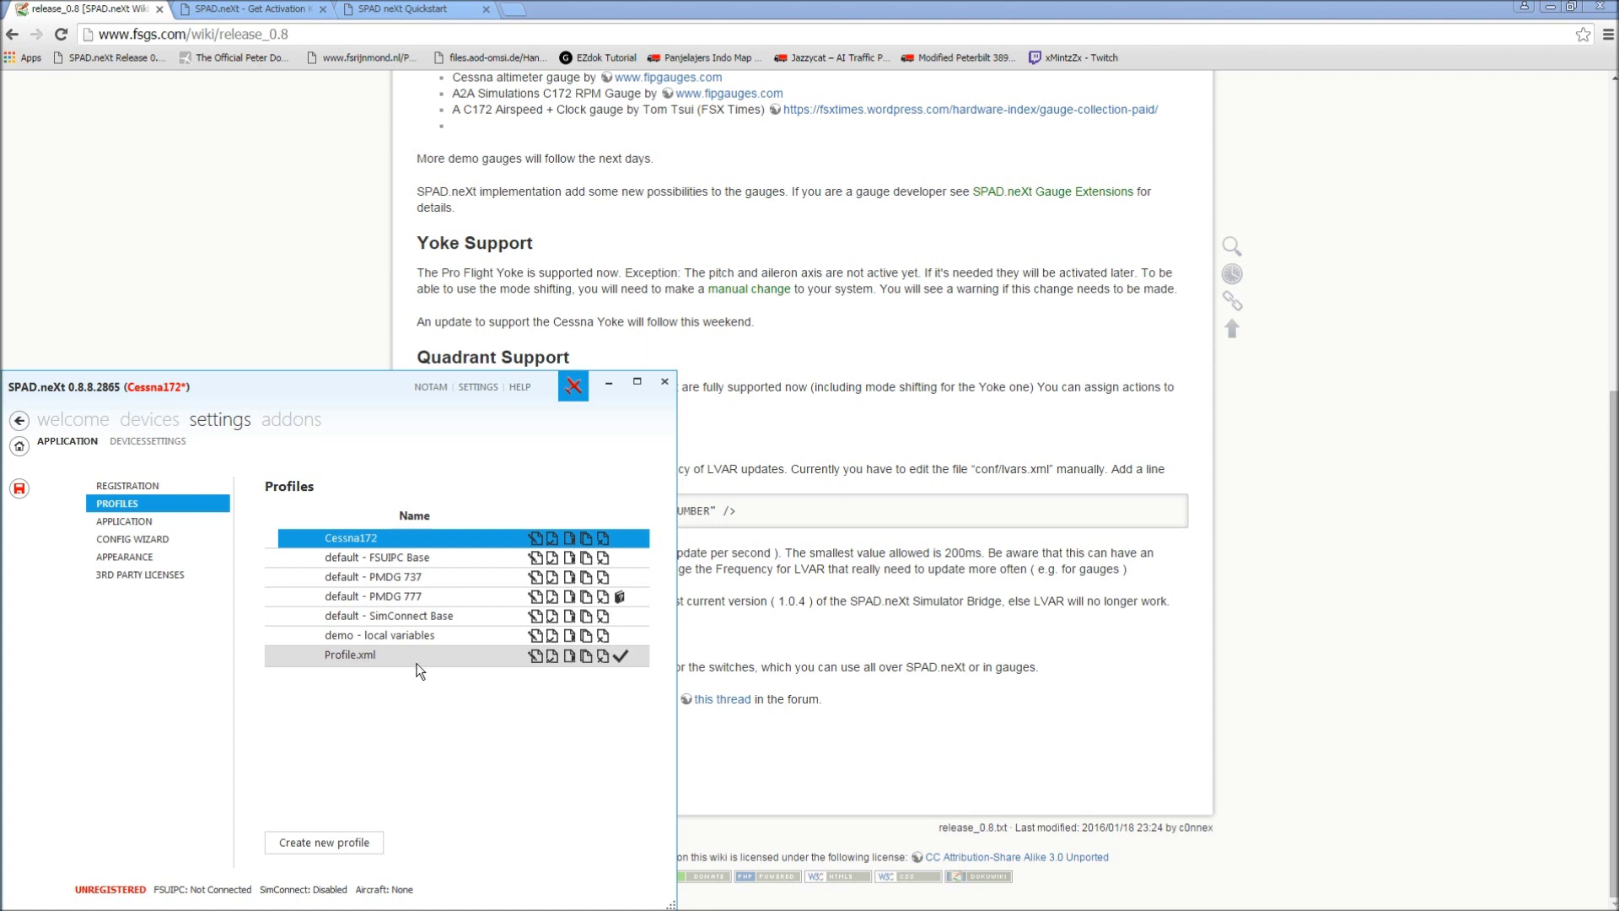
Copy the Profile.xml settings into the active profile, overwriting its configured events, and select Cessna172 in the profile list
left_click(585, 656)
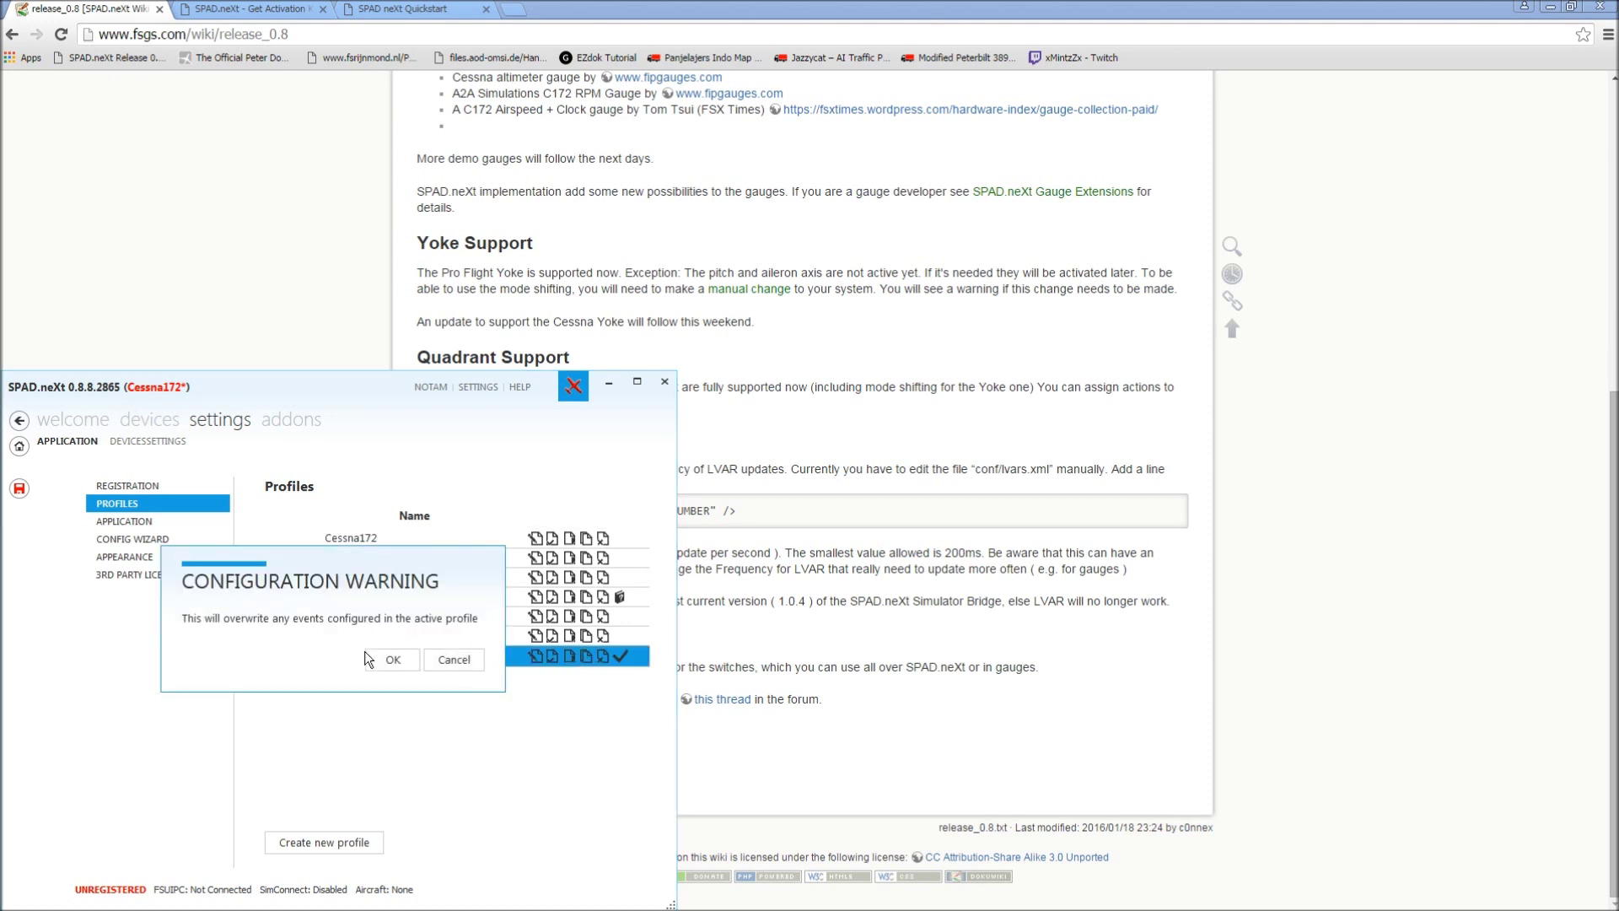
left_click(391, 655)
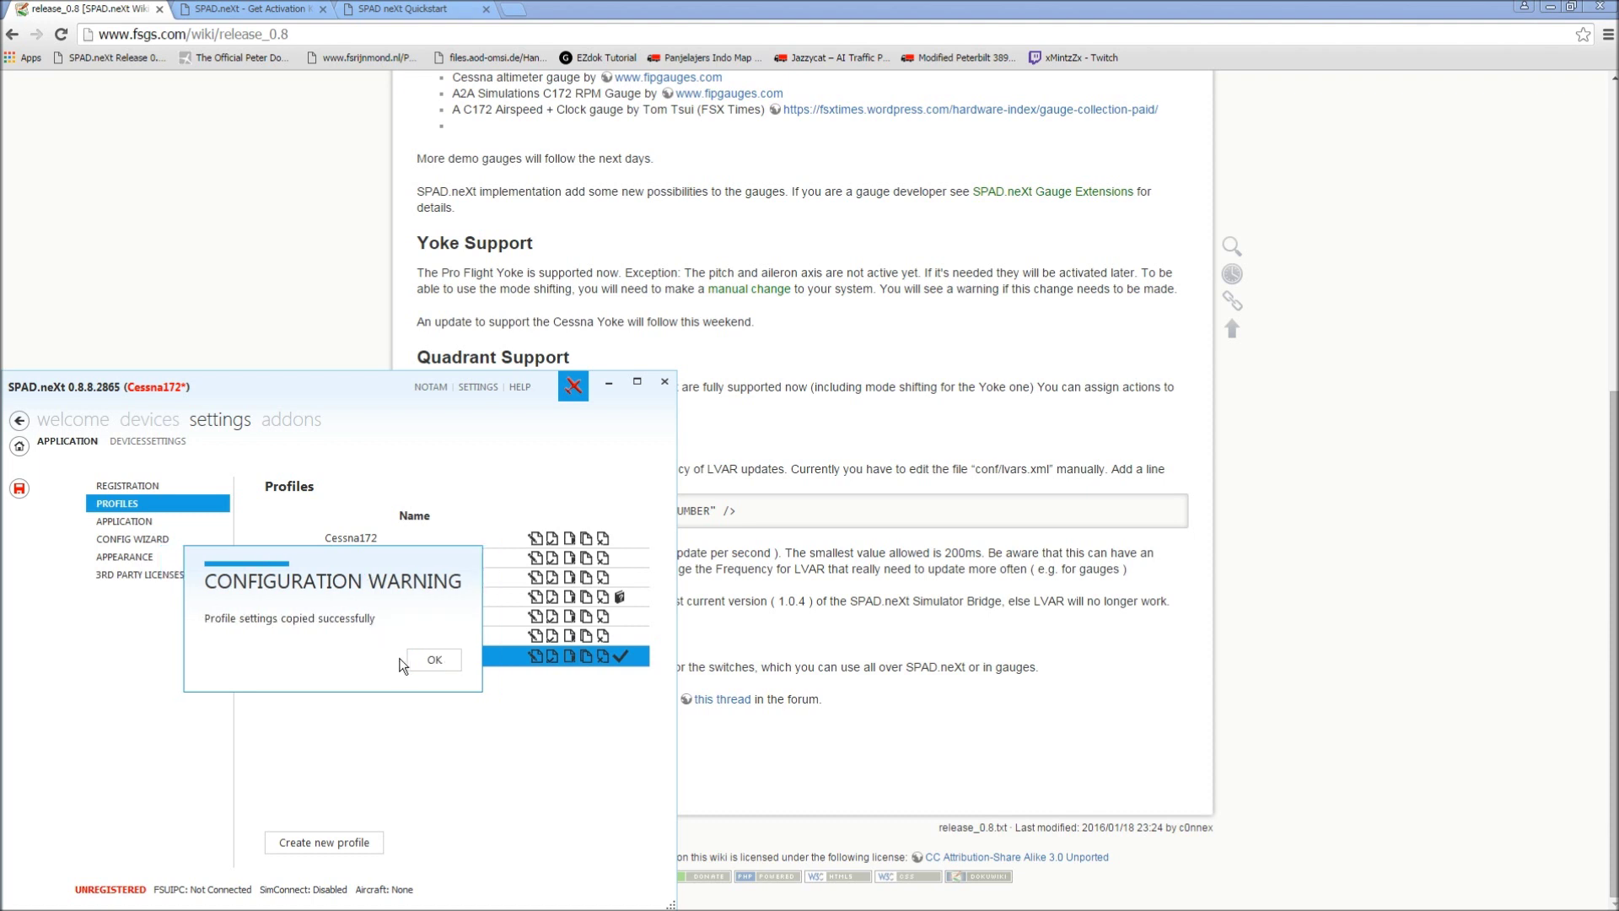
left_click(438, 660)
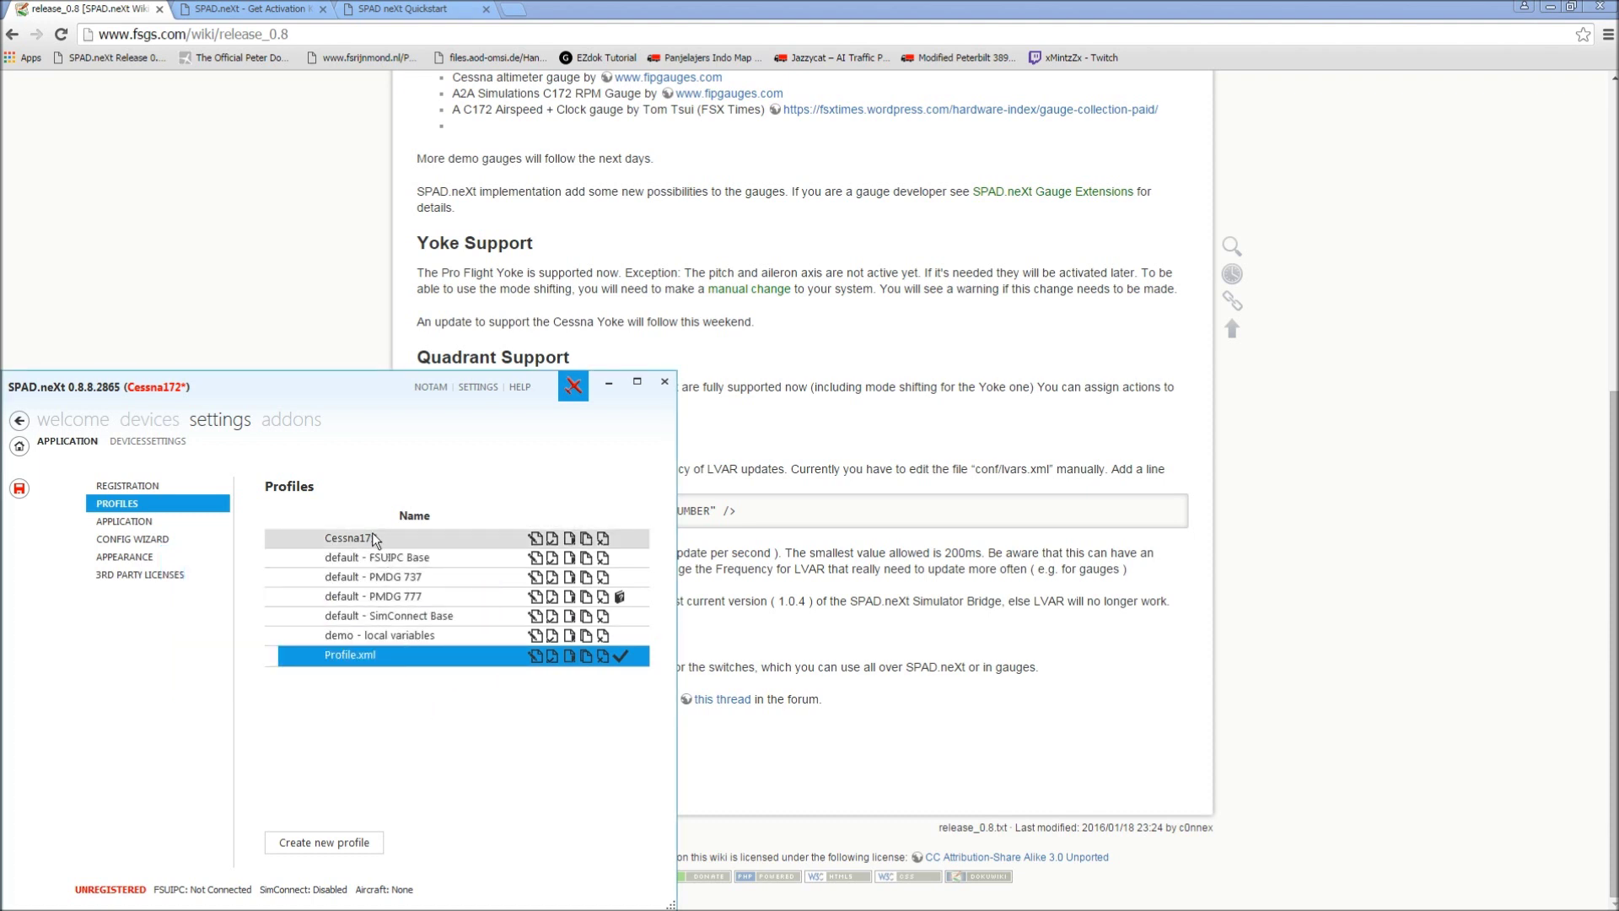
left_click(351, 538)
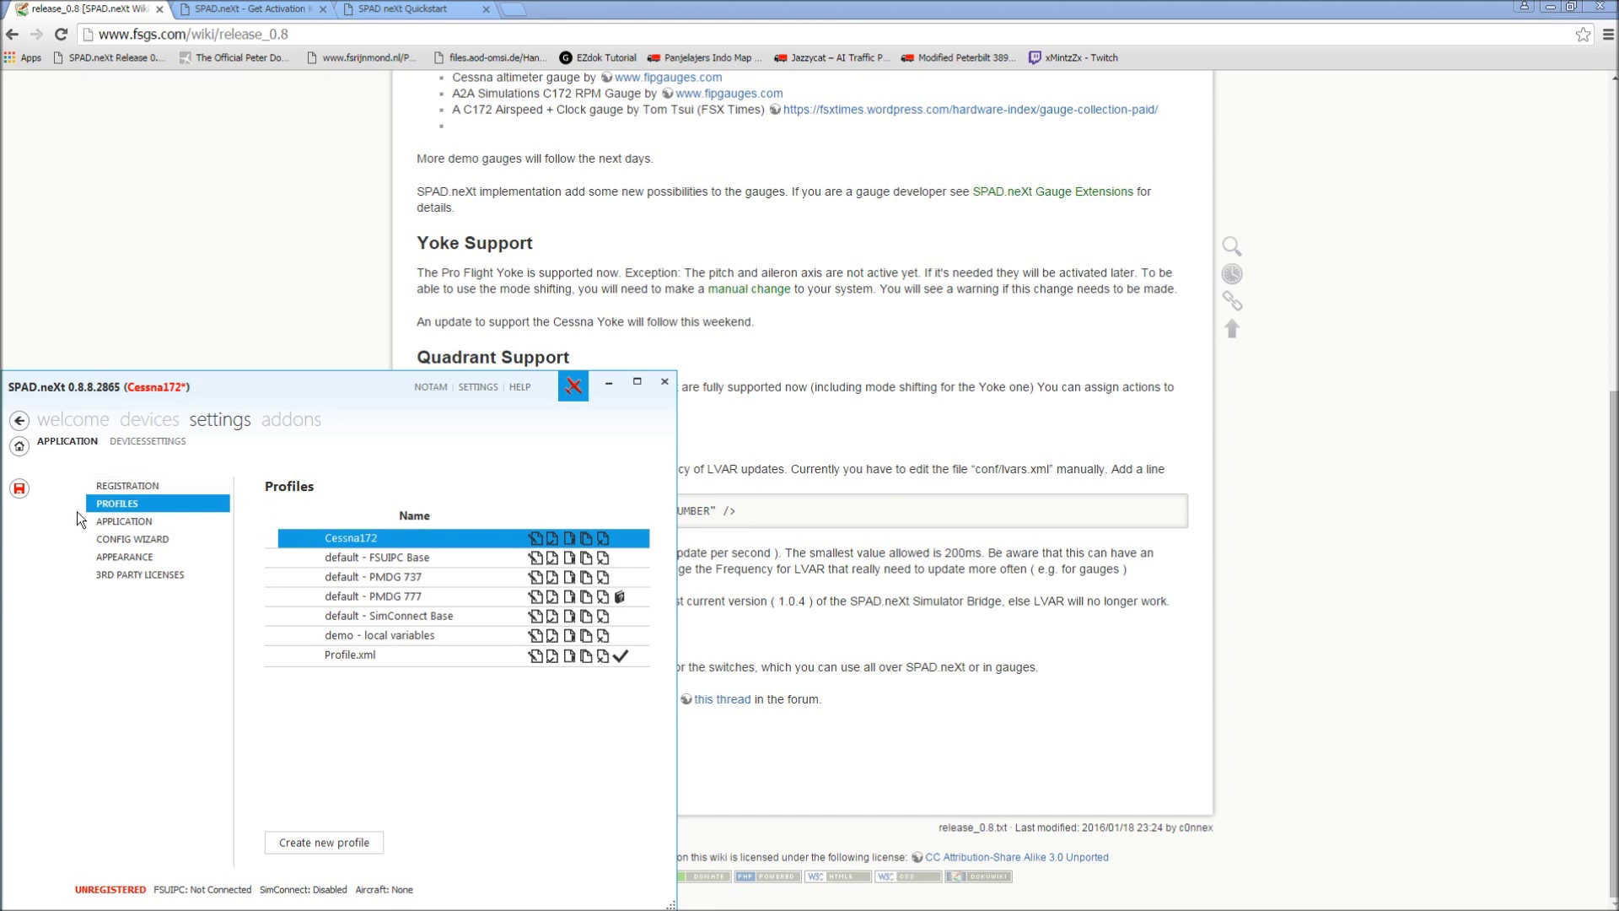
Look at the Switch Panel among the devices and return to the Multi Panel view
left_click(143, 422)
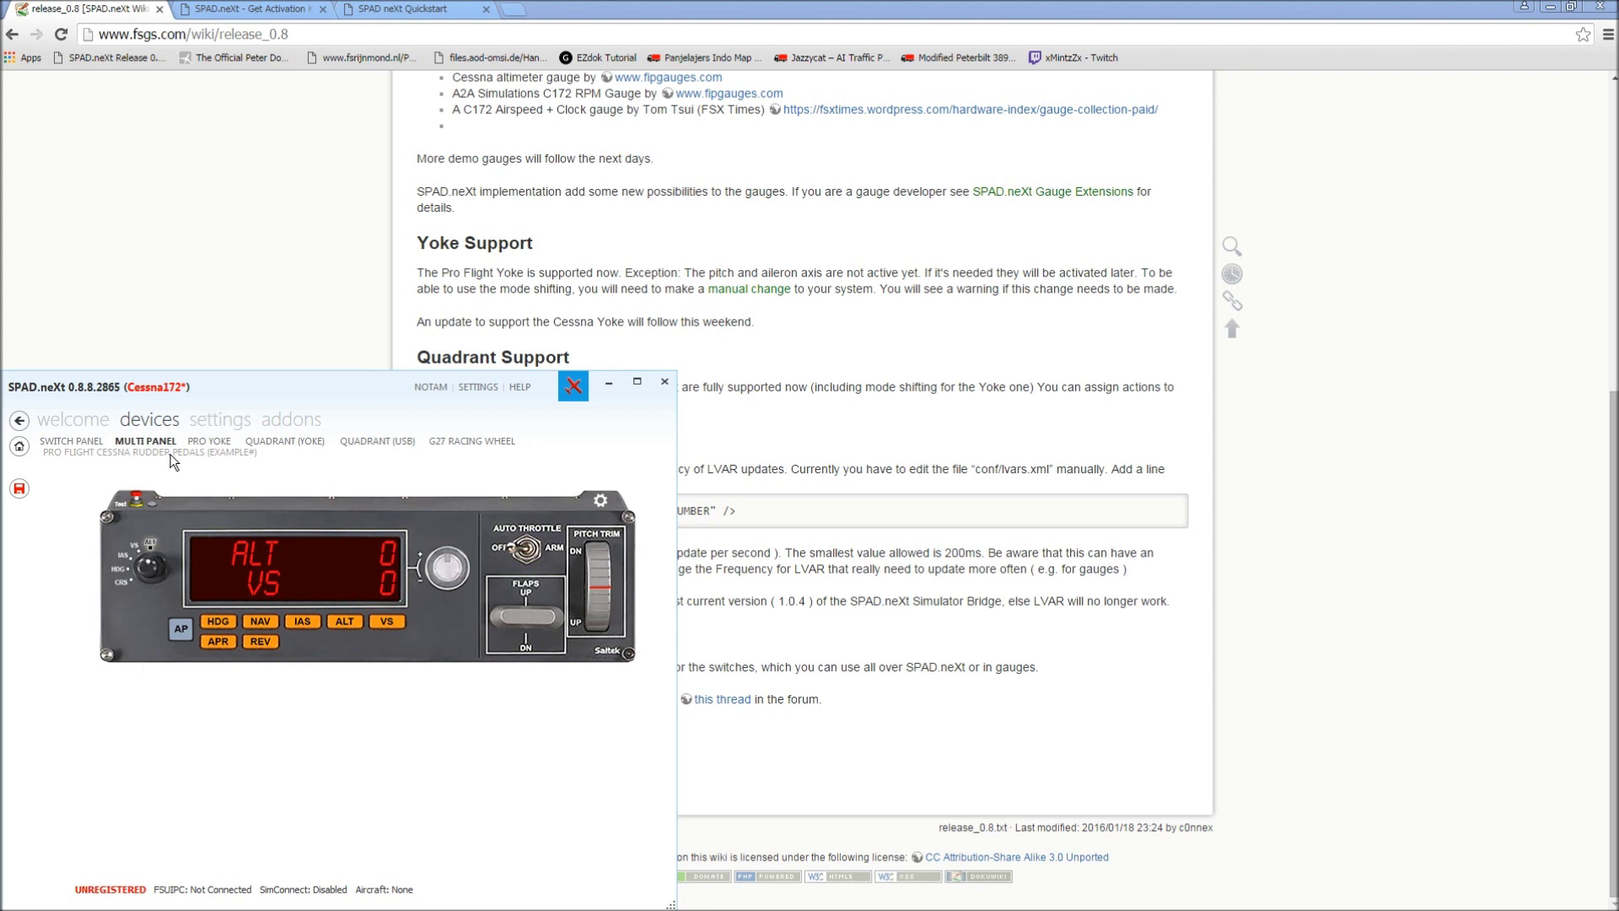
left_click(83, 443)
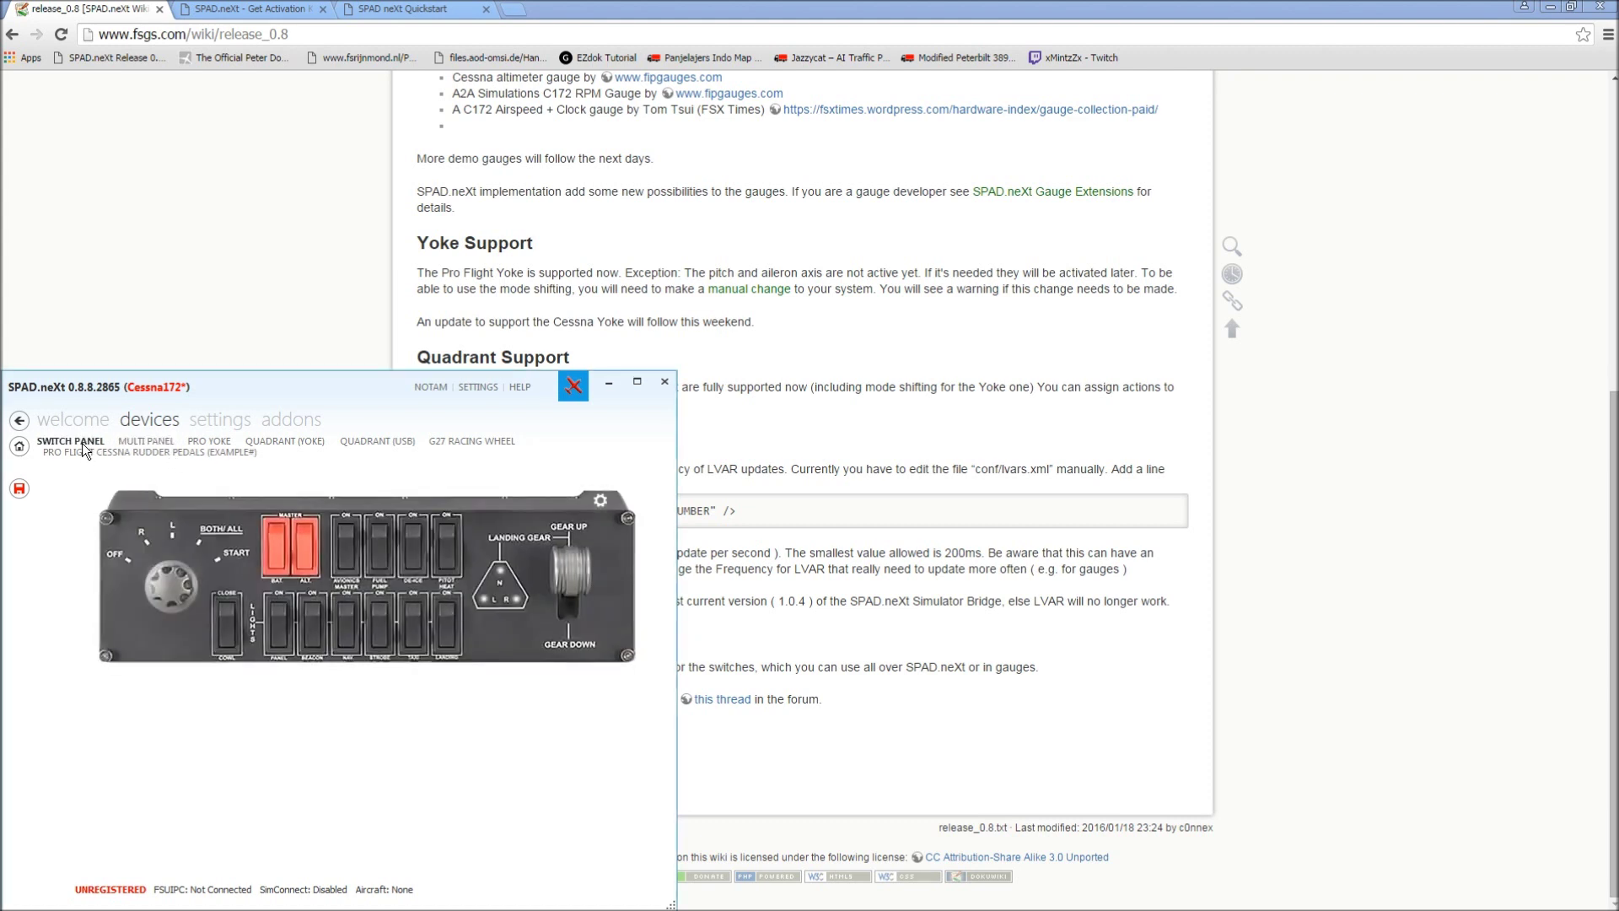
left_click(123, 445)
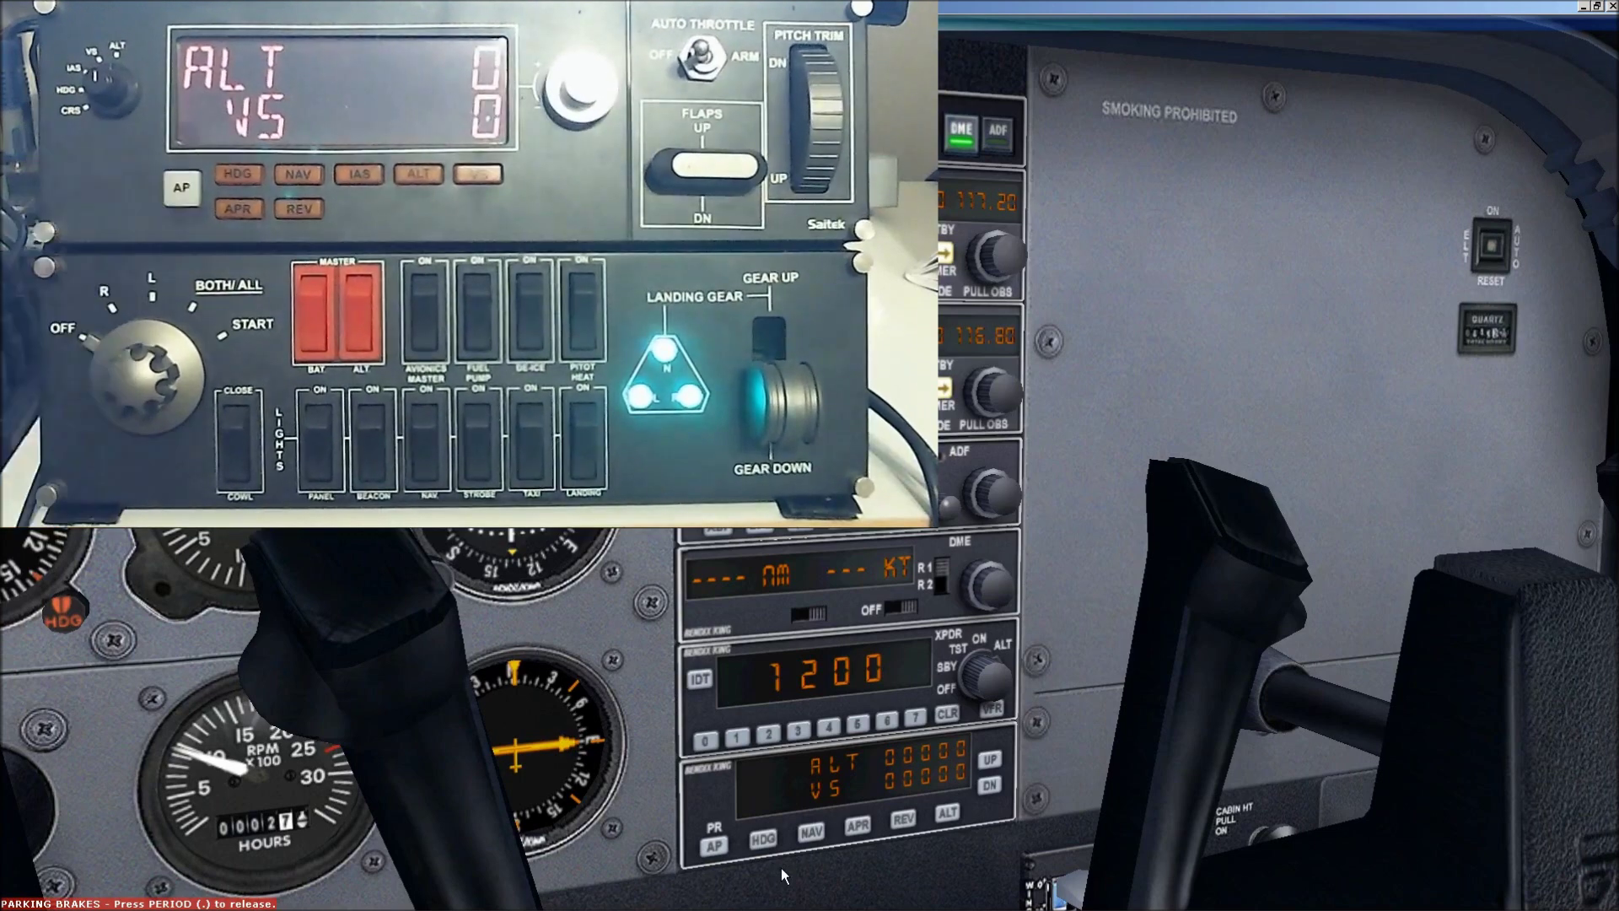
Test the AP button on the cockpit's autopilot unit in the simulator and switch back to SPAD.neXt
left_click(713, 846)
left_click(713, 846)
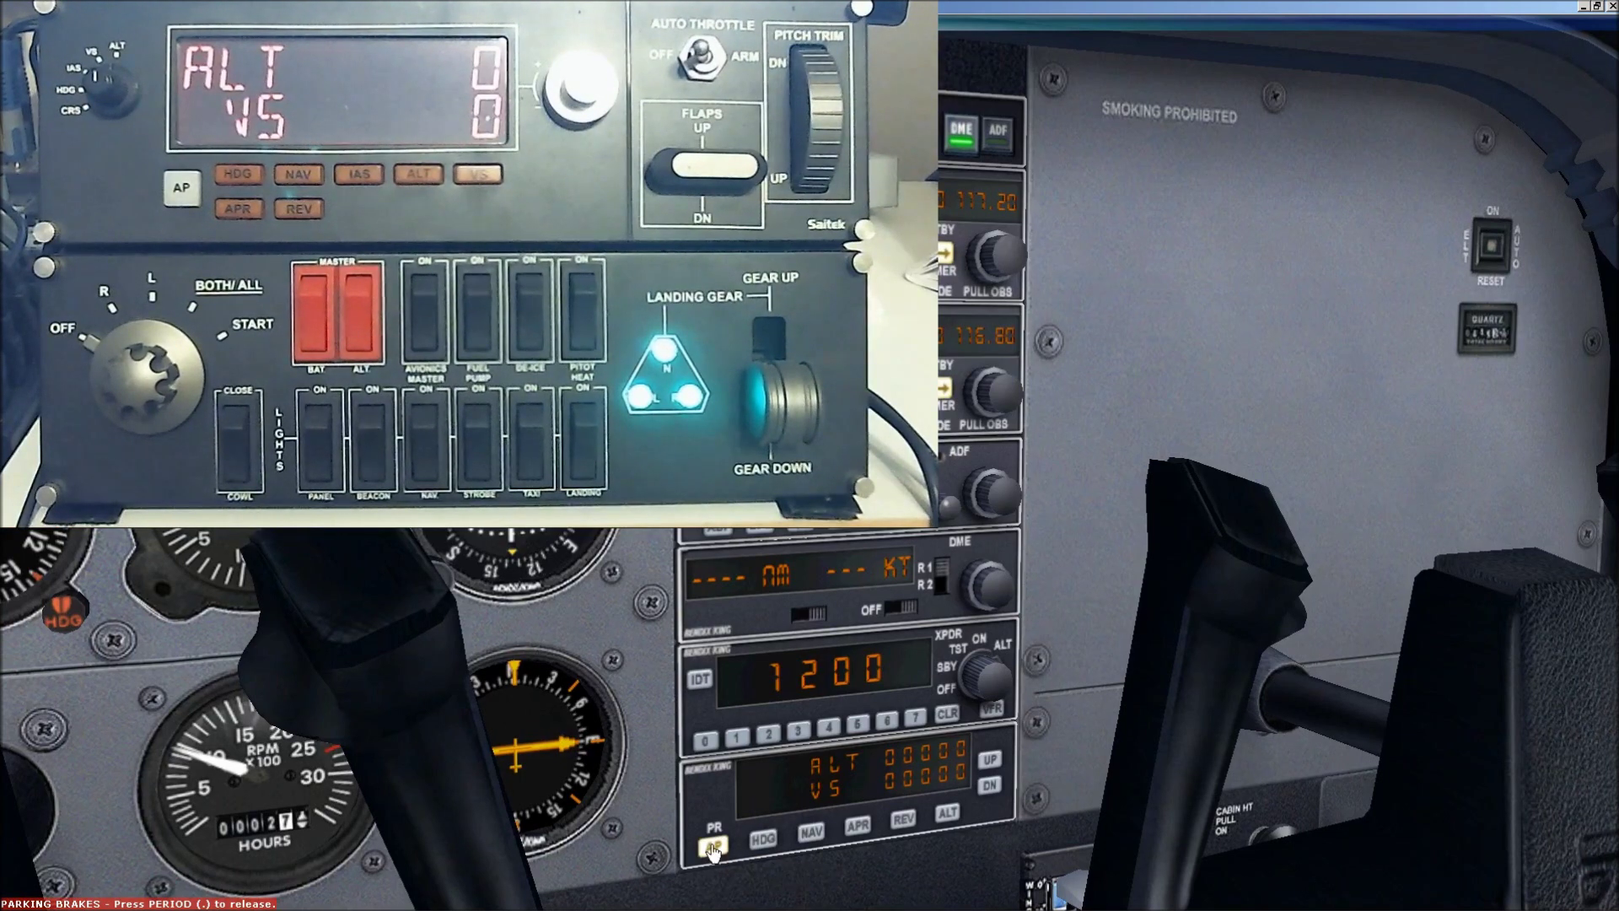
mouse_move(719, 902)
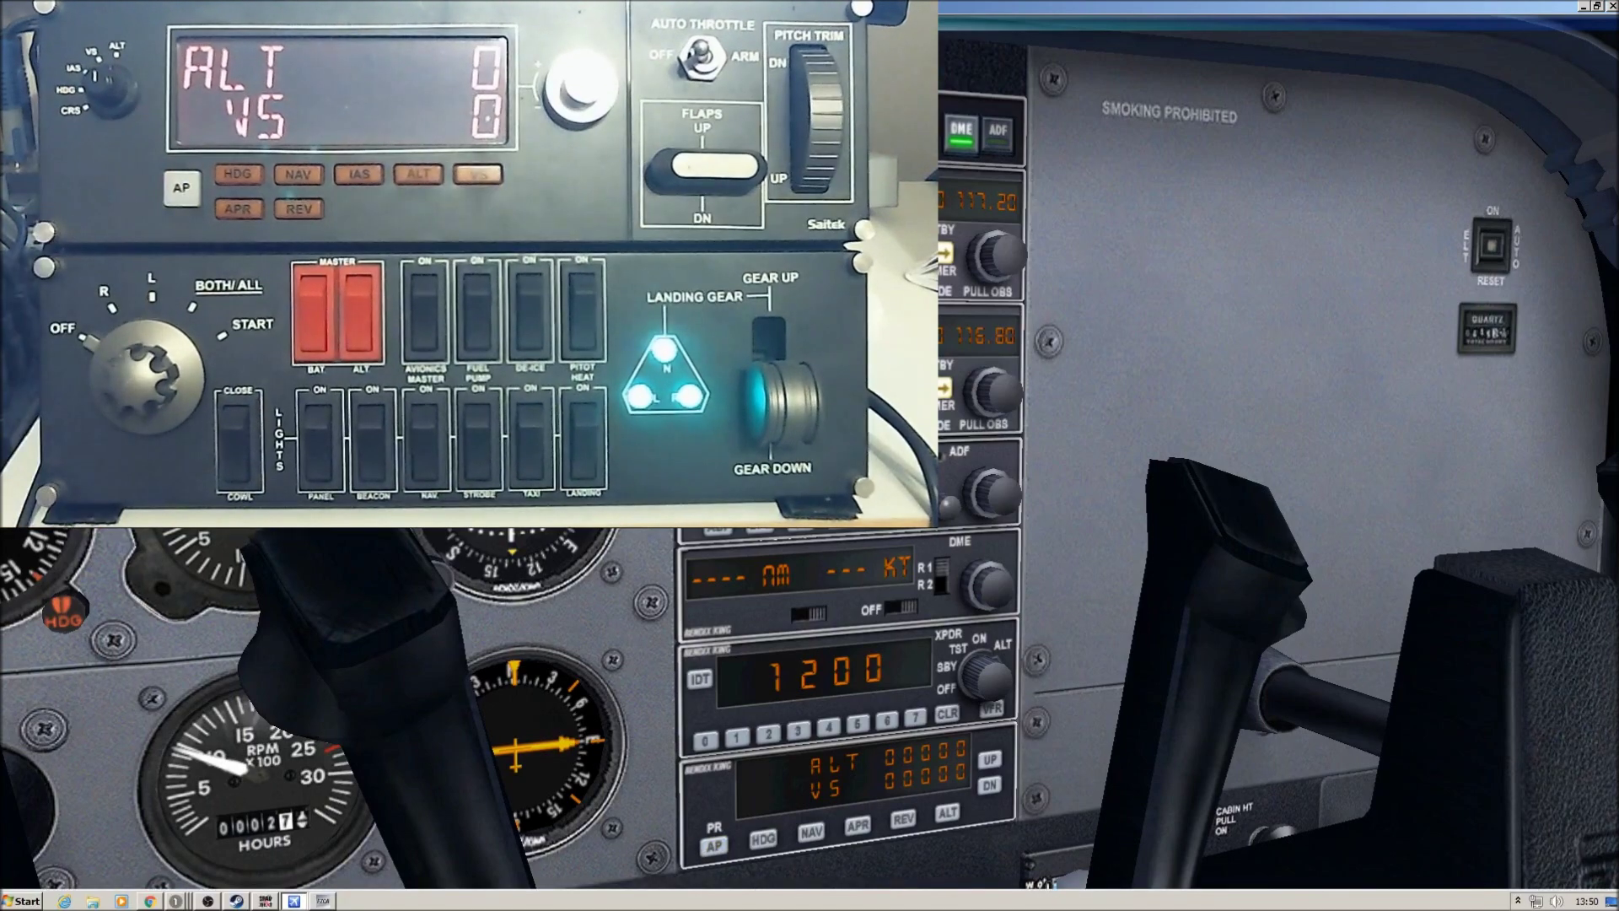
left_click(266, 900)
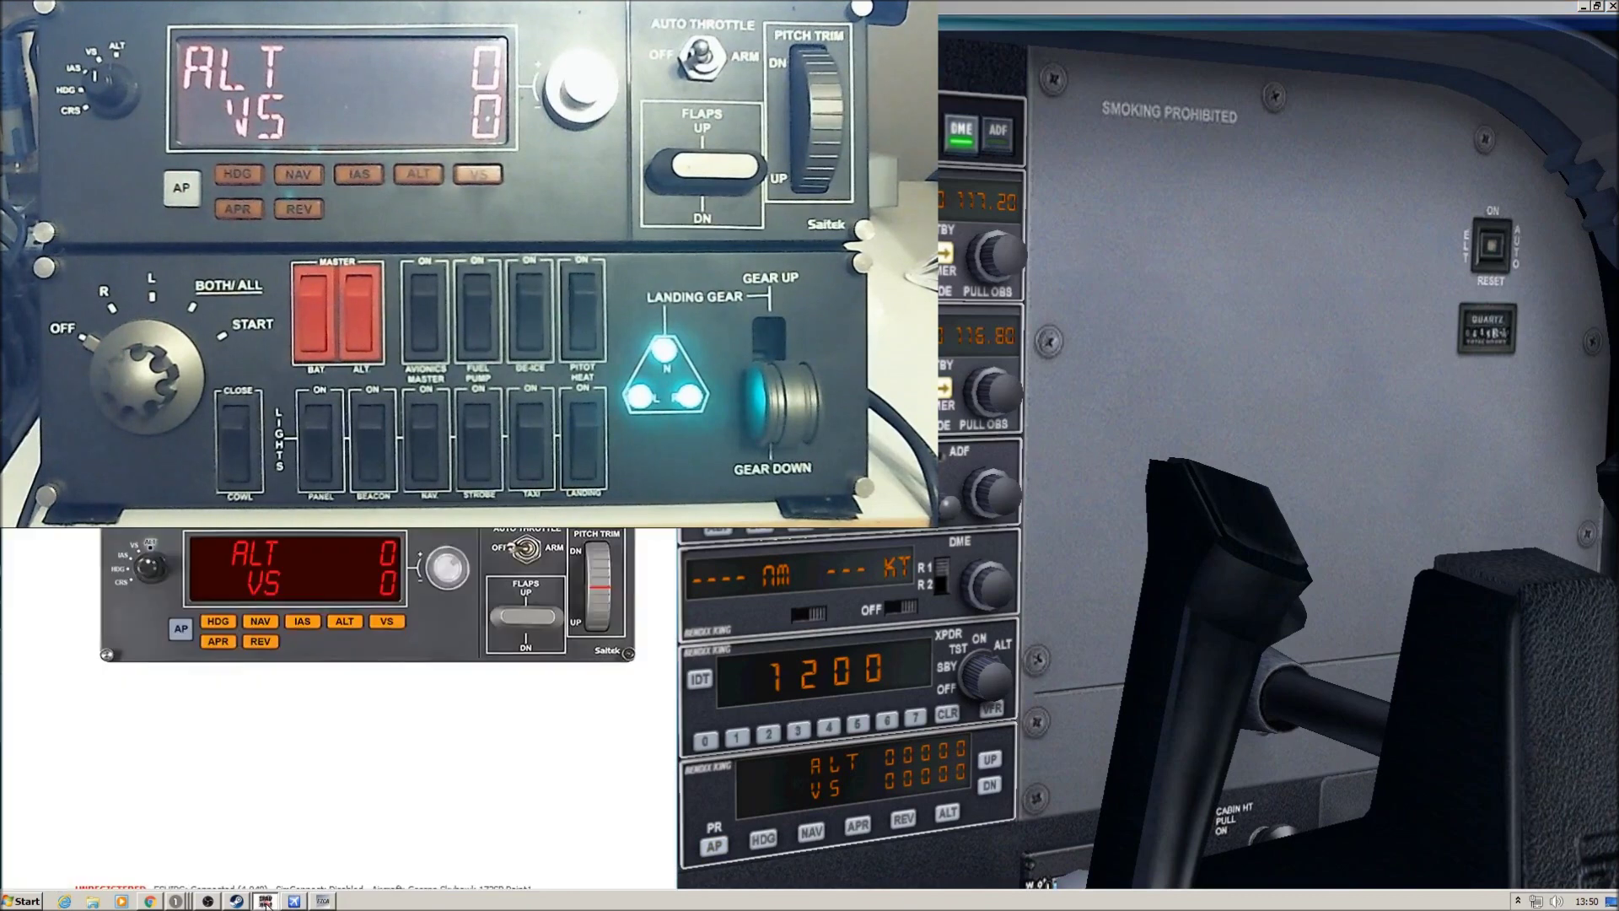
In the Multi Panel AP button's Autopilot on/off configuration, set the event listed above Button released to a simulation control action
right_click(182, 634)
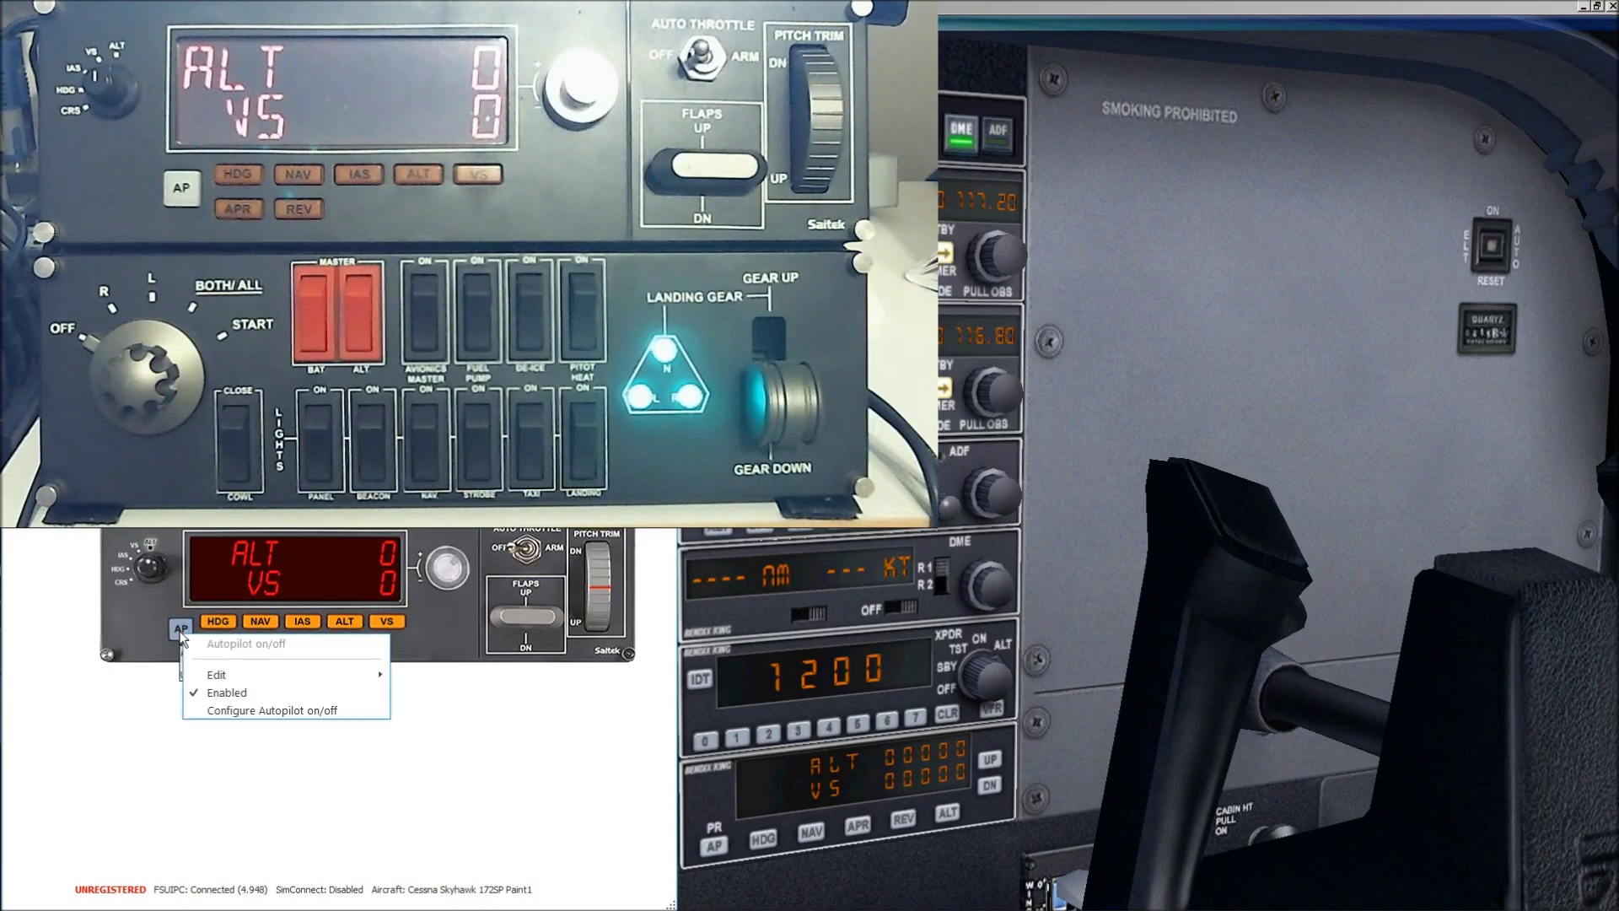
left_click(212, 710)
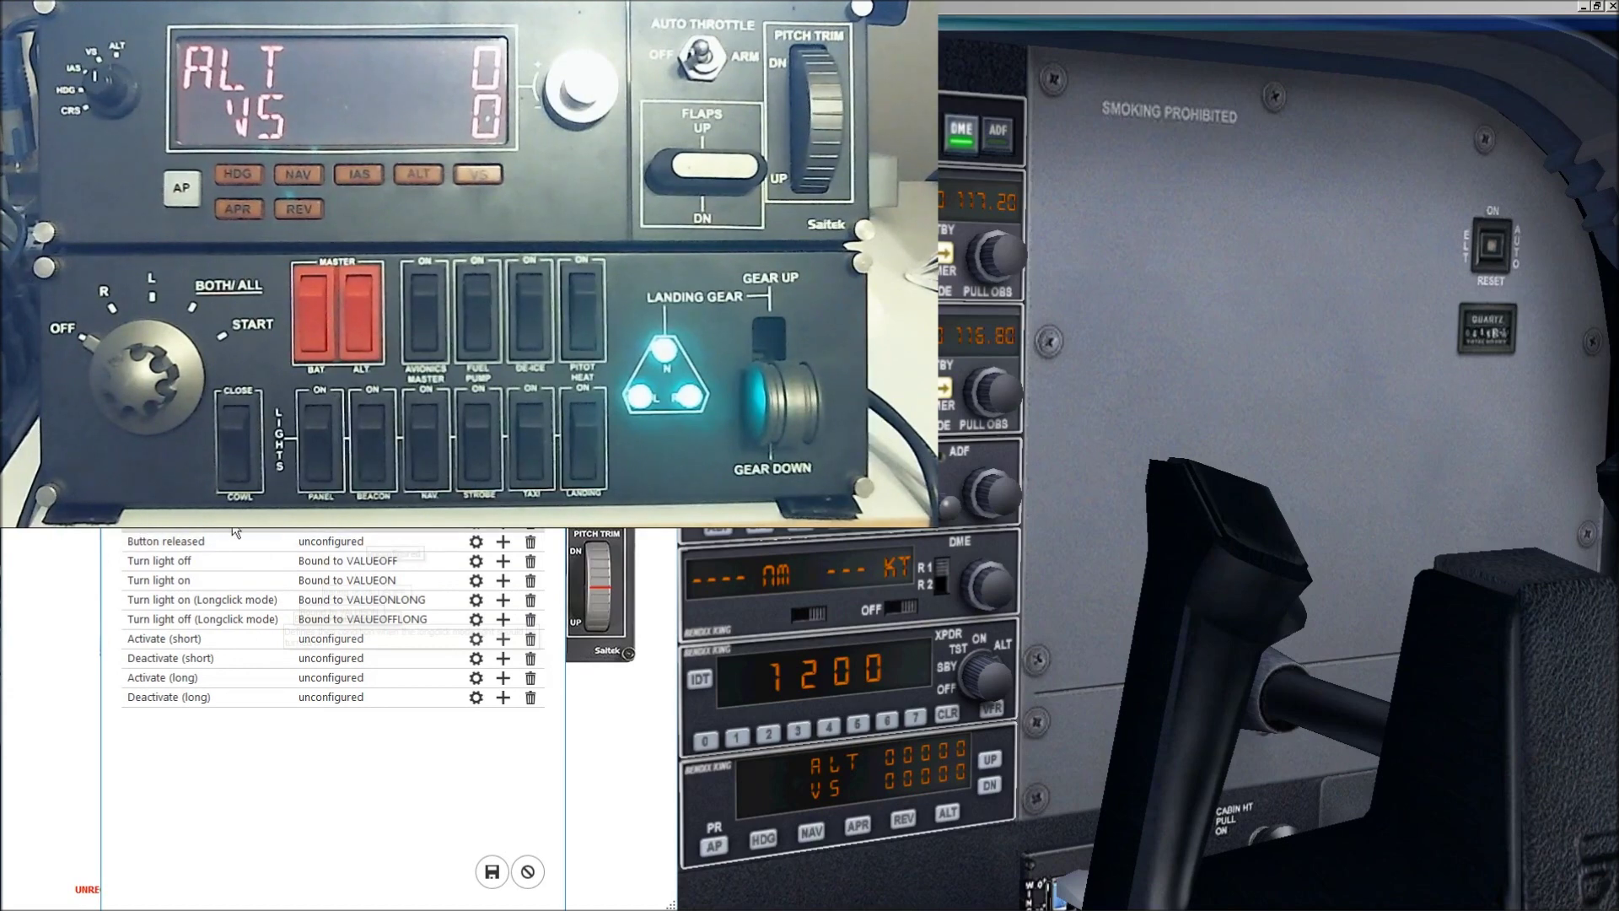
left_click(476, 540)
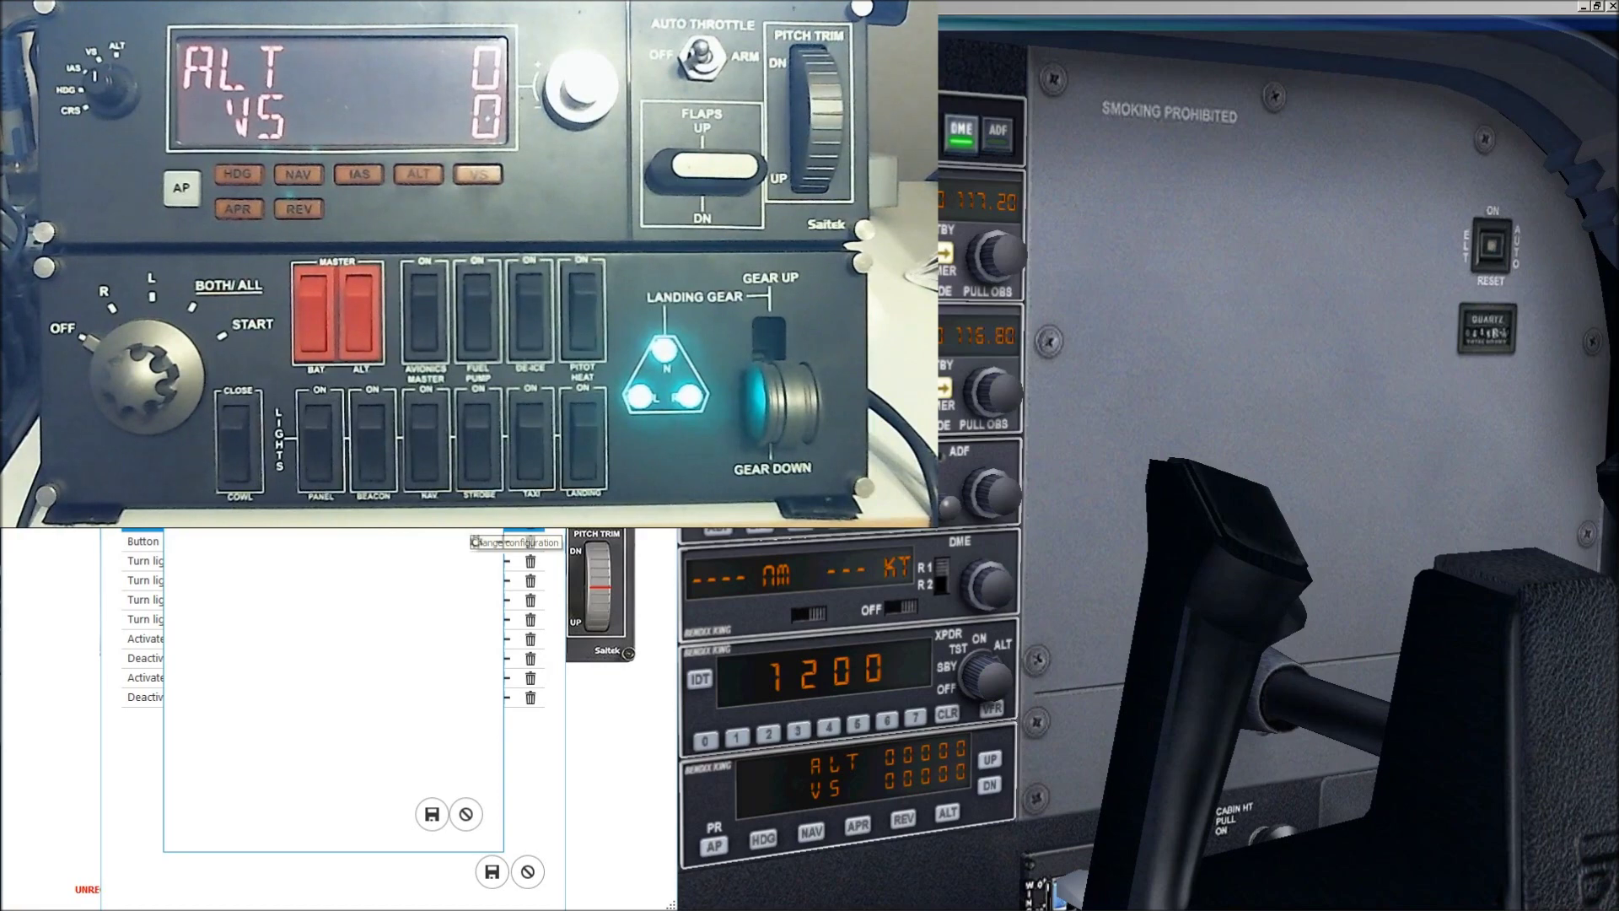
left_click_drag(475, 541, 1237, 335)
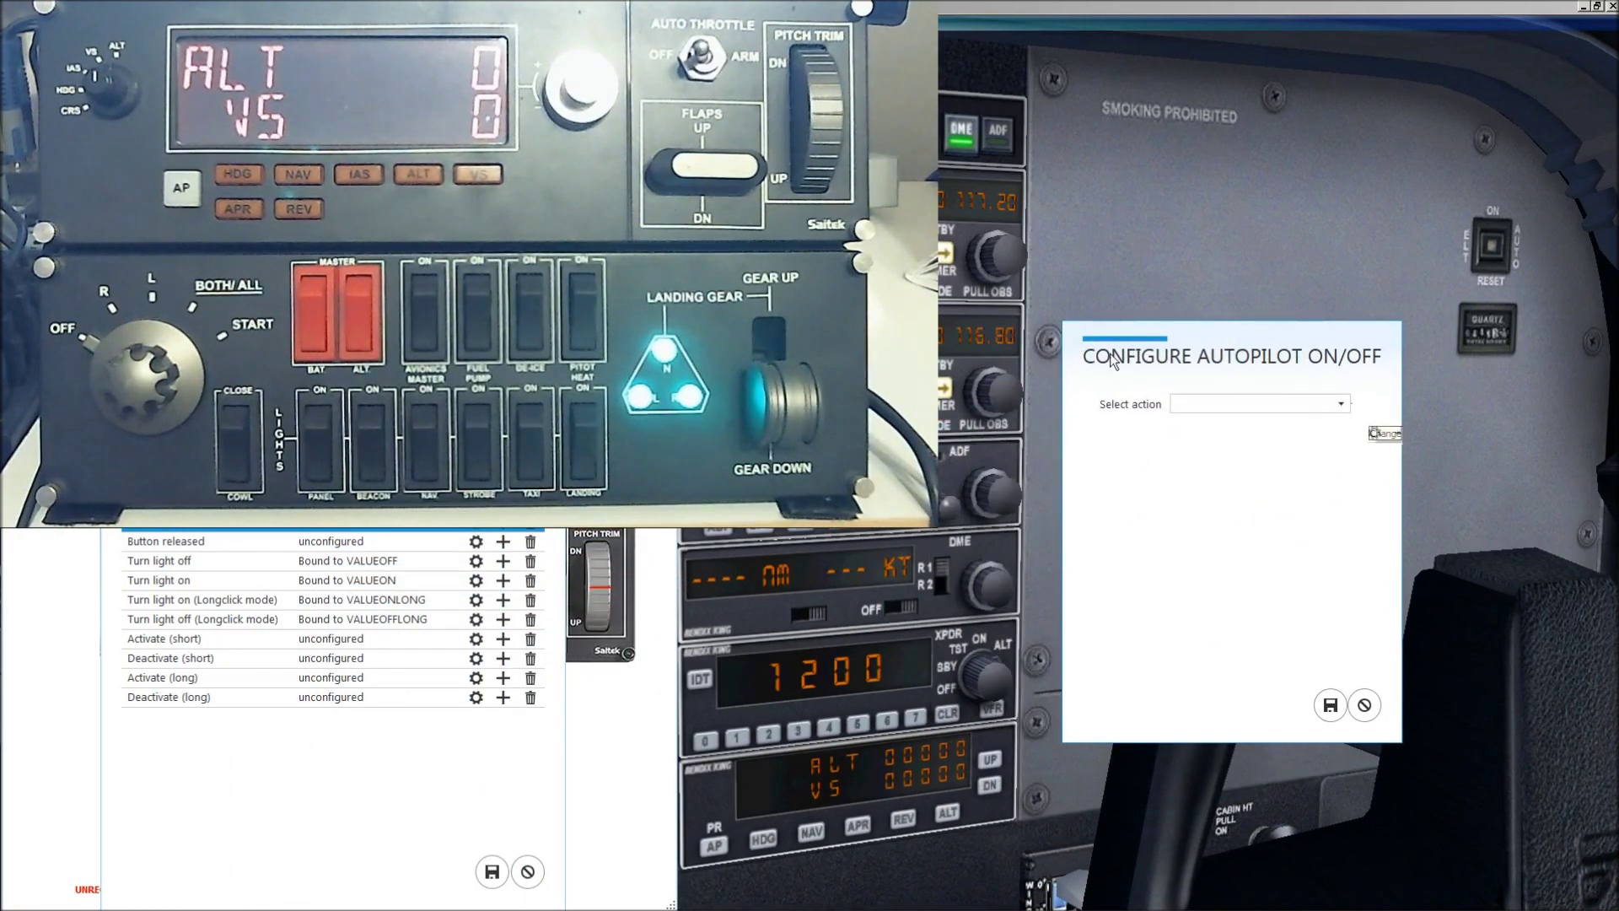
left_click(1348, 401)
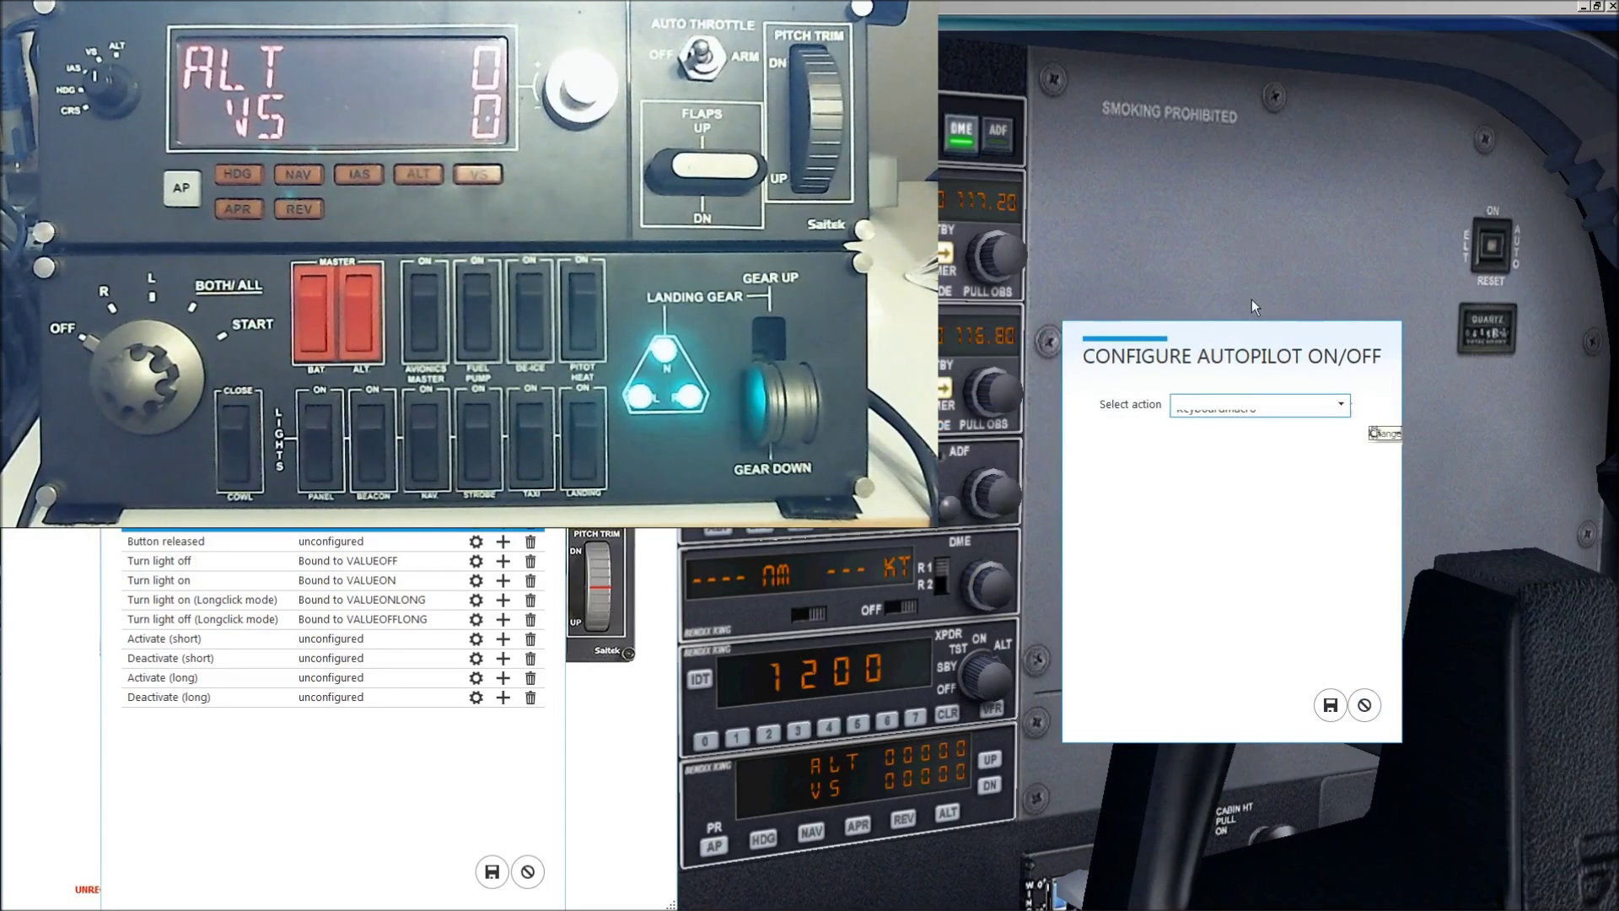
left_click(1253, 403)
left_click_drag(1241, 332, 971, 274)
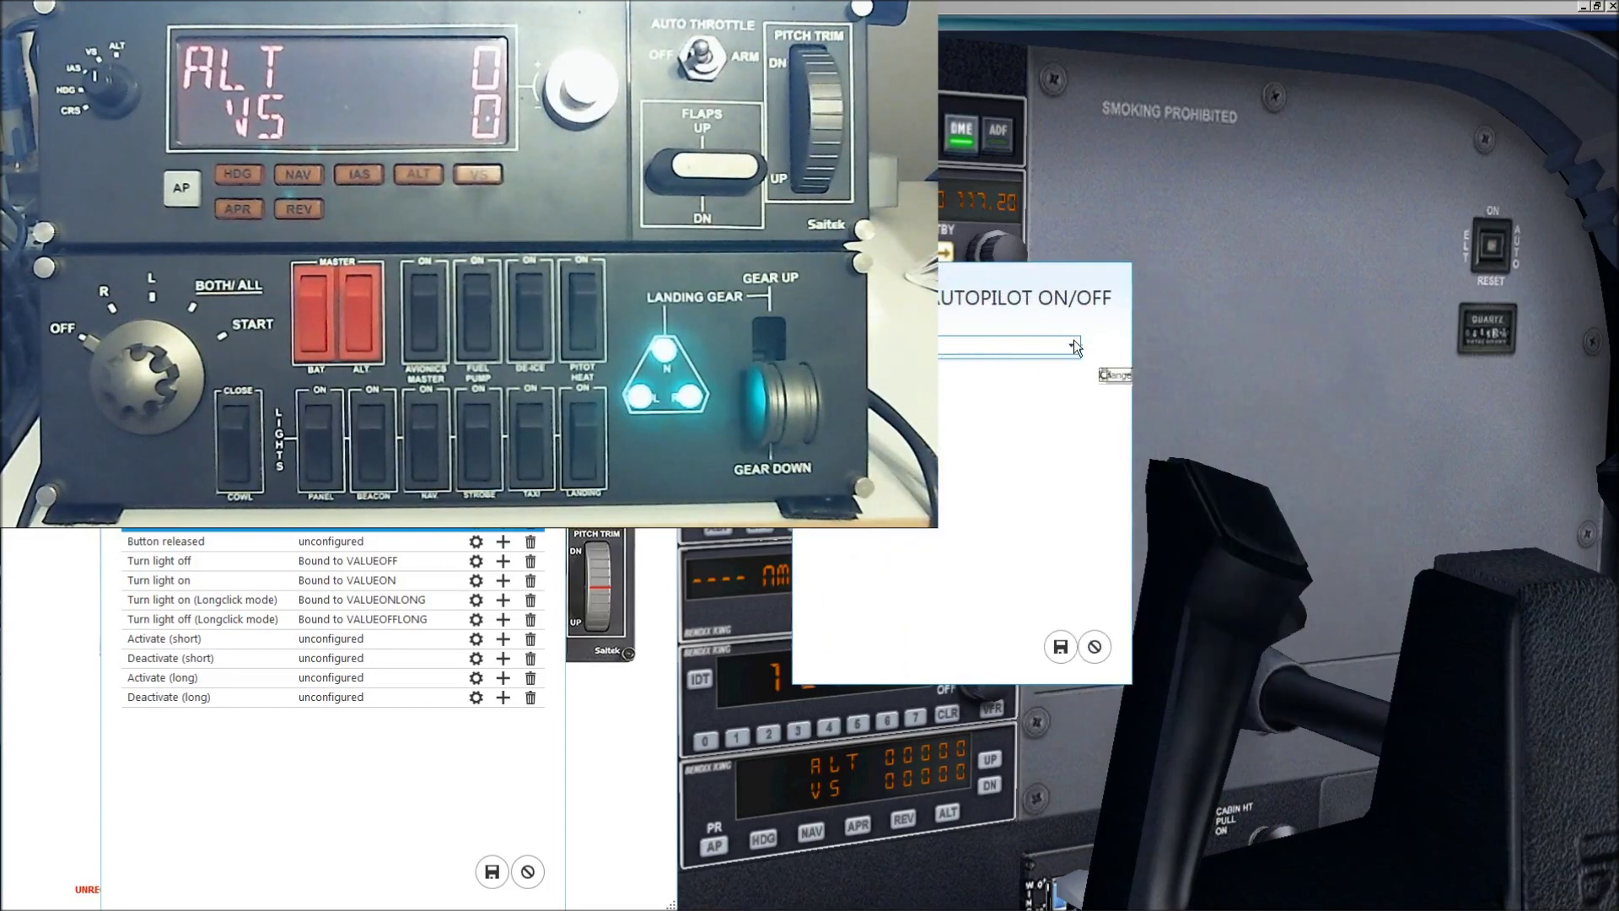
left_click(979, 357)
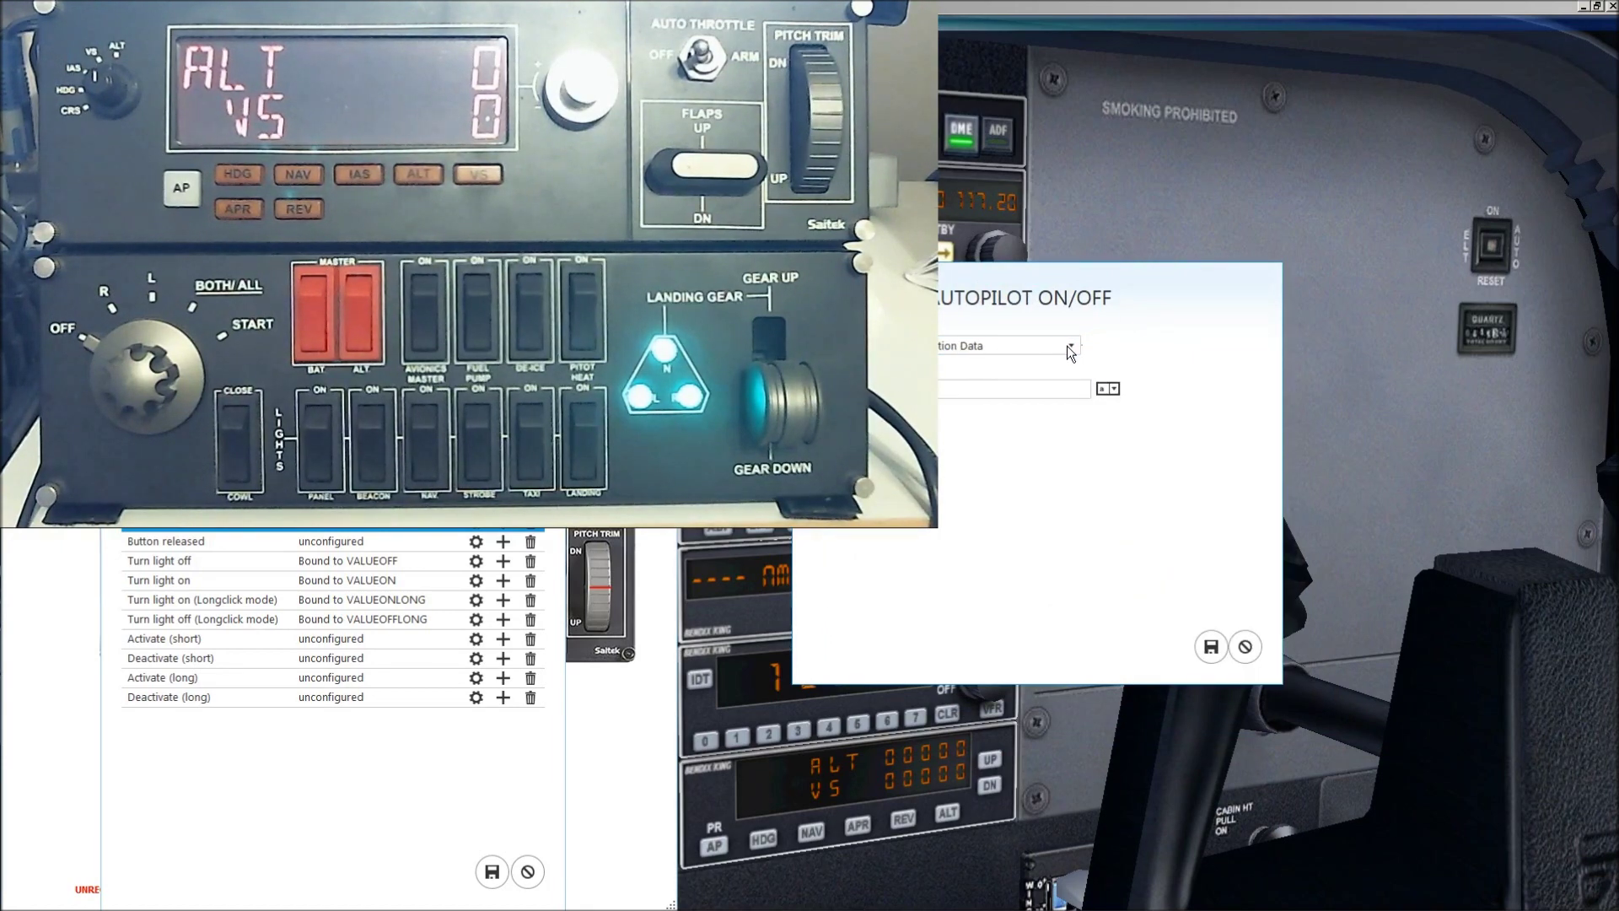
scroll(1068, 347, "down", 1)
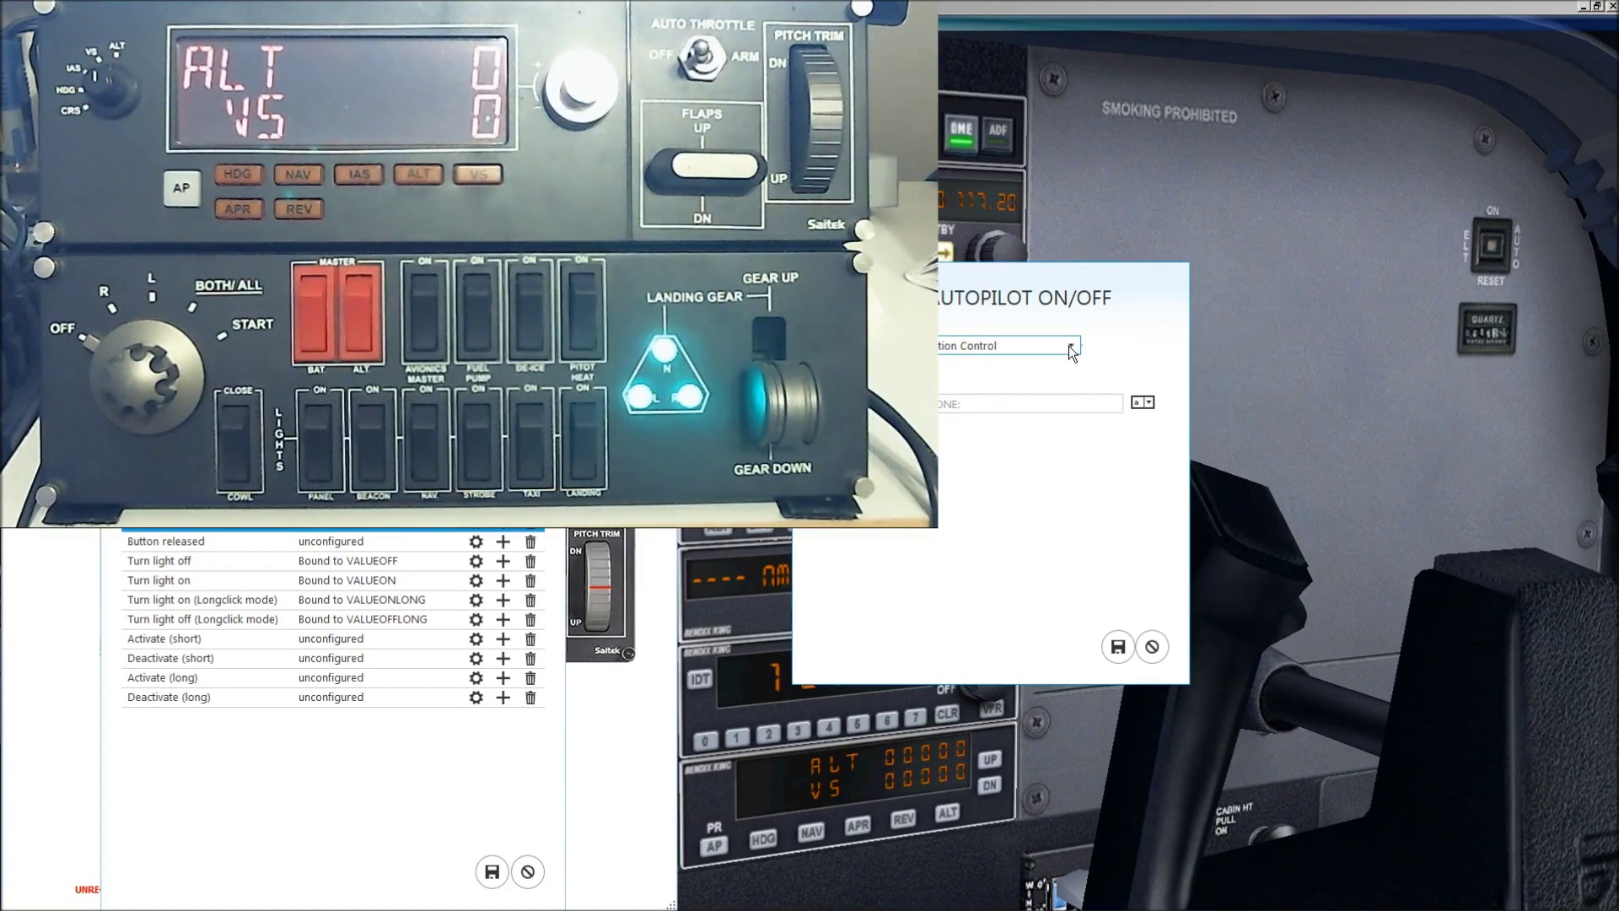
Assign AP_MASTER (0001:002C) as the control to send, and save both the event and the Autopilot on/off configuration
left_click(1140, 402)
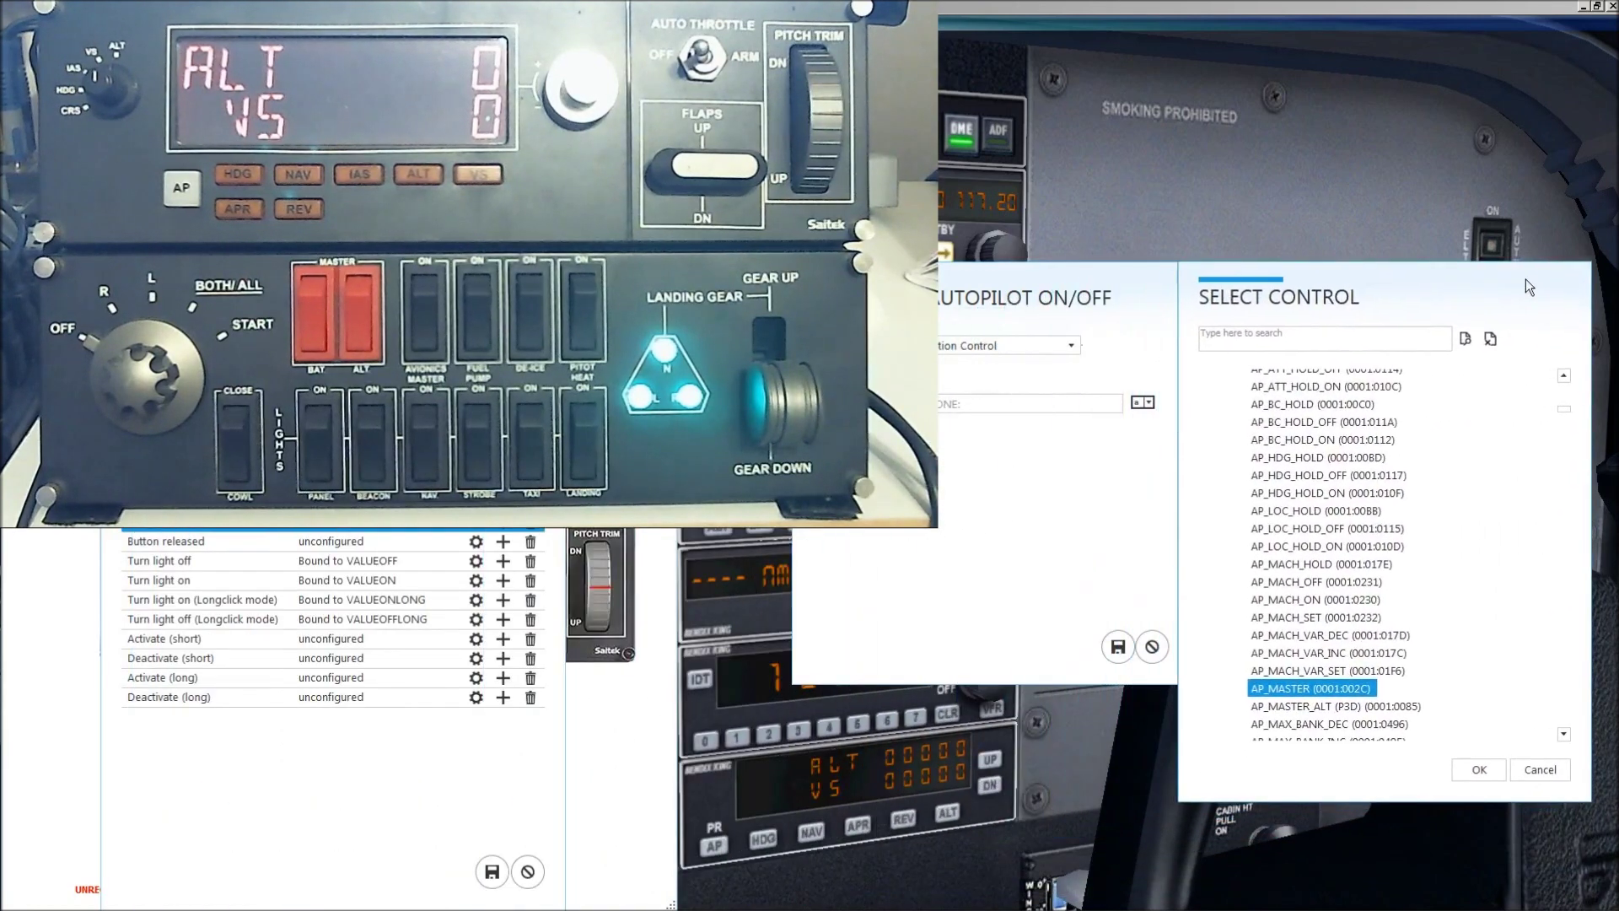
left_click_drag(1526, 278, 1552, 260)
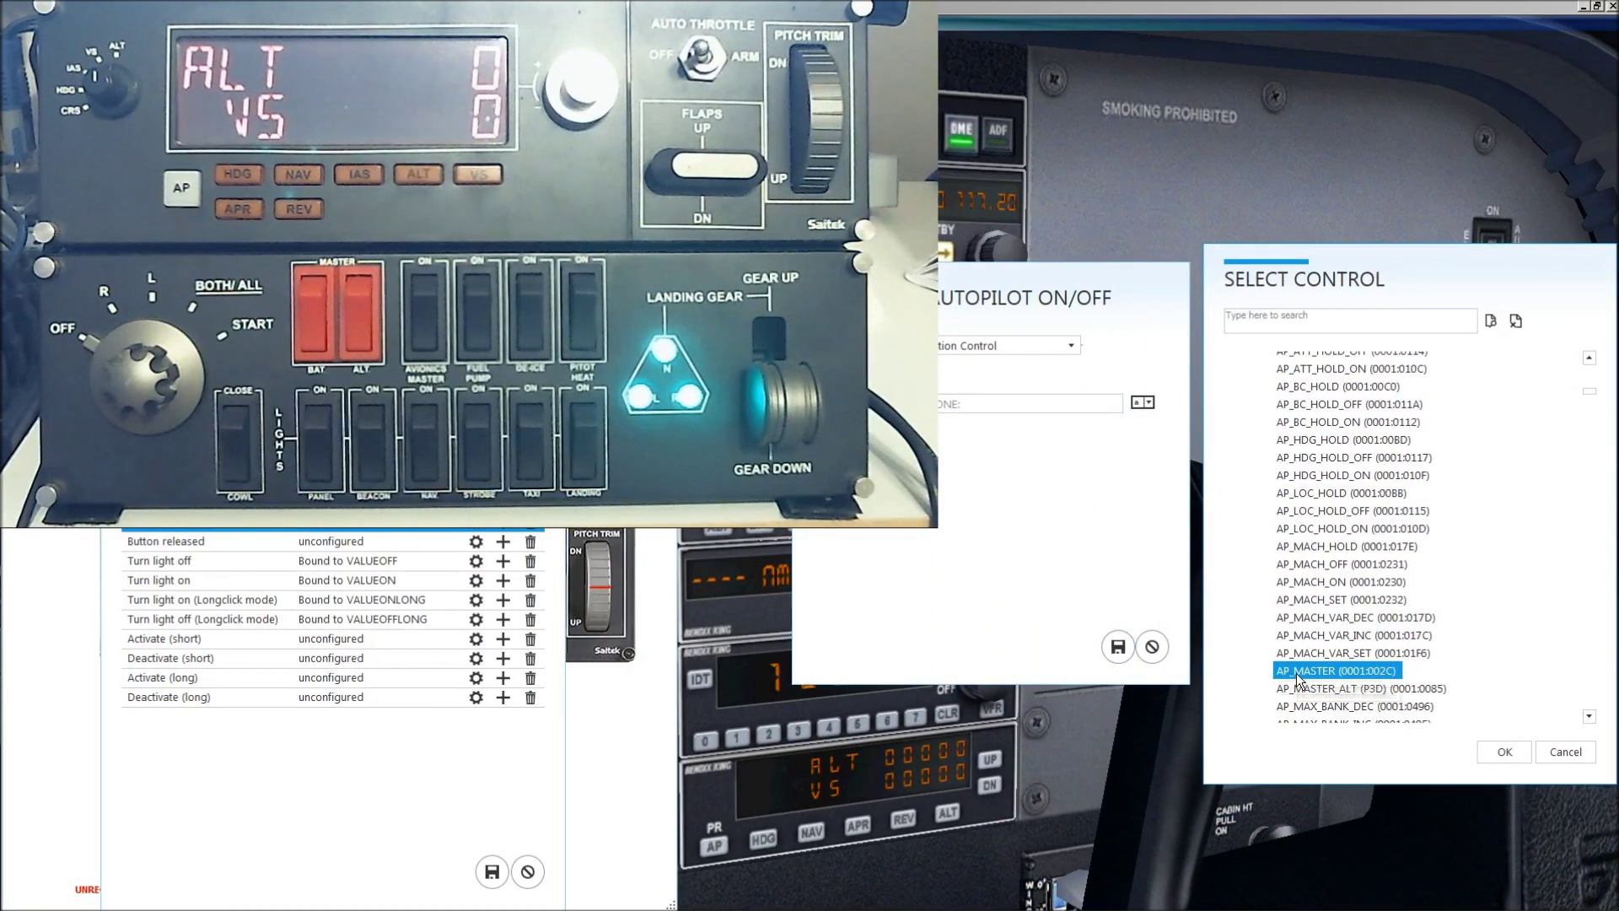
left_click(1489, 751)
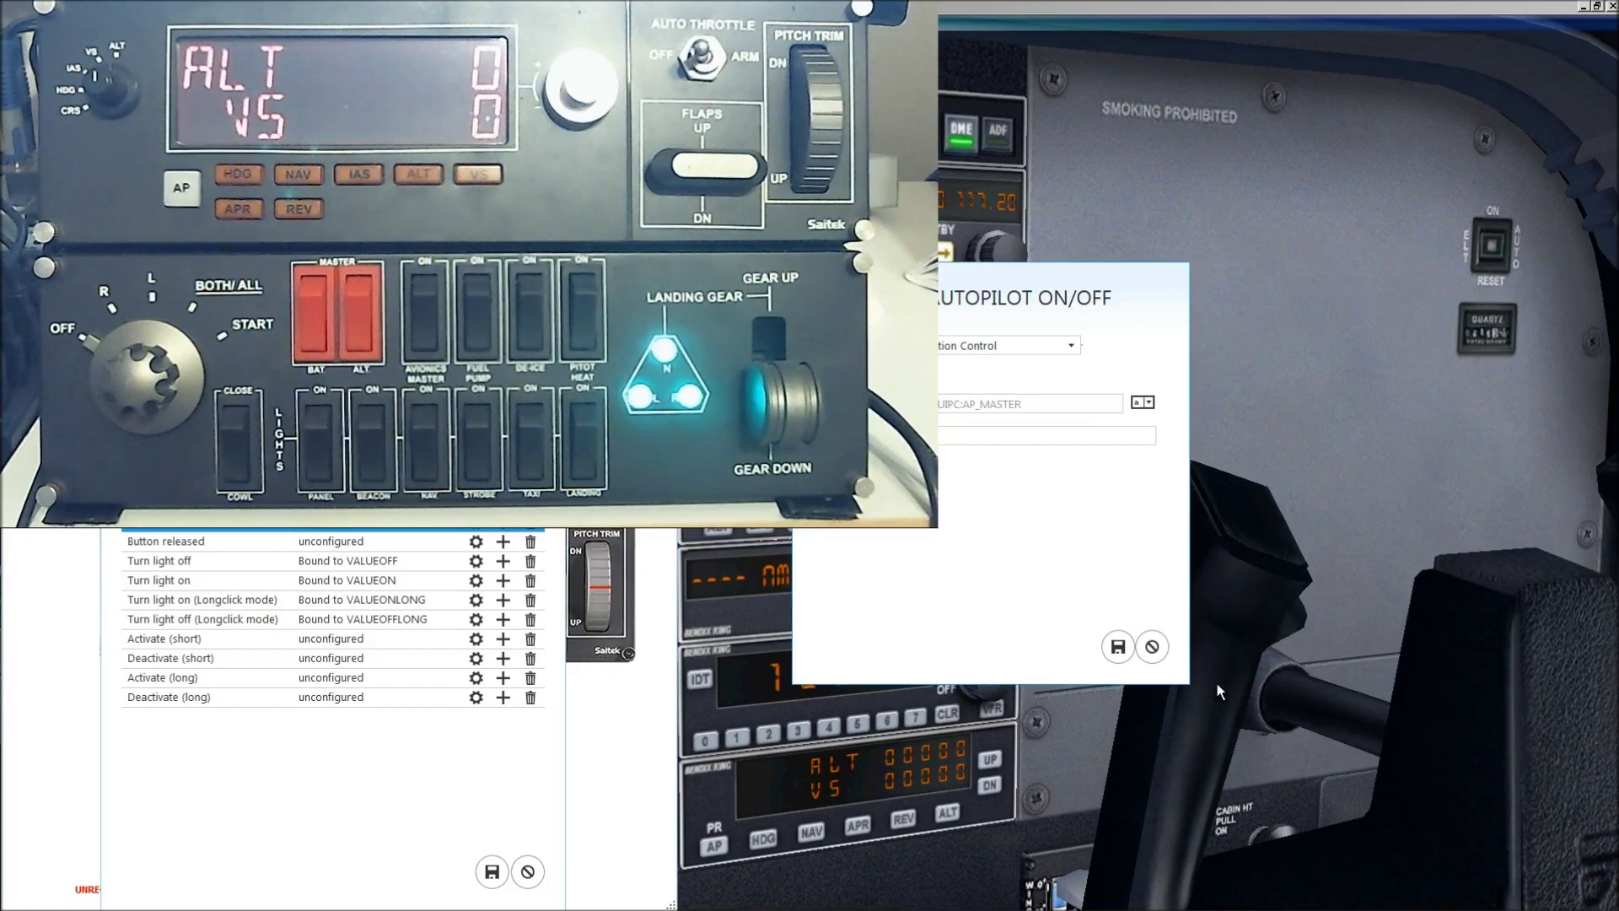
left_click(1117, 646)
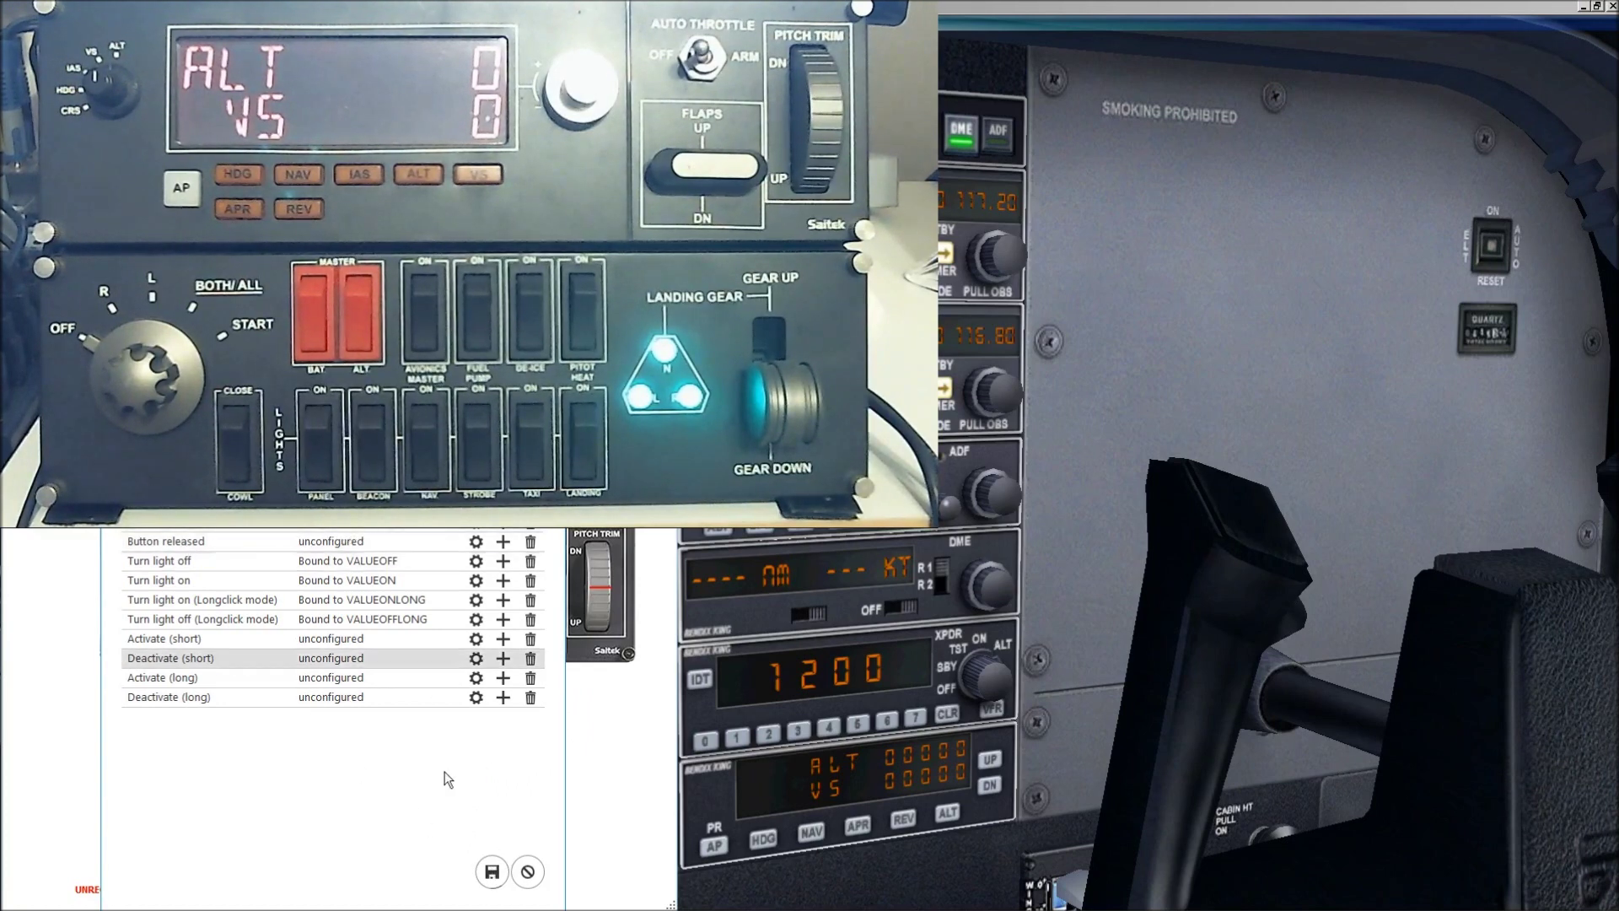
left_click(492, 872)
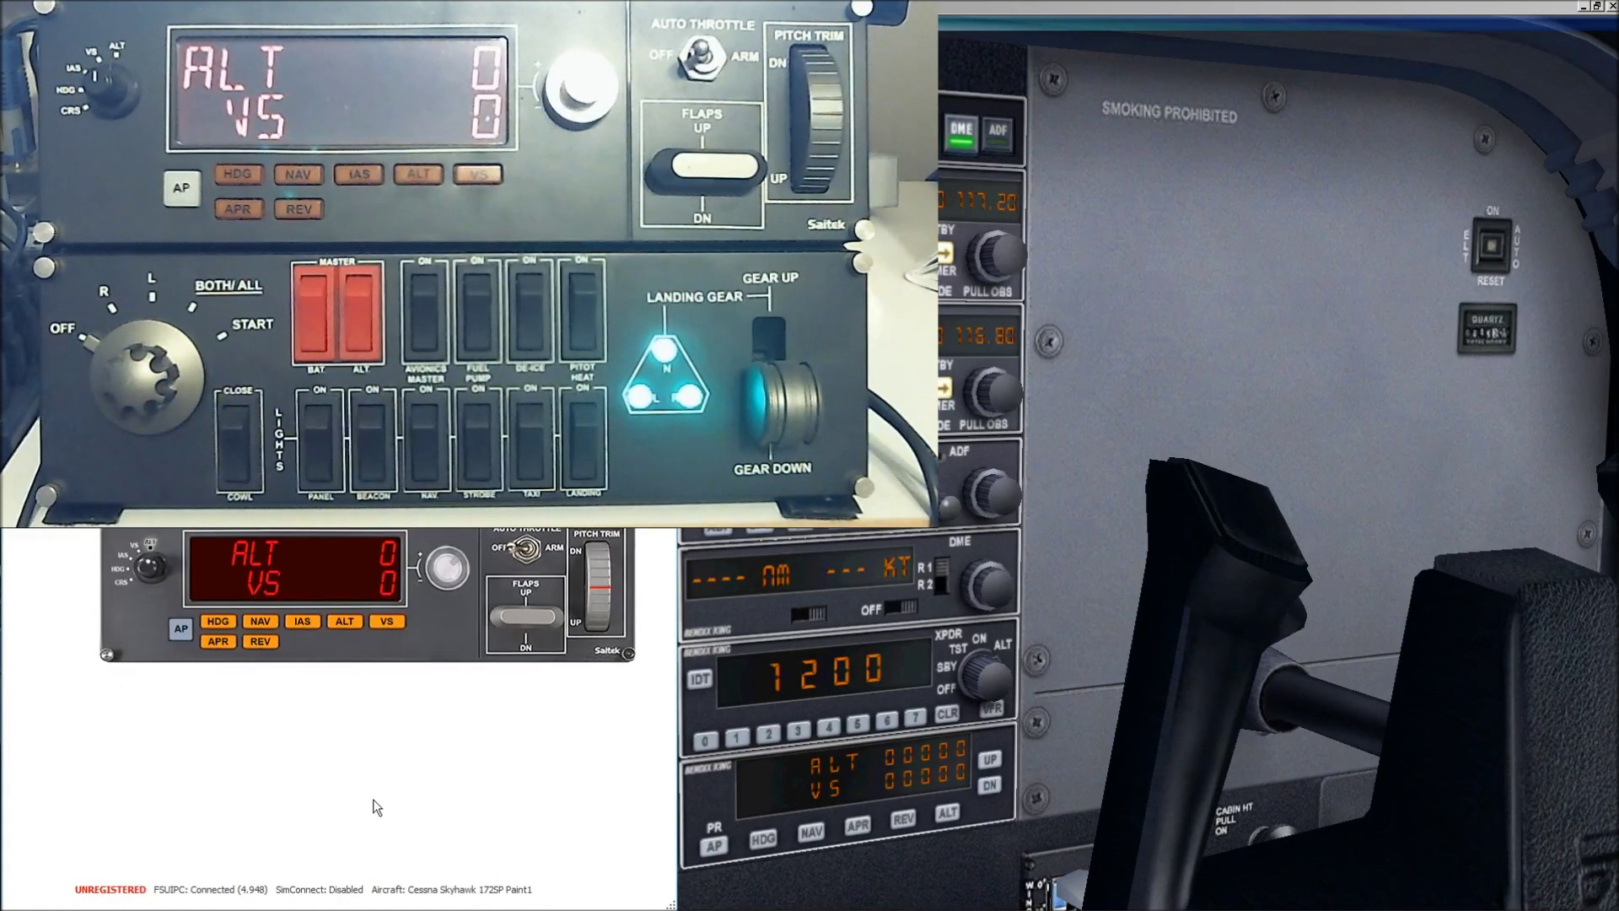
Switch to the simulator and back to SPAD.neXt, and open the Altitude configuration of the Multi Panel's rotary dial
left_click(1049, 664)
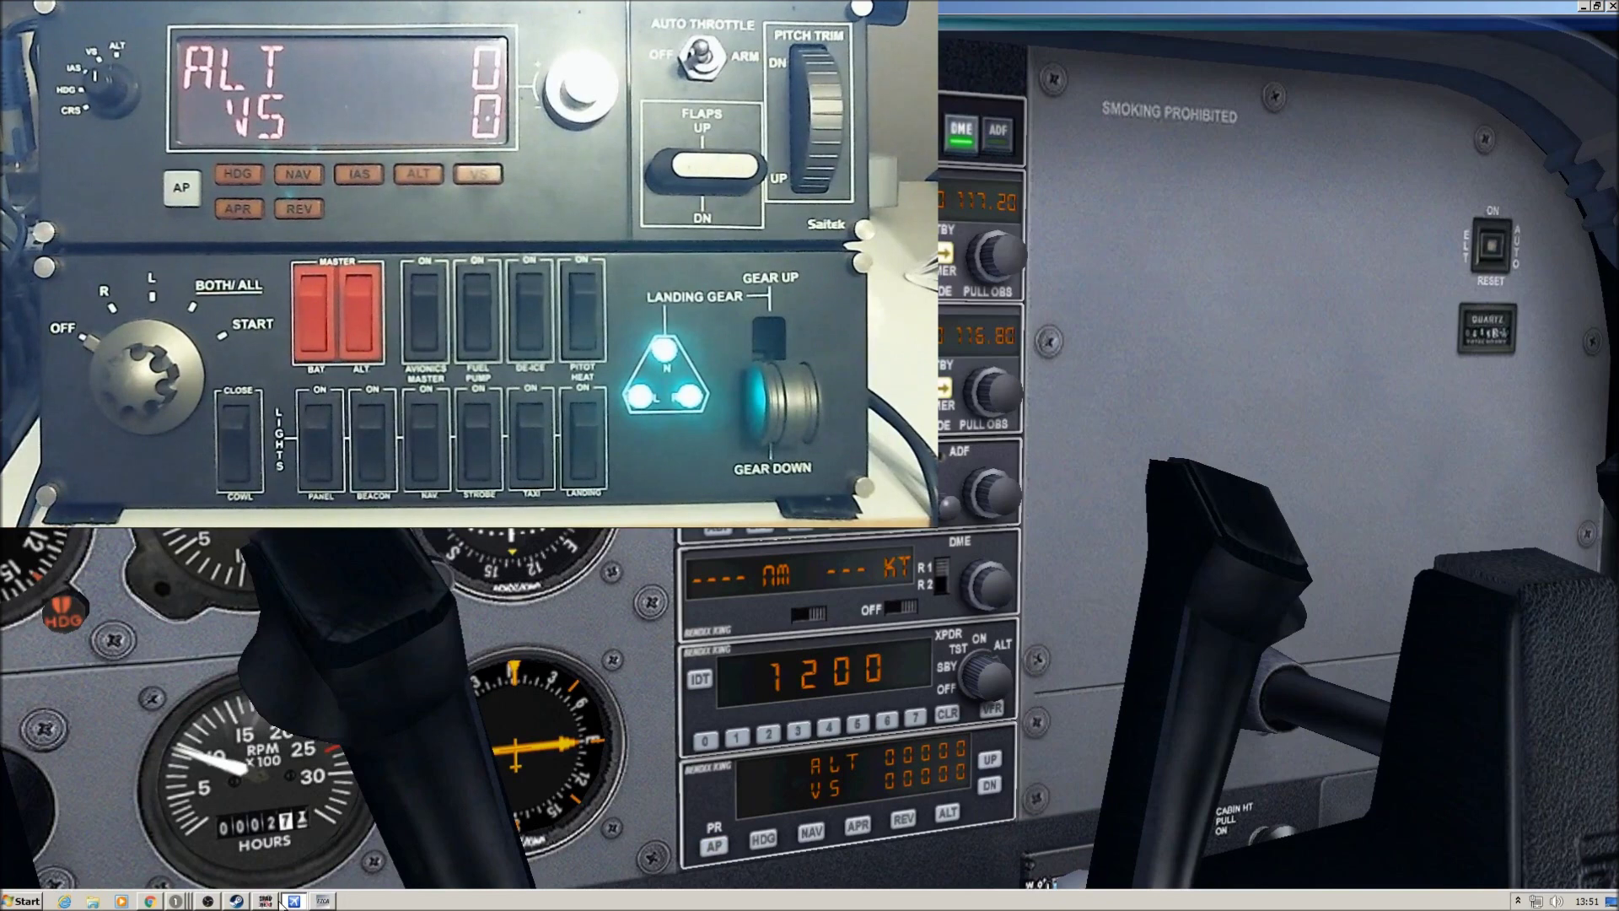
left_click(265, 901)
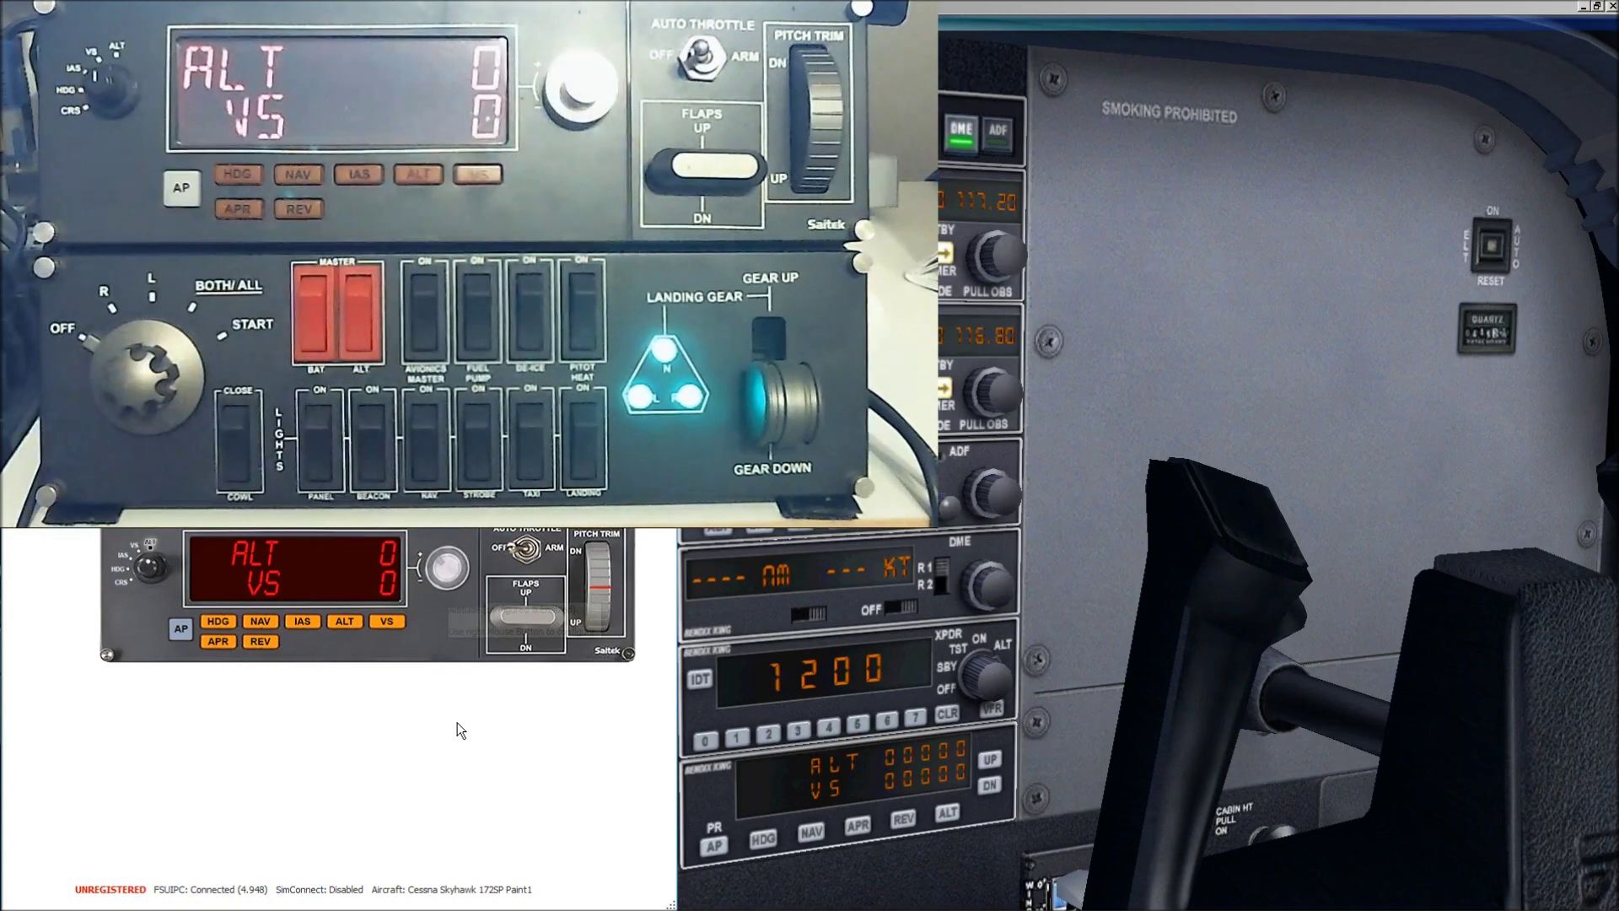
right_click(457, 586)
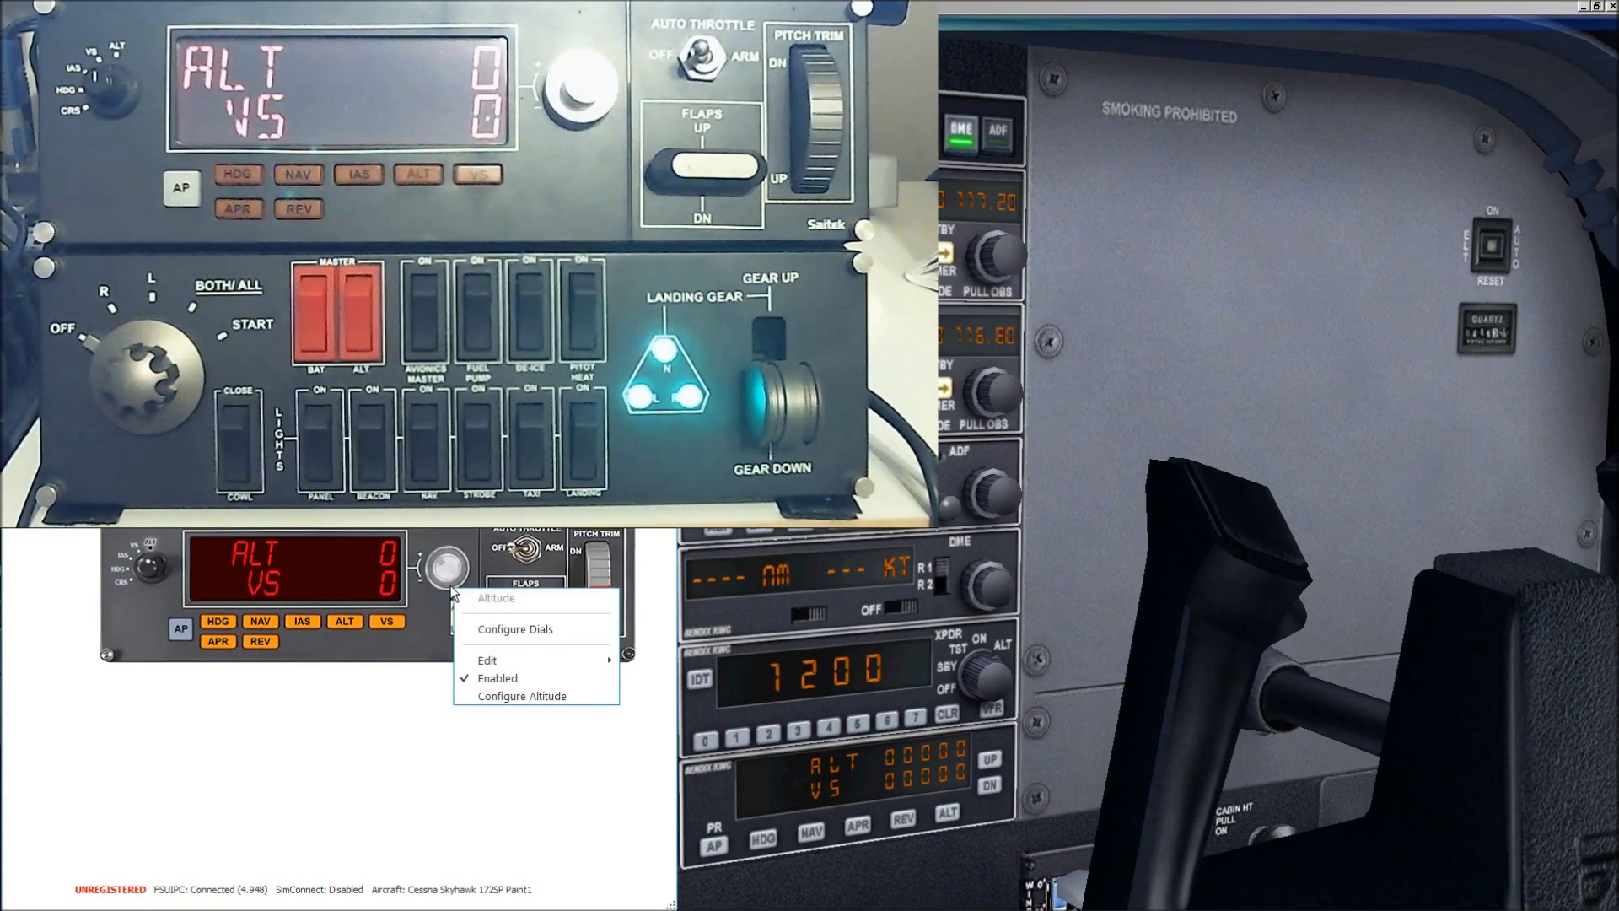
left_click(485, 695)
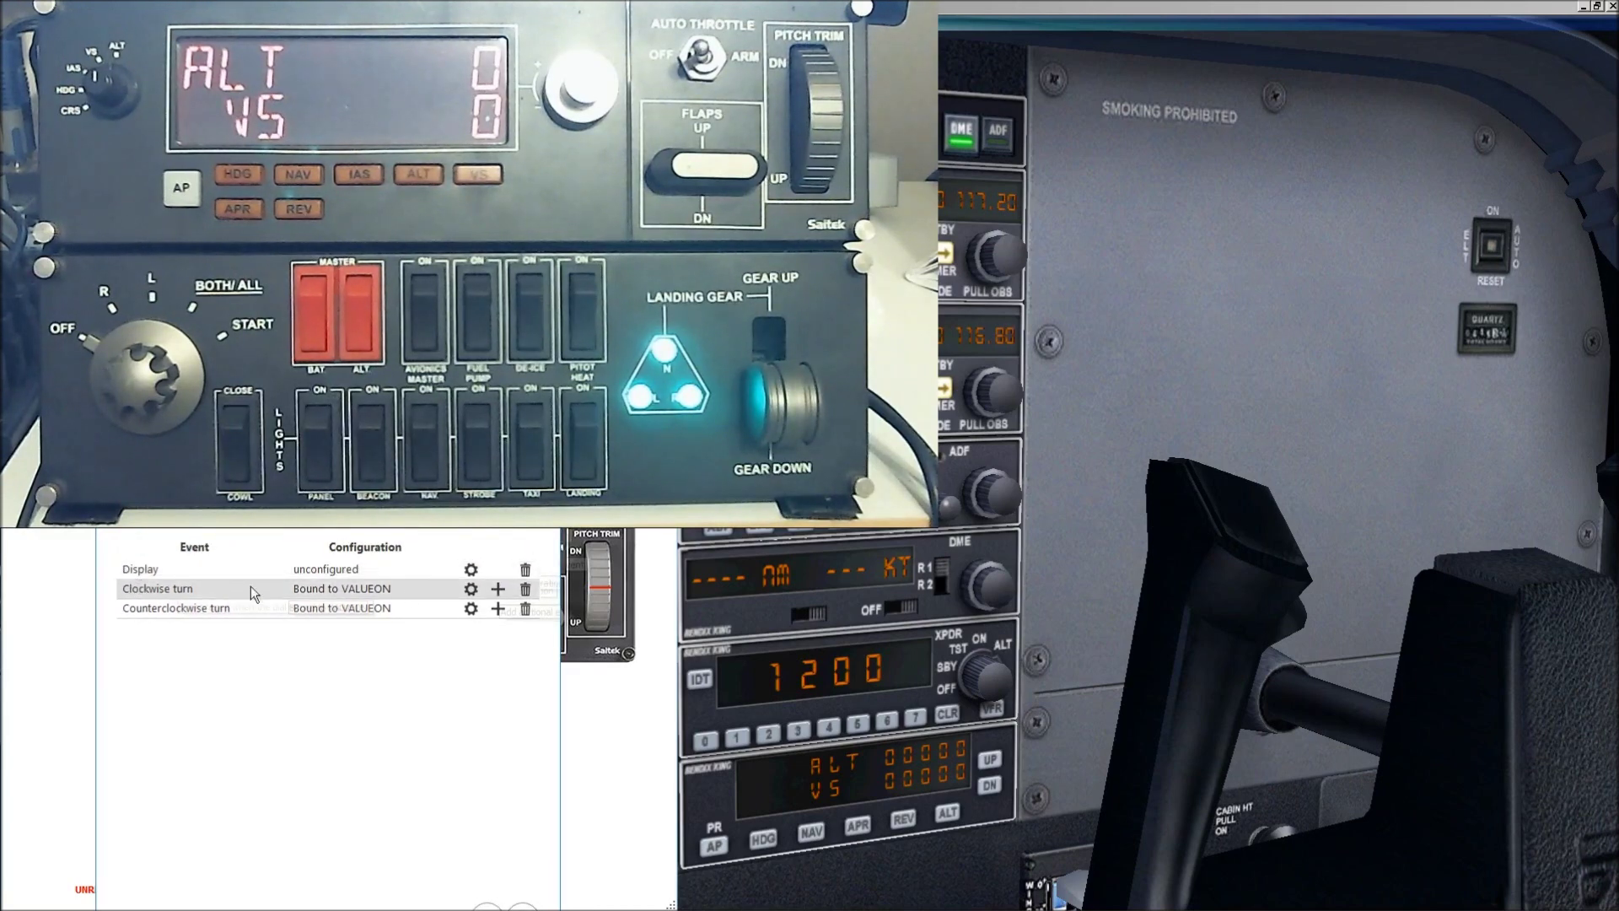
Configure the altitude dial's Clockwise turn event as a simulation control sending AP_ALT_VAR_INC (0001:0164), and save the event
left_click(469, 589)
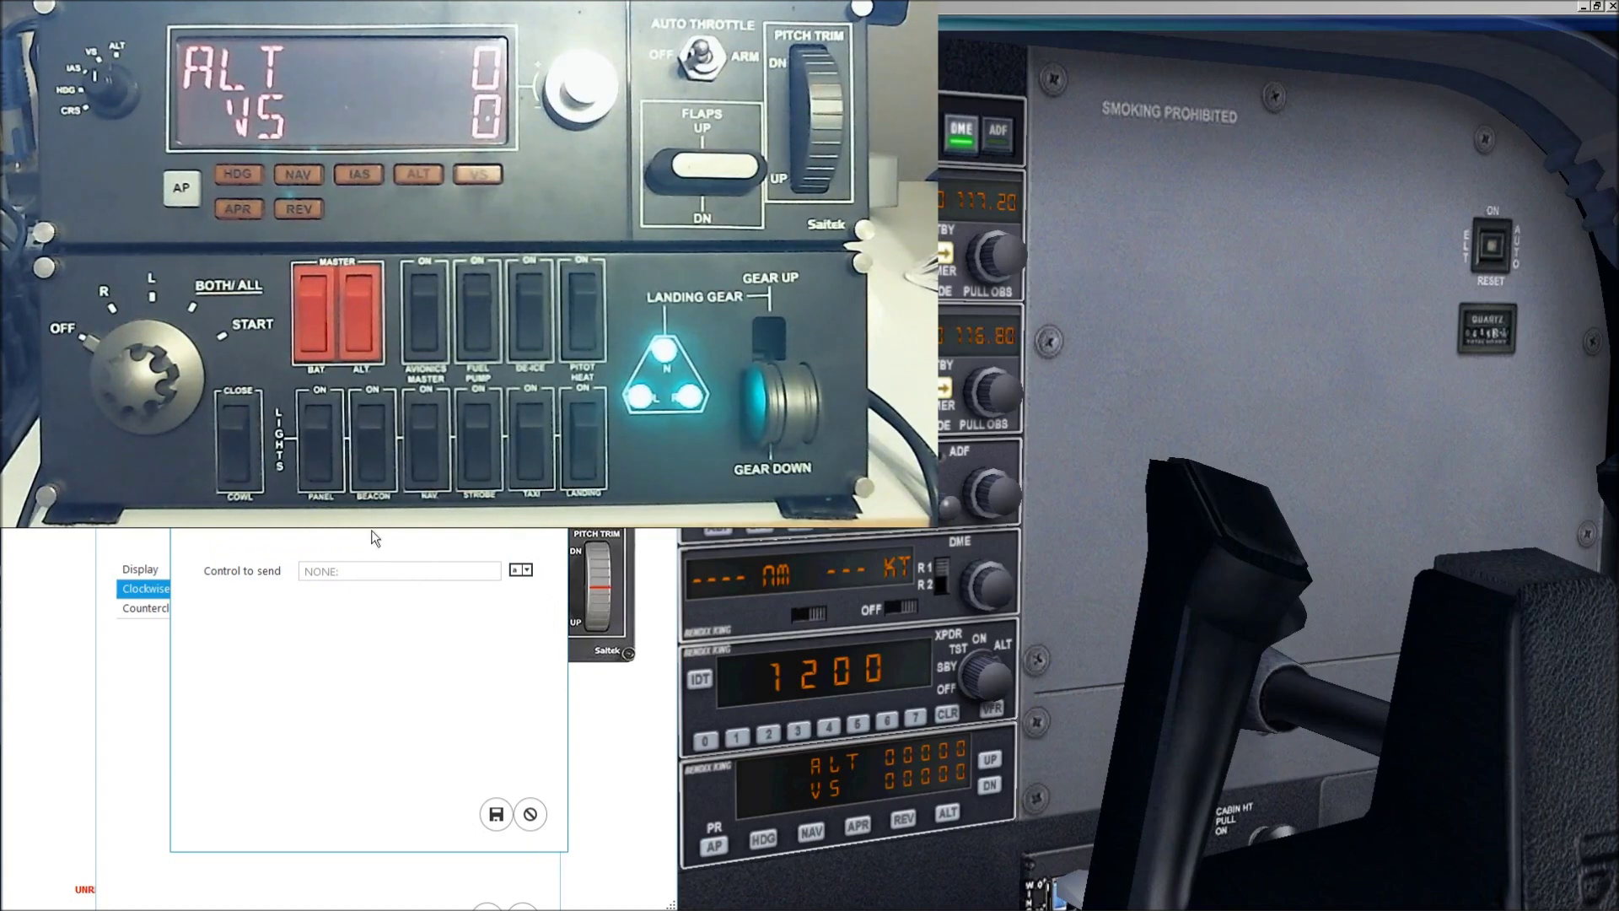
left_click(523, 570)
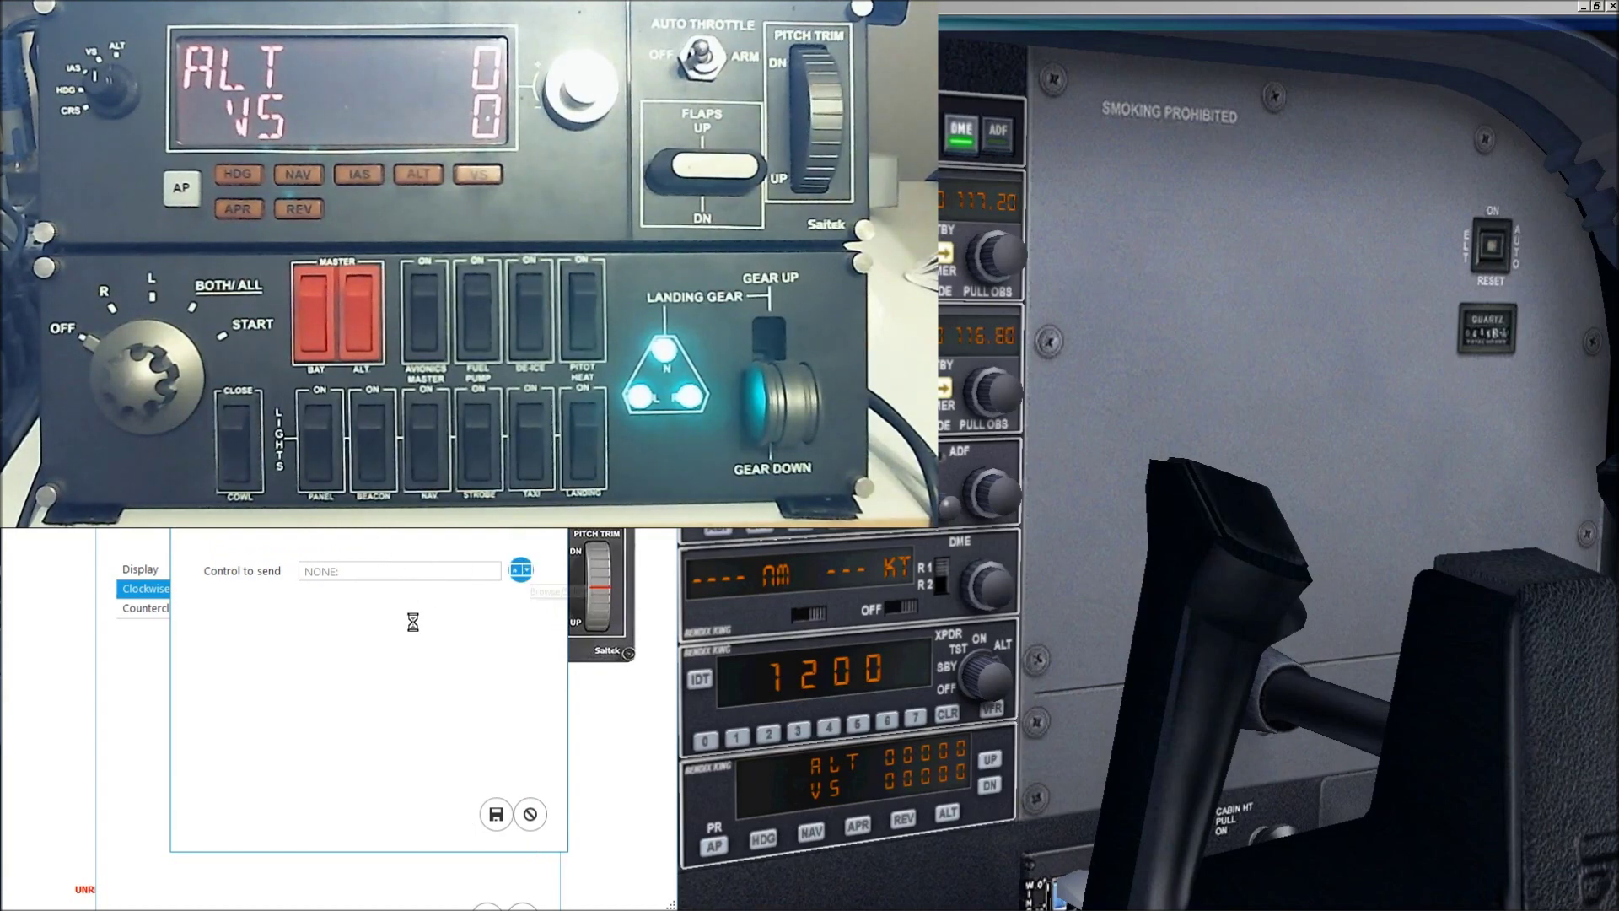
scroll(312, 656, "up", 2)
scroll(312, 656, "up", 3)
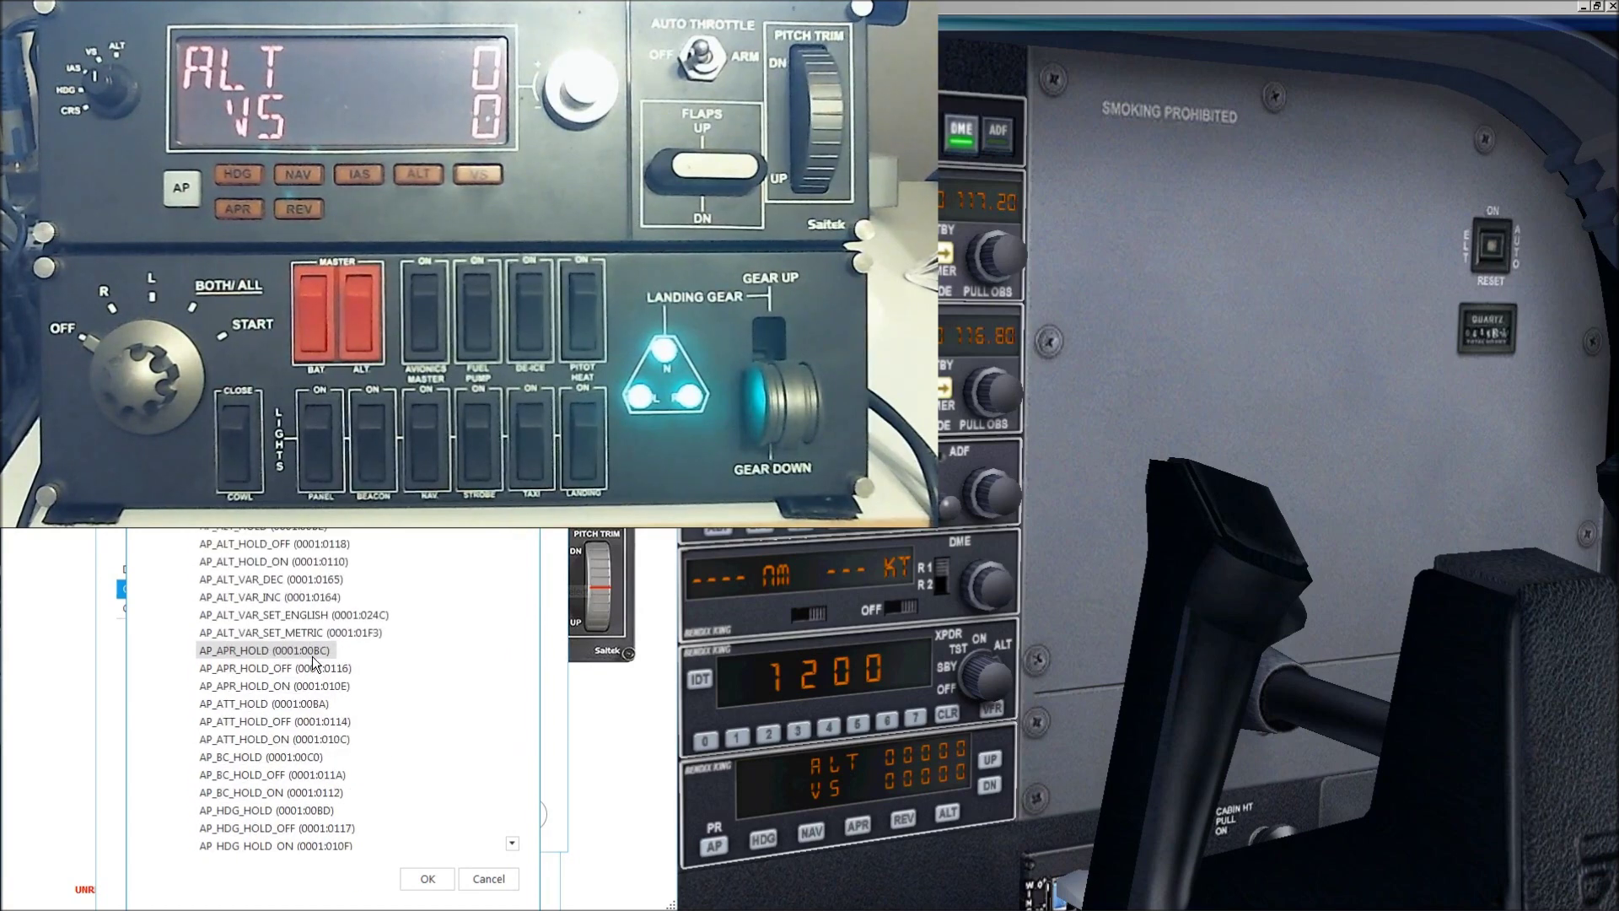
left_click(243, 598)
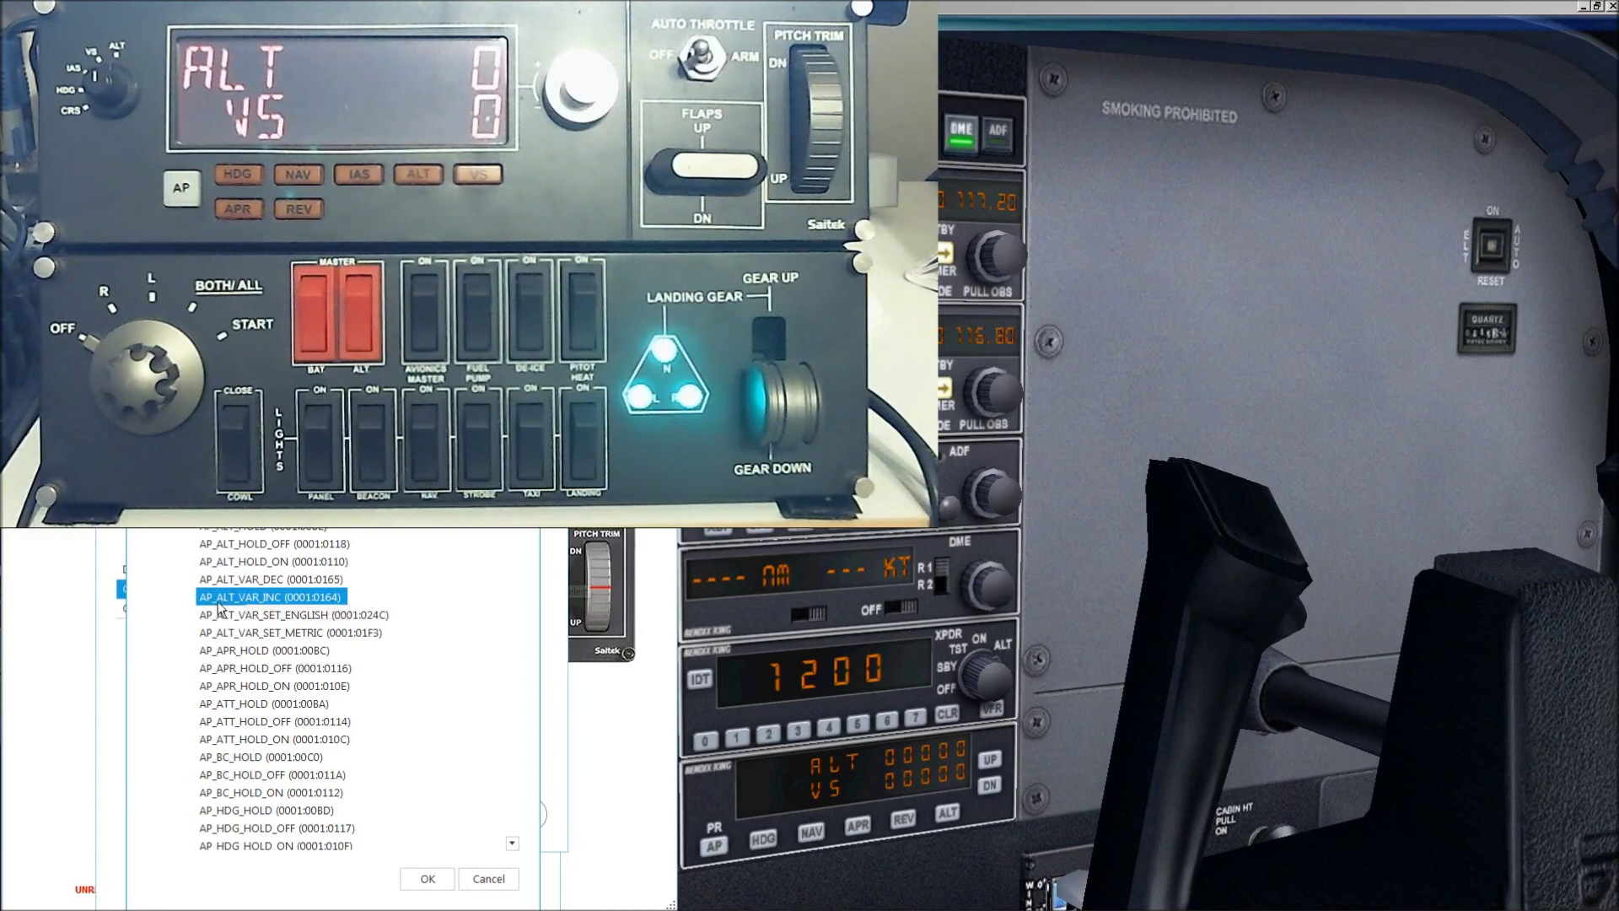
left_click(428, 880)
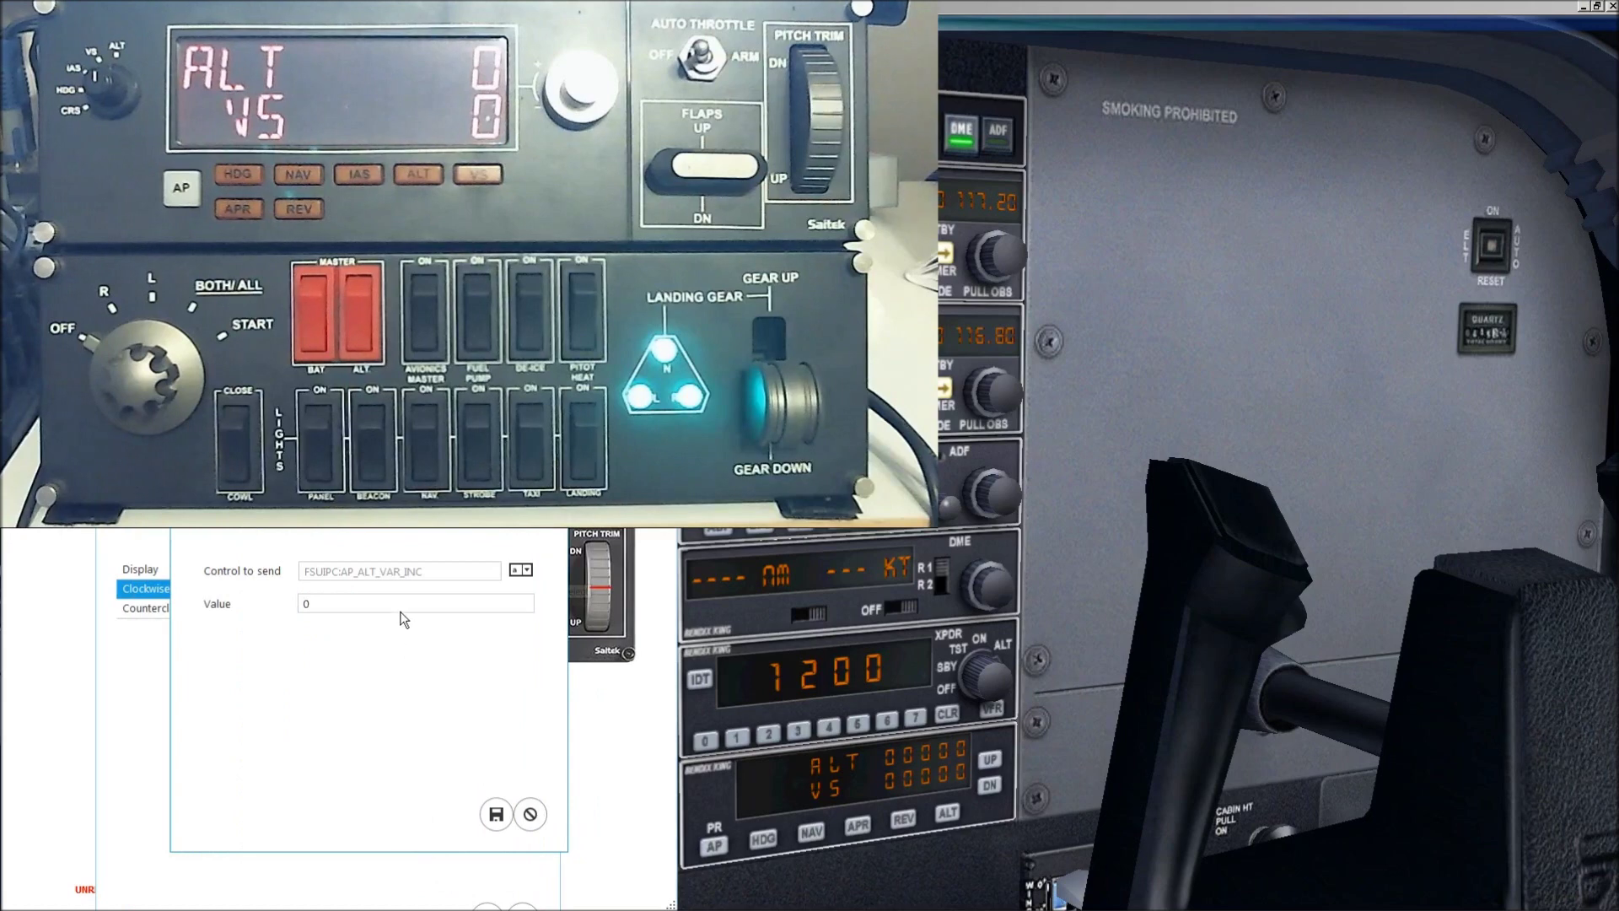
left_click(497, 814)
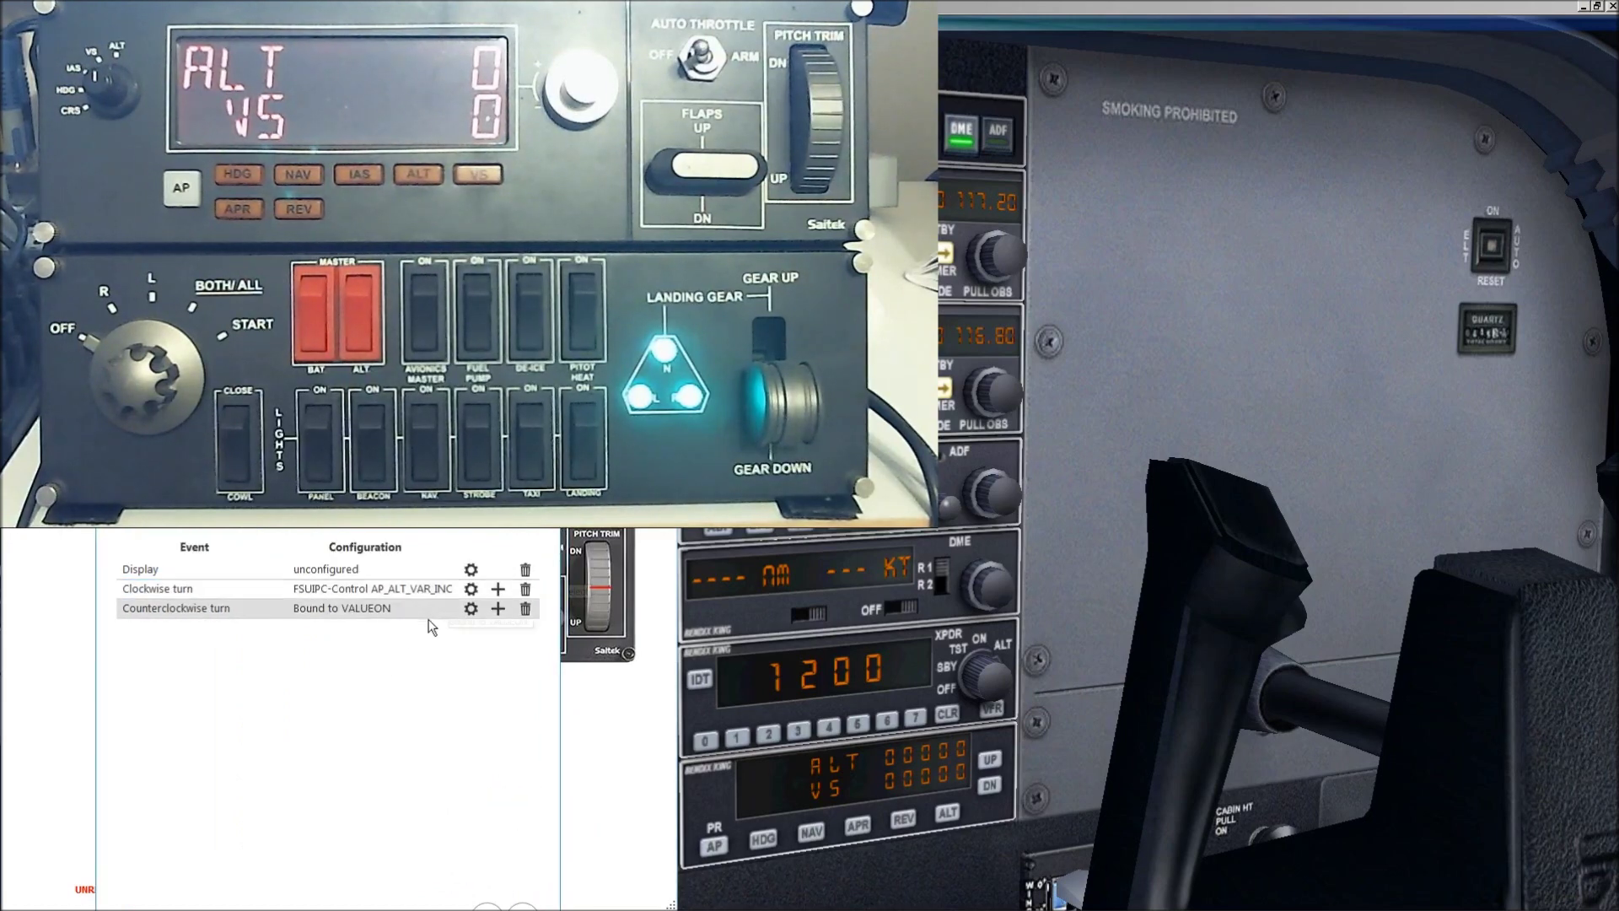
left_click(471, 608)
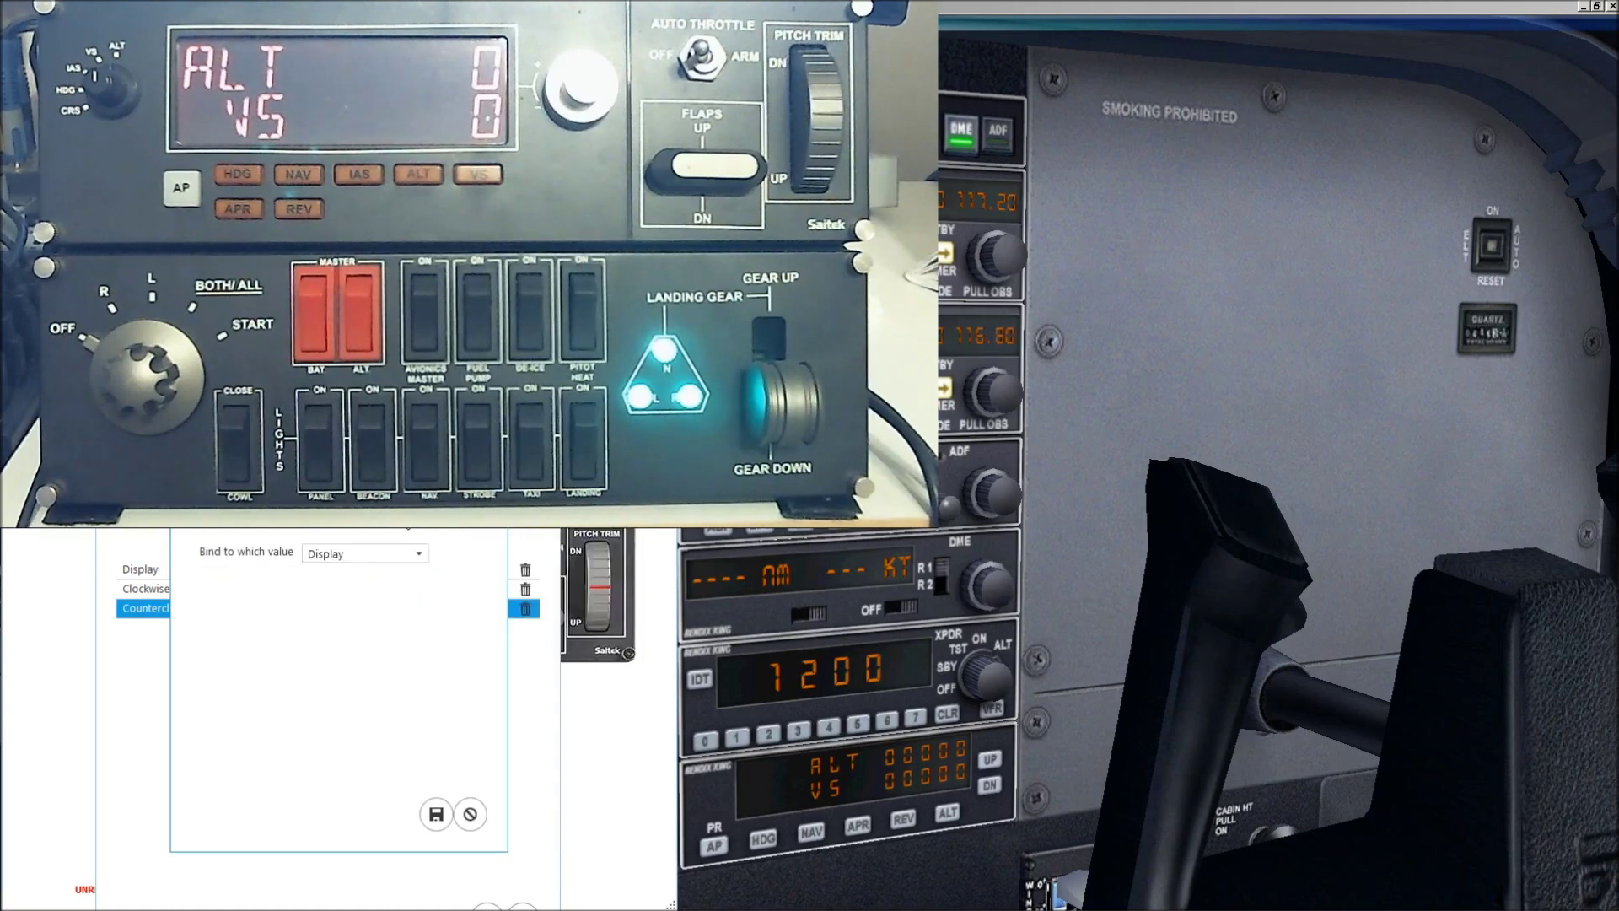
left_click_drag(402, 444, 1216, 503)
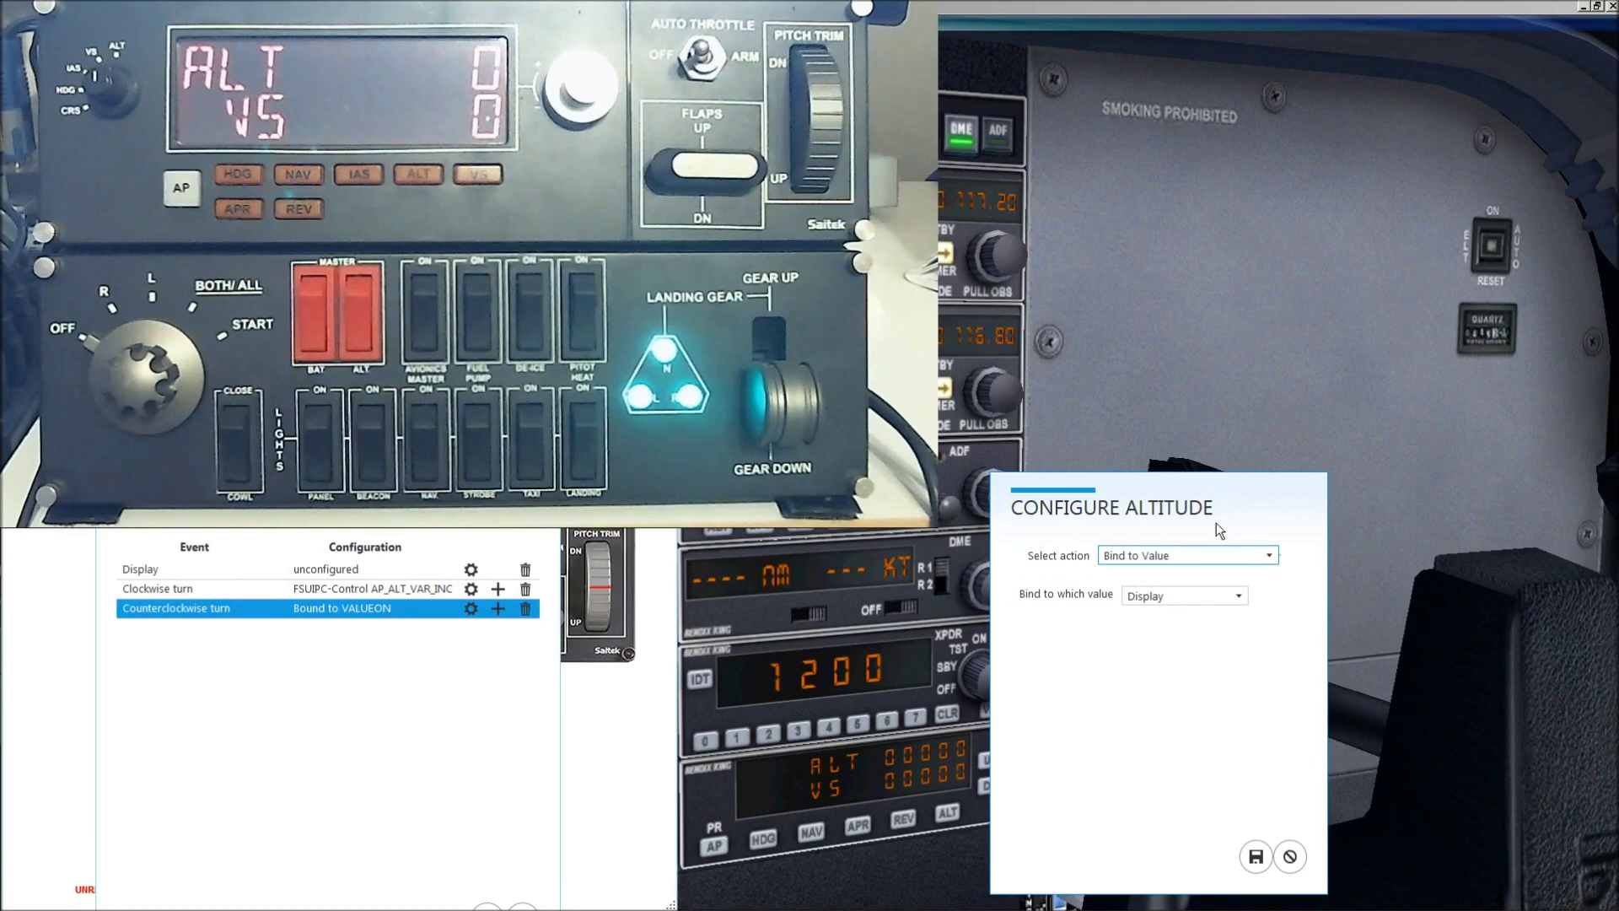
left_click(1271, 558)
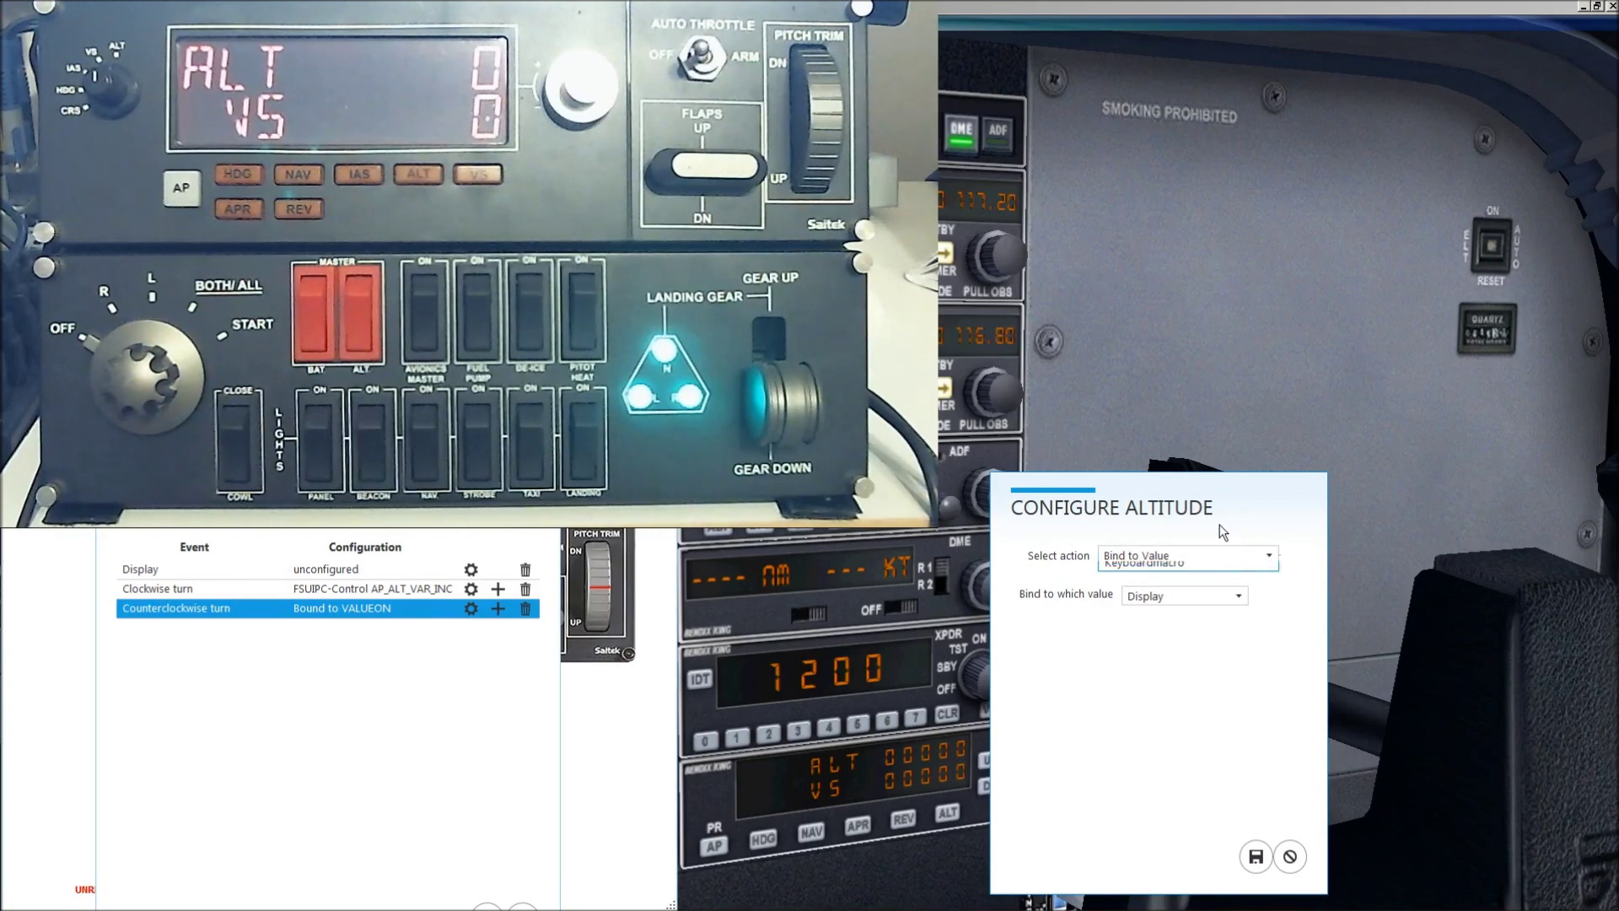
left_click(1166, 388)
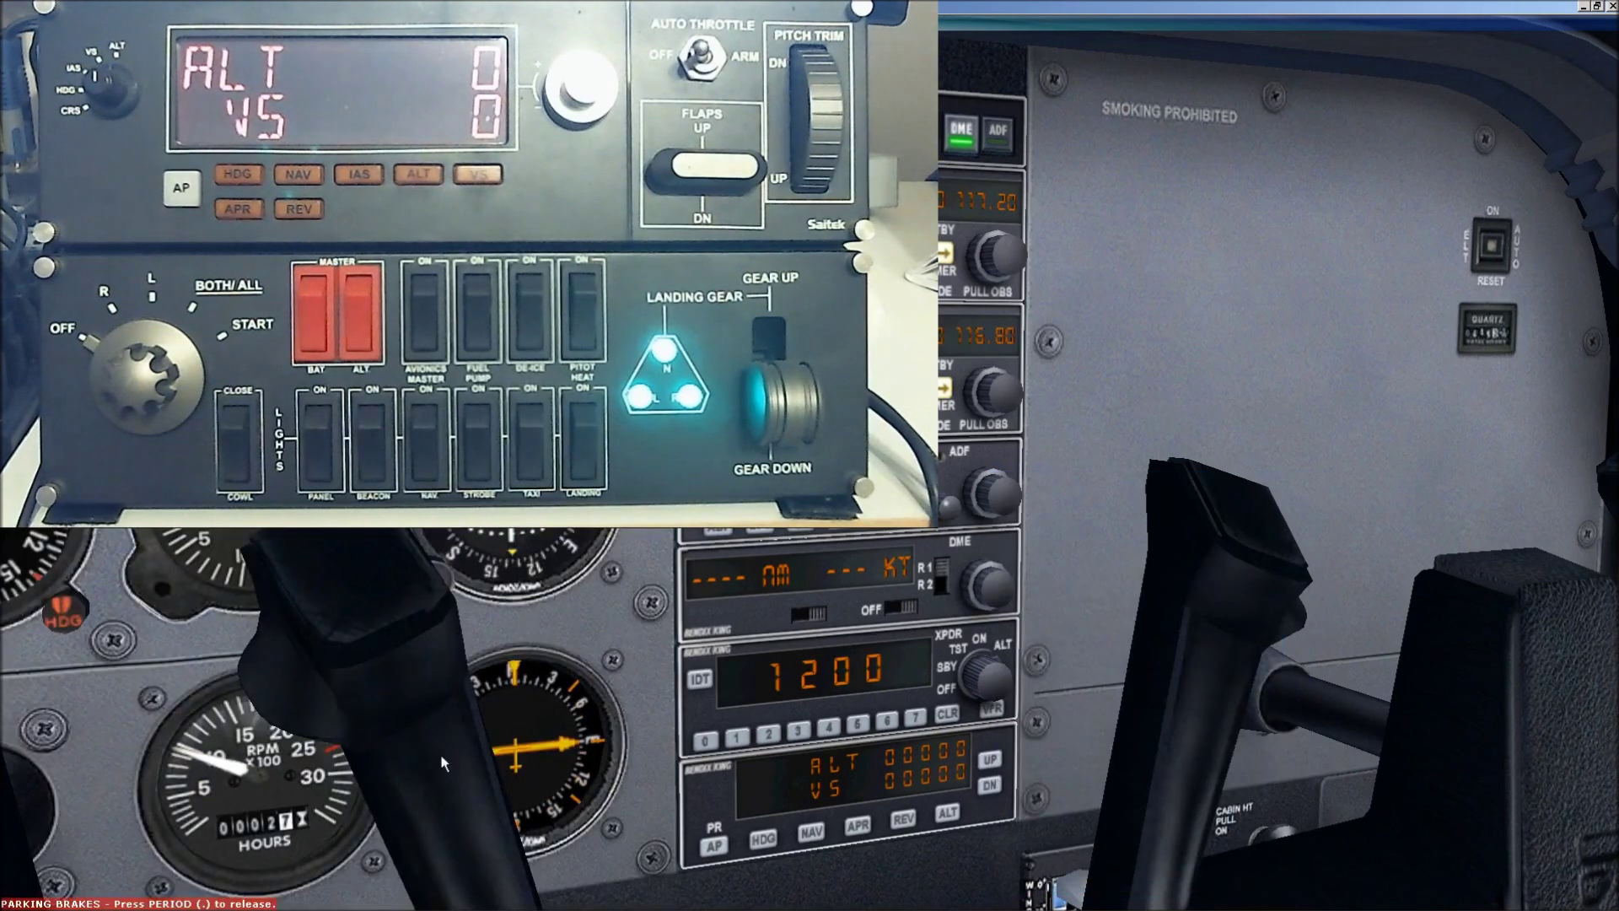
mouse_move(223, 907)
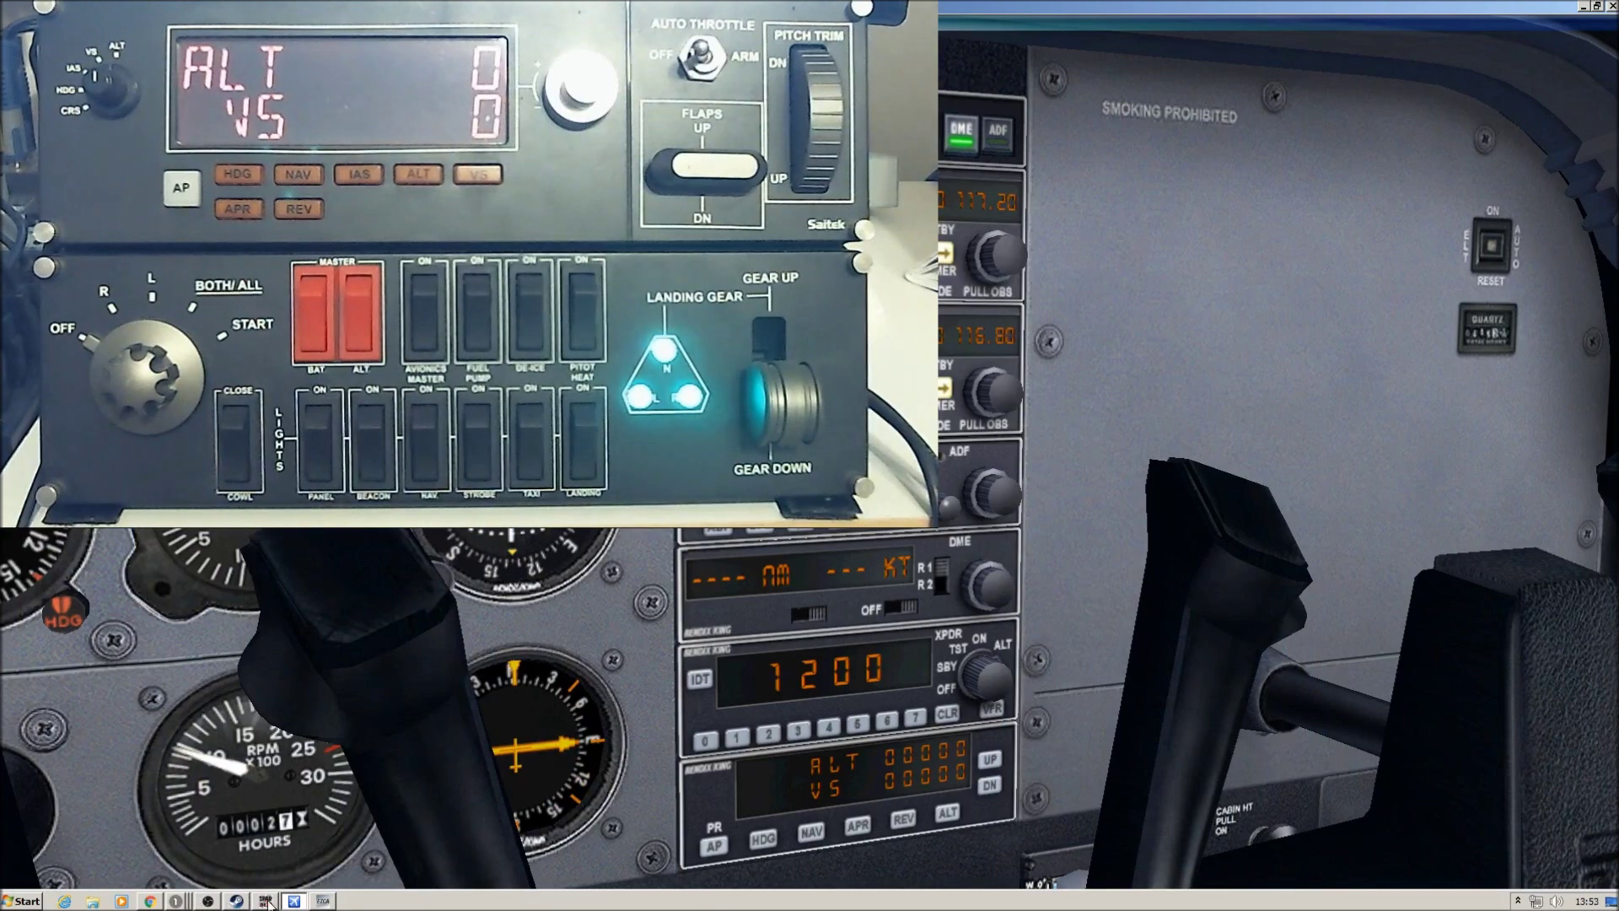
left_click(150, 900)
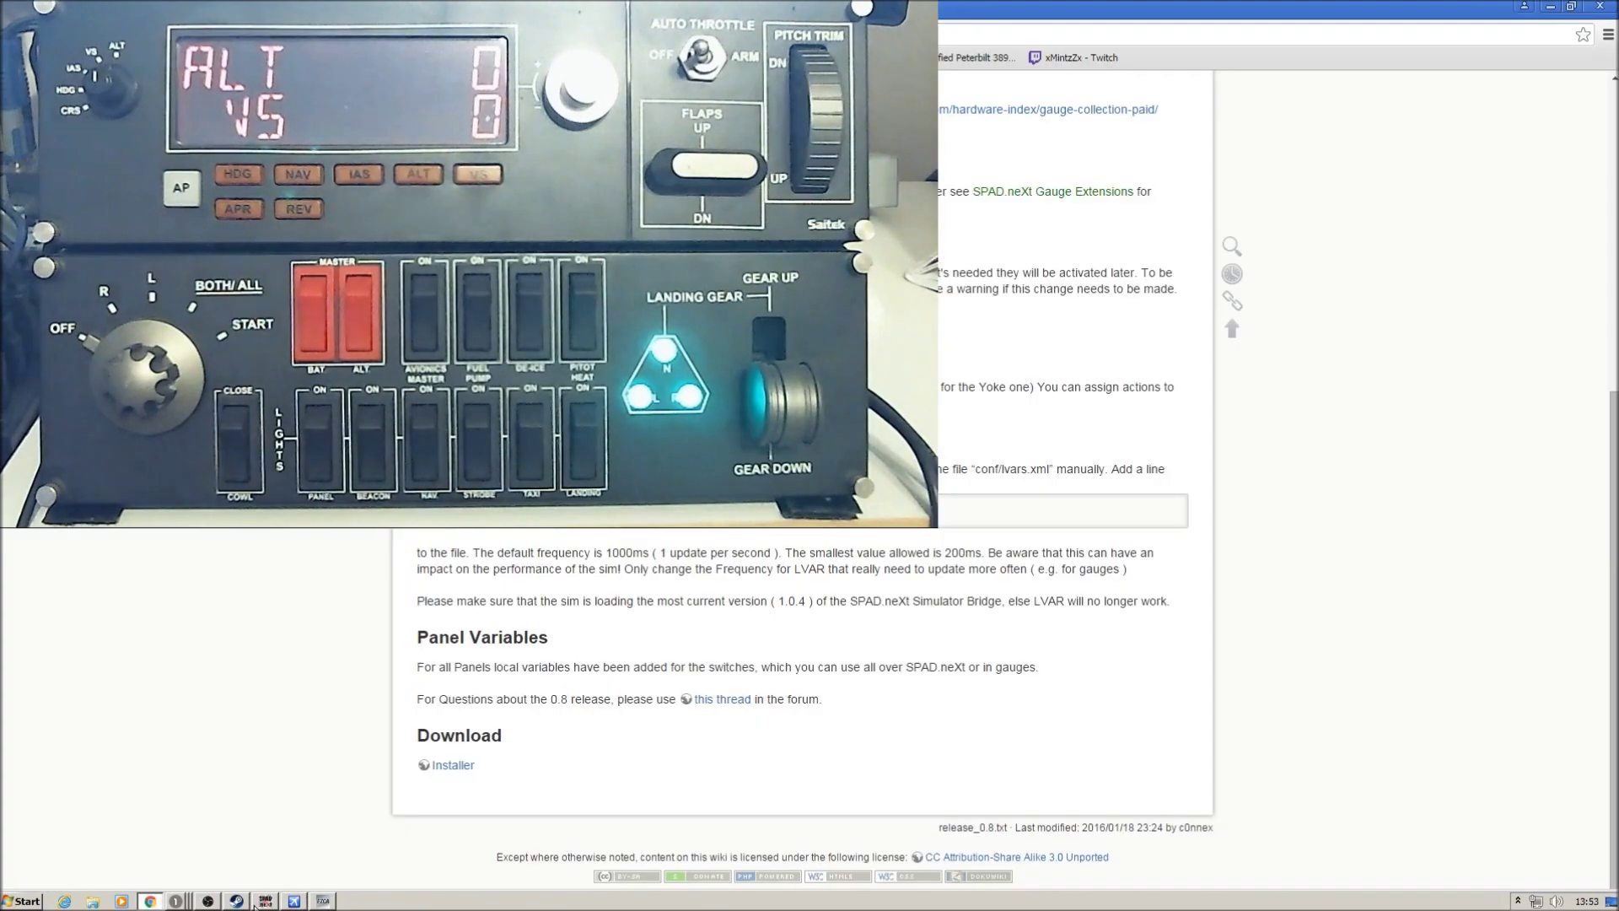
left_click(271, 905)
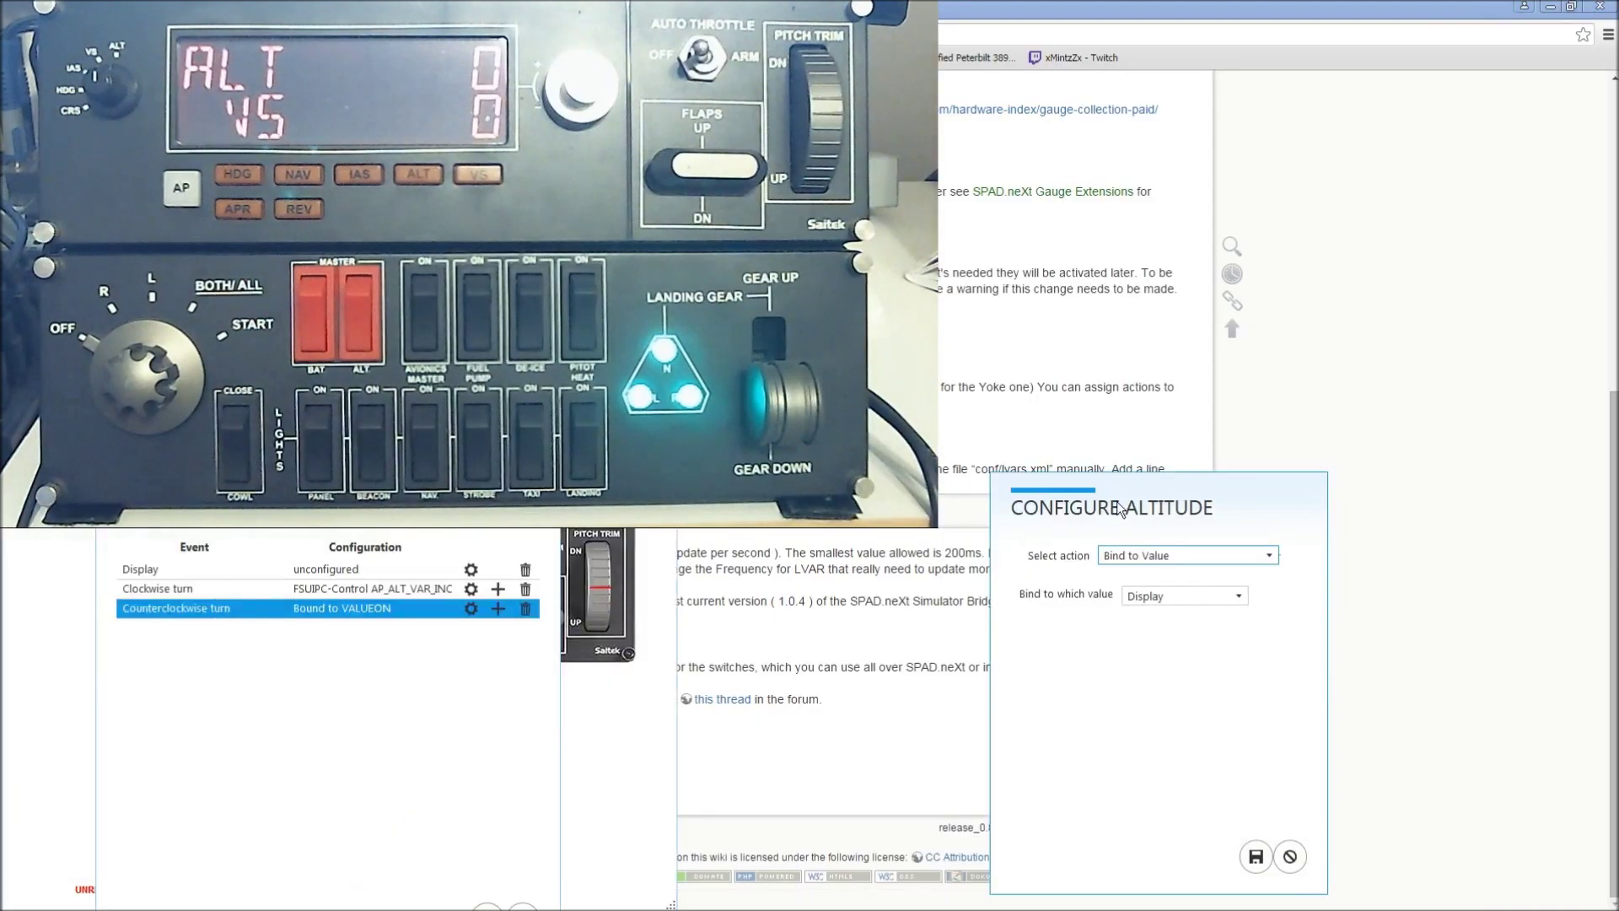
left_click(1036, 825)
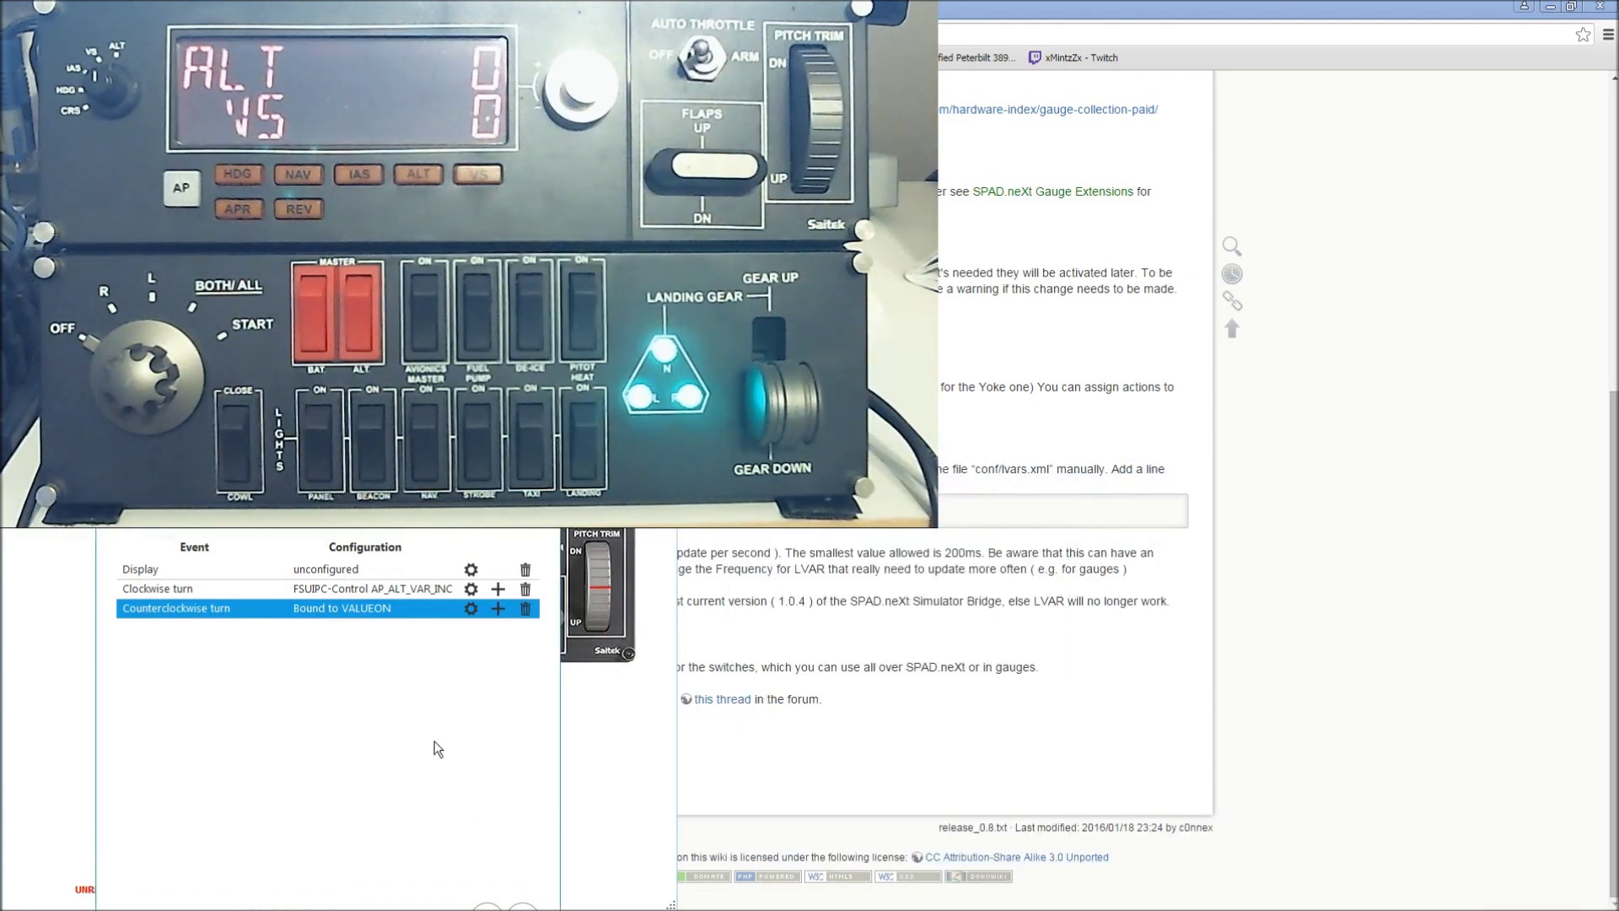
Move the altitude dial's Configure window beside the main SPAD.neXt window so that both are fully visible
left_click_drag(328, 156, 666, 62)
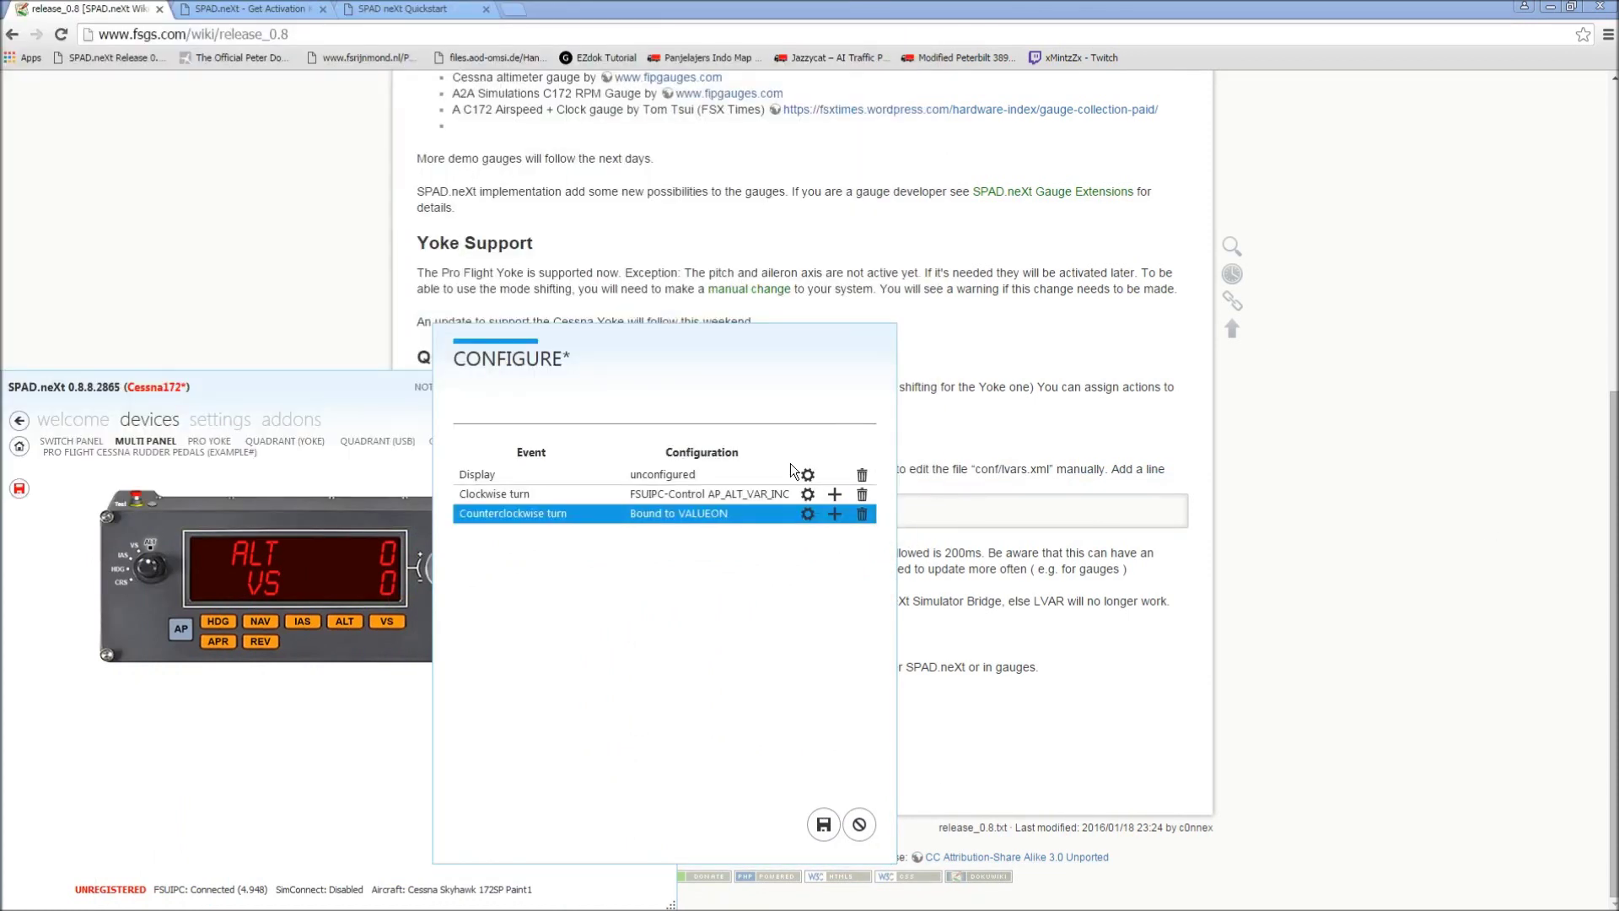
left_click(662, 494)
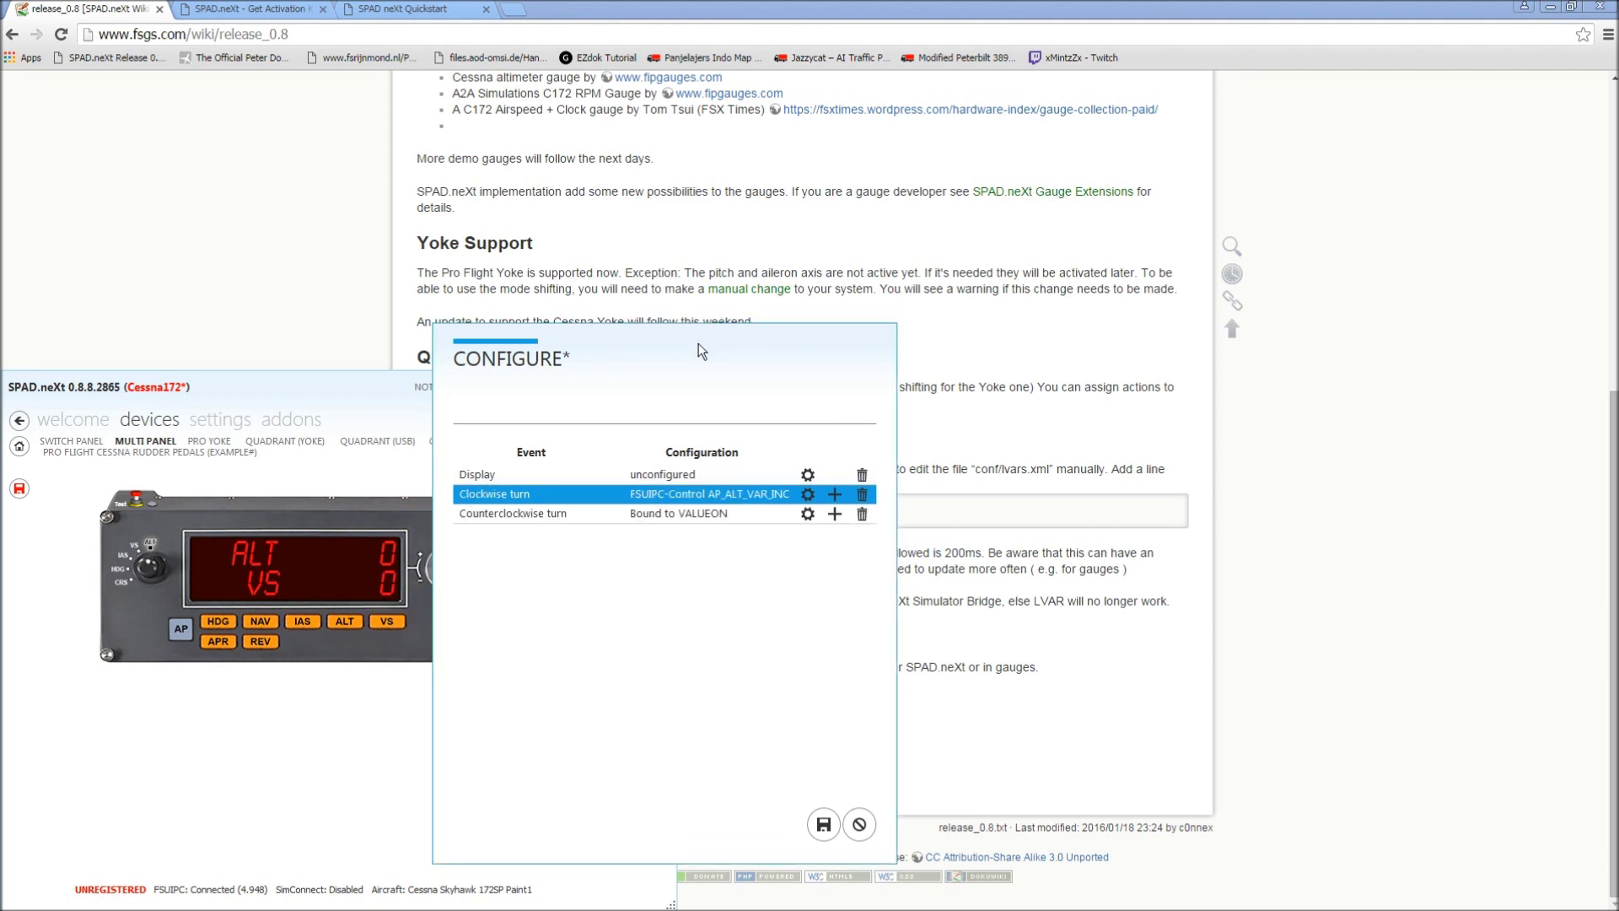
left_click_drag(803, 339, 1064, 338)
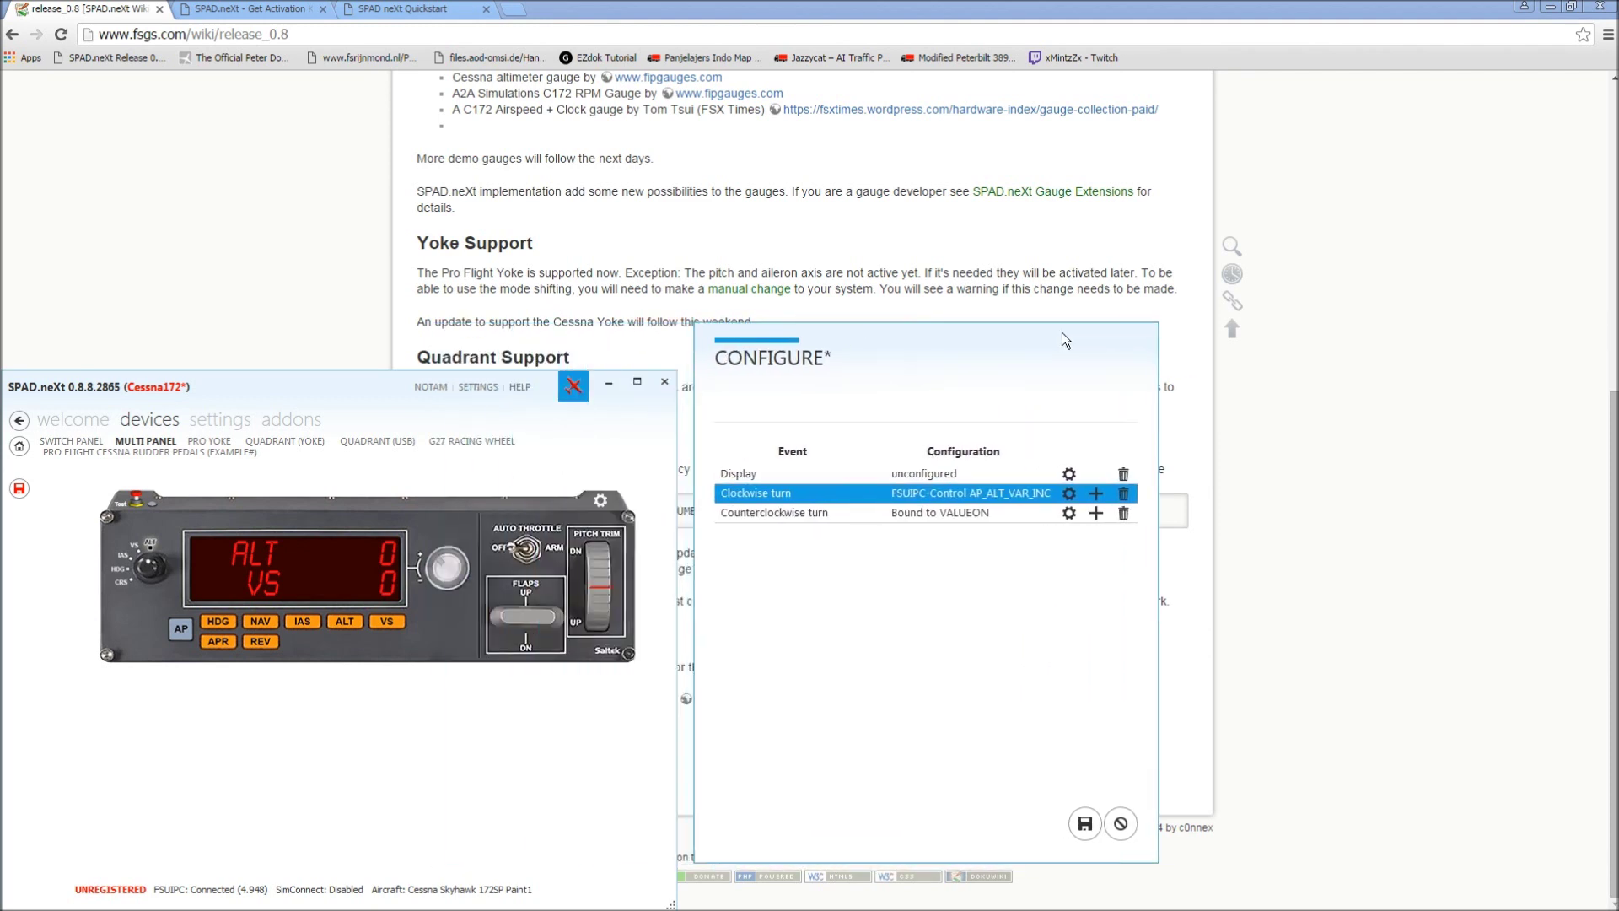
Review the Clockwise turn event's action and control to send, and close its configuration by saving
left_click(1069, 495)
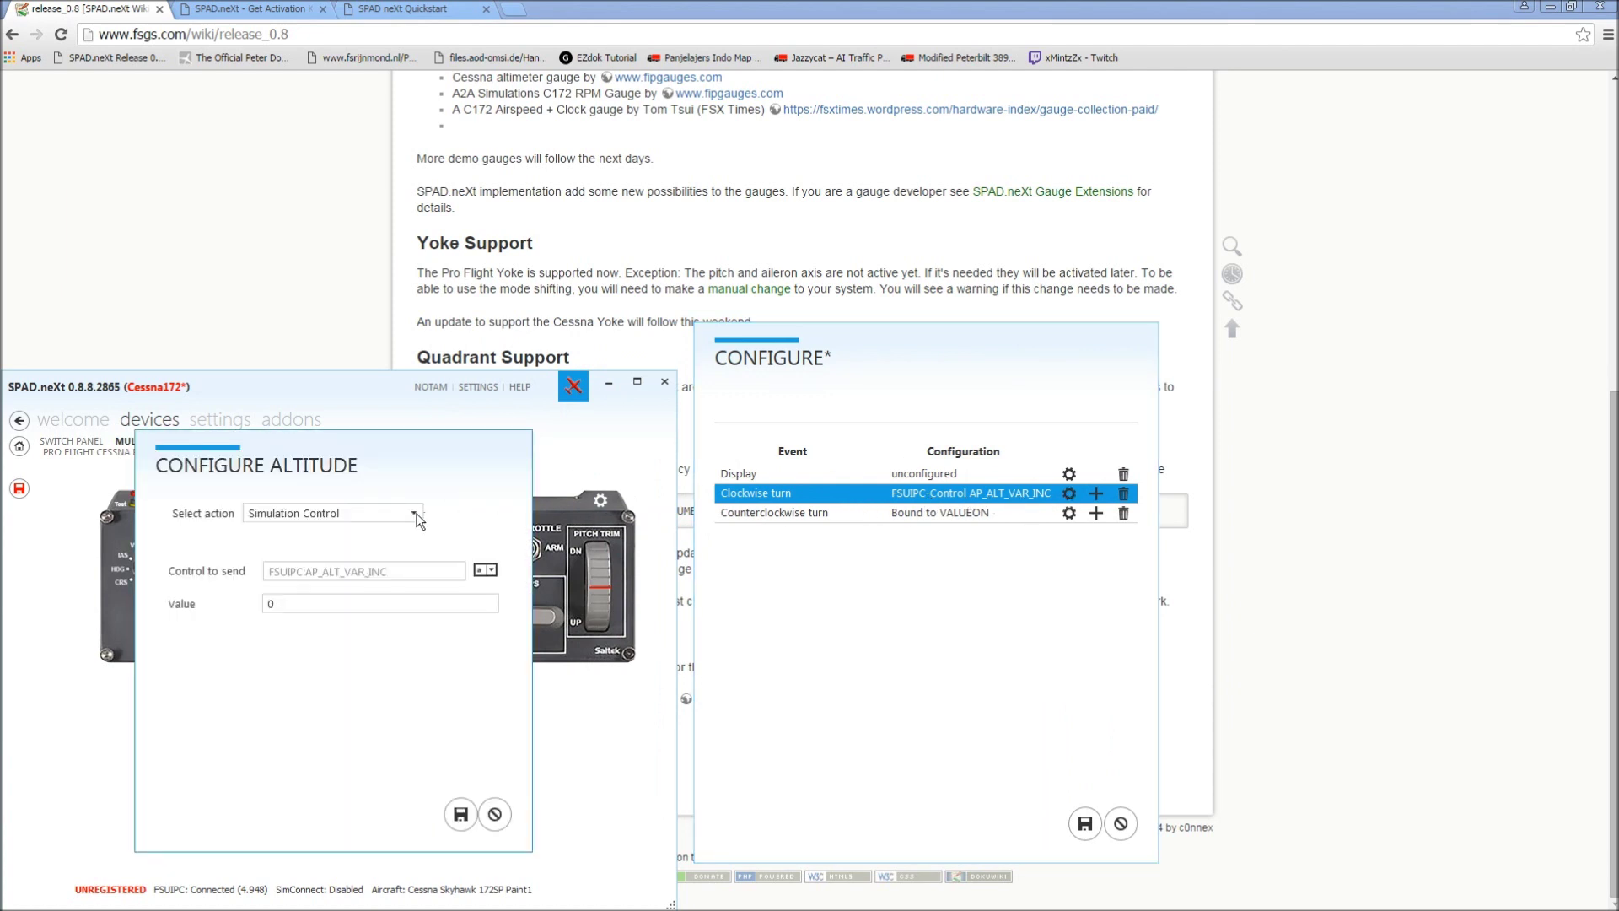
left_click(346, 553)
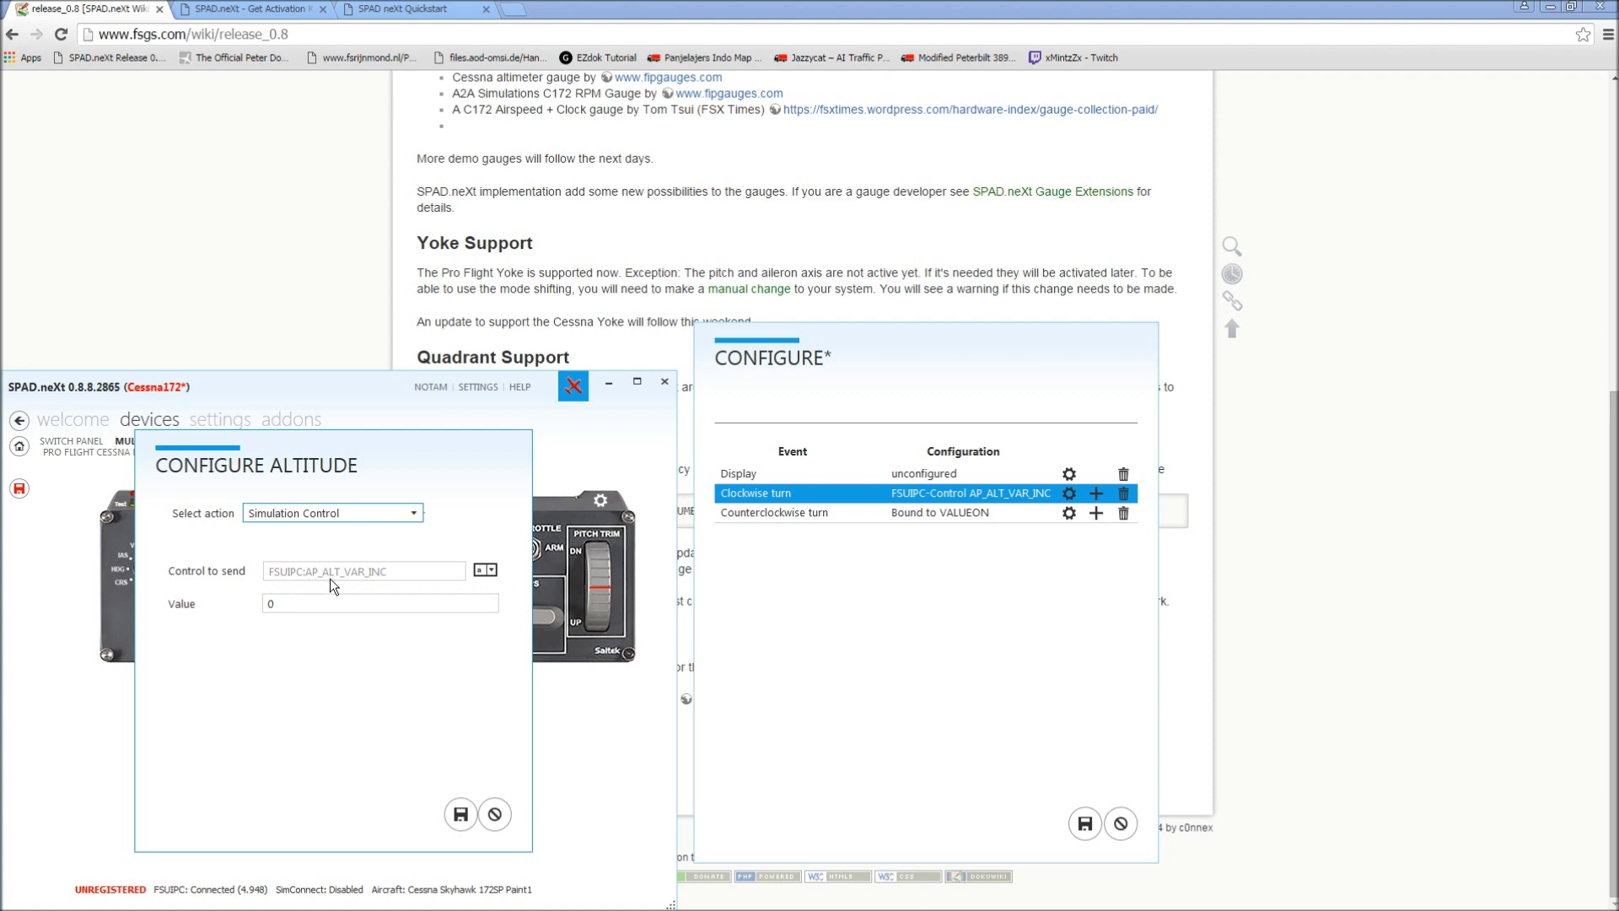
left_click(461, 814)
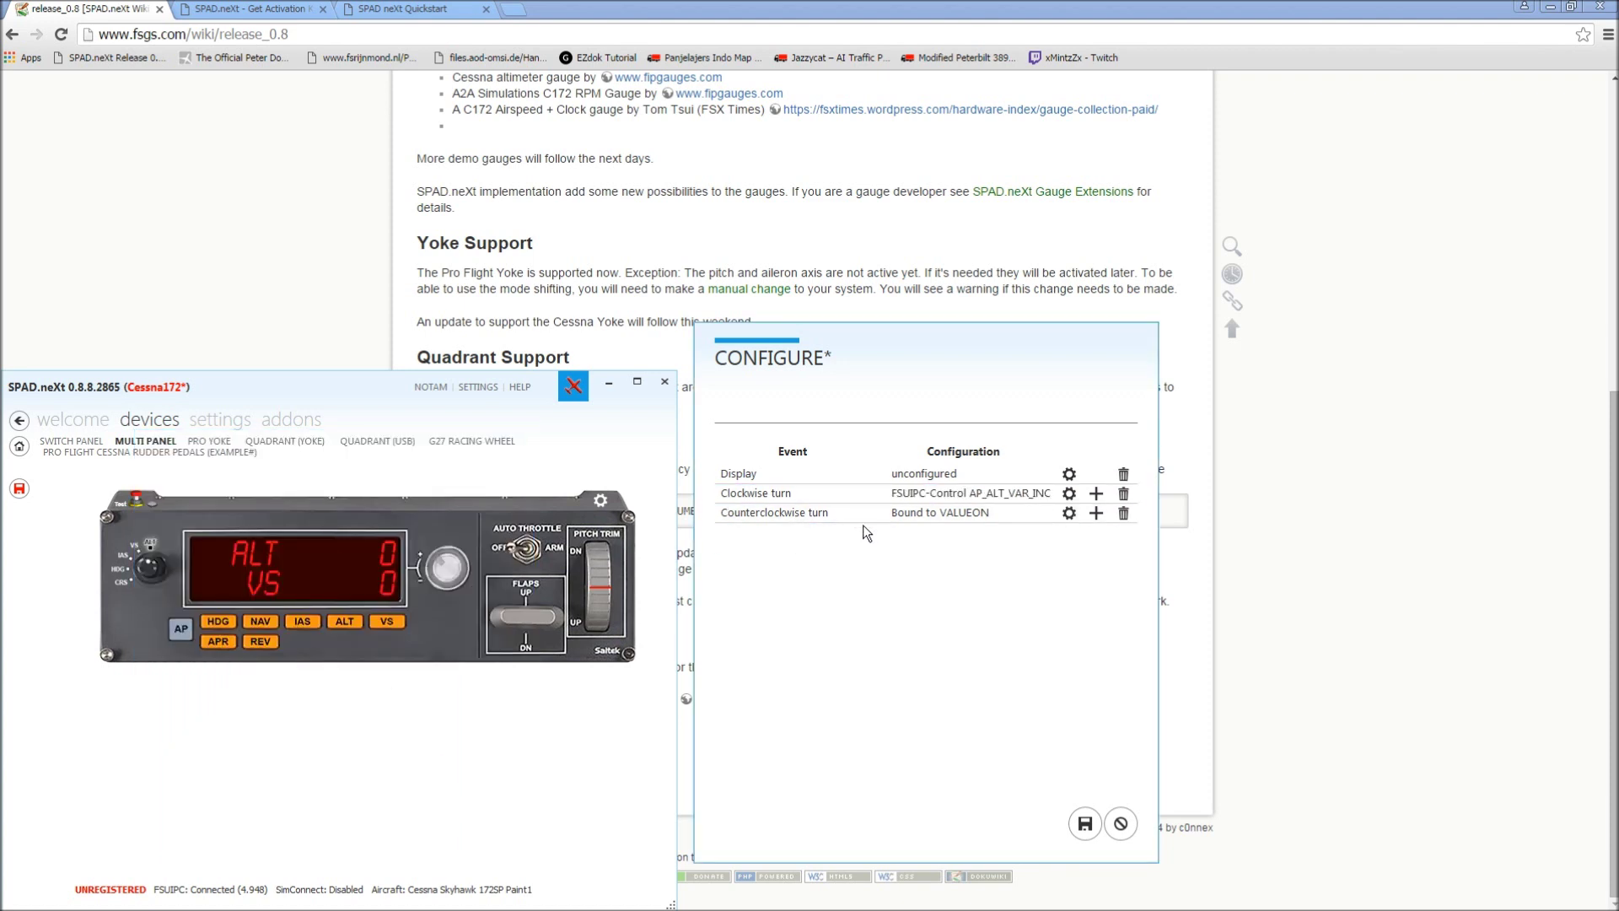
Set the Counterclockwise turn event to a simulation control sending AP_ALT_VAR_DEC (0001:0165), and save the event
left_click(1068, 513)
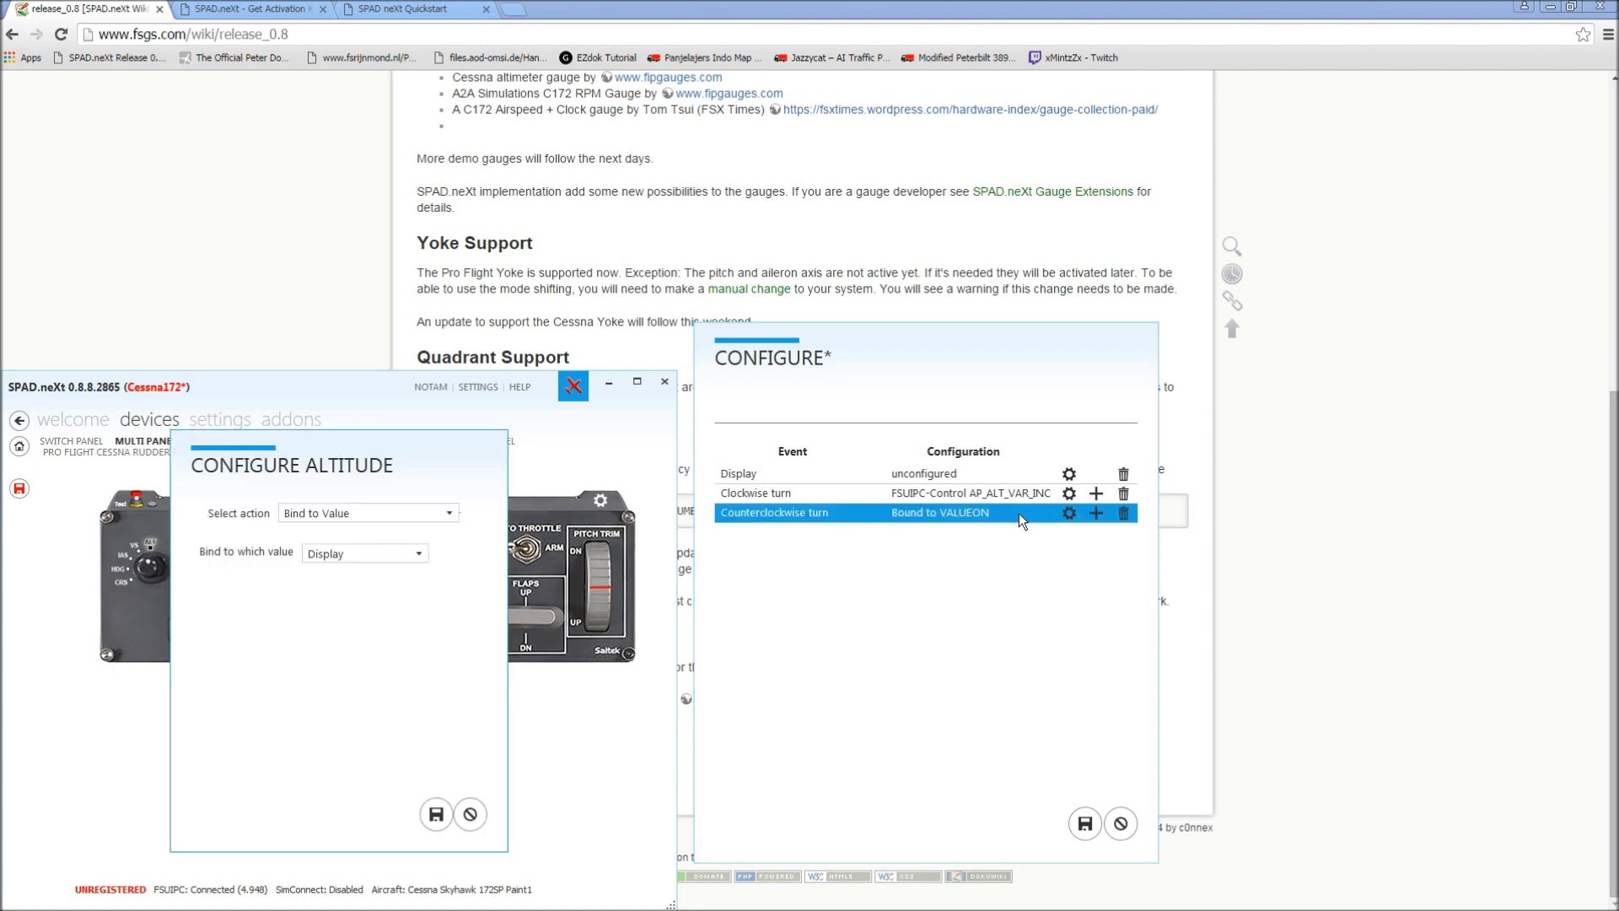
left_click(448, 513)
left_click(359, 545)
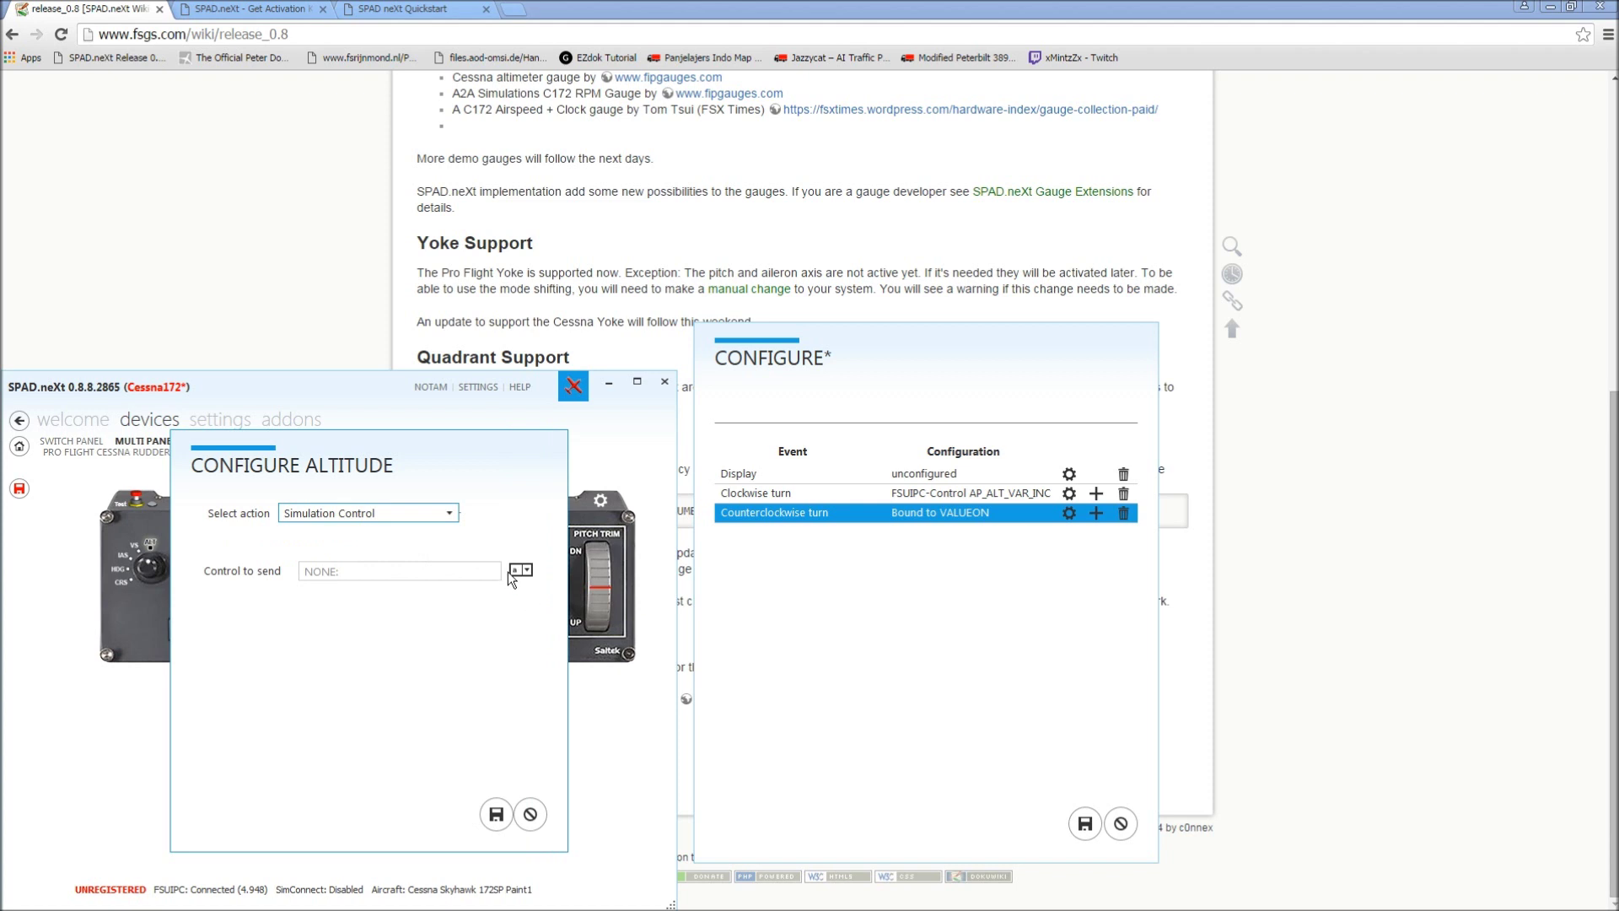
left_click(304, 575)
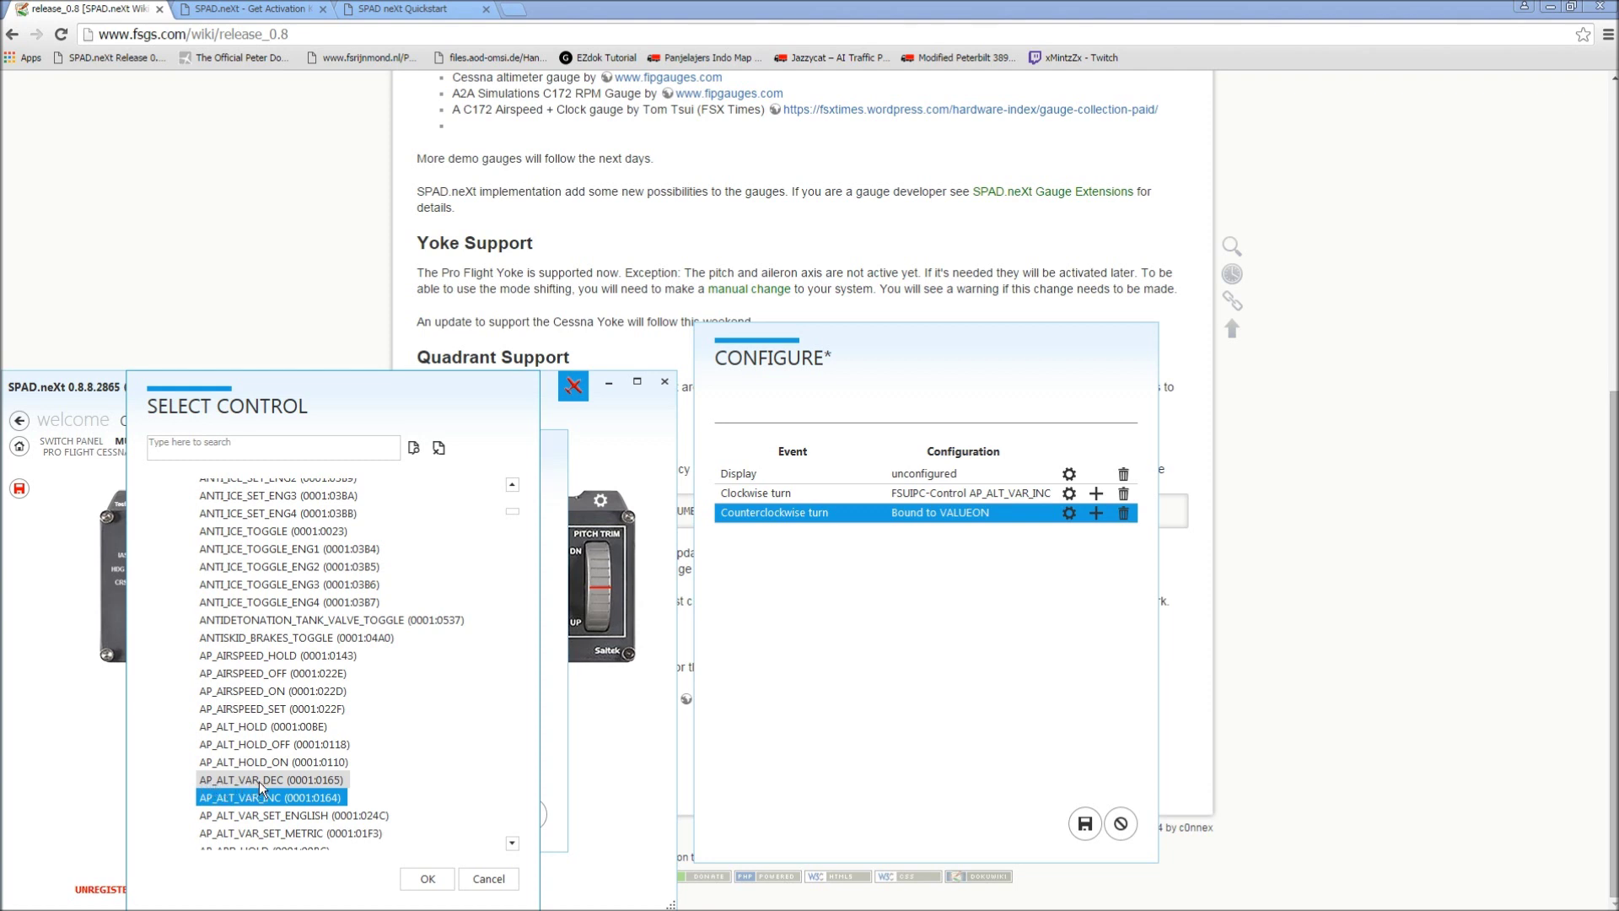
left_click(290, 781)
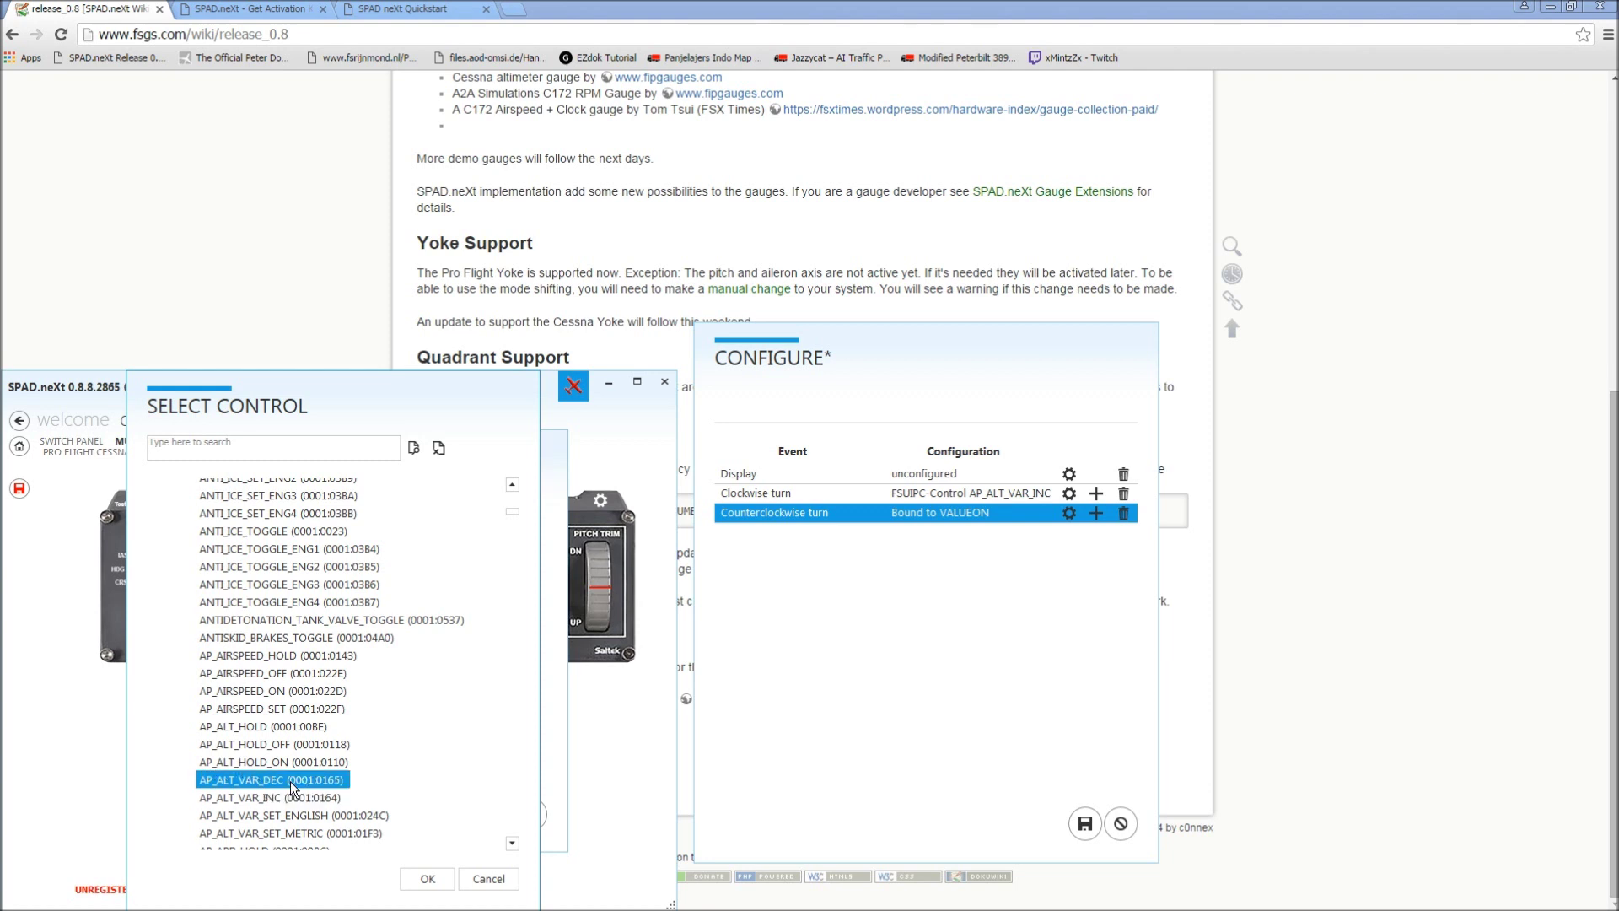
left_click(428, 879)
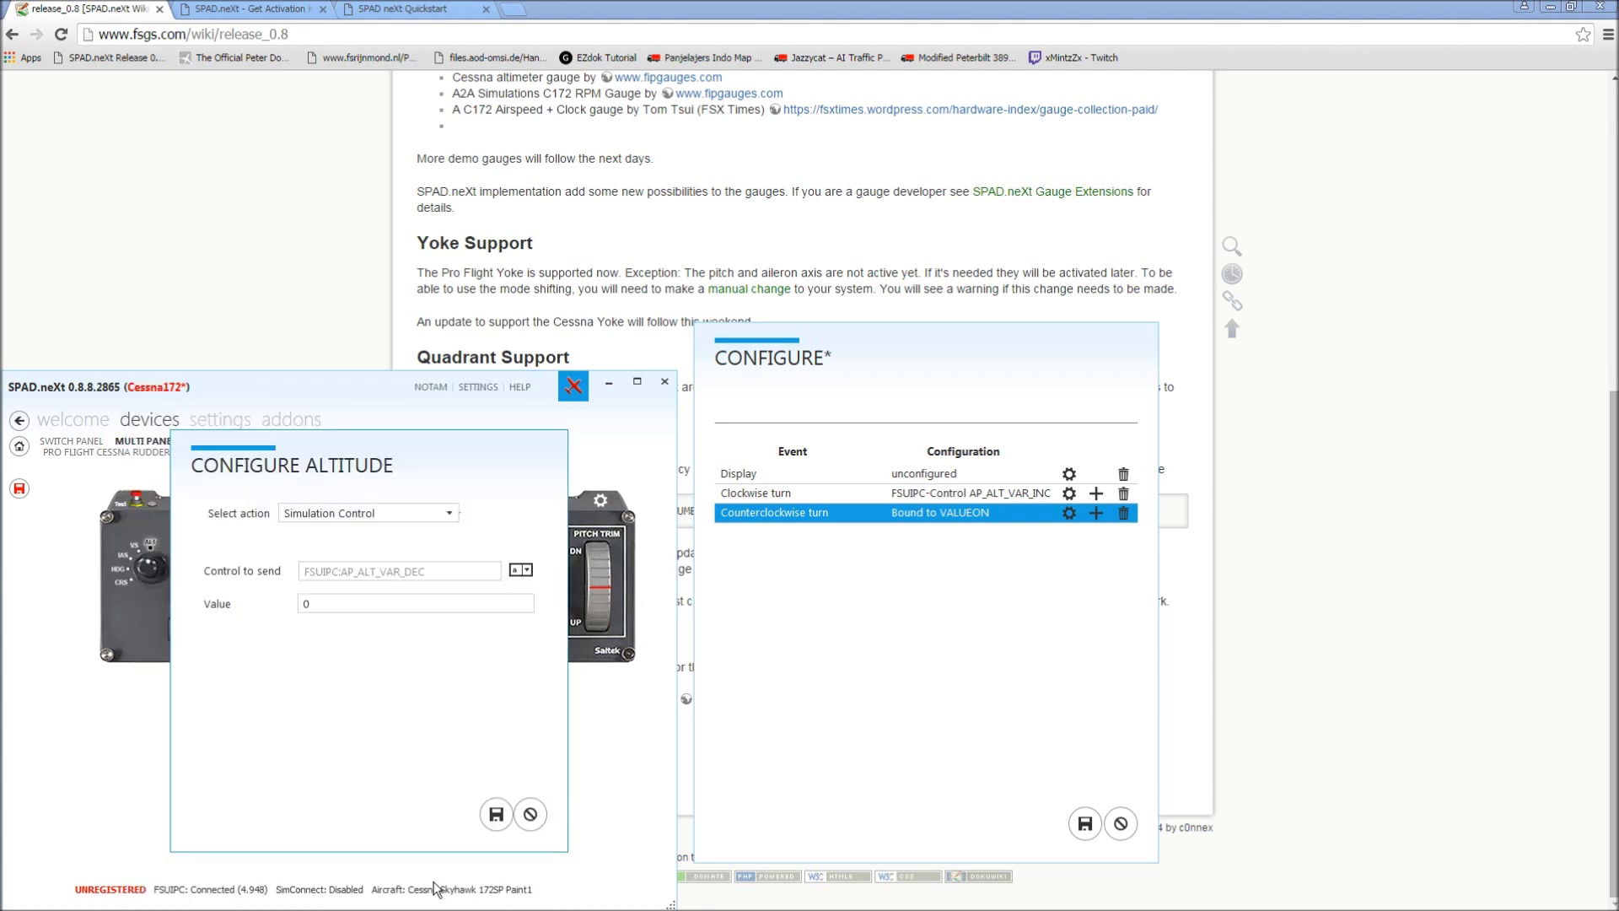
left_click(497, 814)
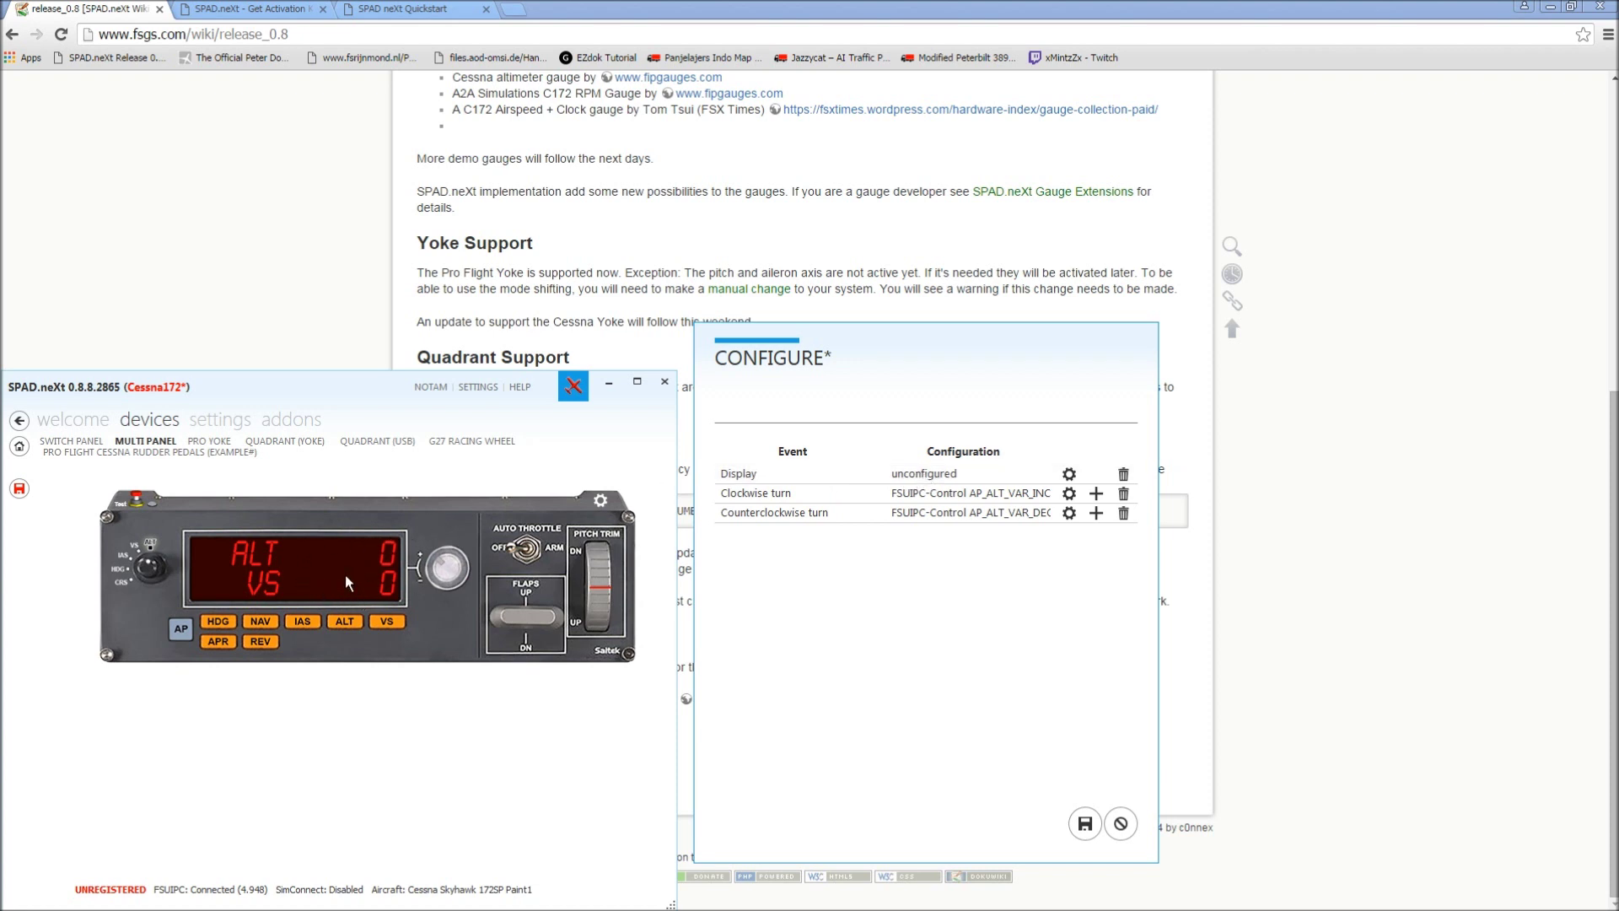
Configure the Display event with Simulation Data, using the FSUIPC Autopilot data definition AP Altitude Value (0000:07D4), and save it
left_click(1070, 474)
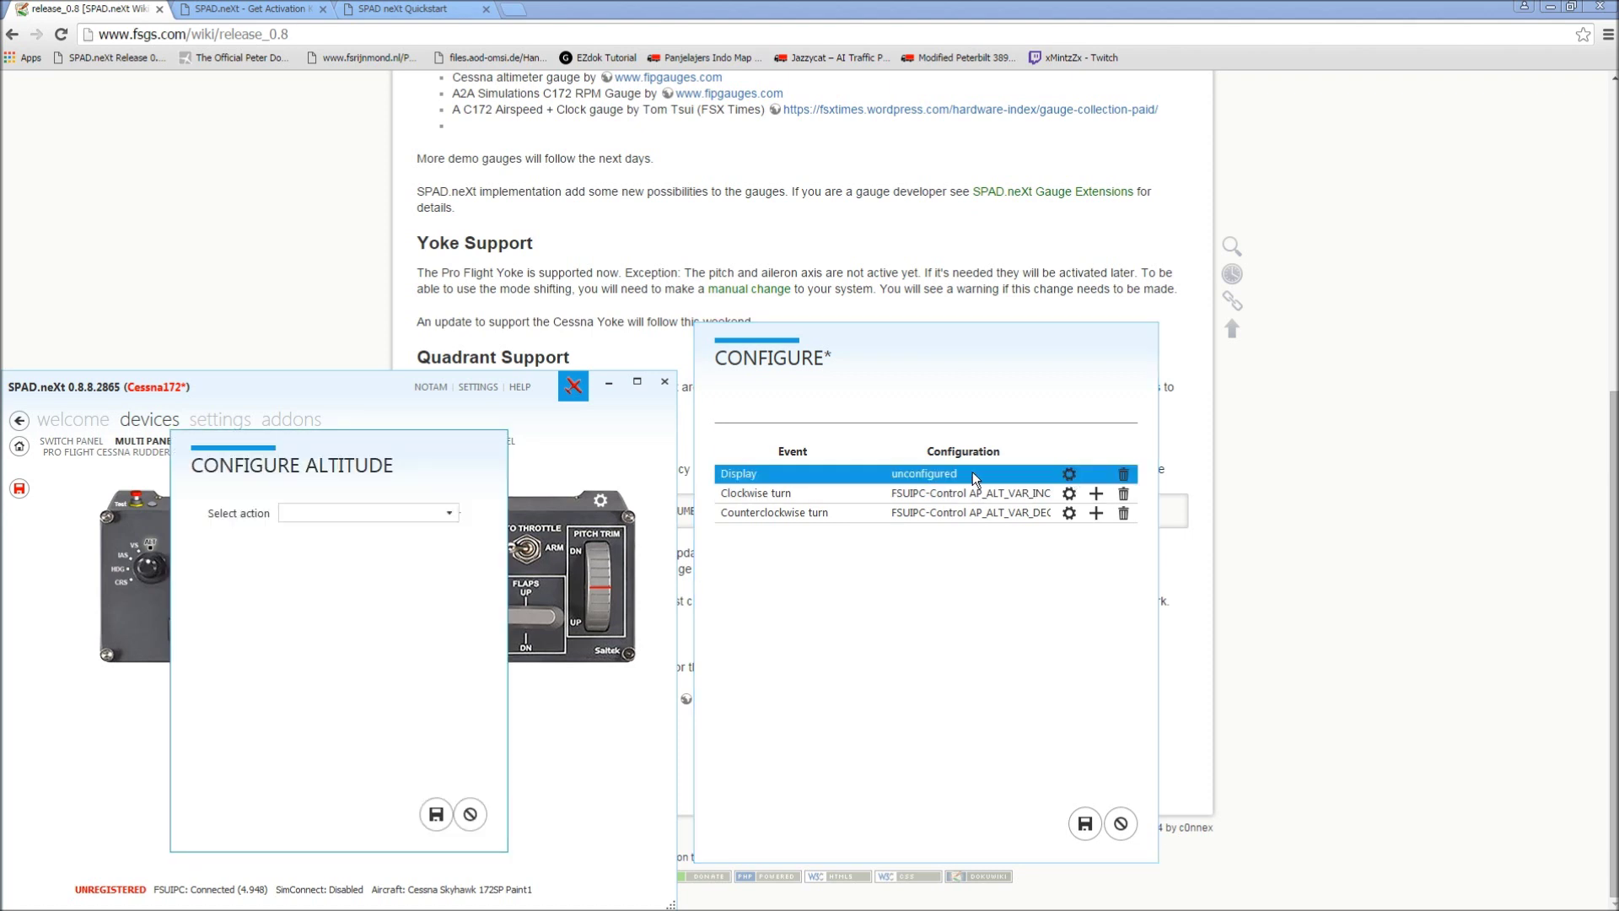
left_click(346, 534)
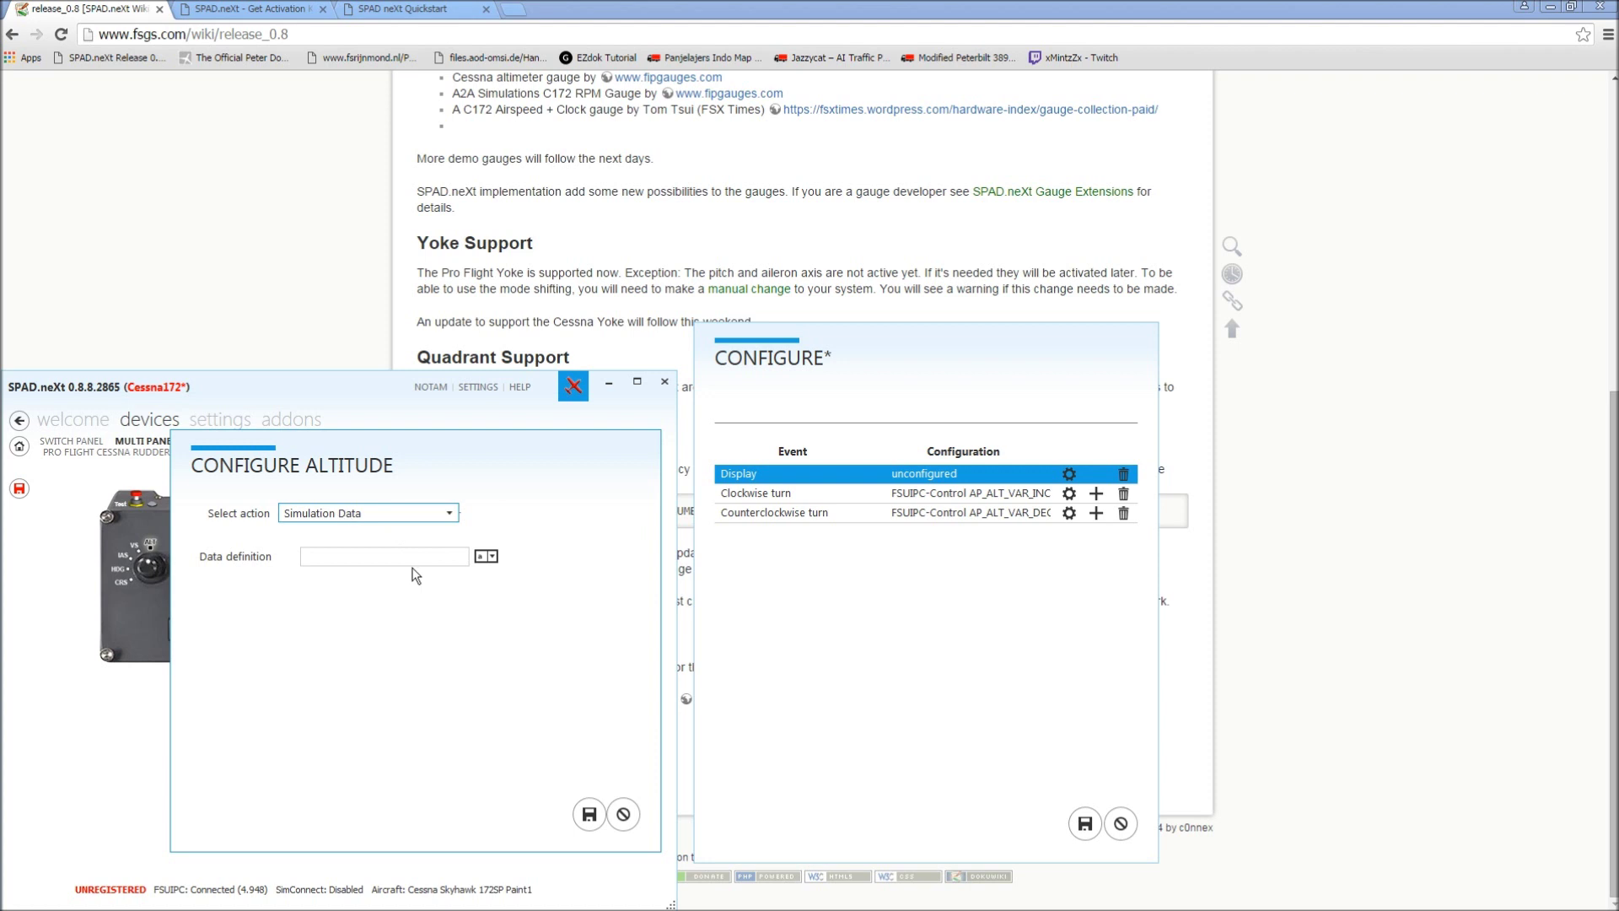
left_click(486, 557)
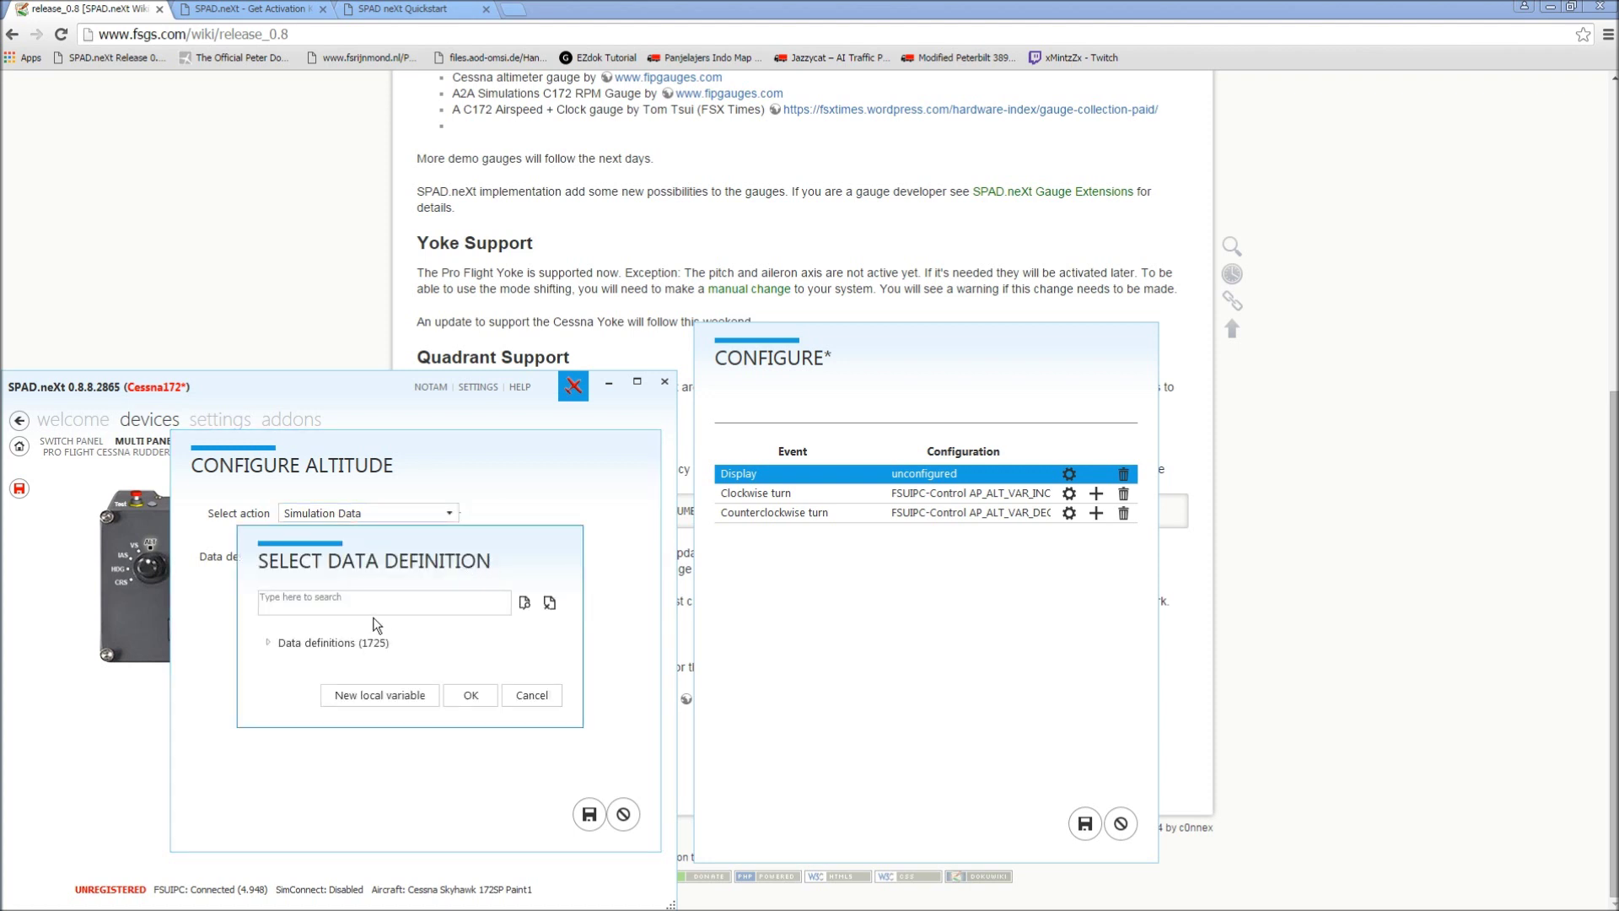
left_click(273, 642)
left_click(283, 660)
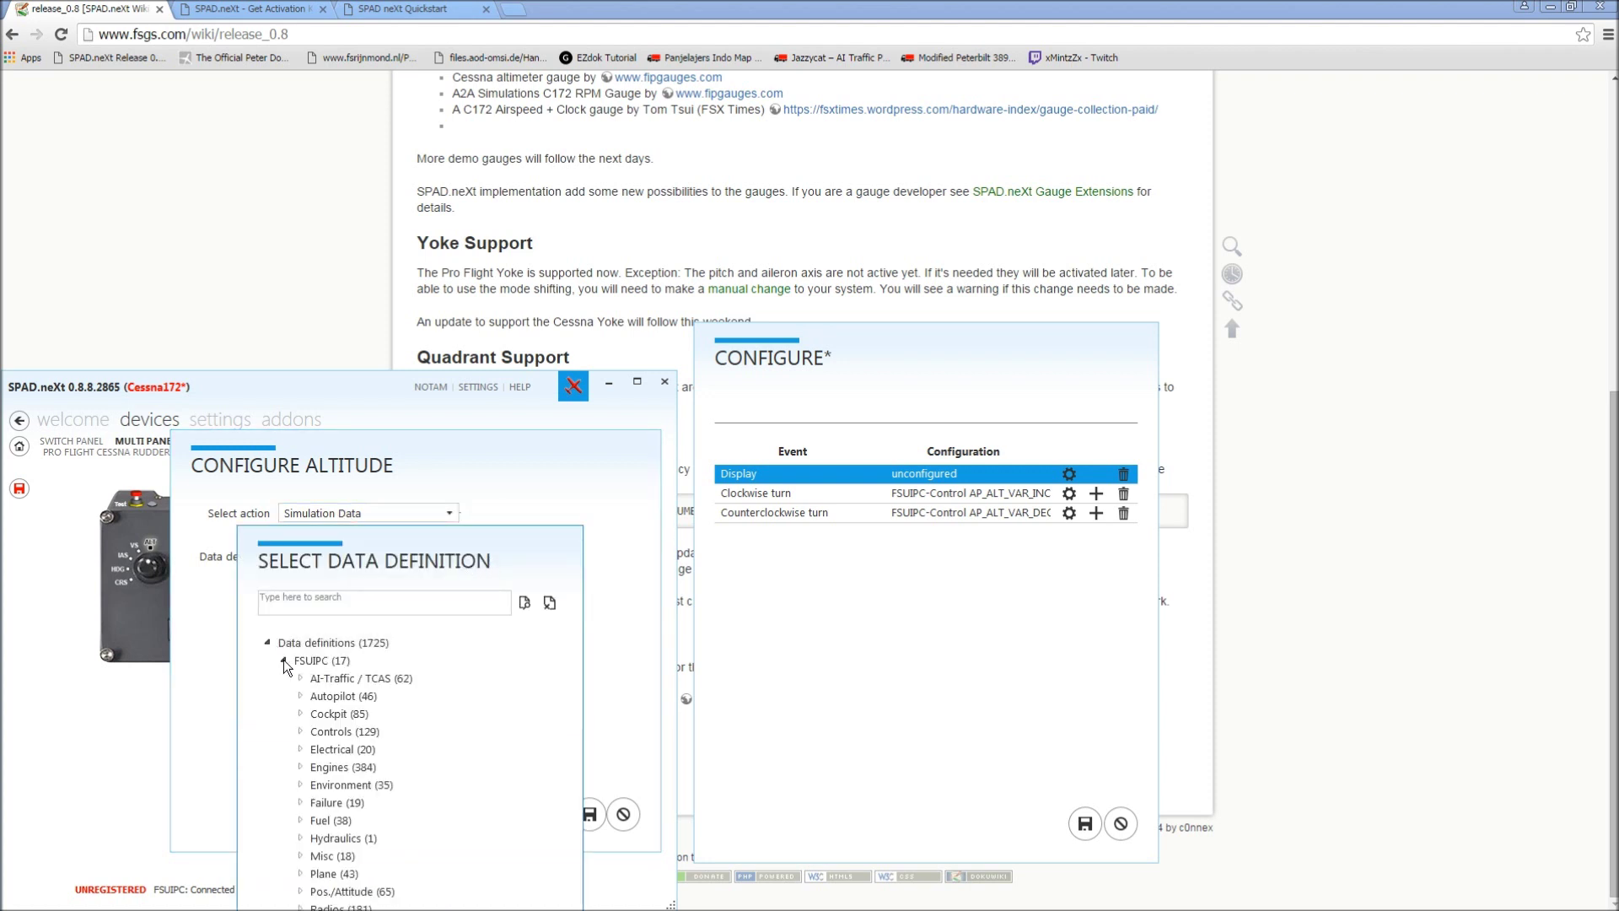
left_click(337, 695)
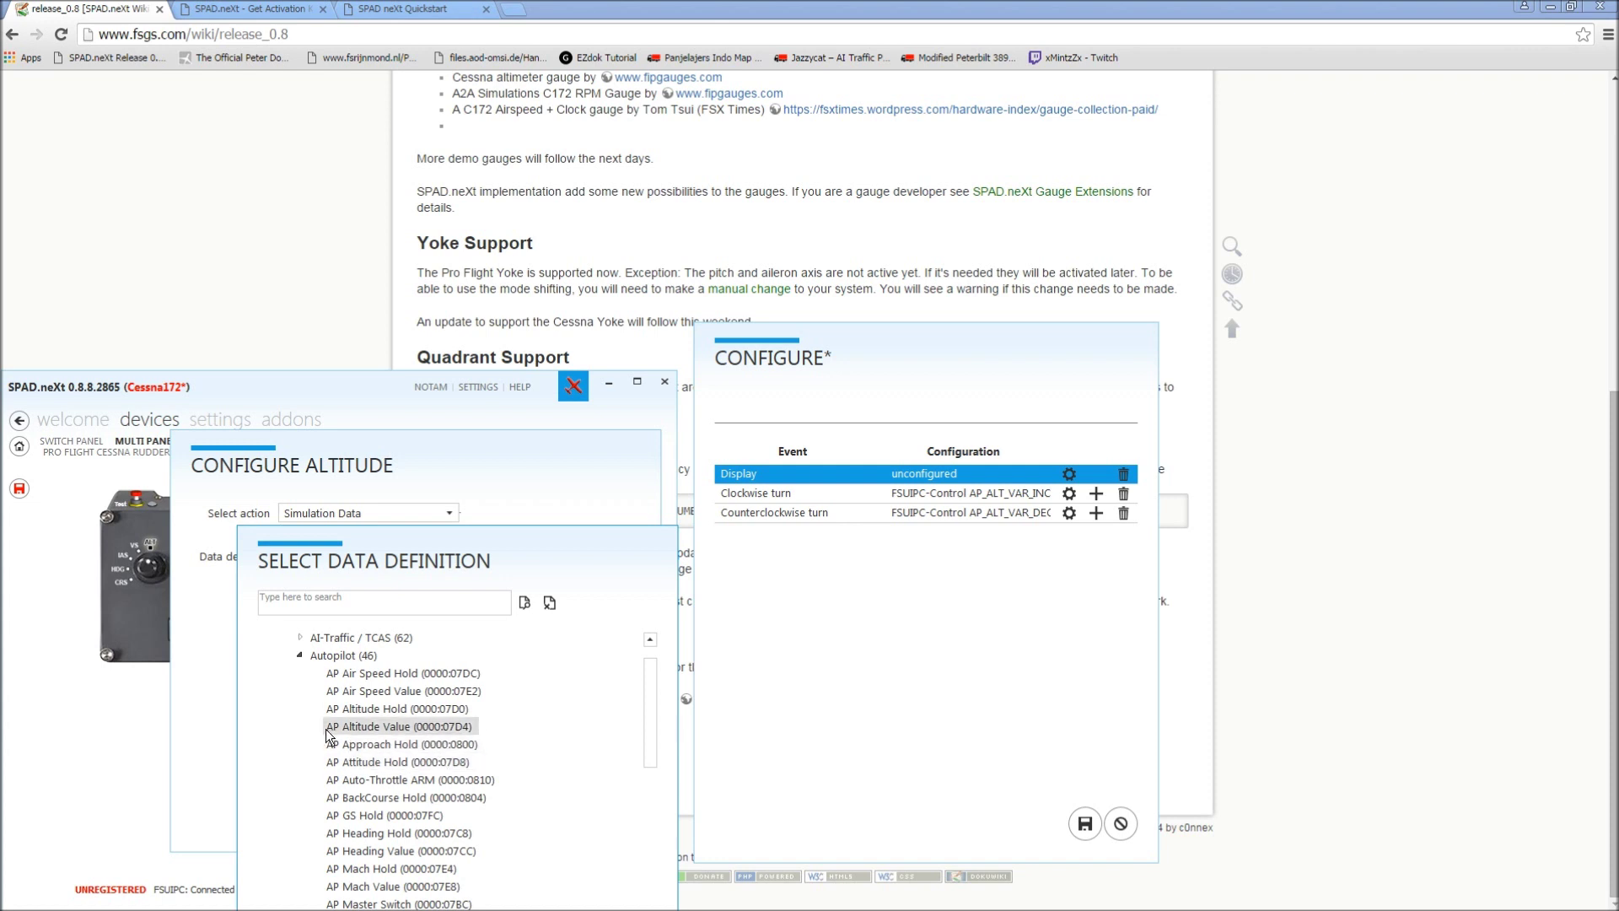
left_click(370, 727)
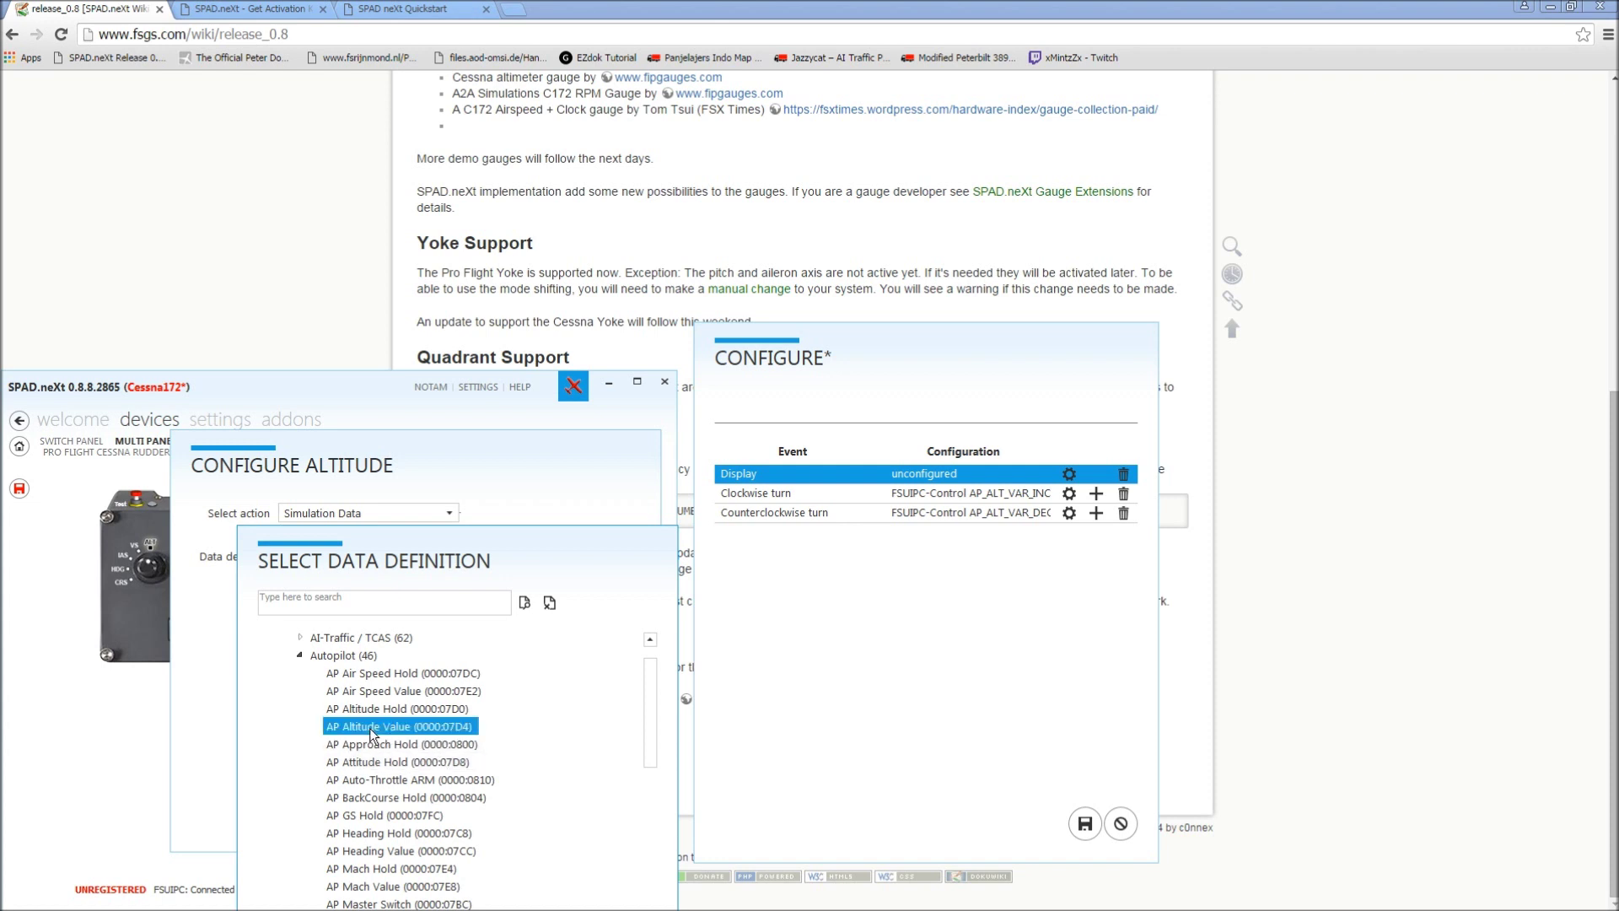
left_click_drag(579, 534, 617, 280)
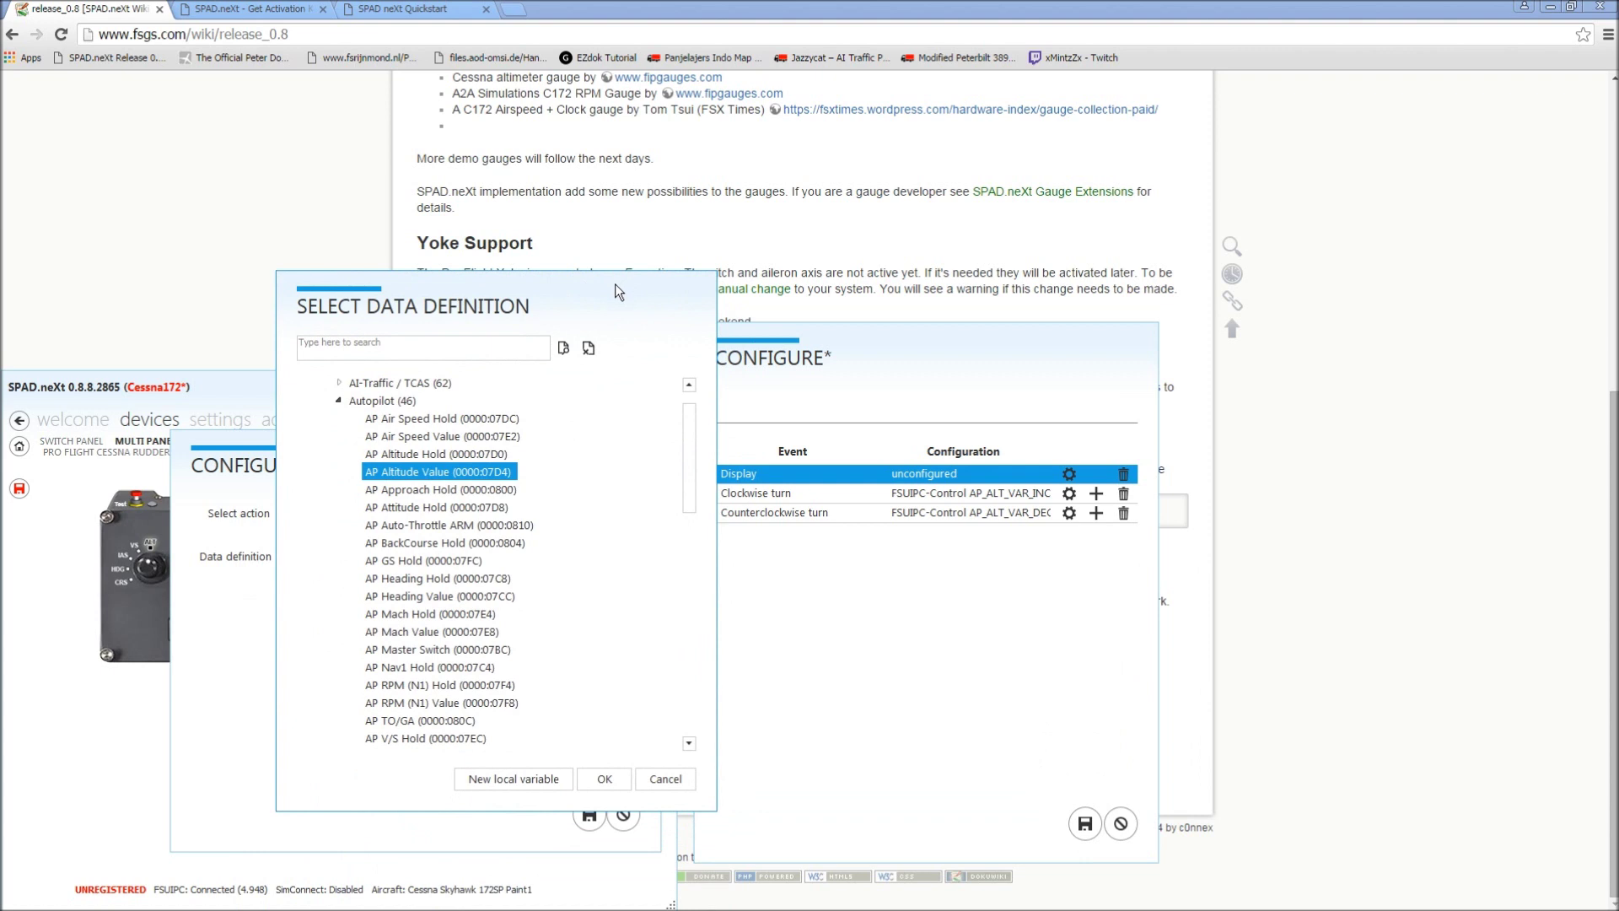
left_click(608, 784)
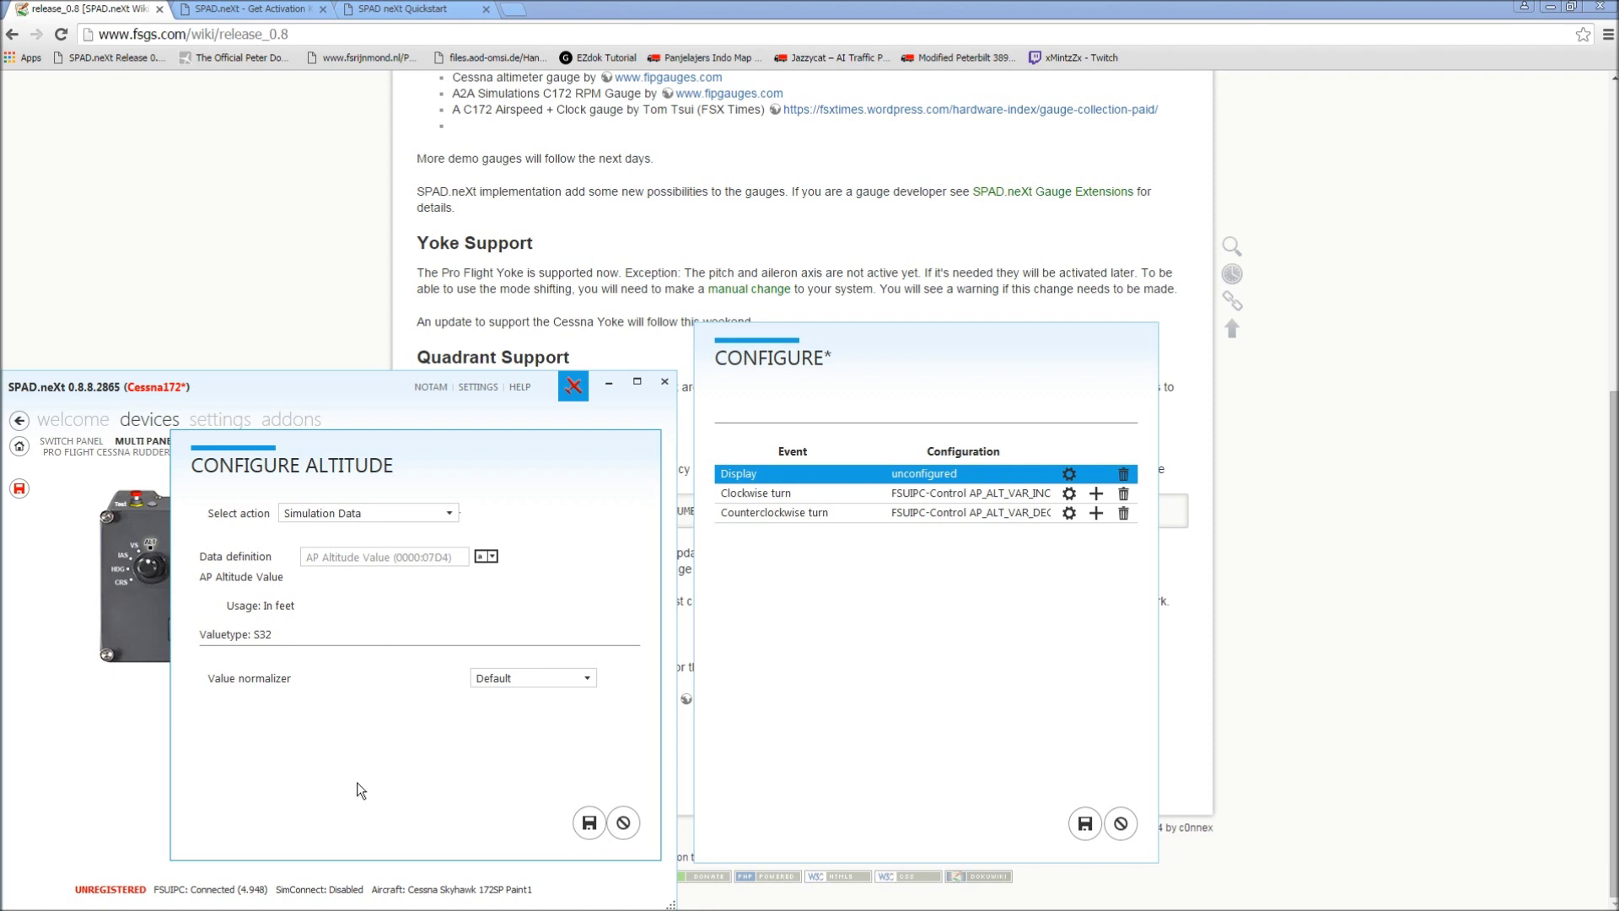
left_click(590, 824)
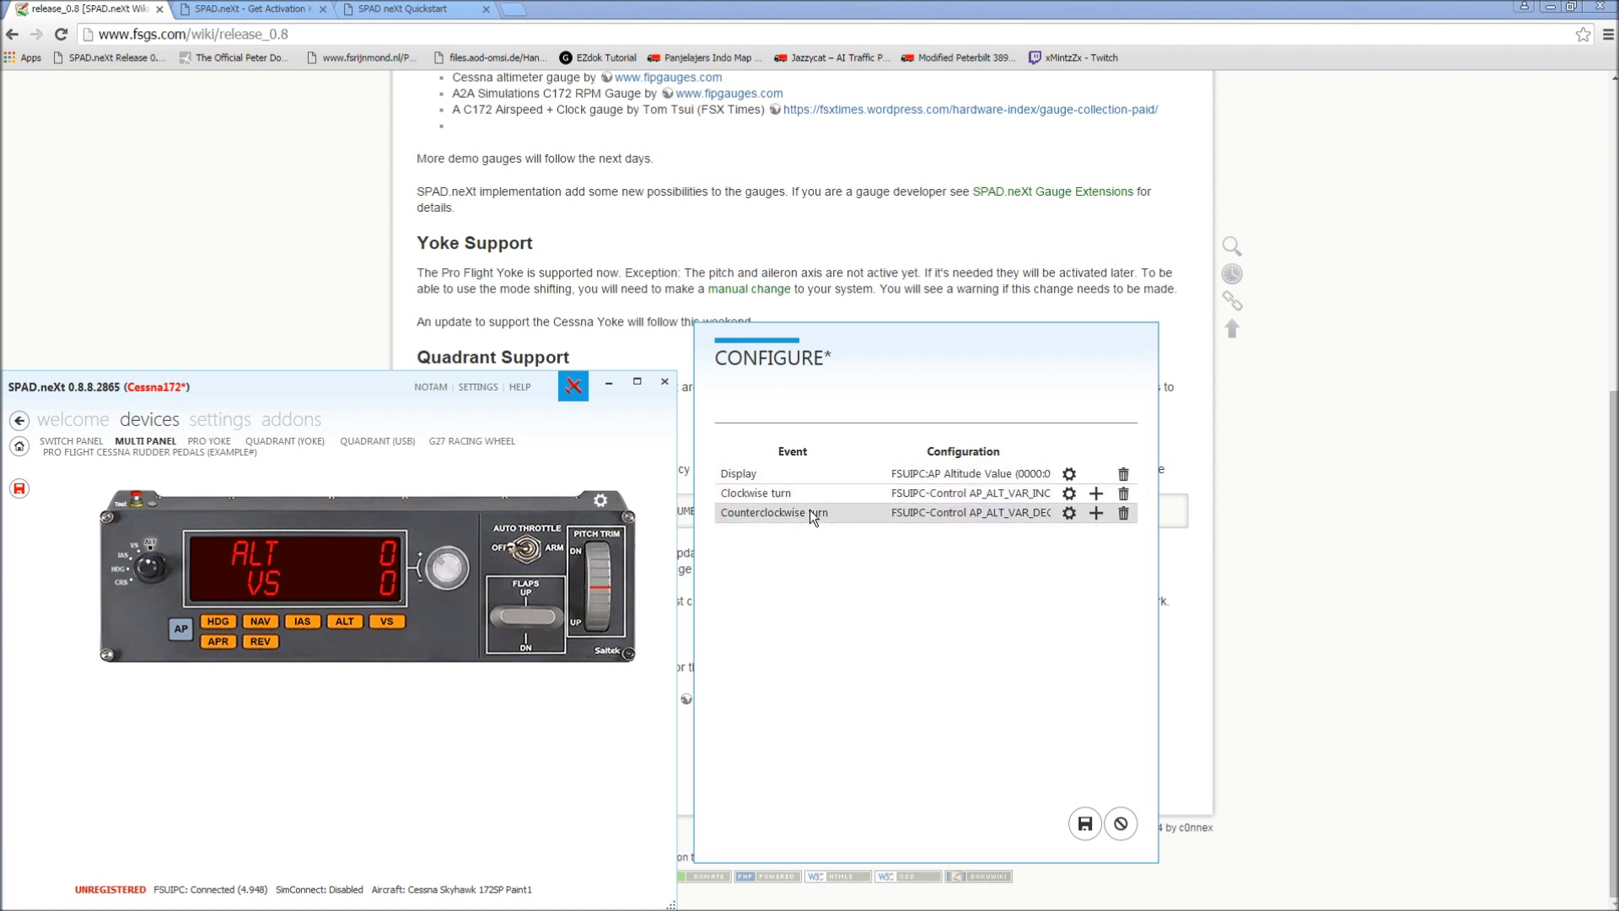
Save the altitude dial's event configuration, and check the autopilot altitude in Flight Simulator X before returning to SPAD.neXt
left_click(1085, 823)
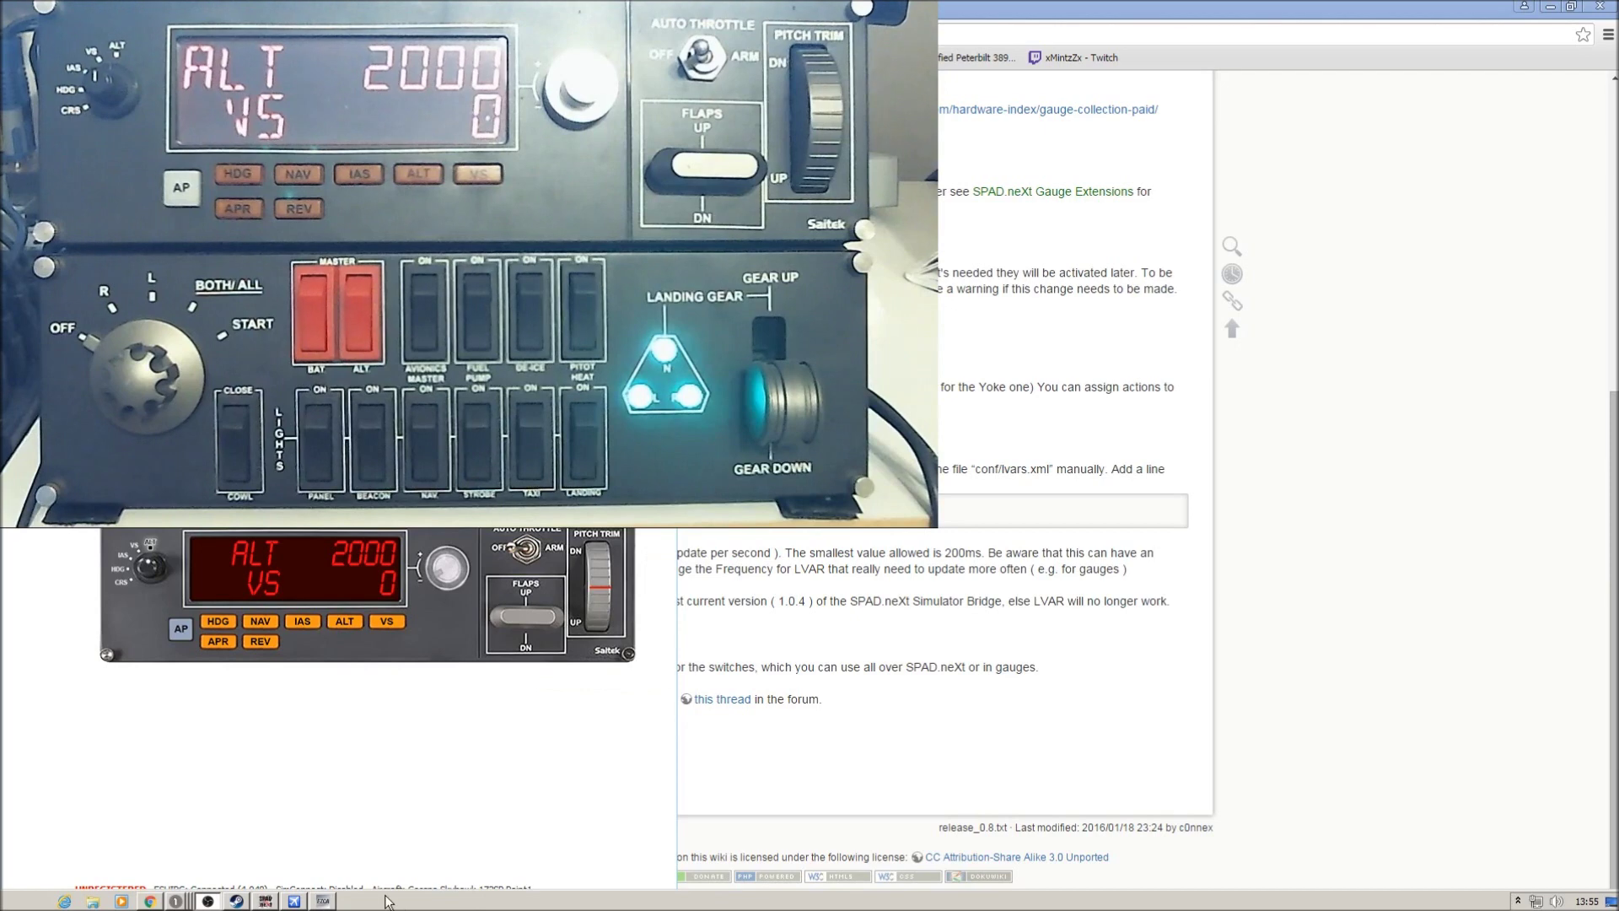
mouse_move(302, 906)
left_click(293, 901)
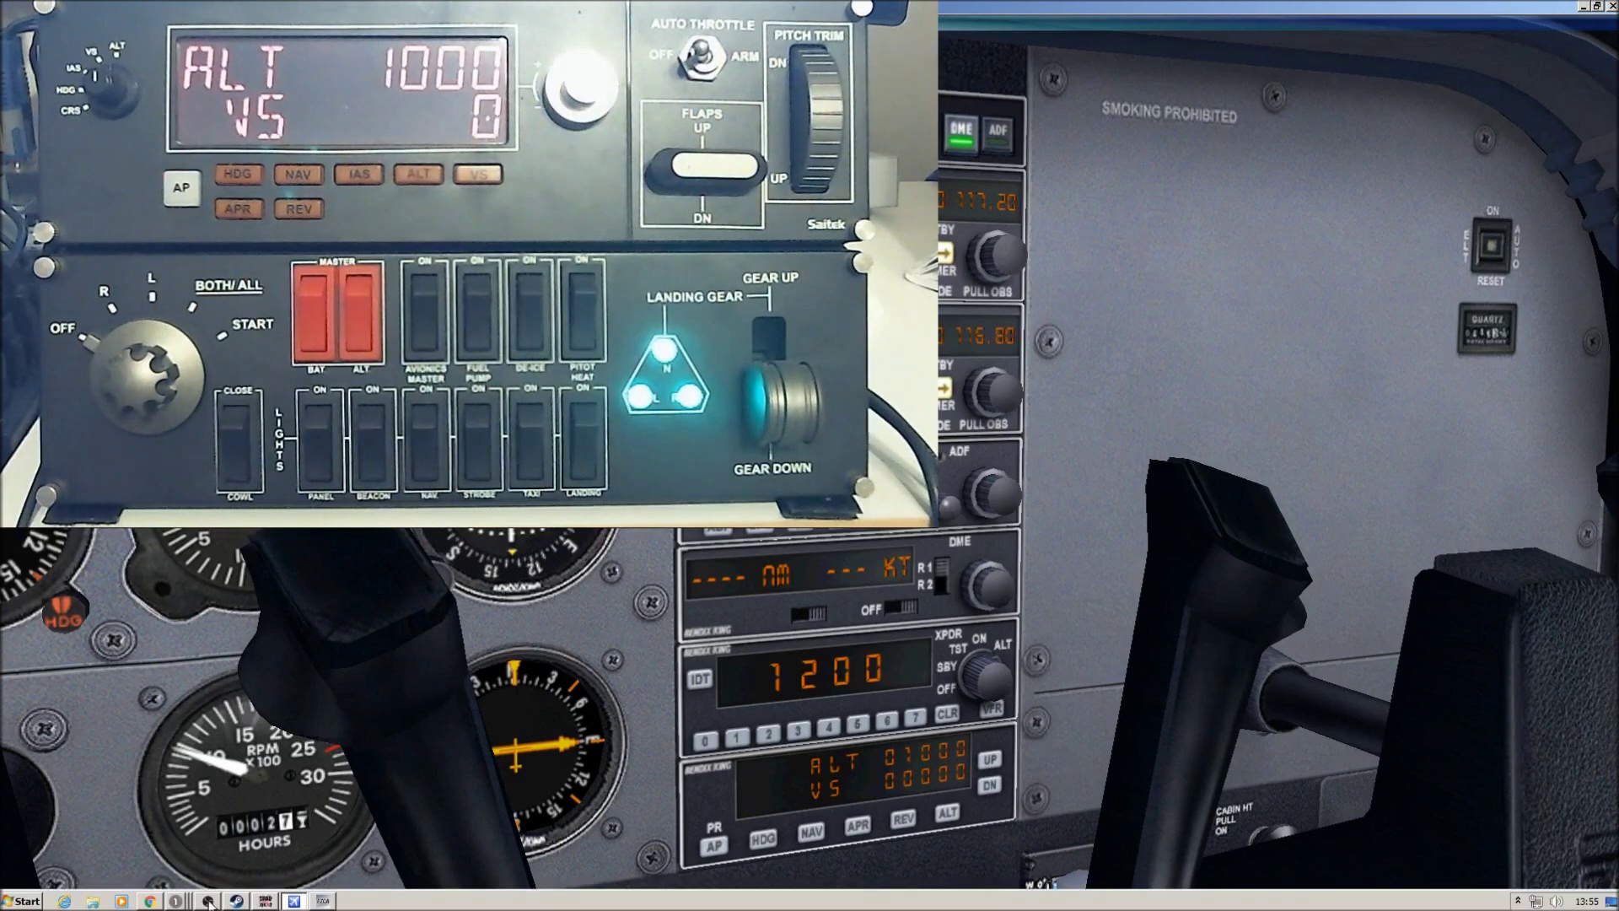
left_click(143, 901)
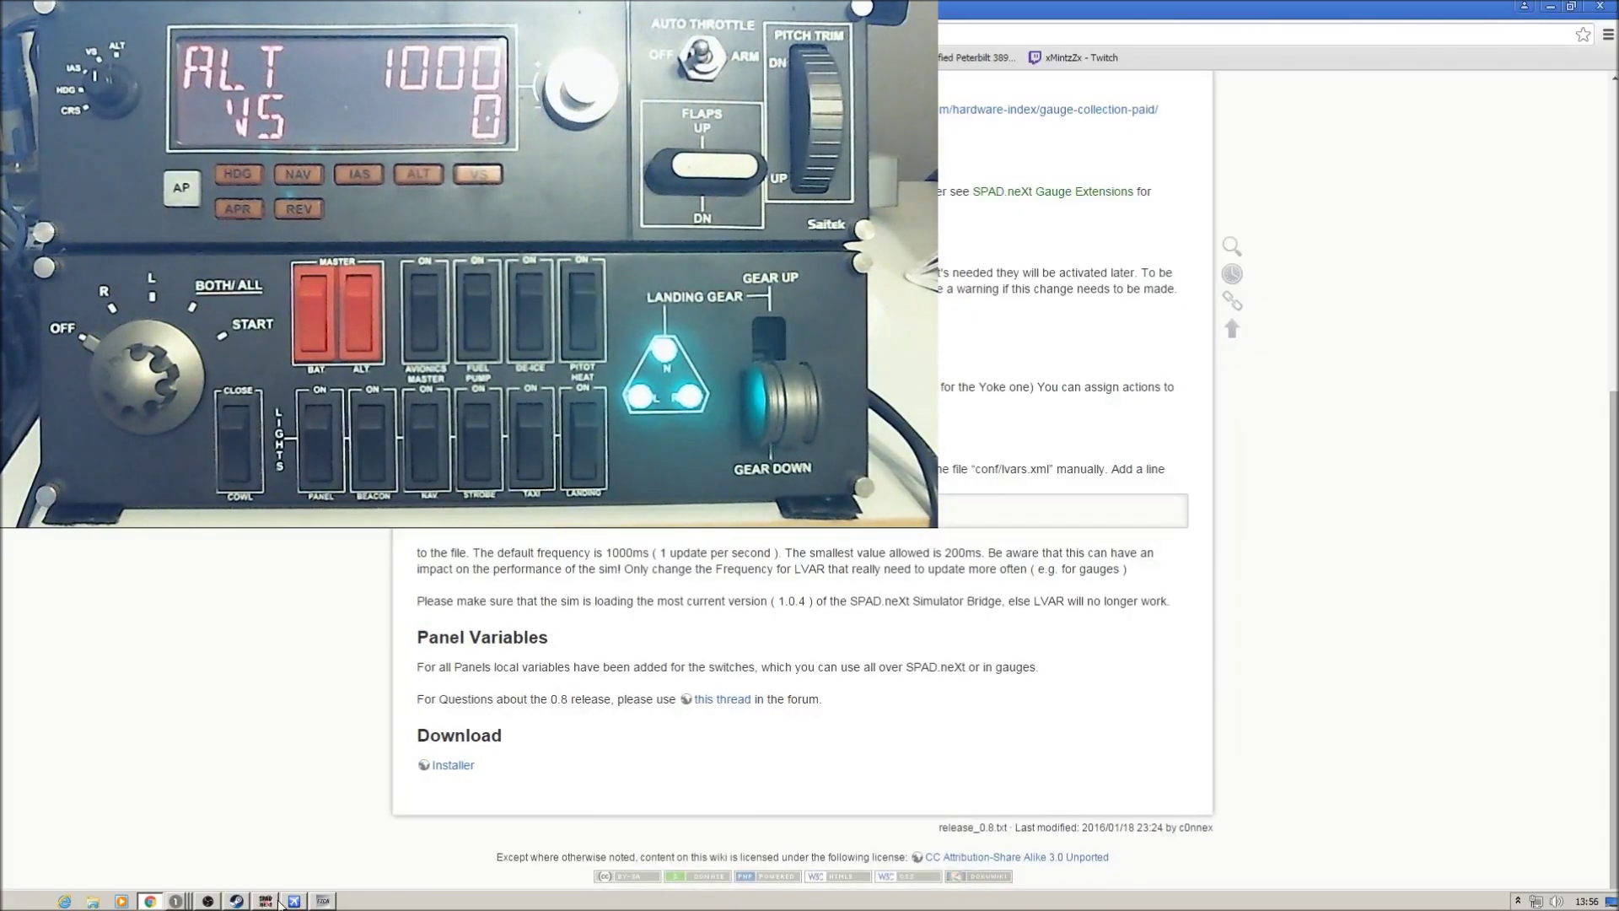
left_click(267, 901)
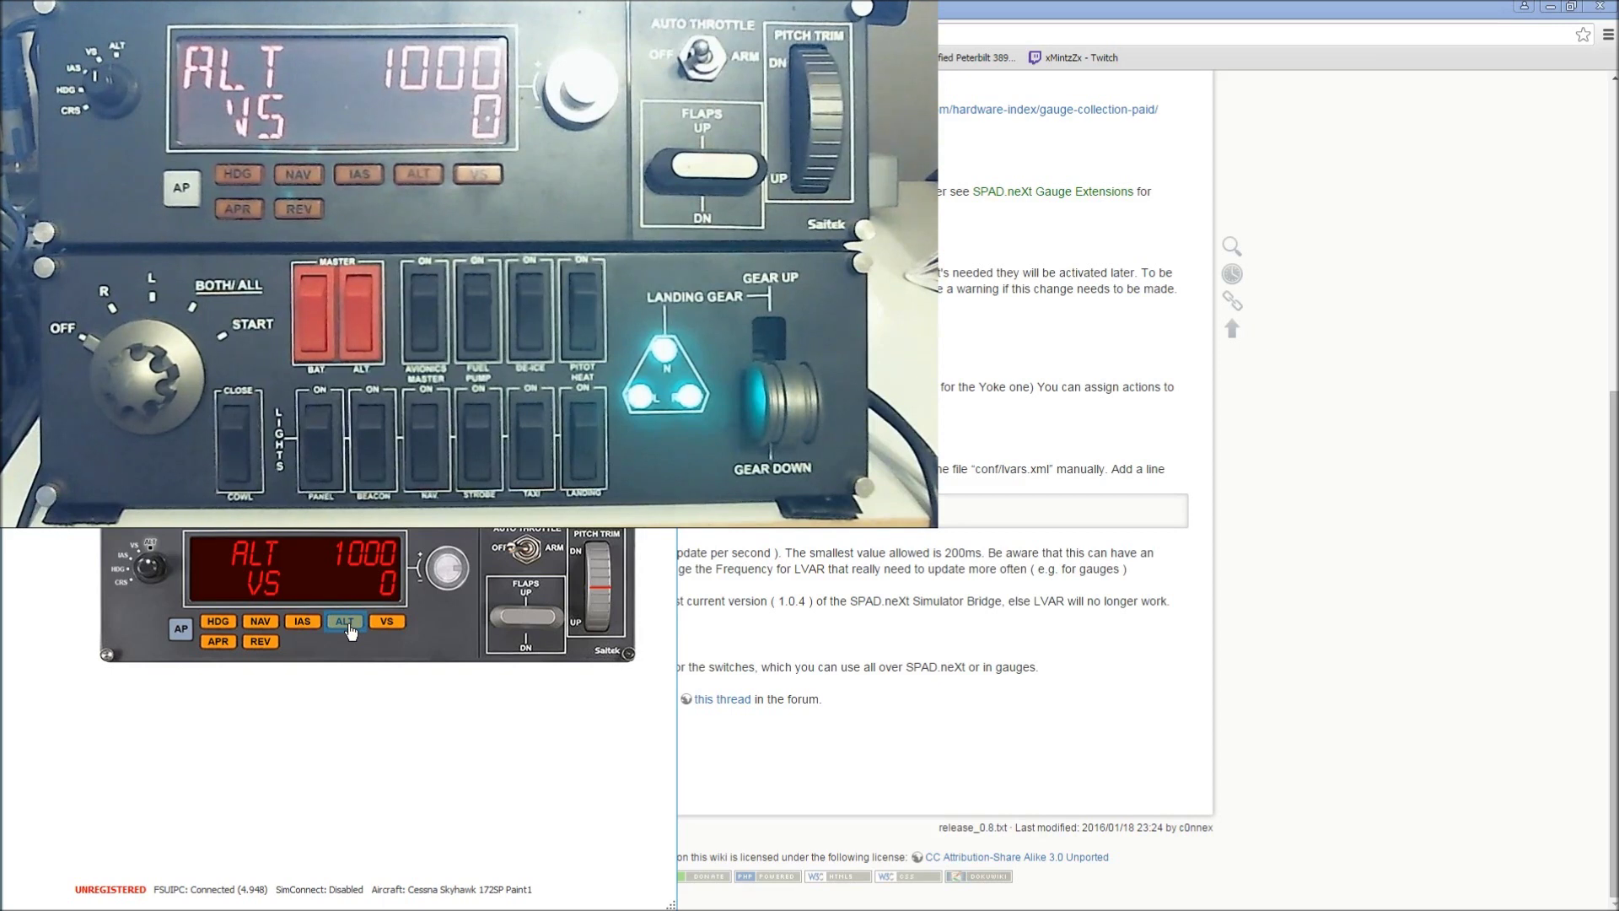
Set the ALT button's Button pressed event to the Simulation Control action and open the selection of the control to send
left_click(373, 700)
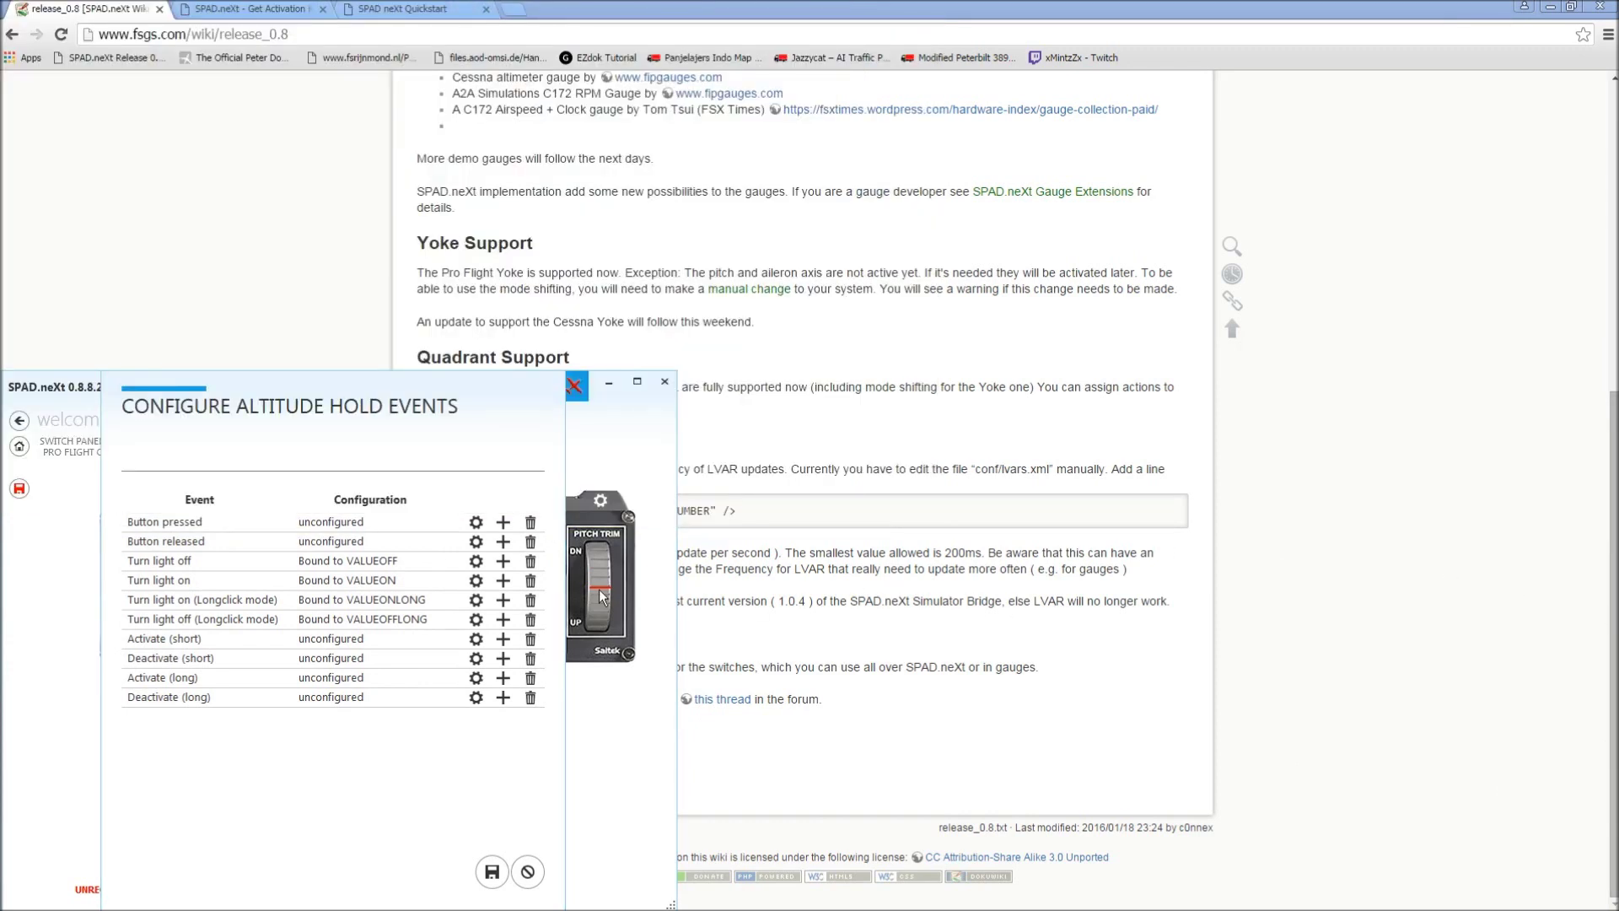
left_click(476, 522)
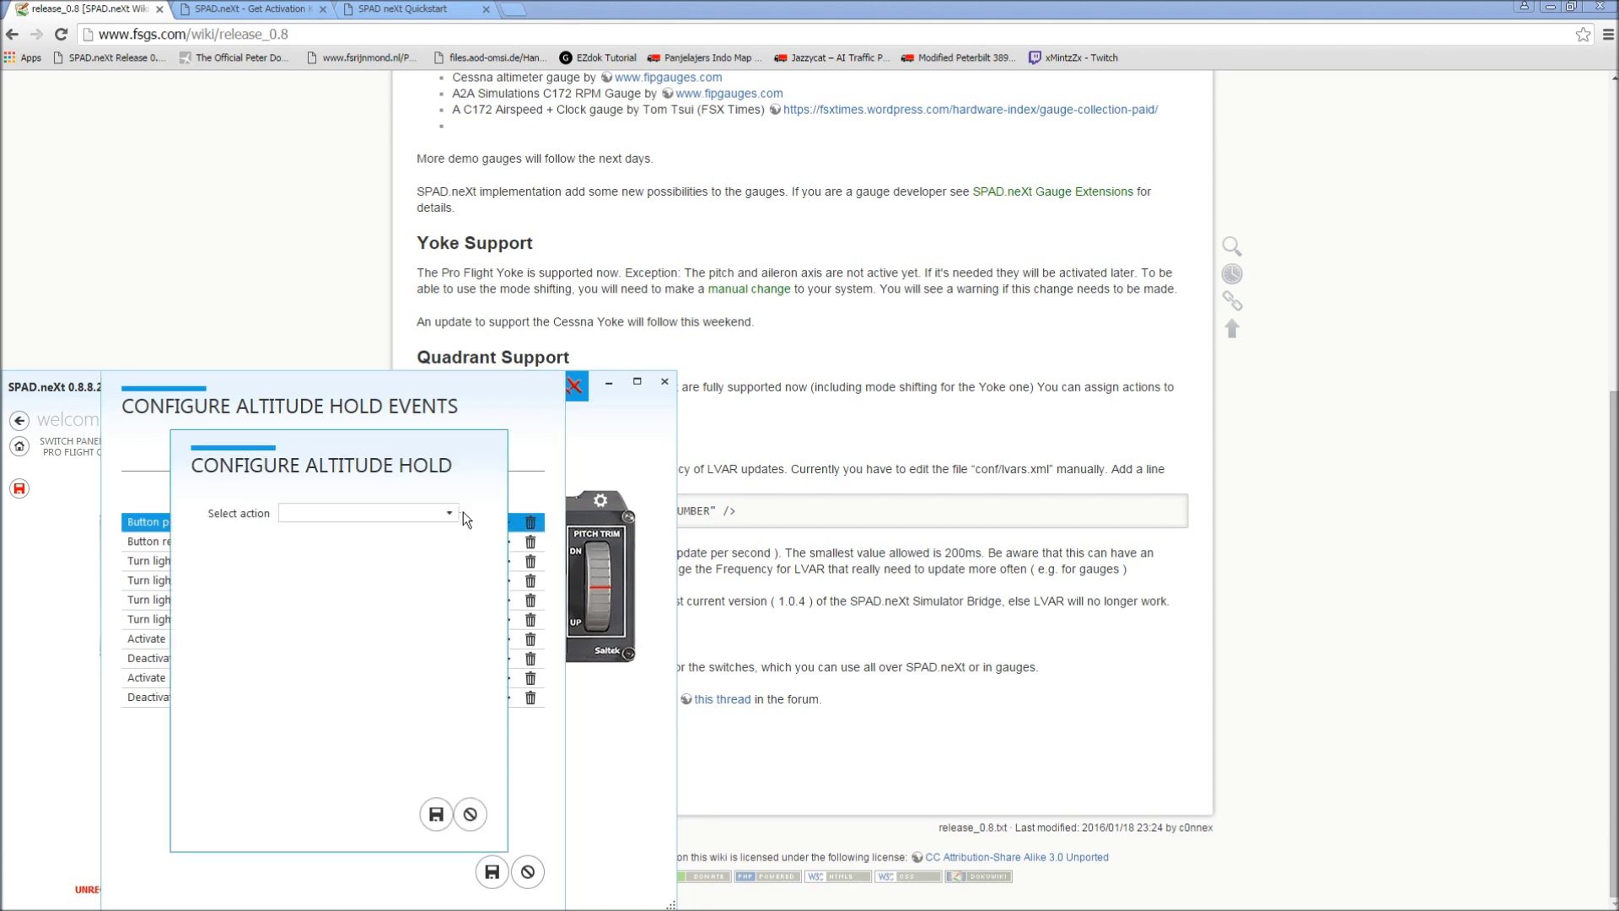
left_click(359, 543)
left_click(516, 570)
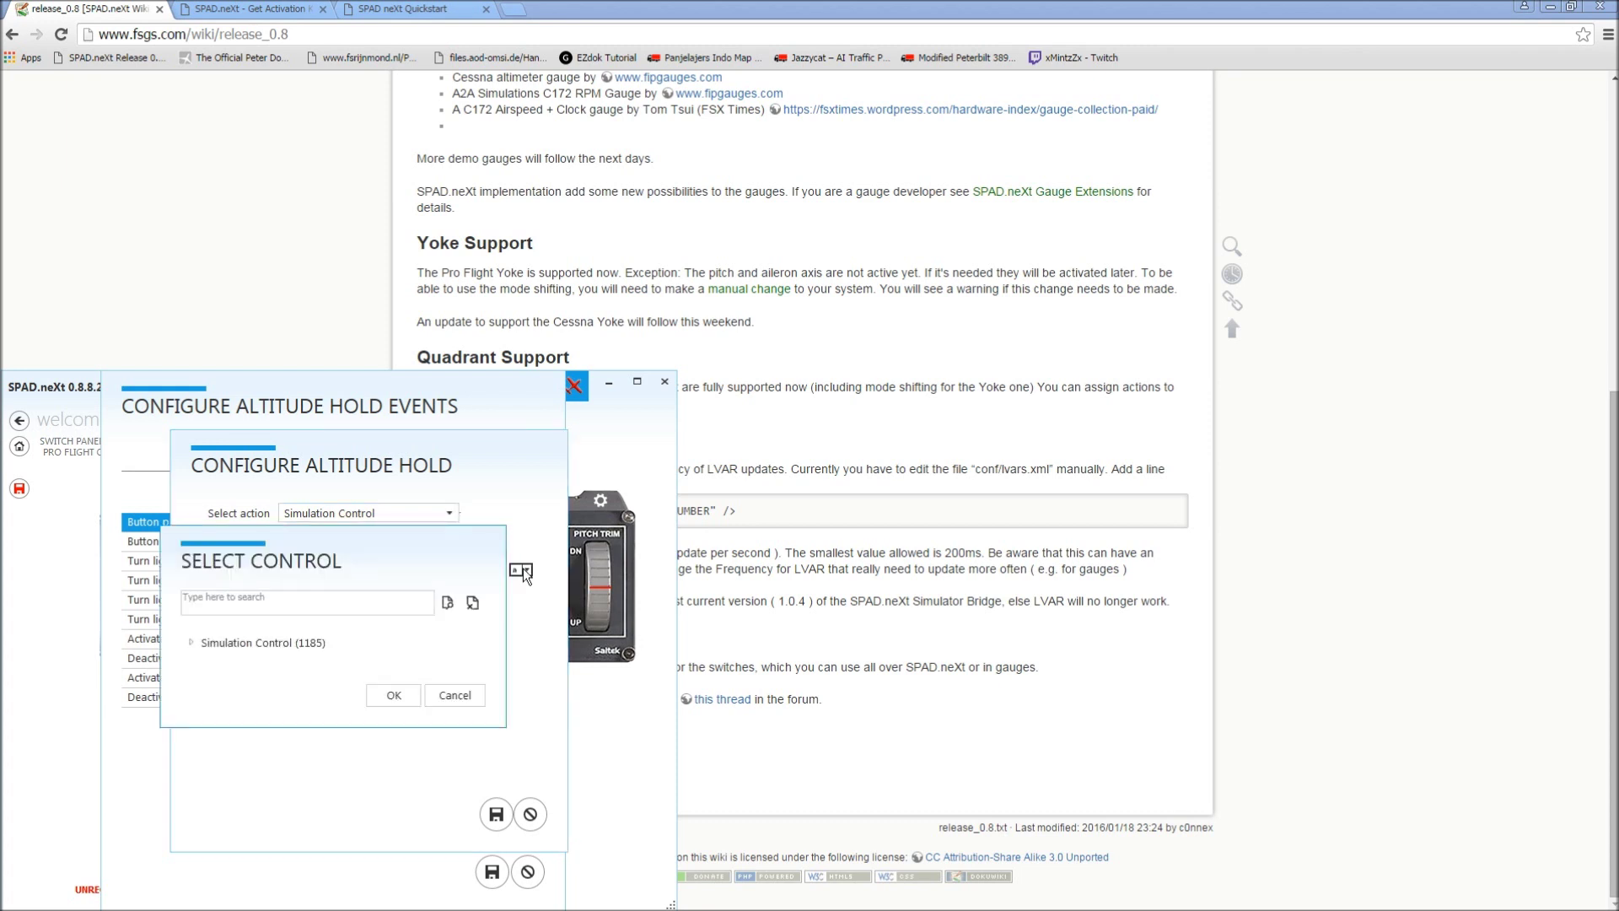
Choose the FSUIPC control AP_ALT_HOLD (0001:00BE) for the Button pressed event, and save the altitude hold configuration
left_click(192, 643)
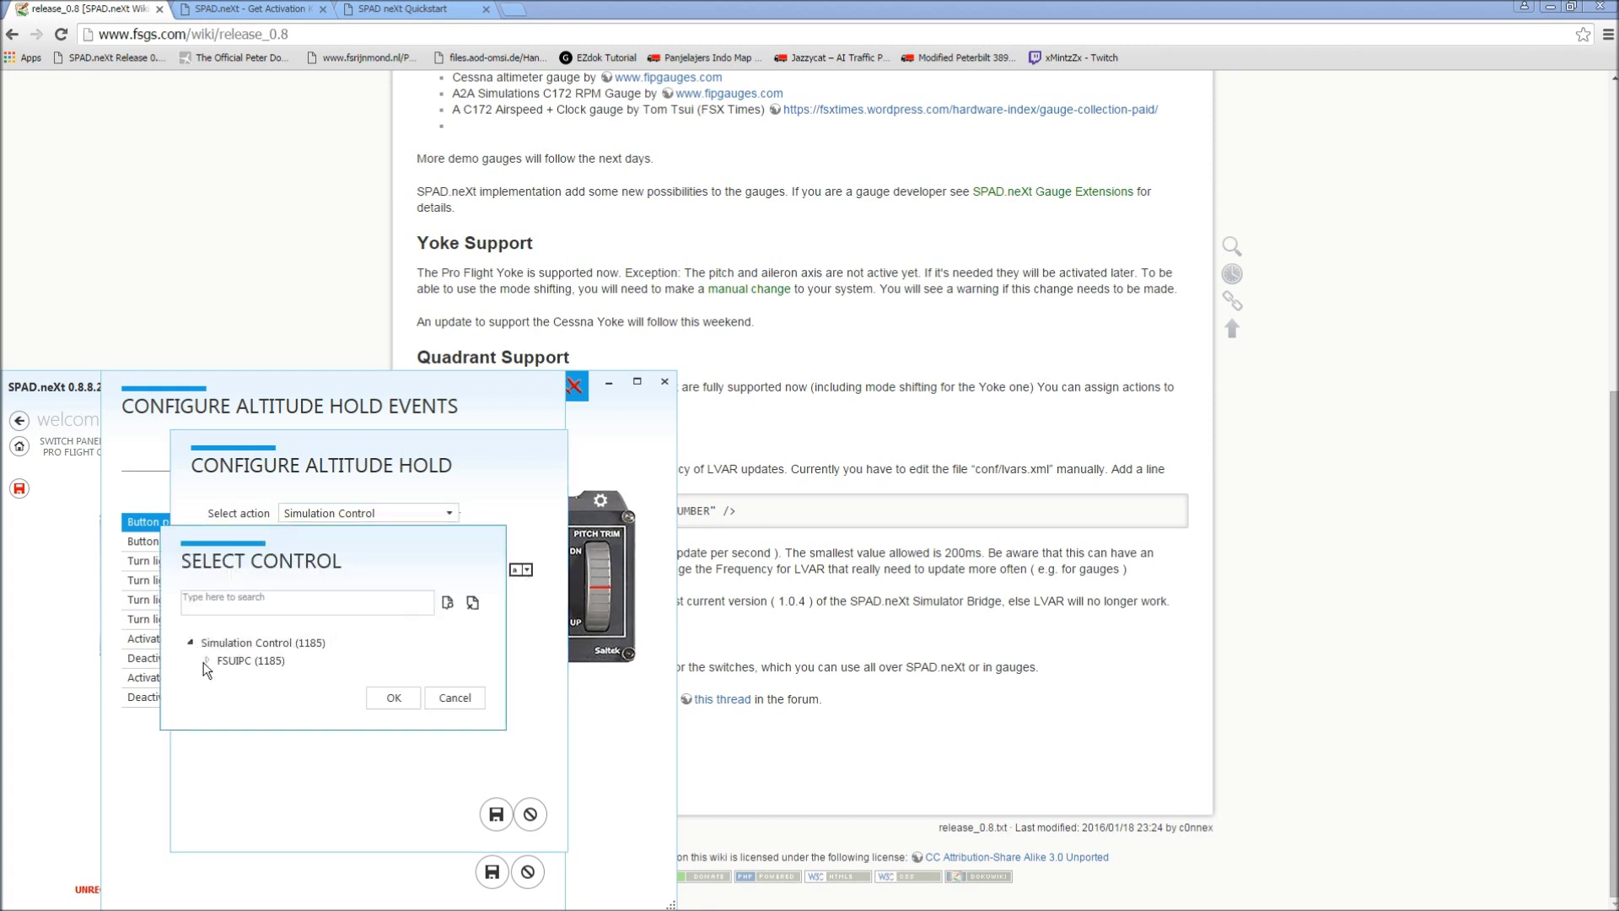
left_click(208, 661)
scroll(329, 733, "down", 5)
left_click_drag(436, 541, 878, 265)
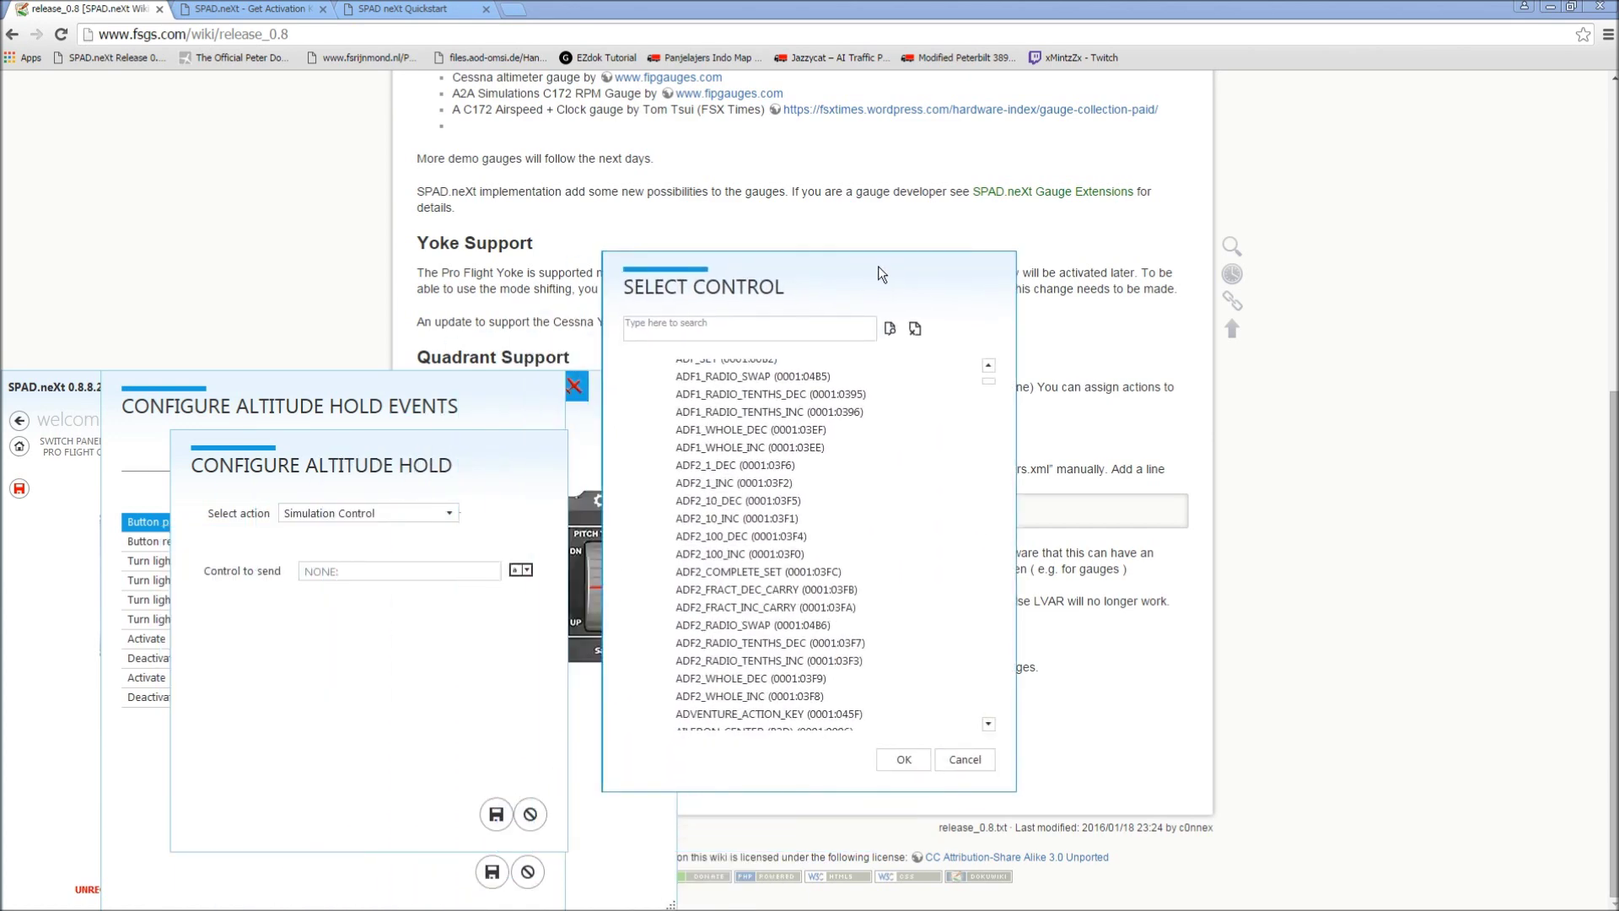
scroll(761, 489, "down", 3)
scroll(736, 533, "down", 8)
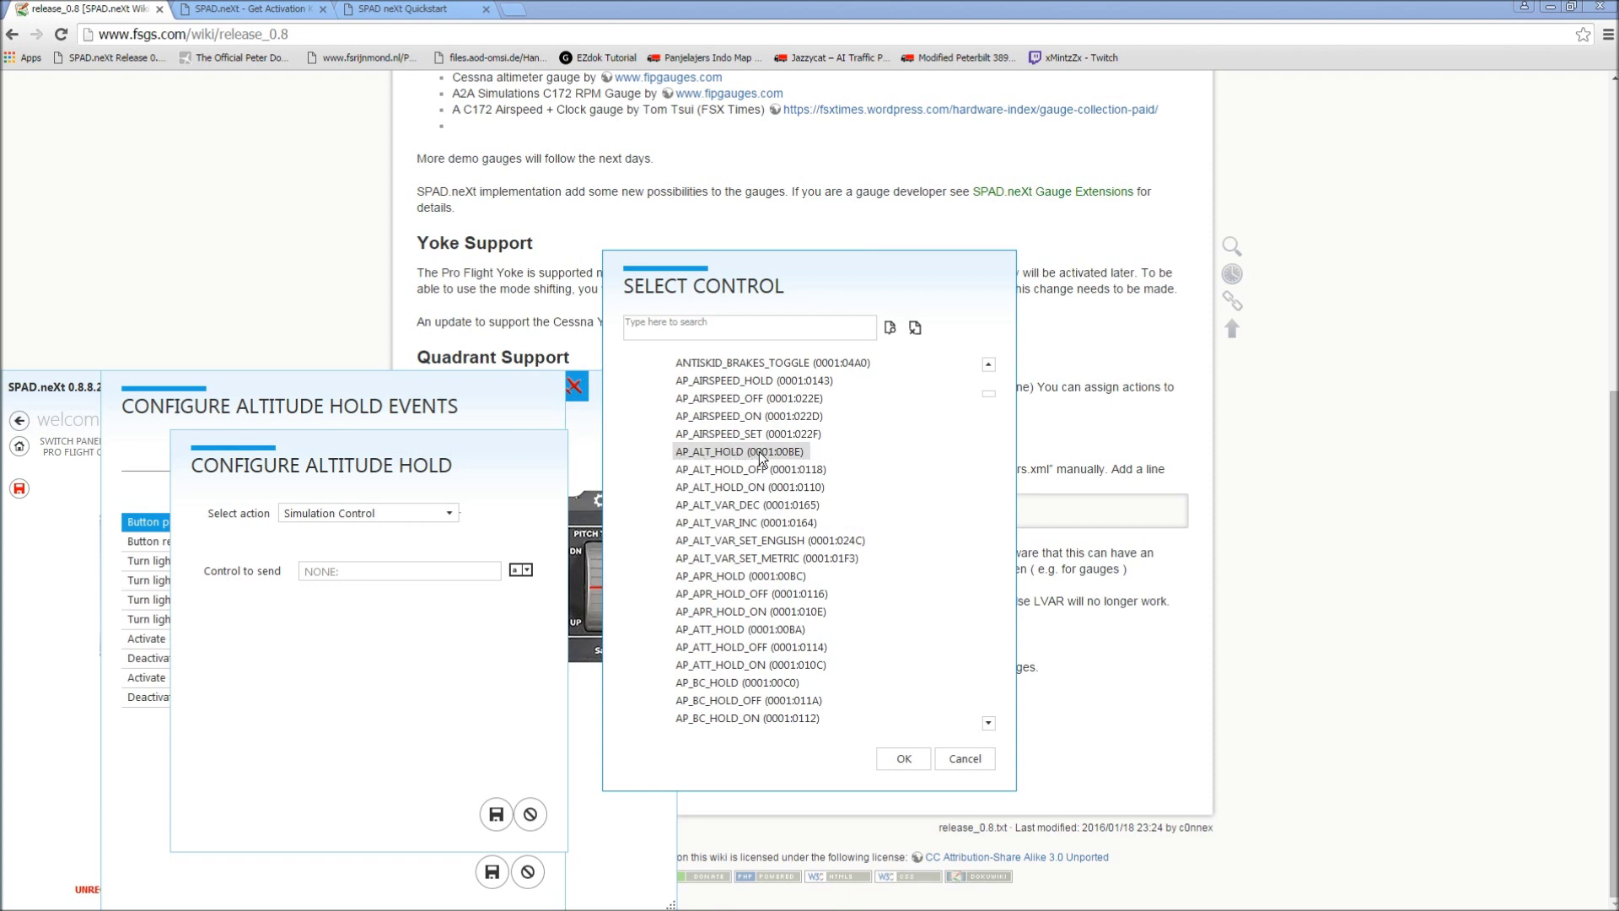
left_click(759, 452)
left_click(900, 758)
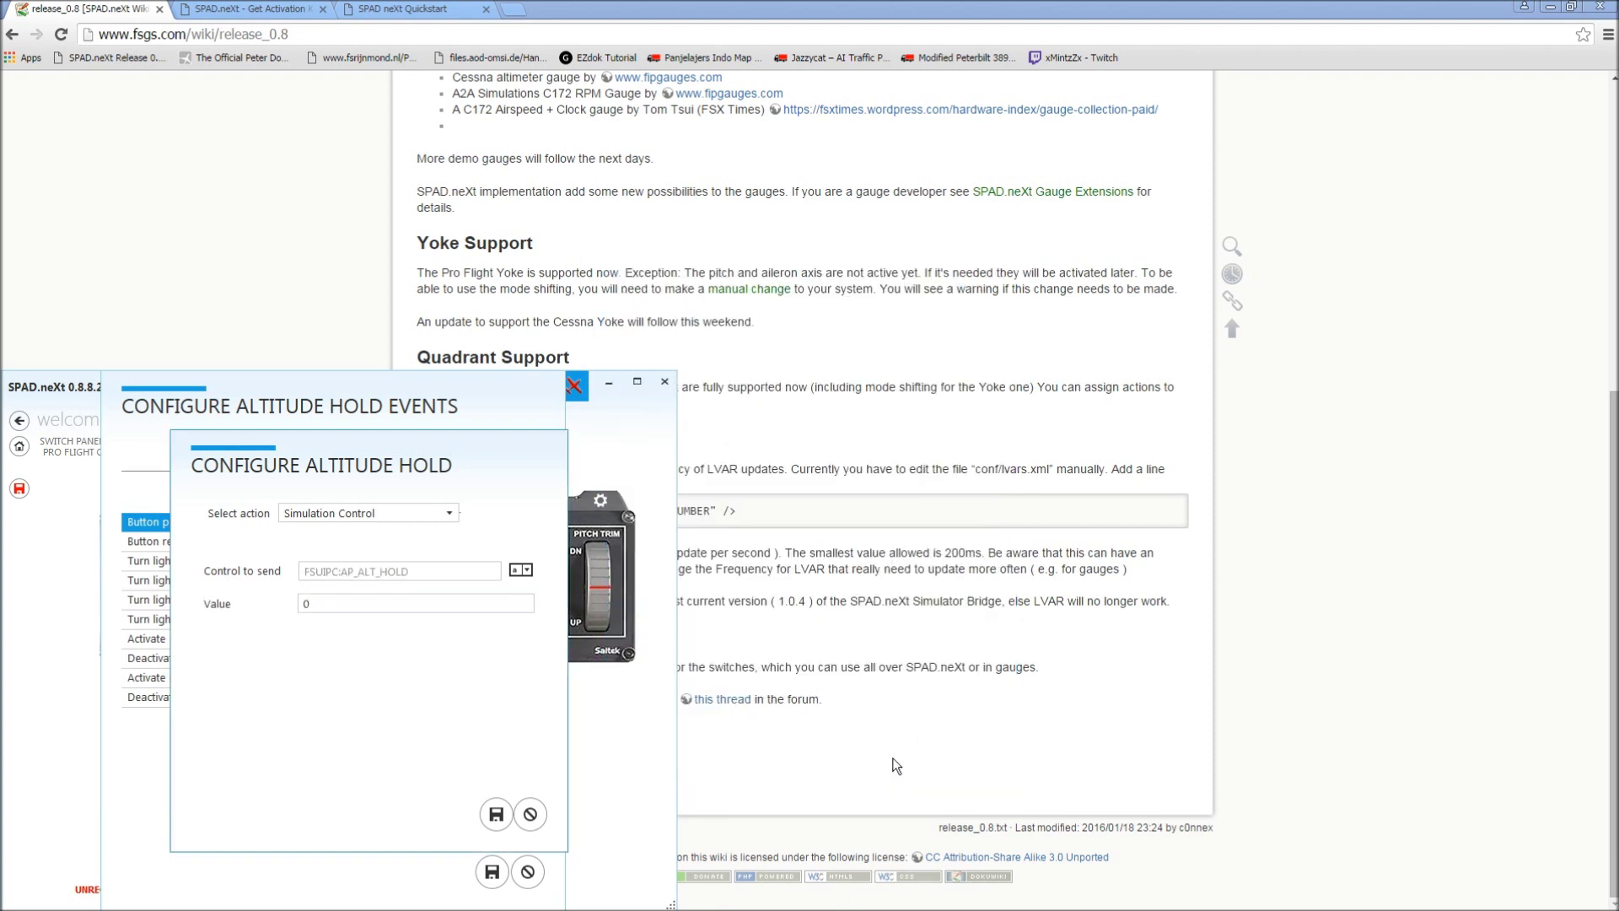
left_click(495, 815)
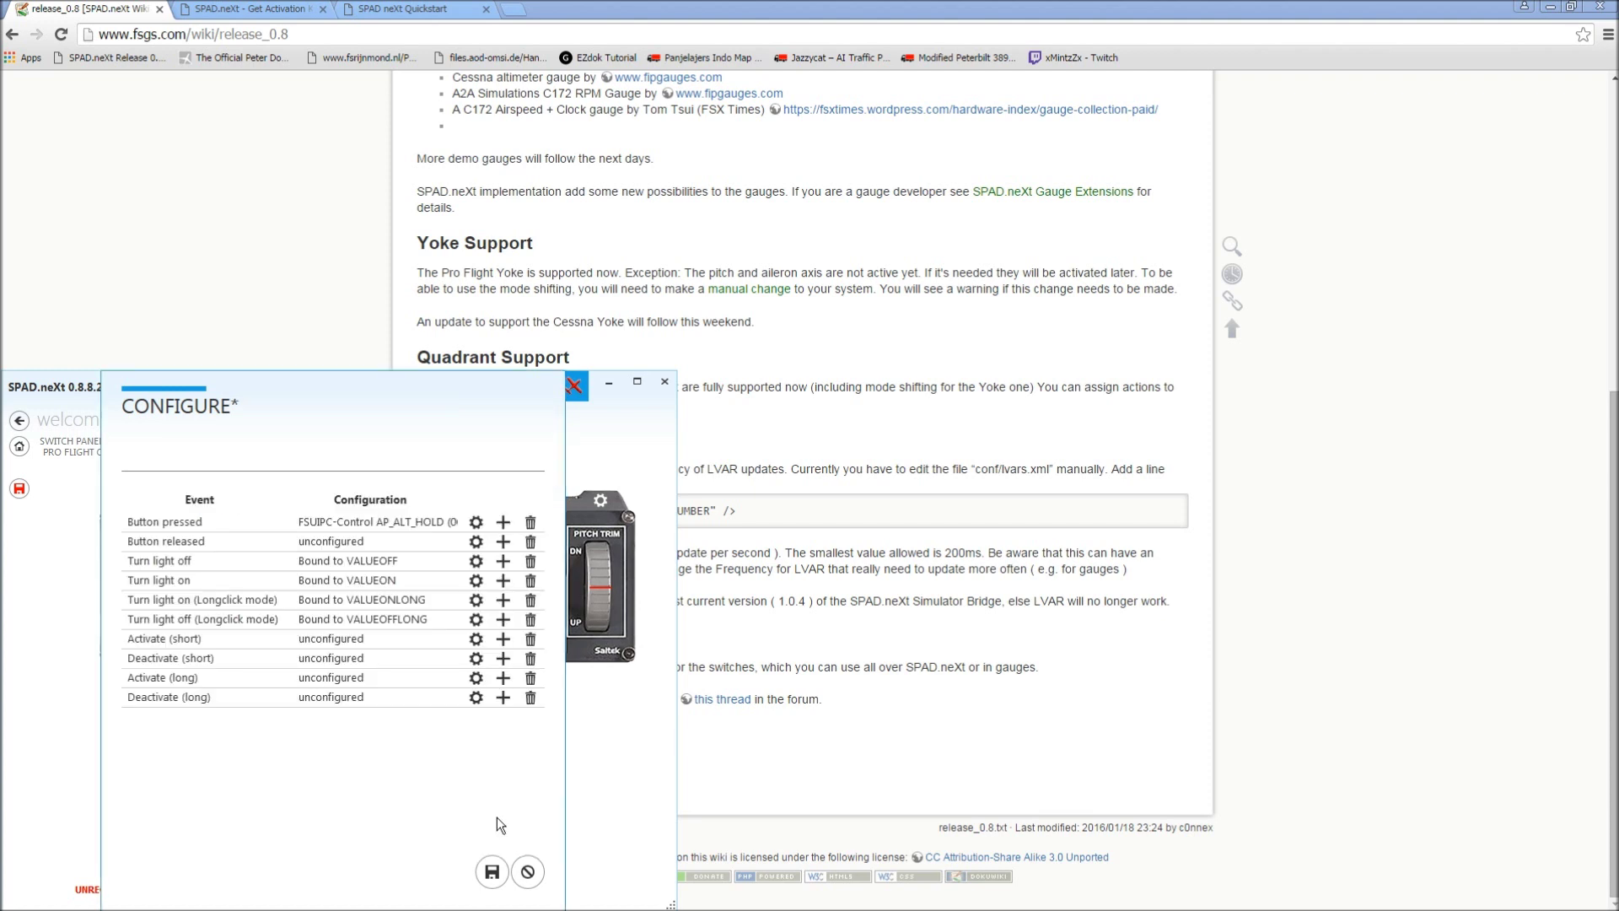
left_click(491, 872)
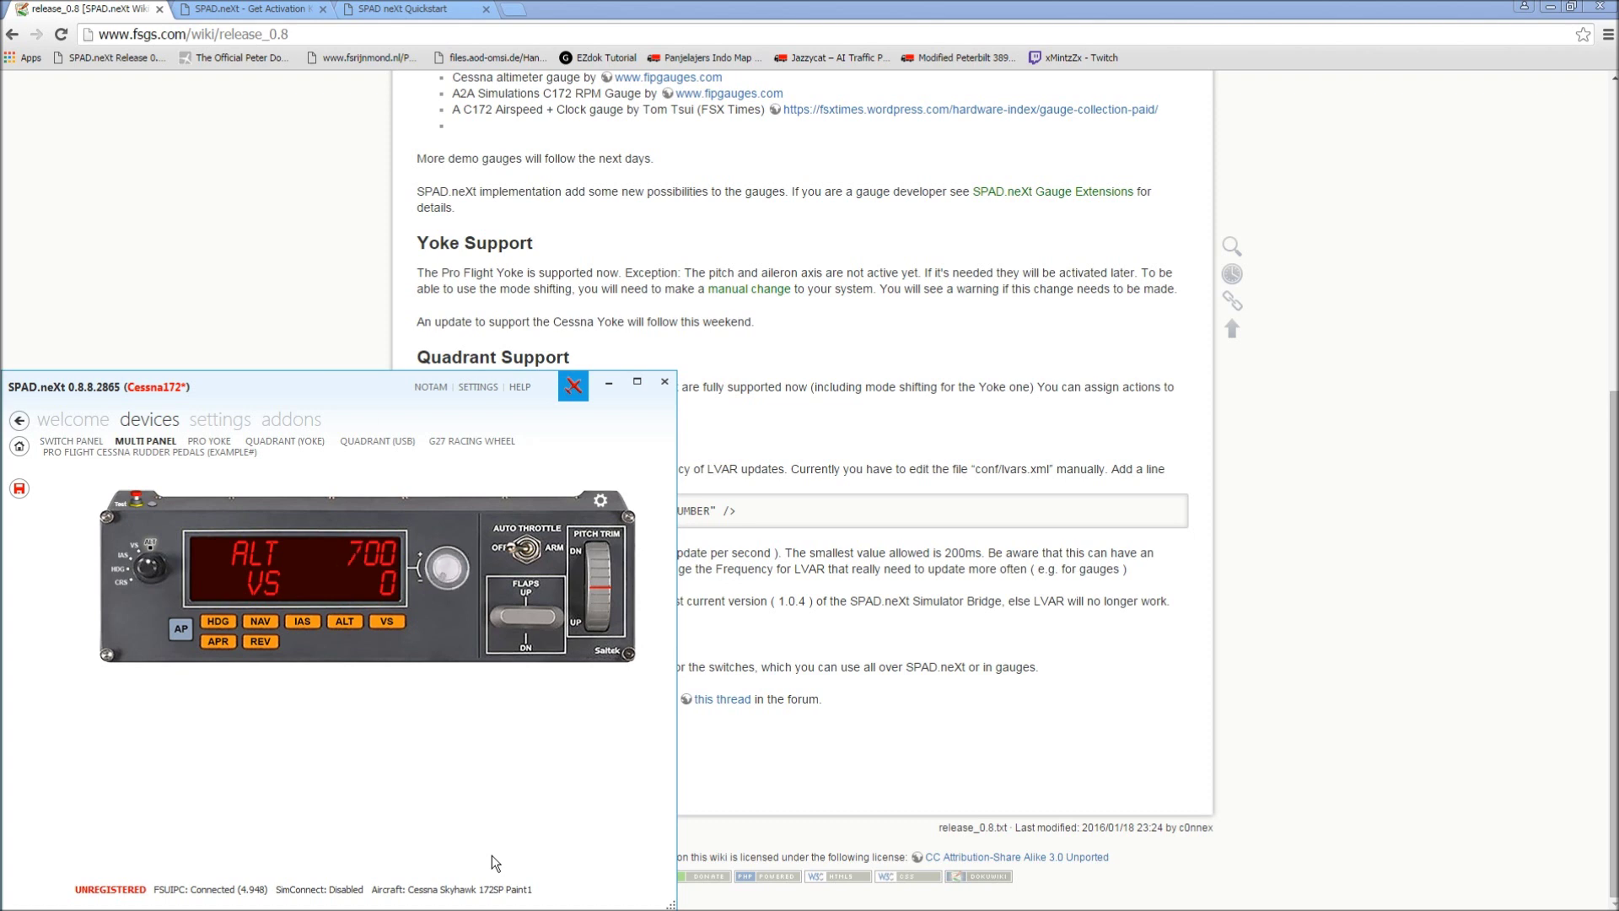
Switch to Flight Simulator X, check the altimeter against the autopilot's altitude selector, and turn the autopilot off
mouse_move(347, 908)
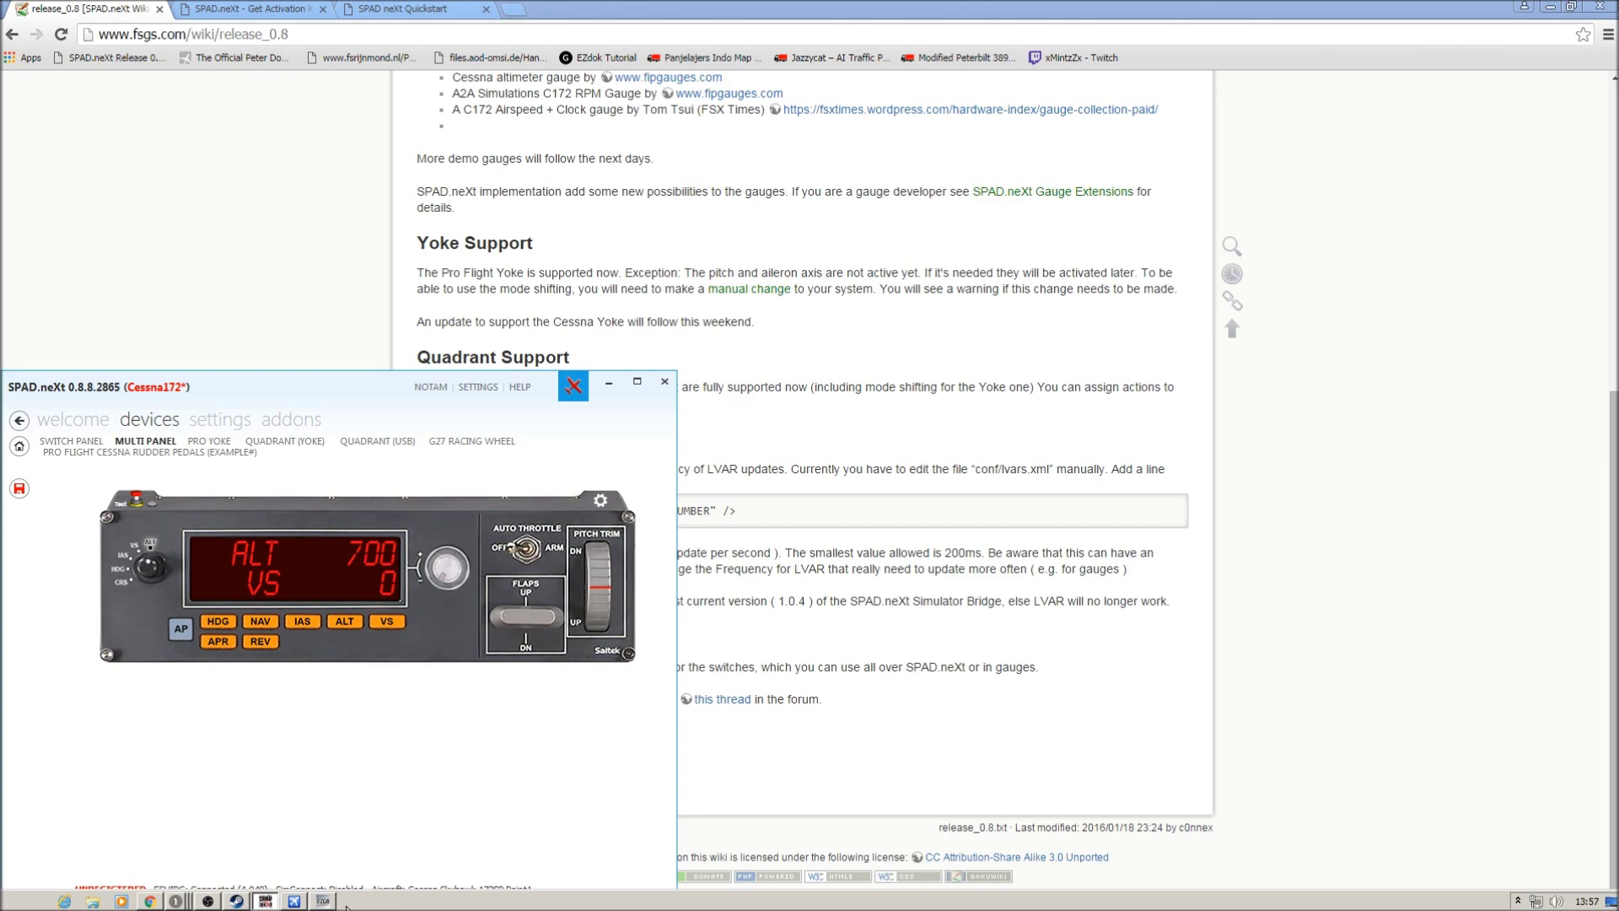
left_click(293, 901)
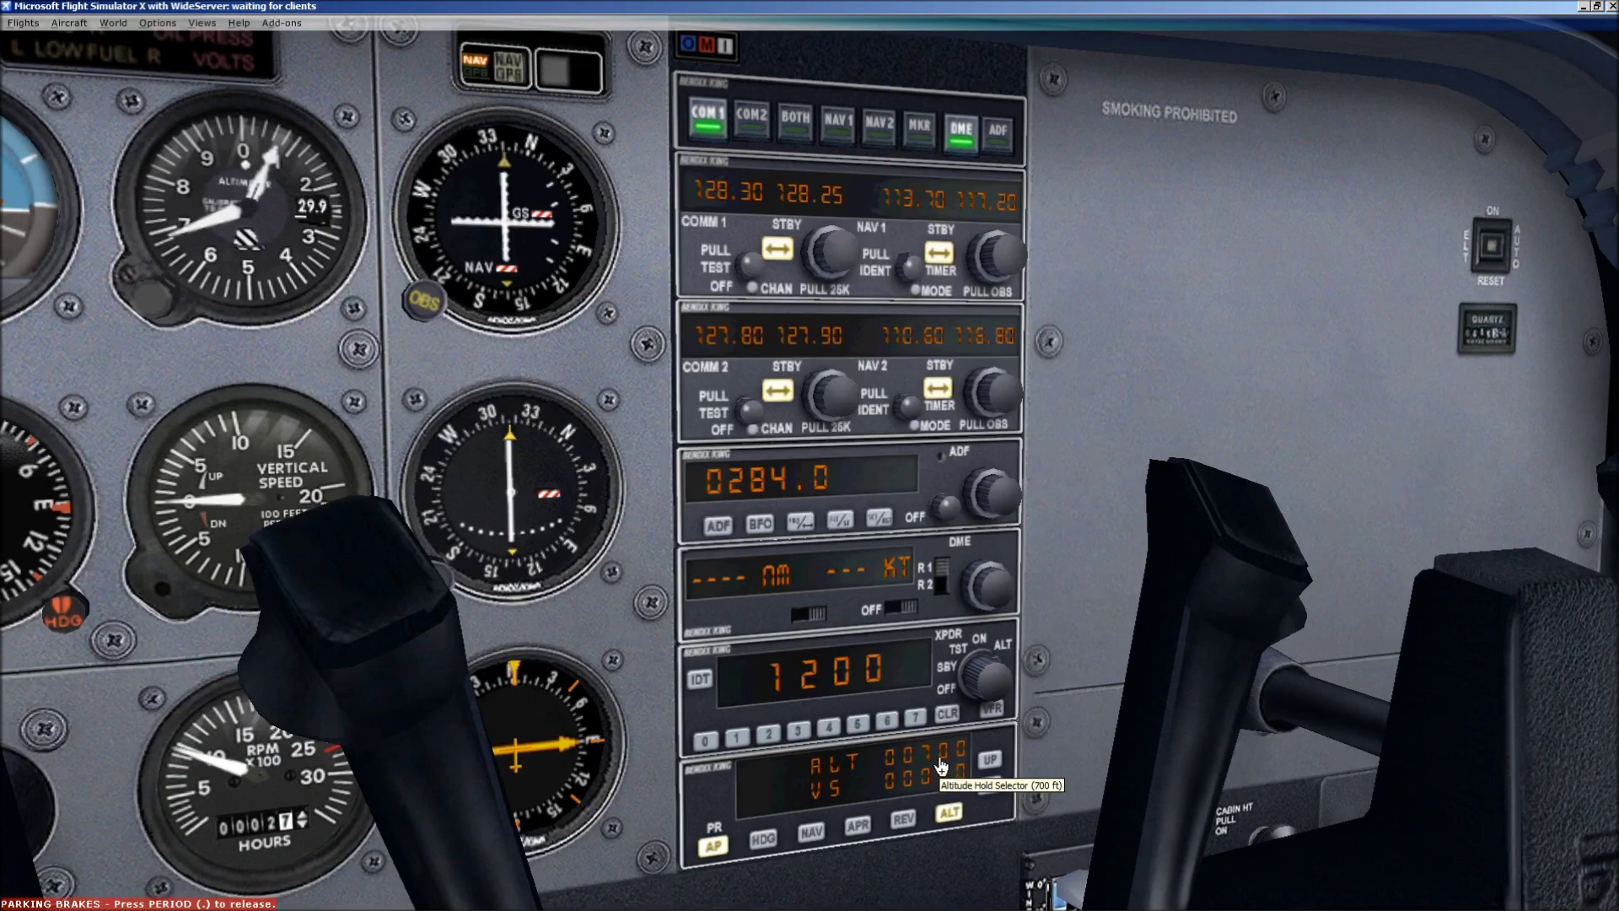
key("ctrl+1")
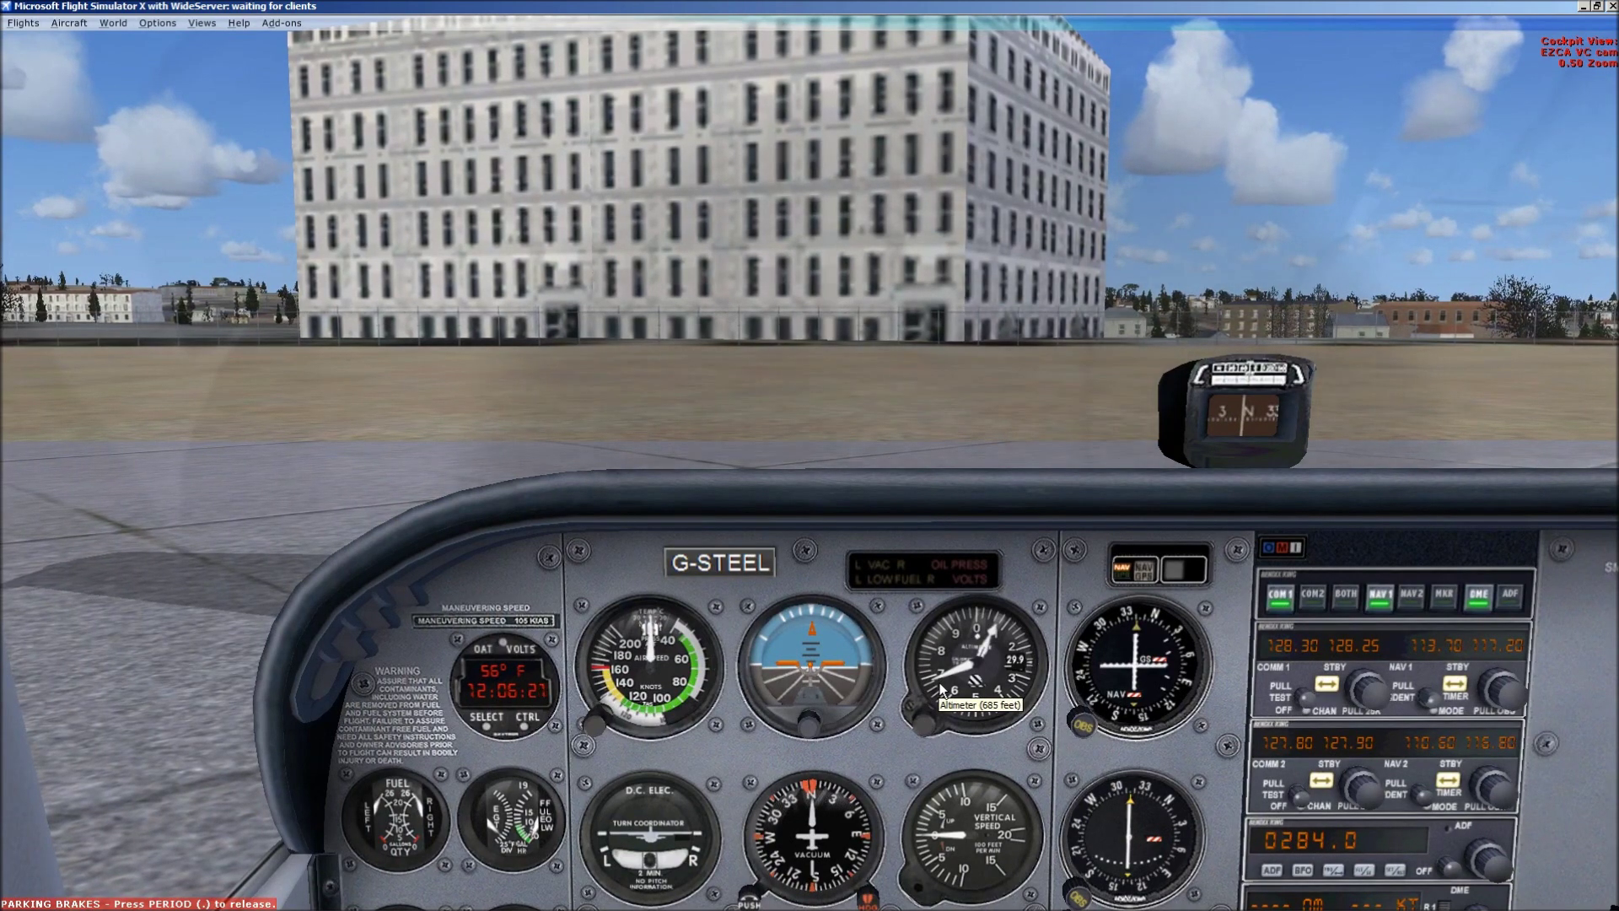
key("2")
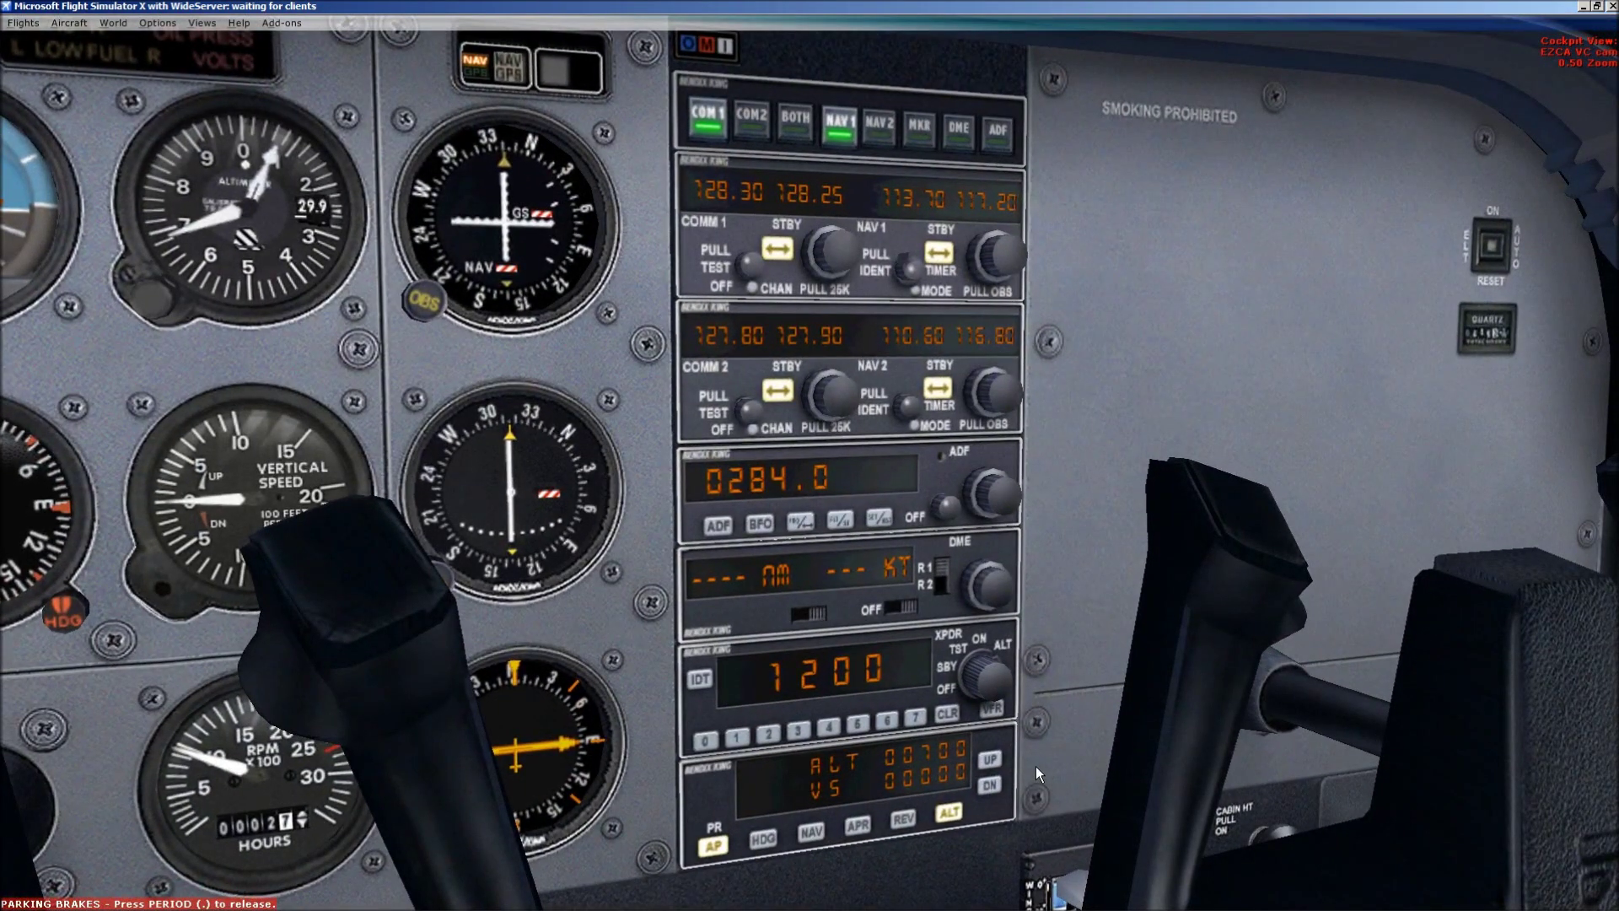
key("z")
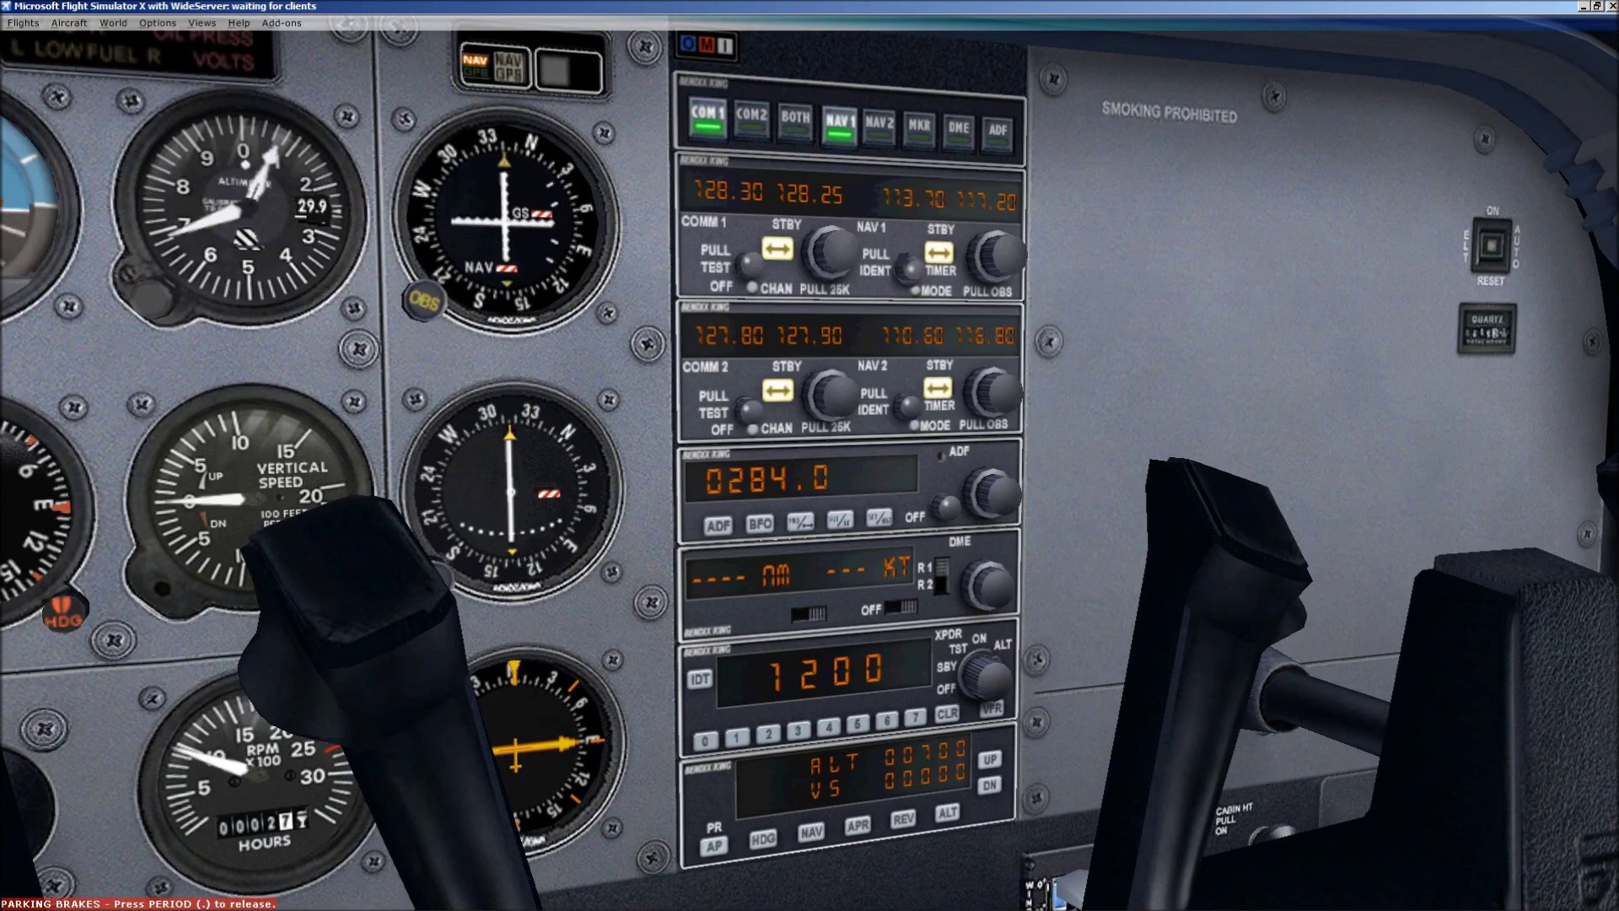
Return to SPAD.neXt with the browser behind it and show the Switch Panel device
mouse_move(240, 904)
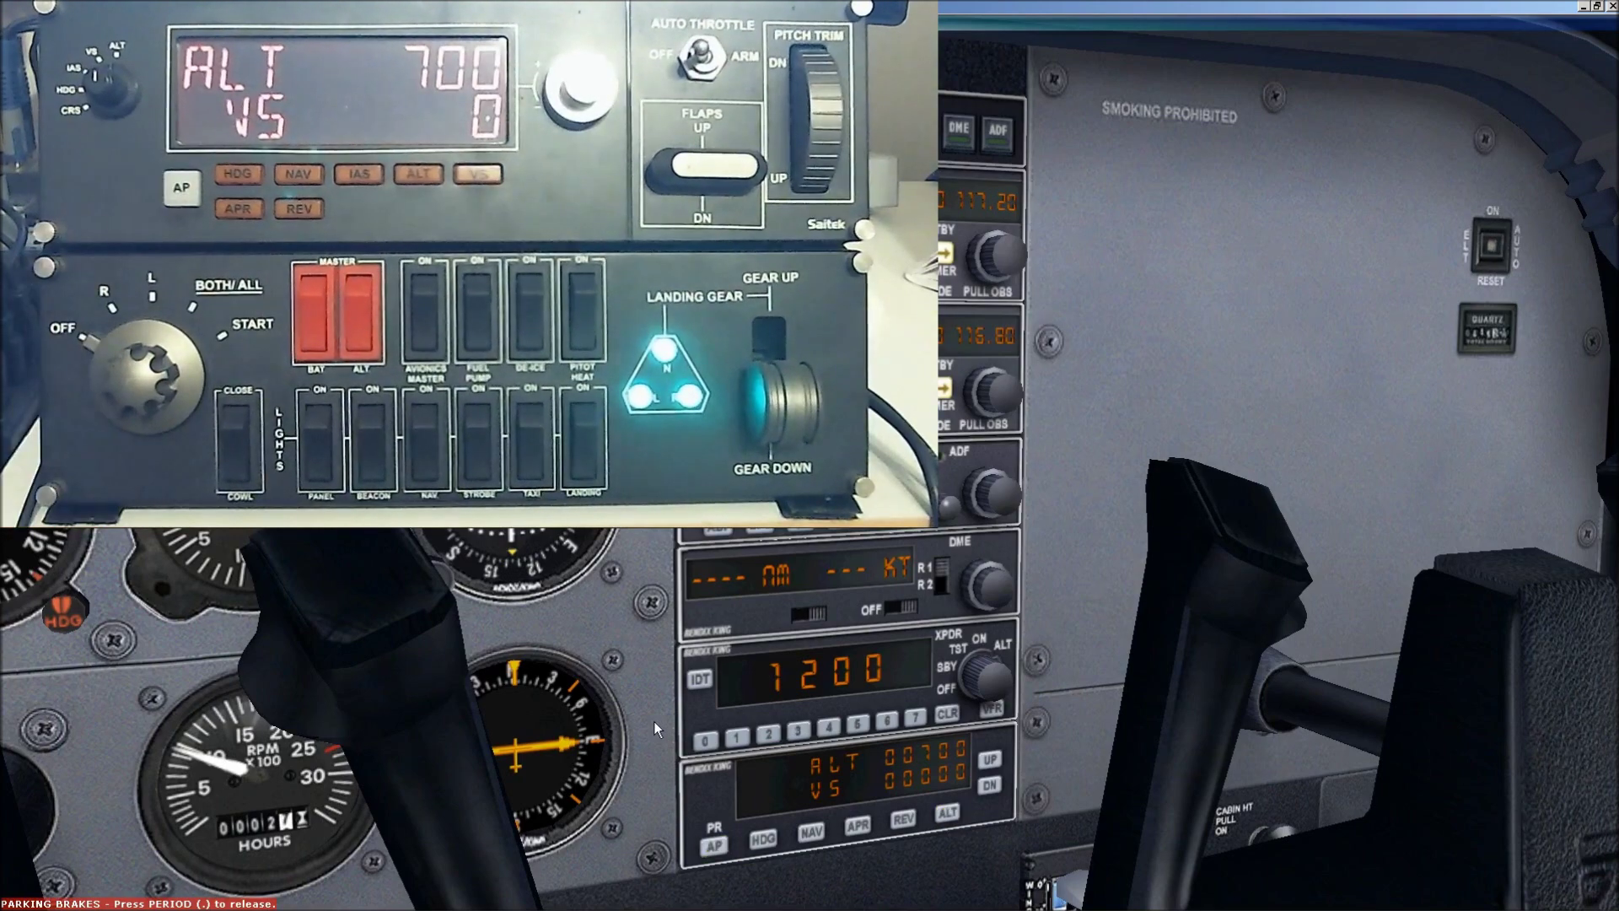
mouse_move(4, 902)
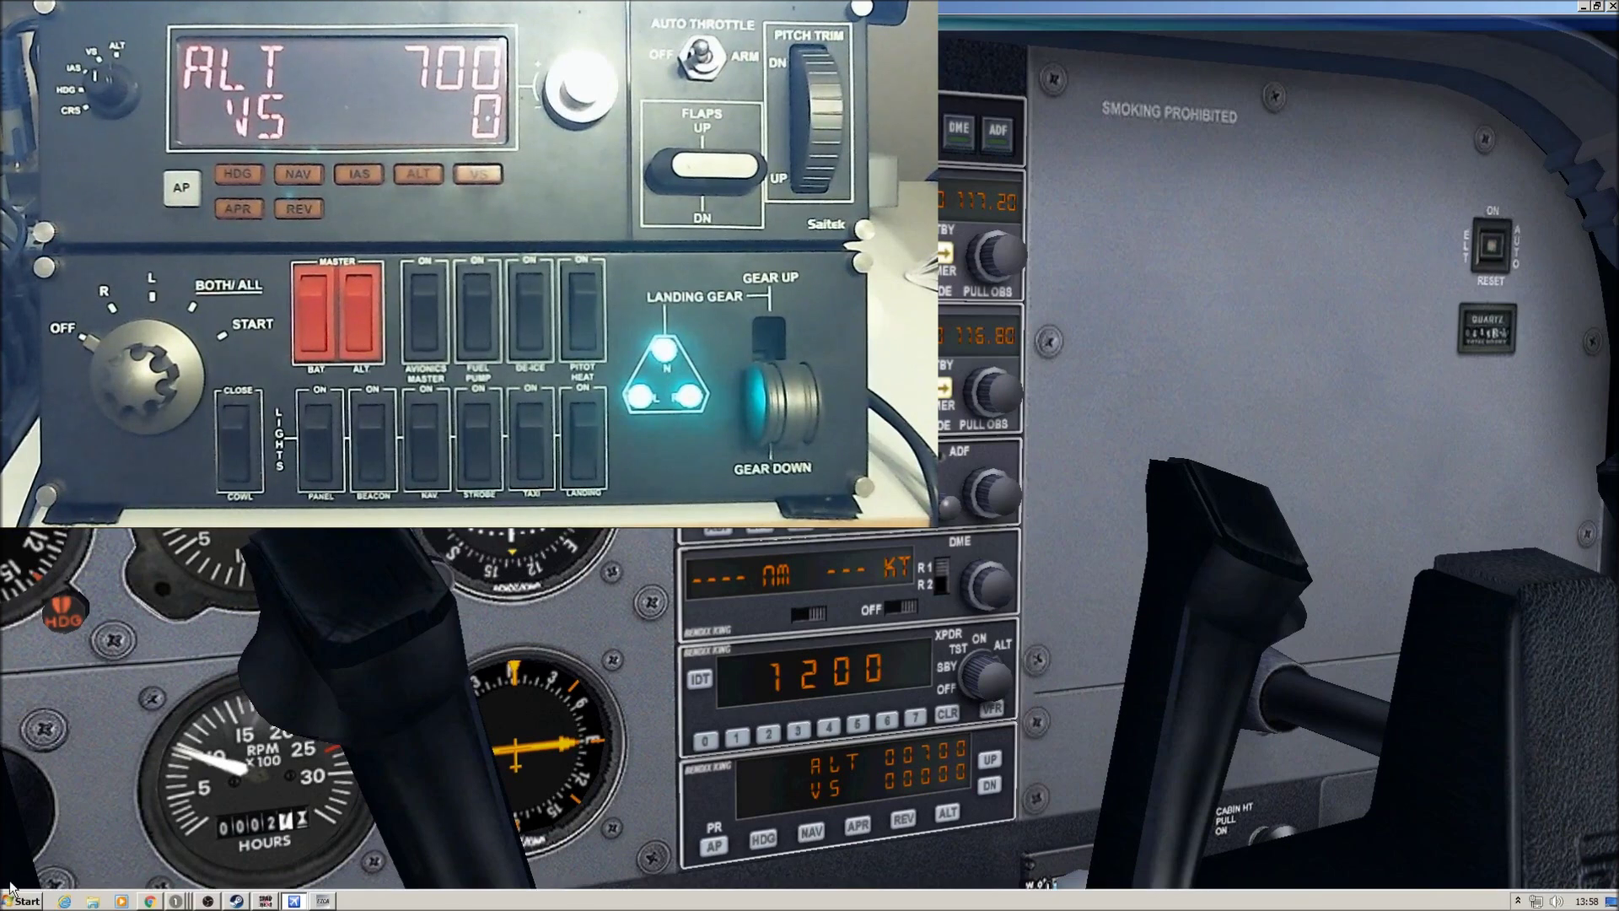
left_click(266, 901)
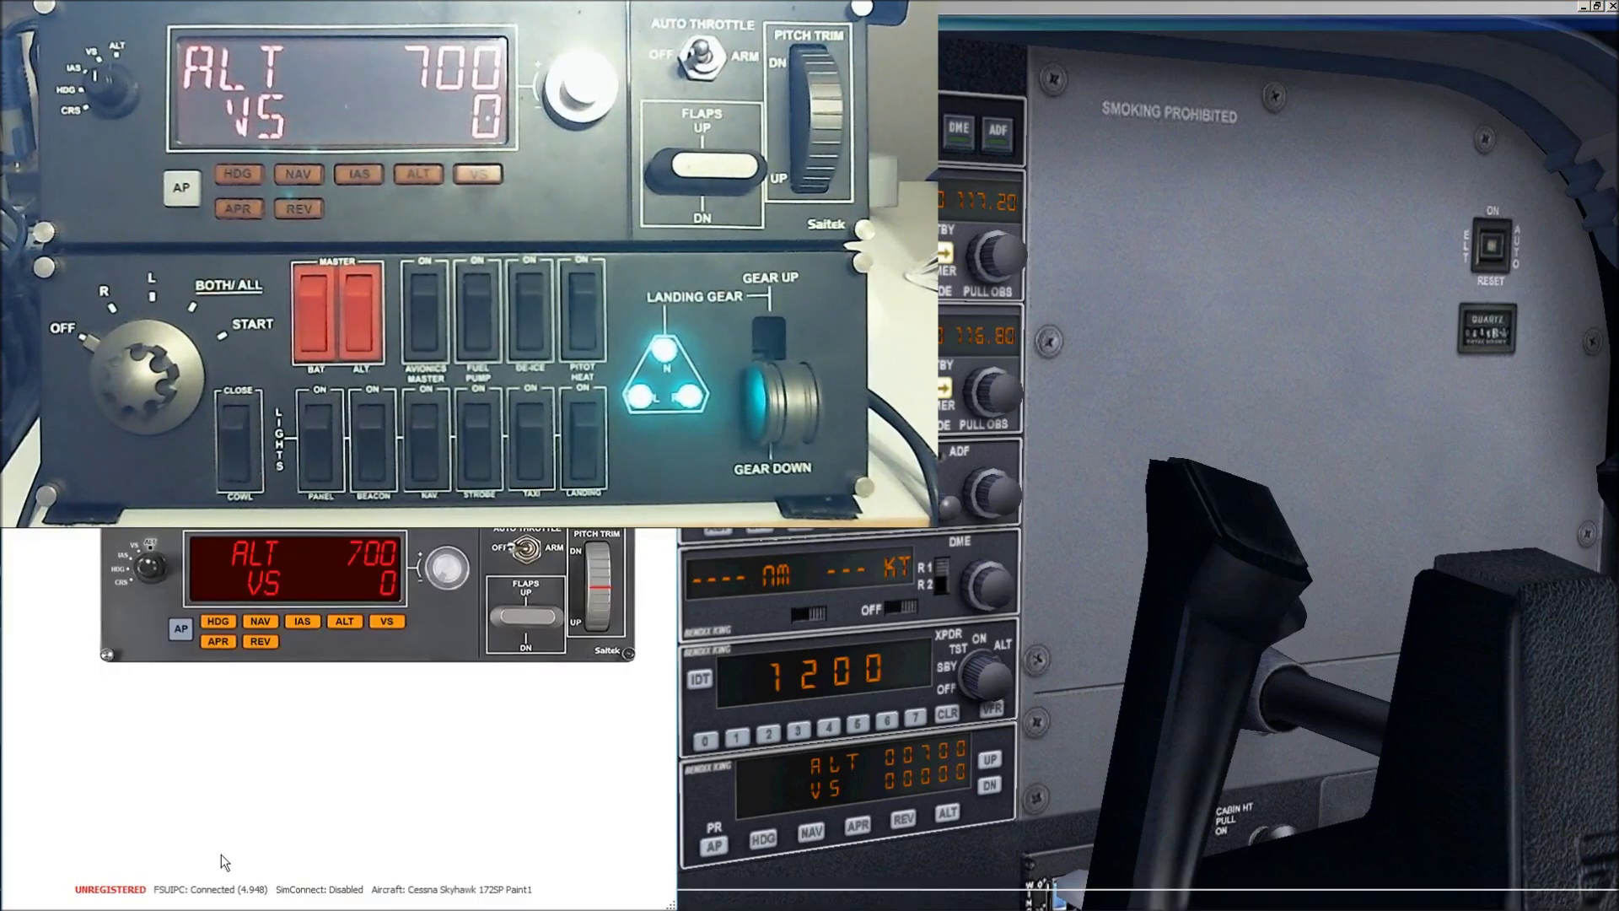
left_click(150, 901)
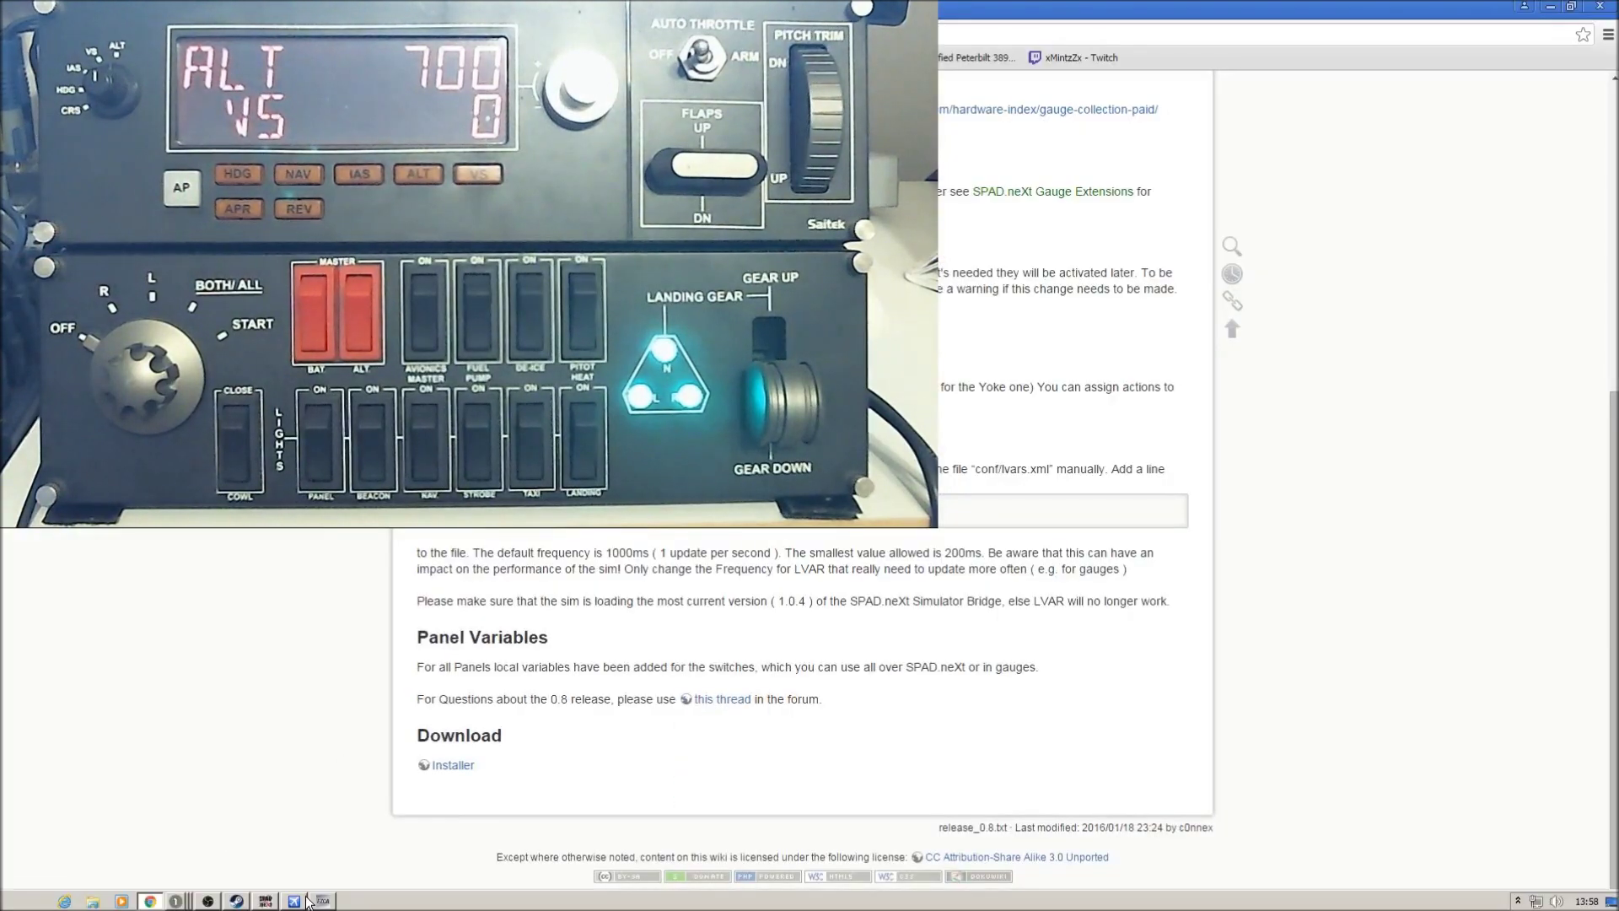
left_click(263, 901)
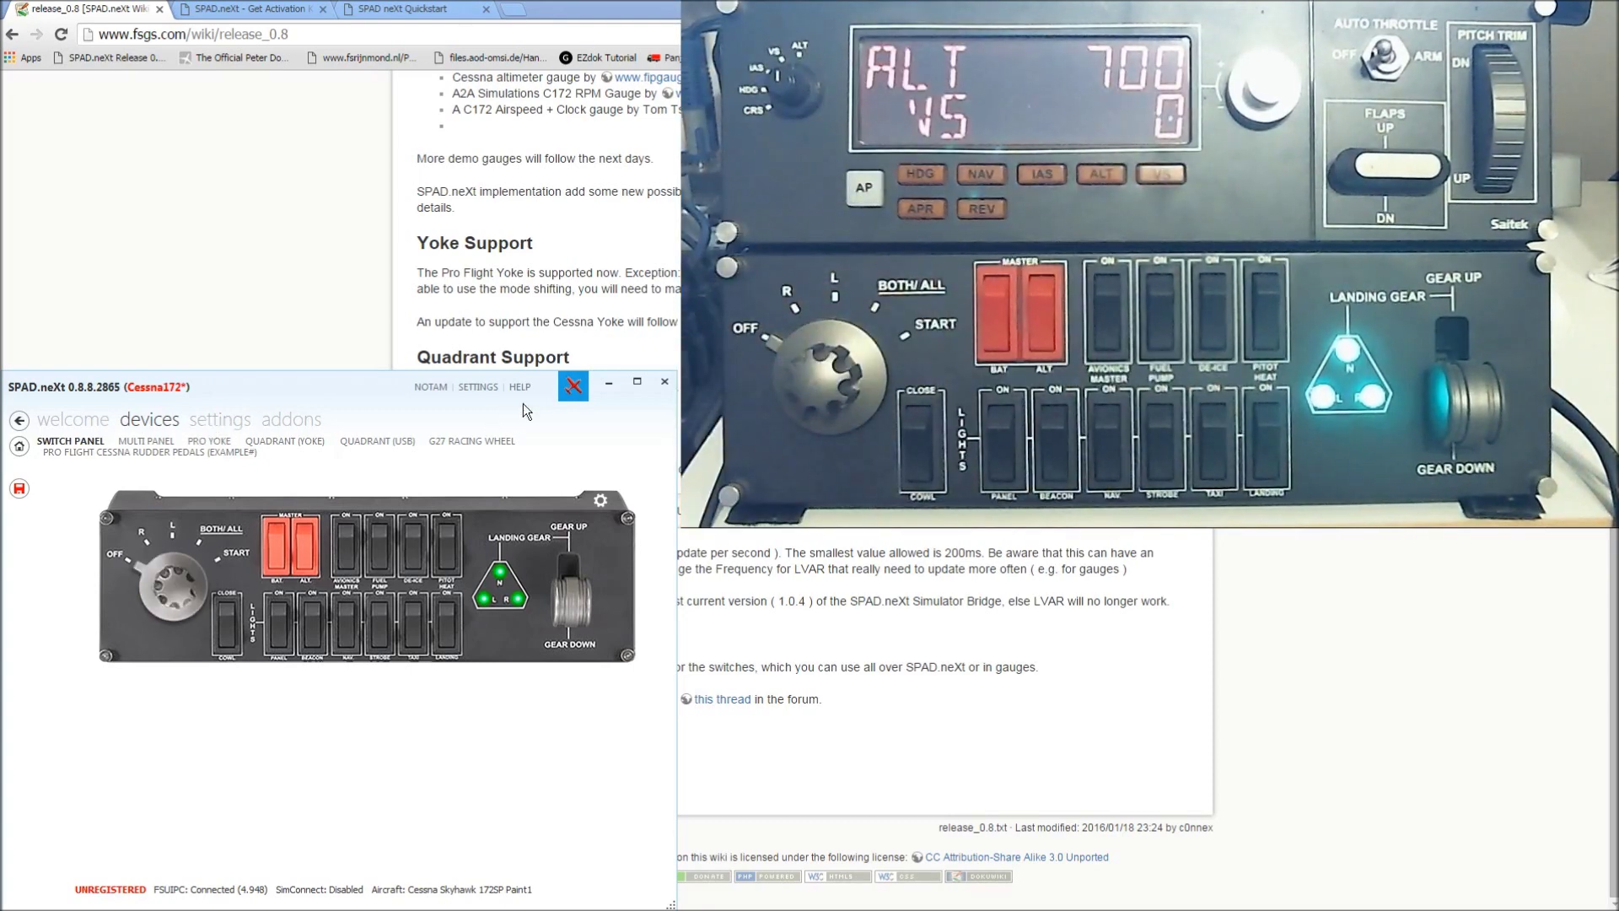
Examine the Cessna's lower switch panel in Flight Simulator X, and return to SPAD.neXt with the browser behind it
mouse_move(582, 909)
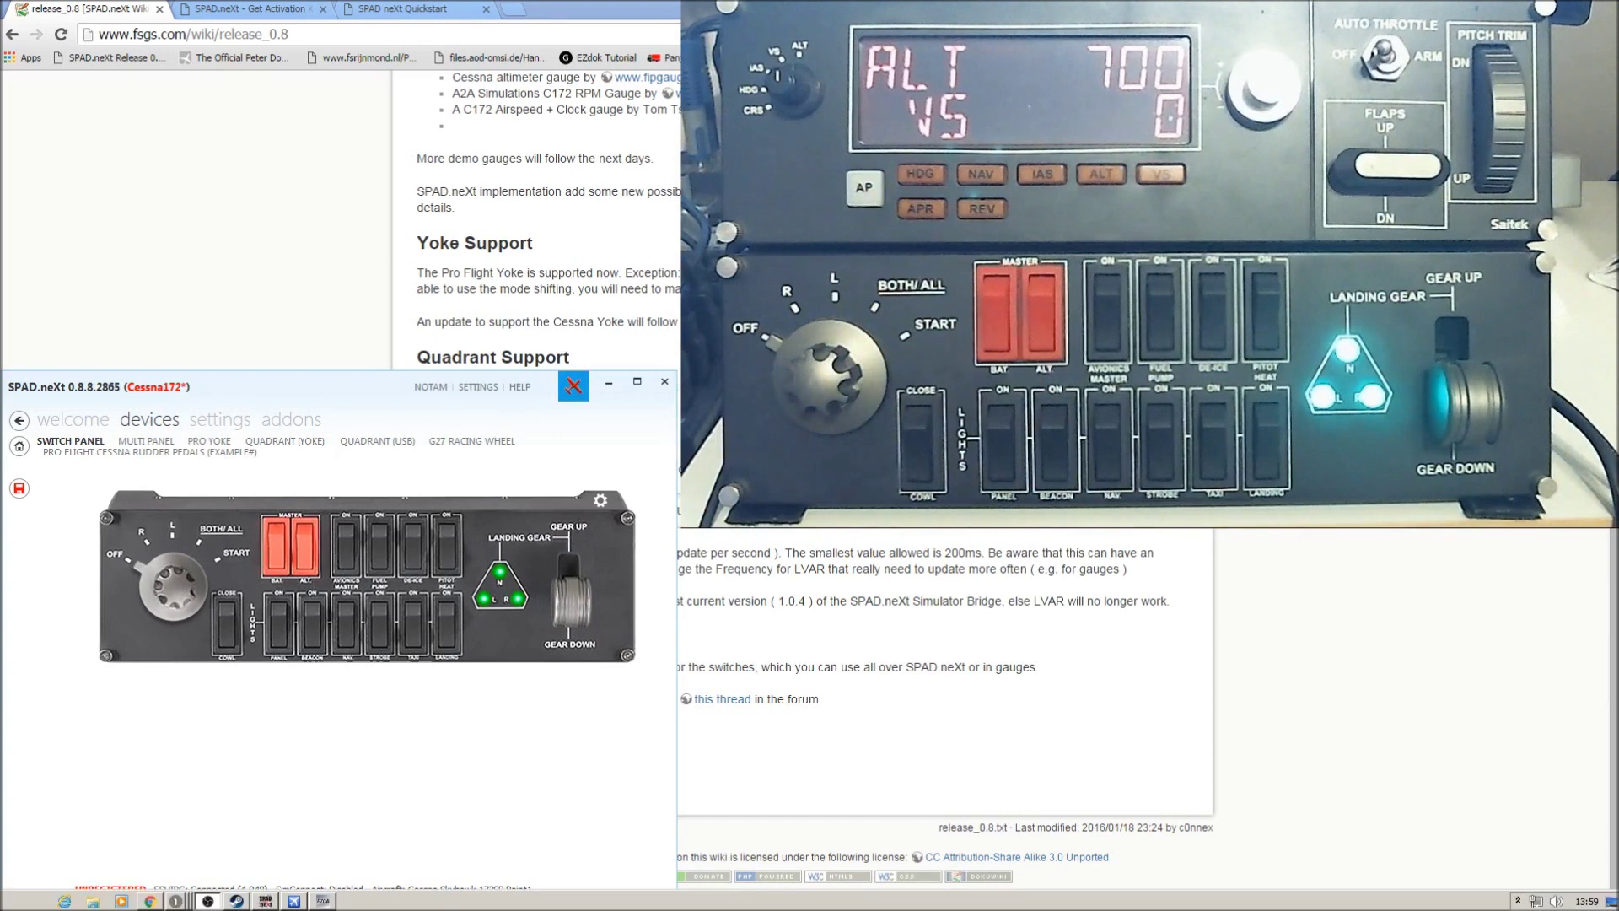
left_click(295, 901)
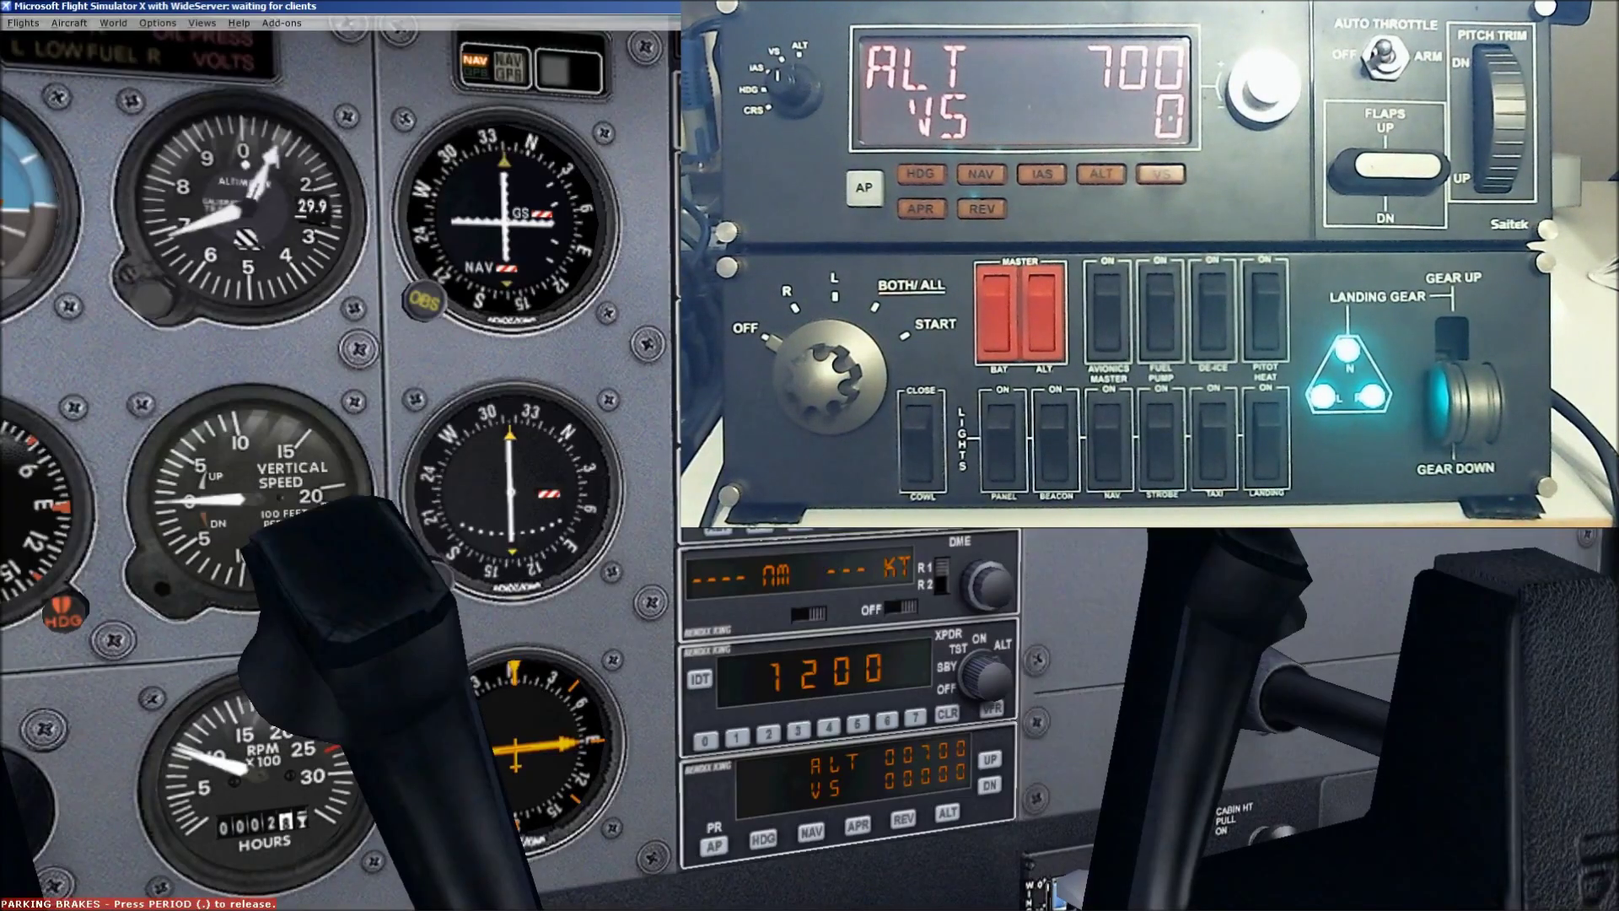
key("a")
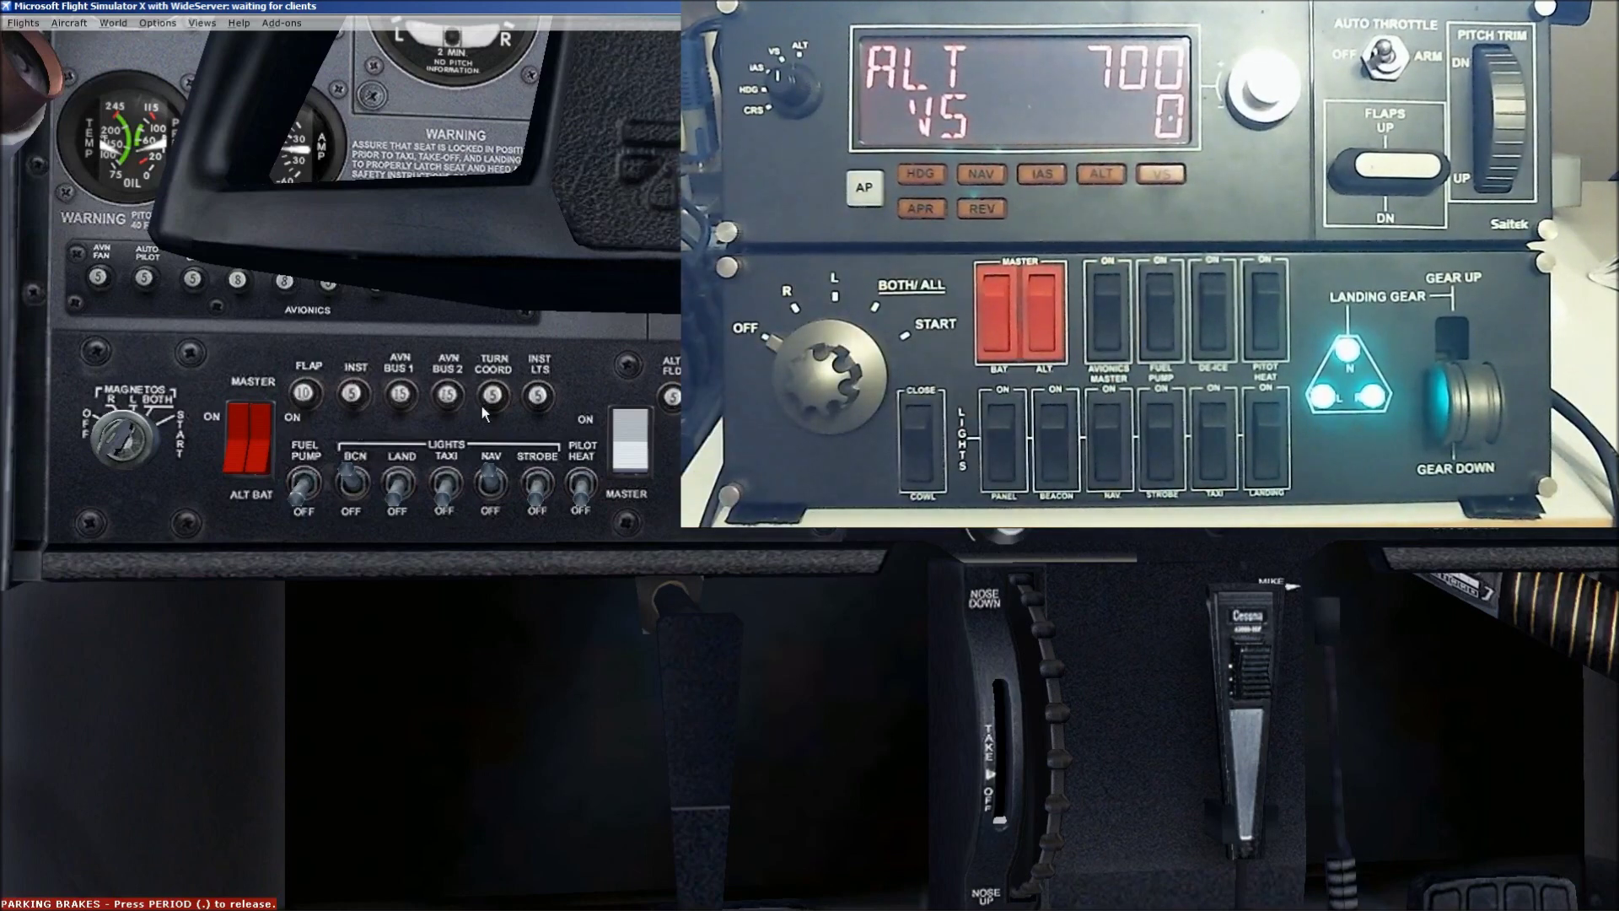
mouse_move(347, 891)
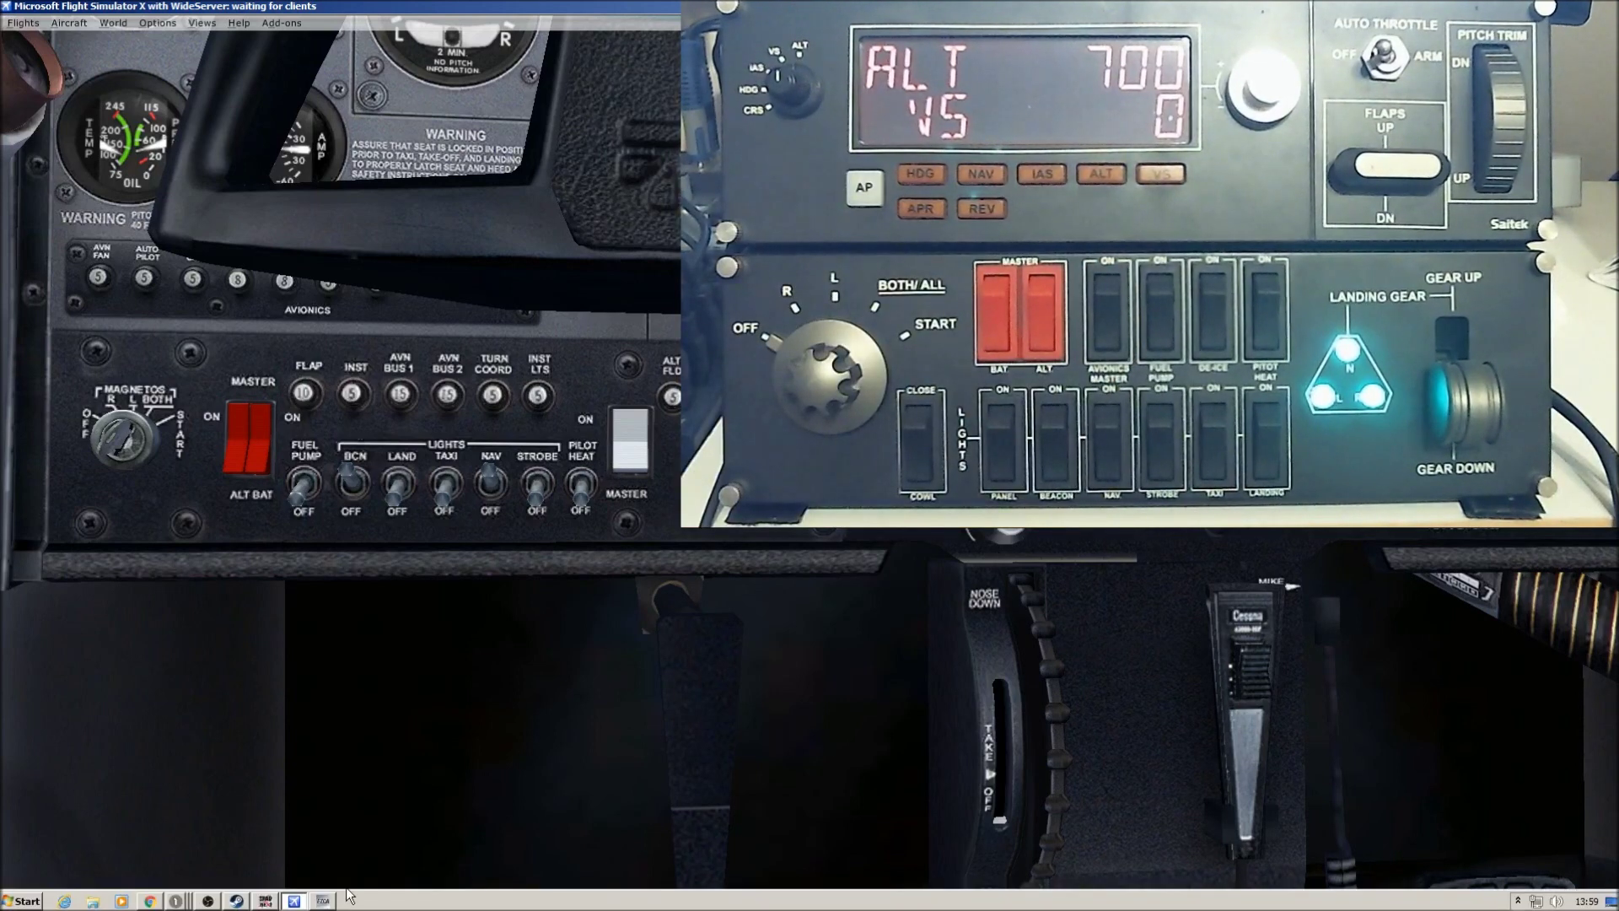
left_click(265, 900)
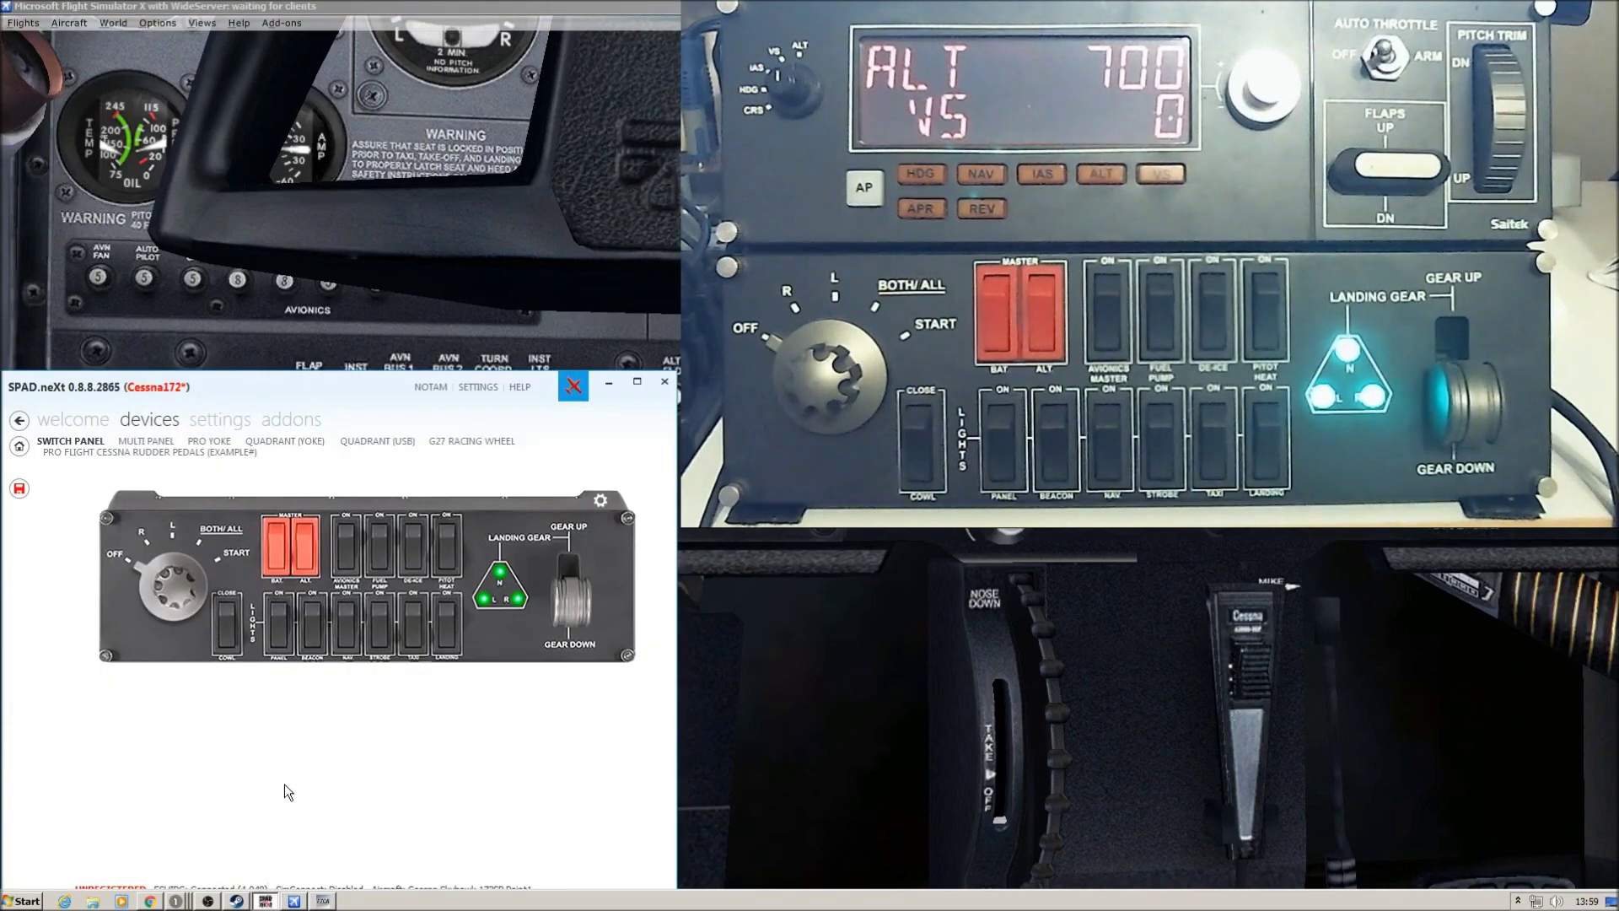
left_click(149, 901)
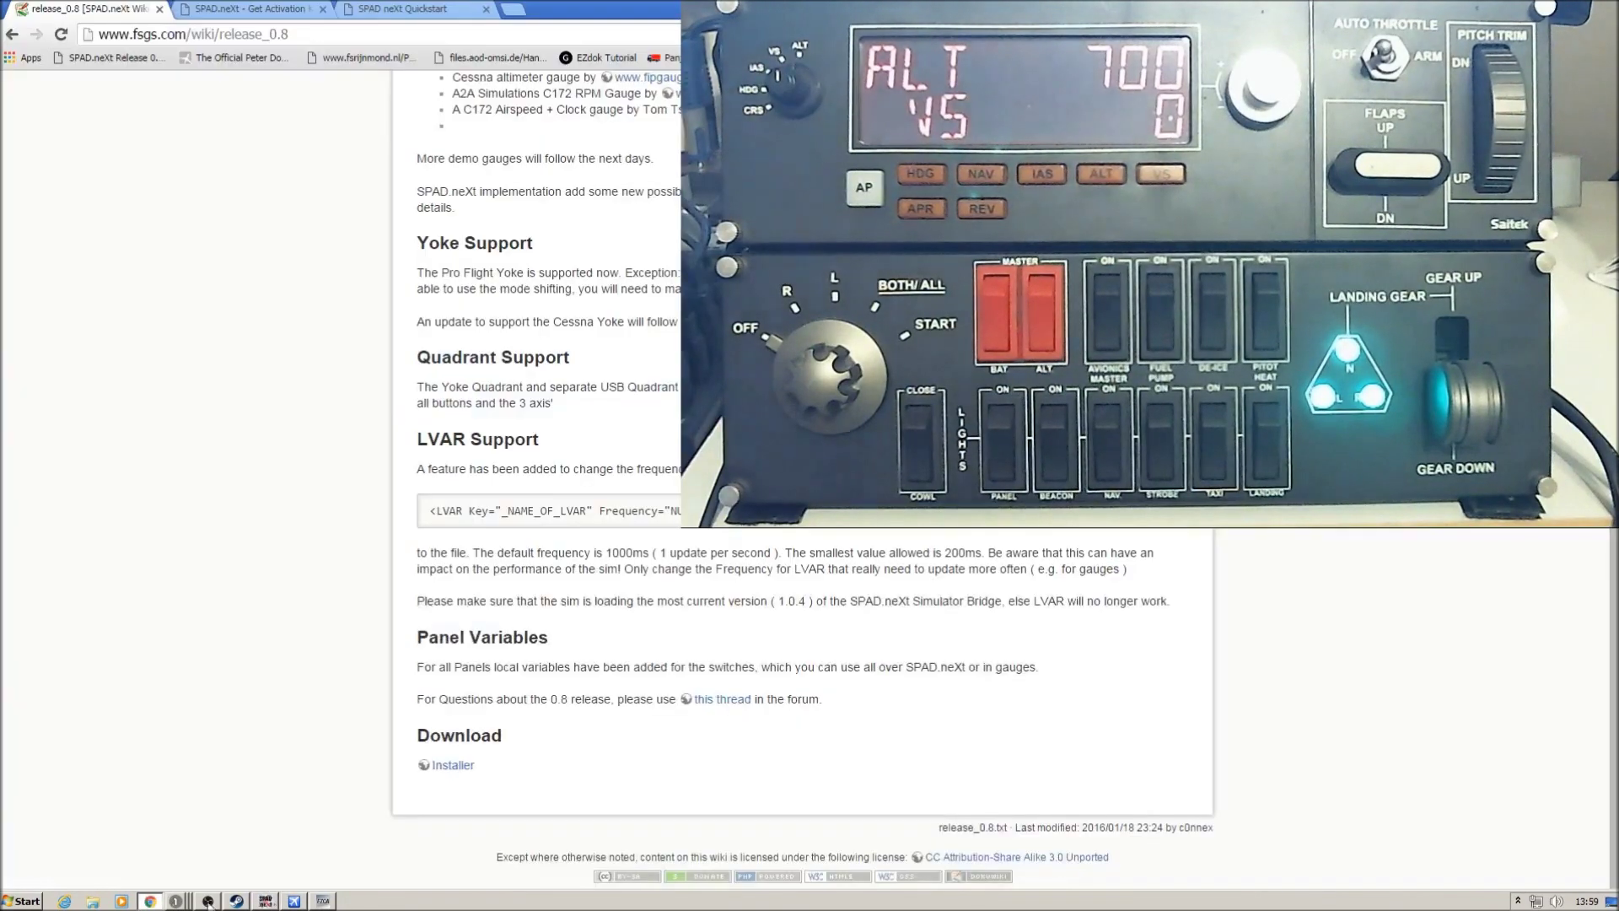
left_click(265, 901)
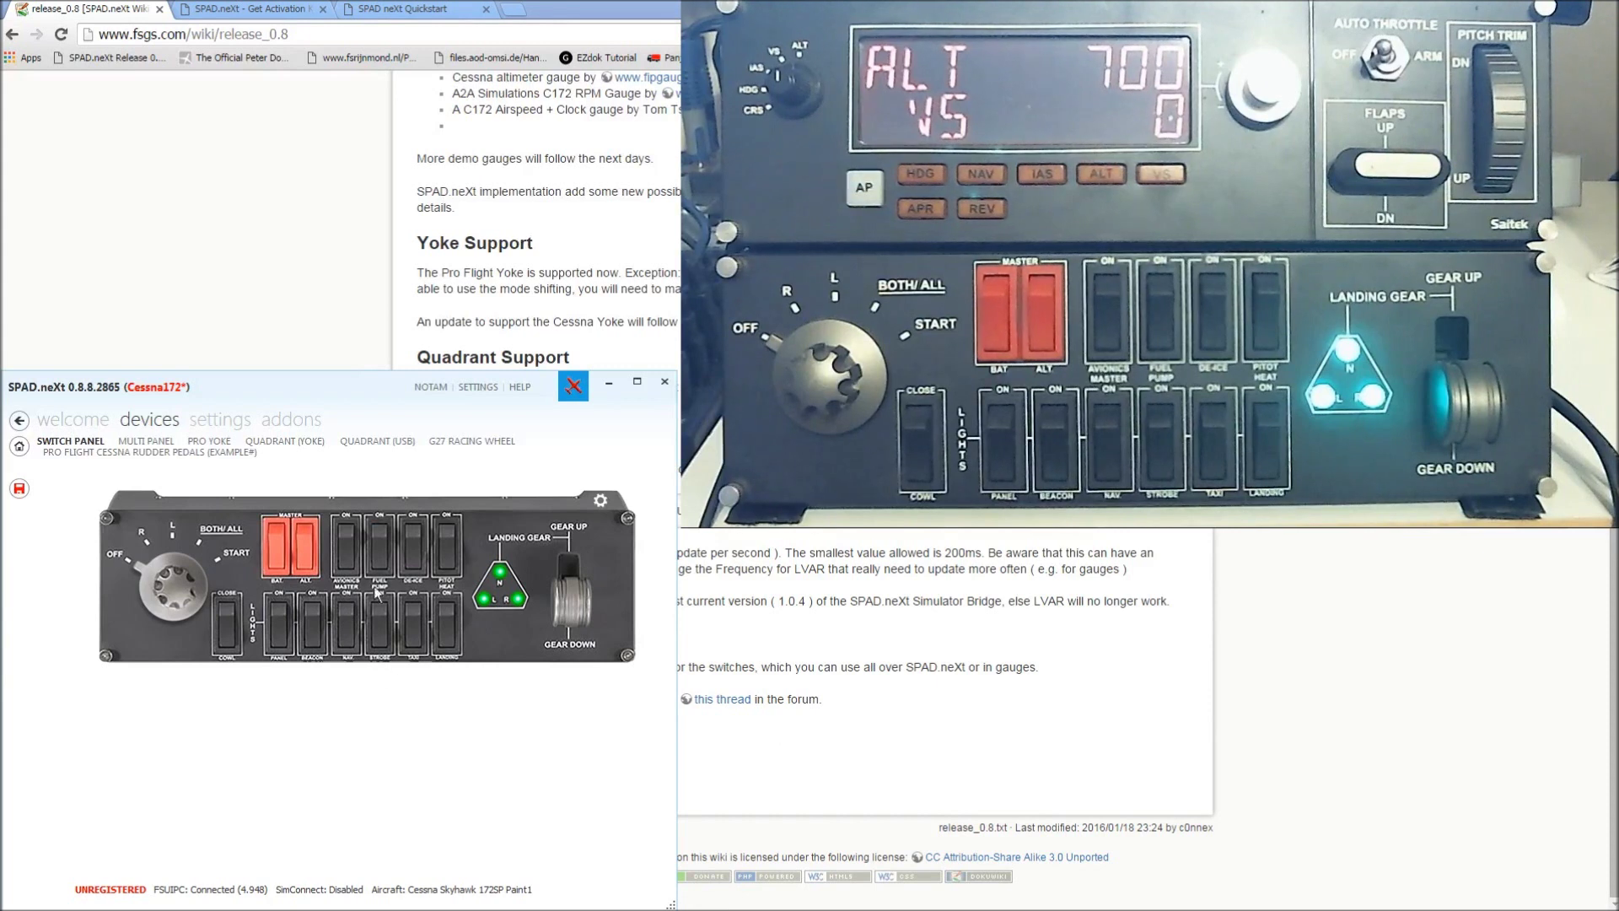
Configure the Avionics Master's Switch ON event as a Simulation Control sending FSUIPC control TOGGLE_AVIONICS_MASTER (0001:02F5), and save the action
left_click(346, 546)
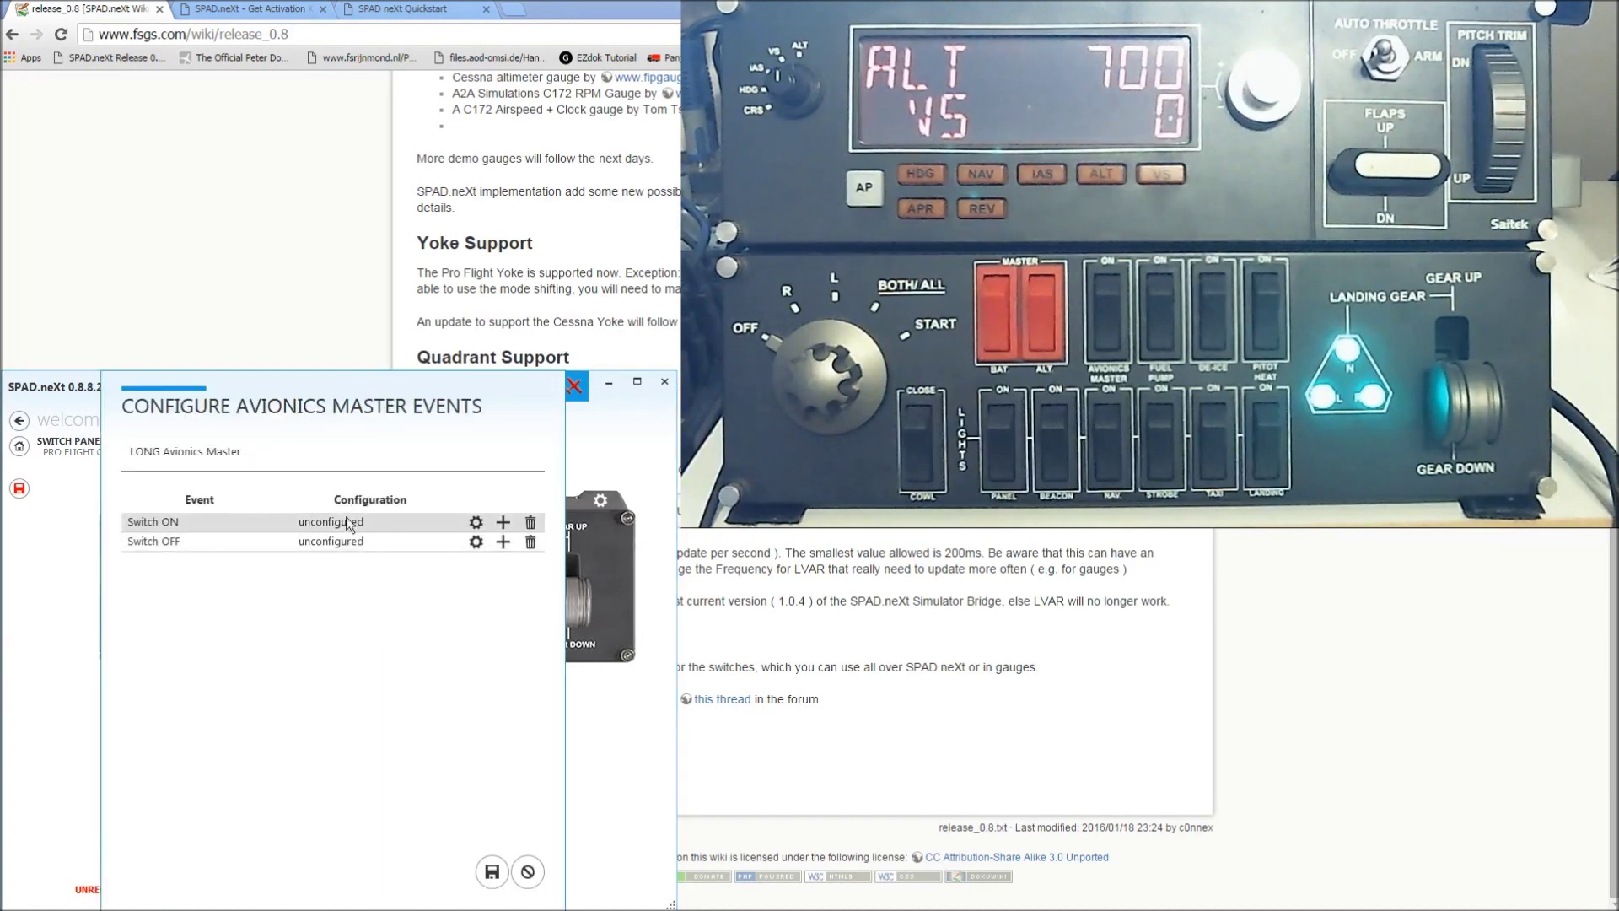
left_click(477, 521)
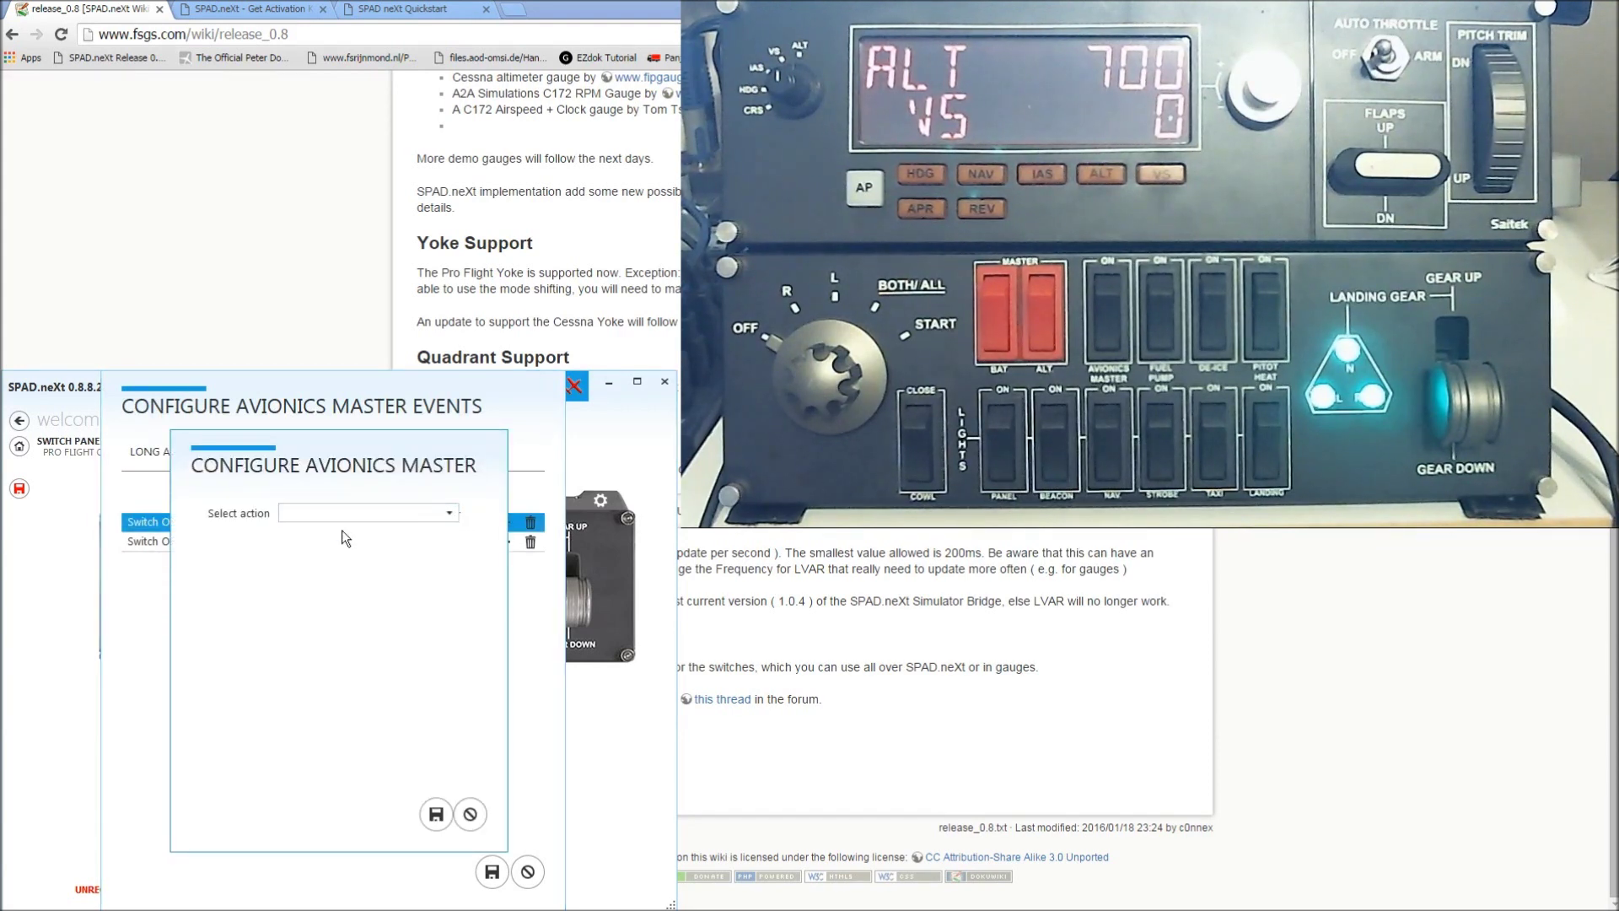
left_click(342, 554)
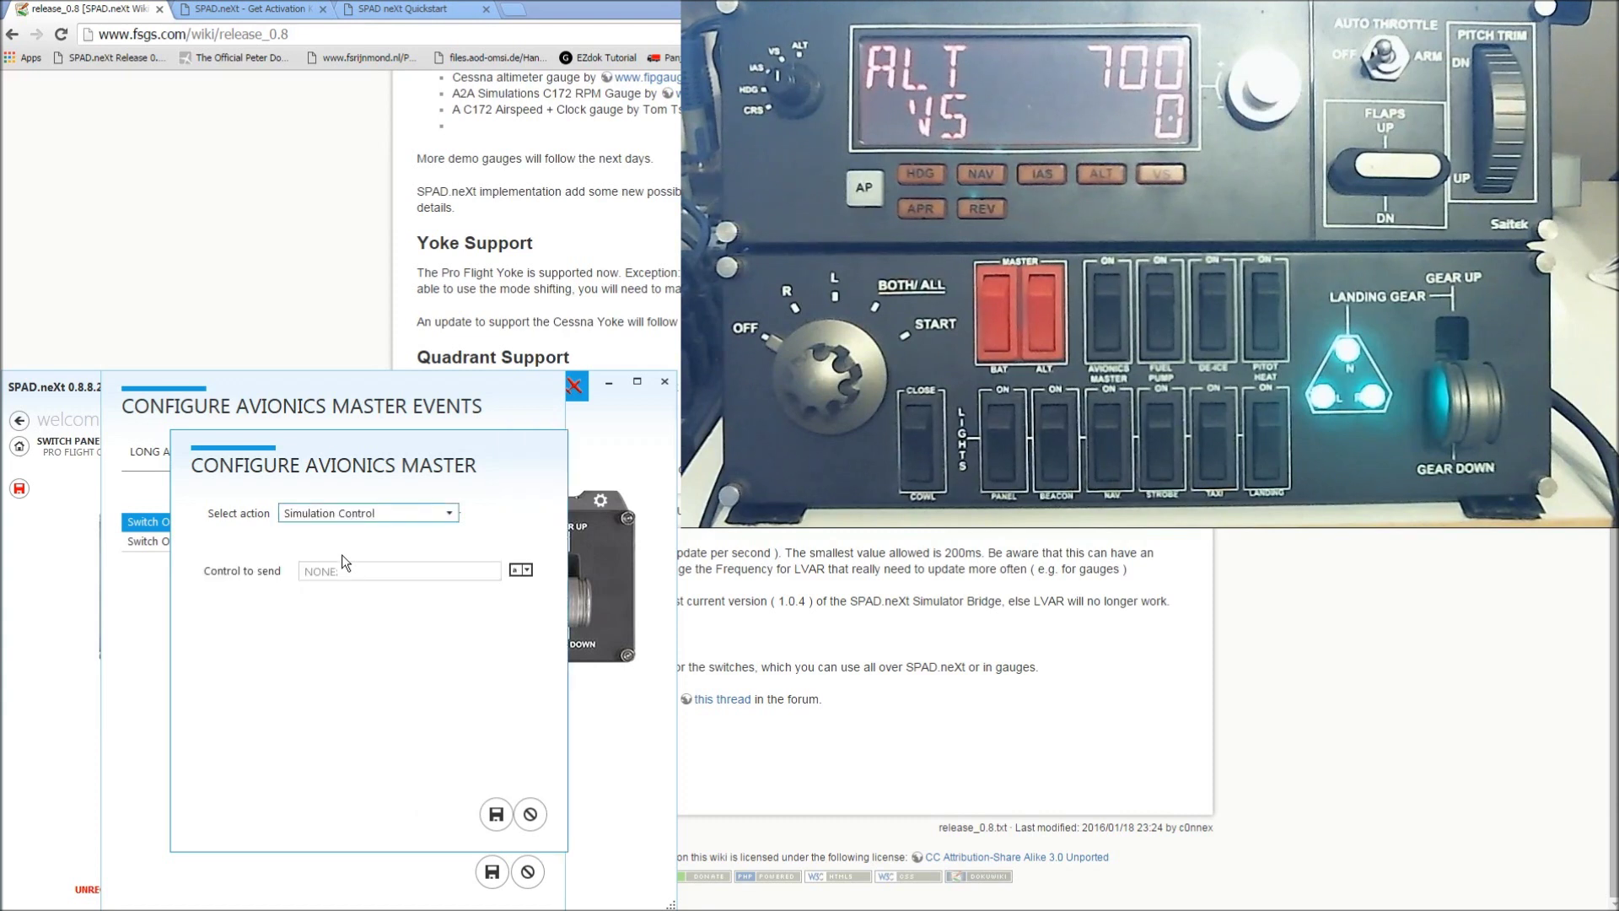
left_click(513, 572)
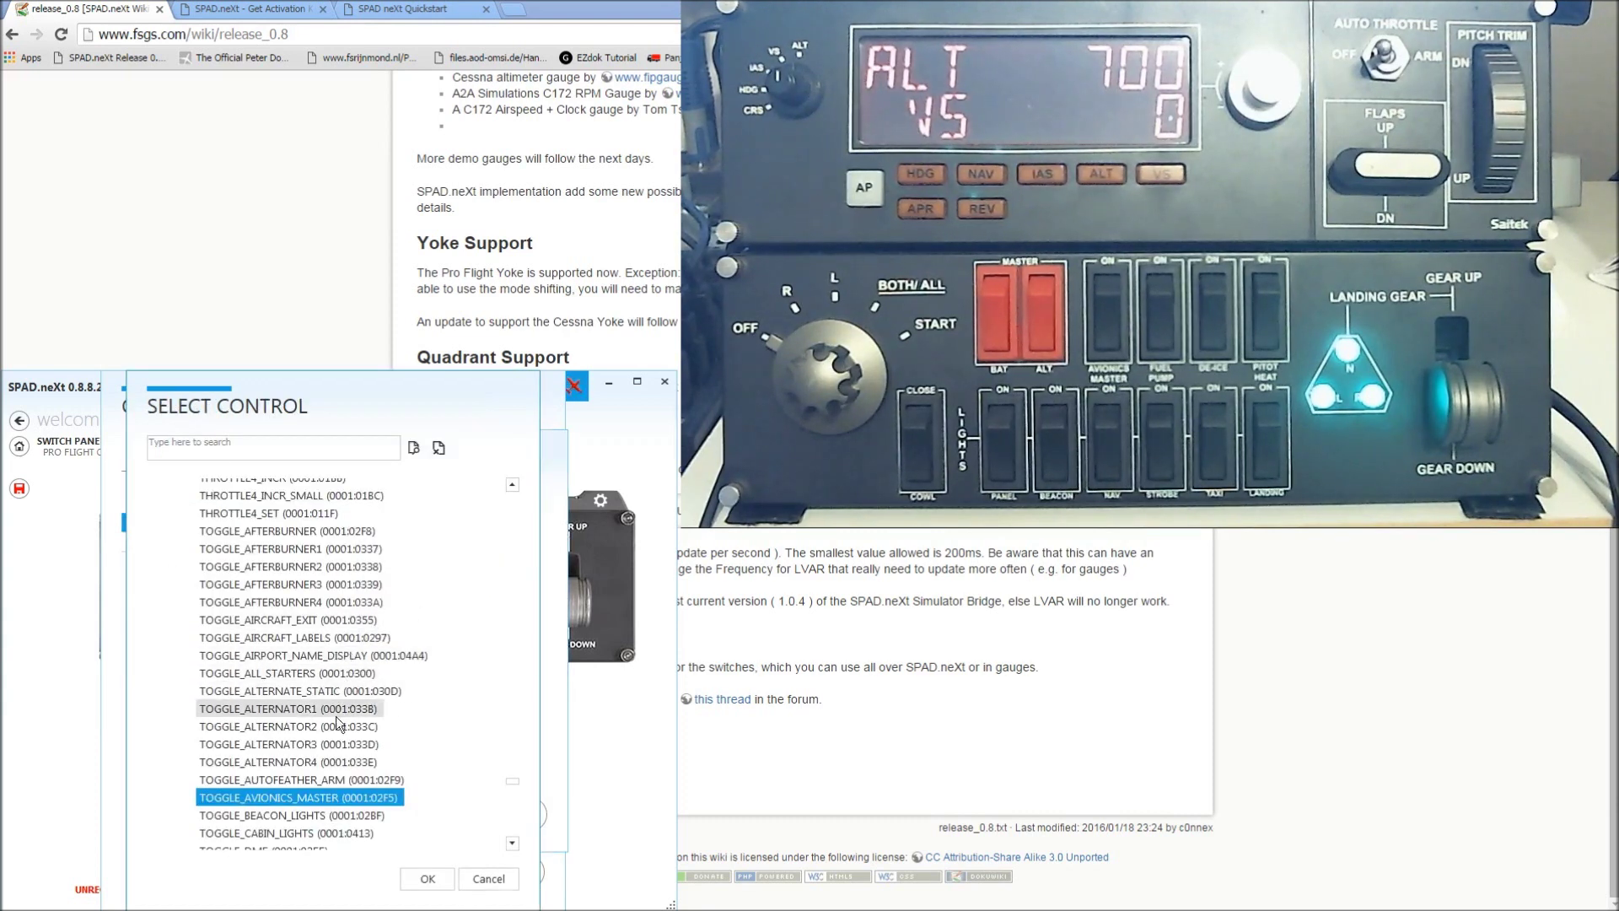
scroll(352, 782, "up", 2)
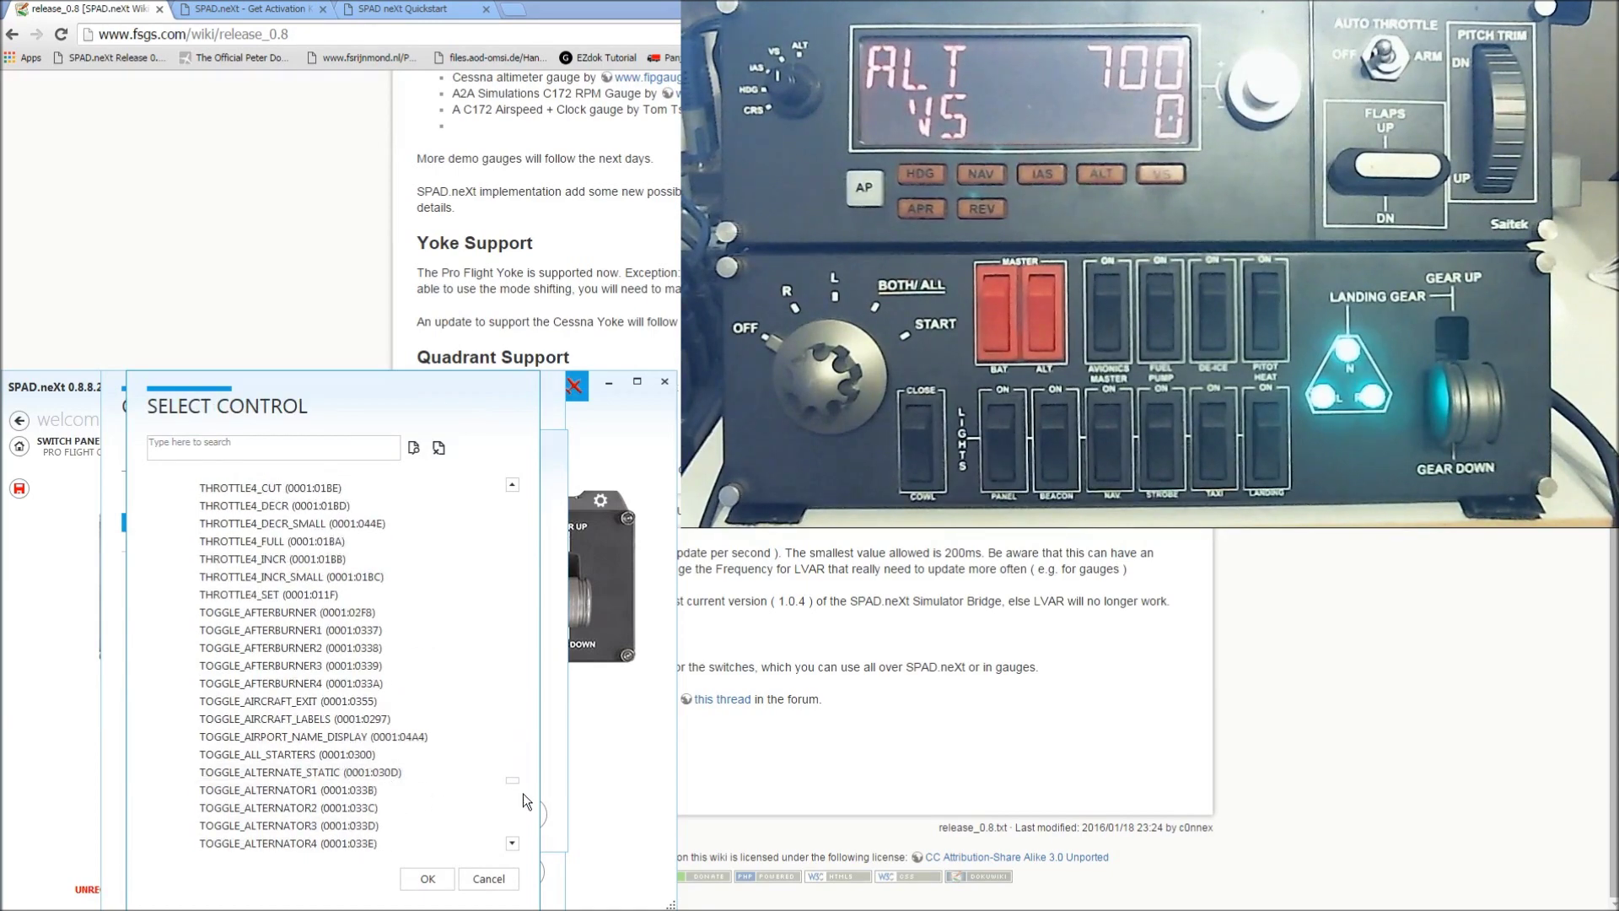
left_click_drag(515, 781, 547, 553)
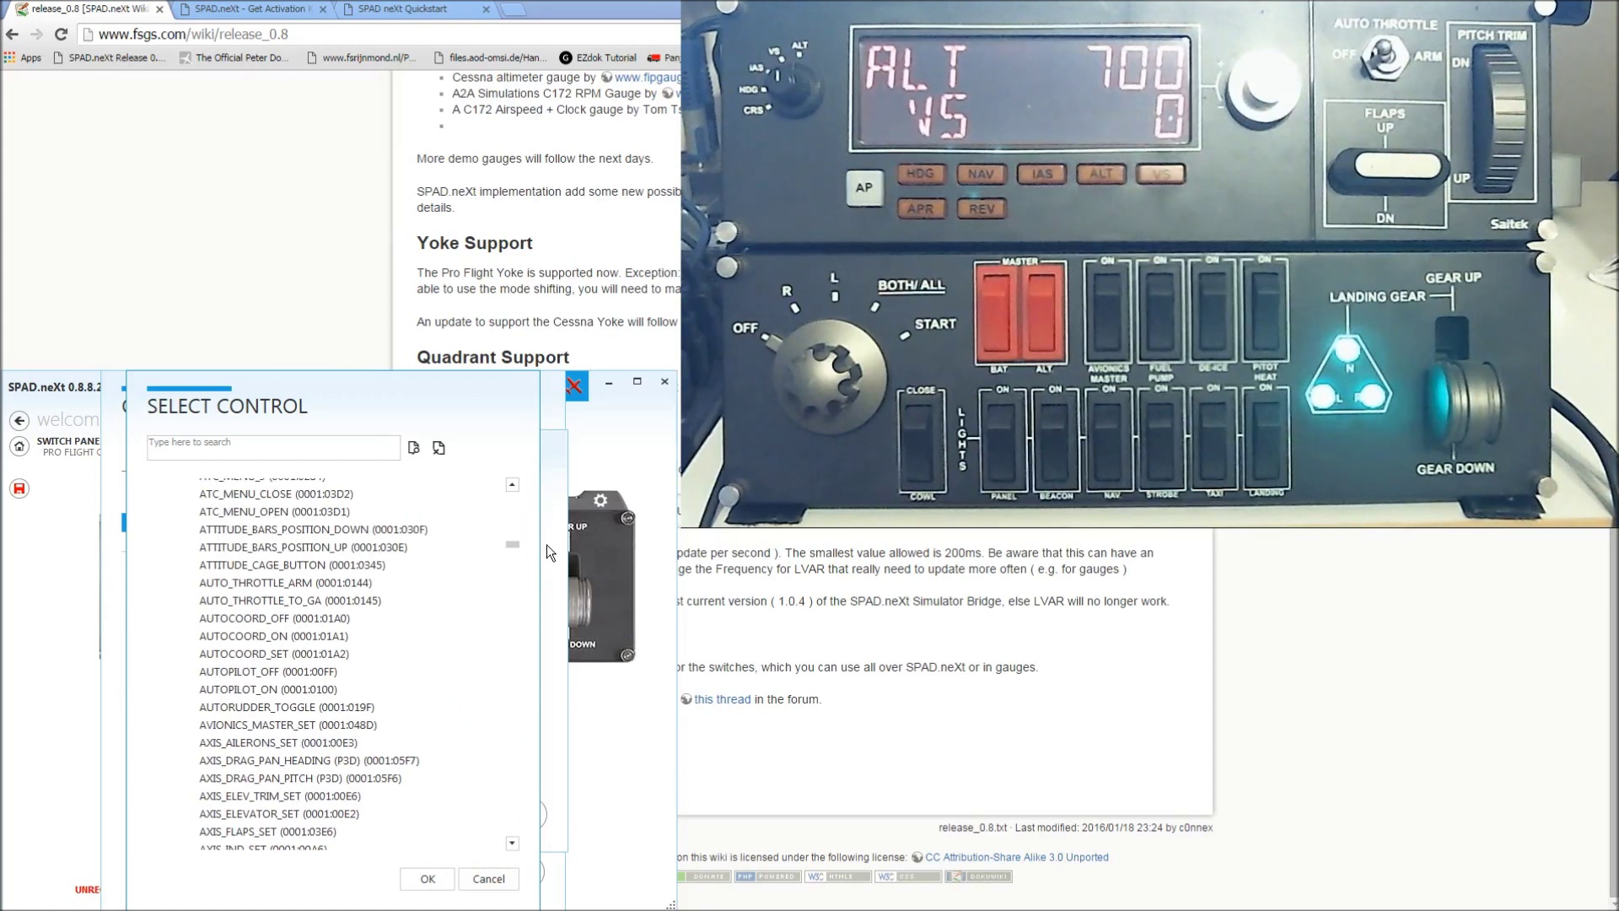
left_click_drag(546, 544, 525, 783)
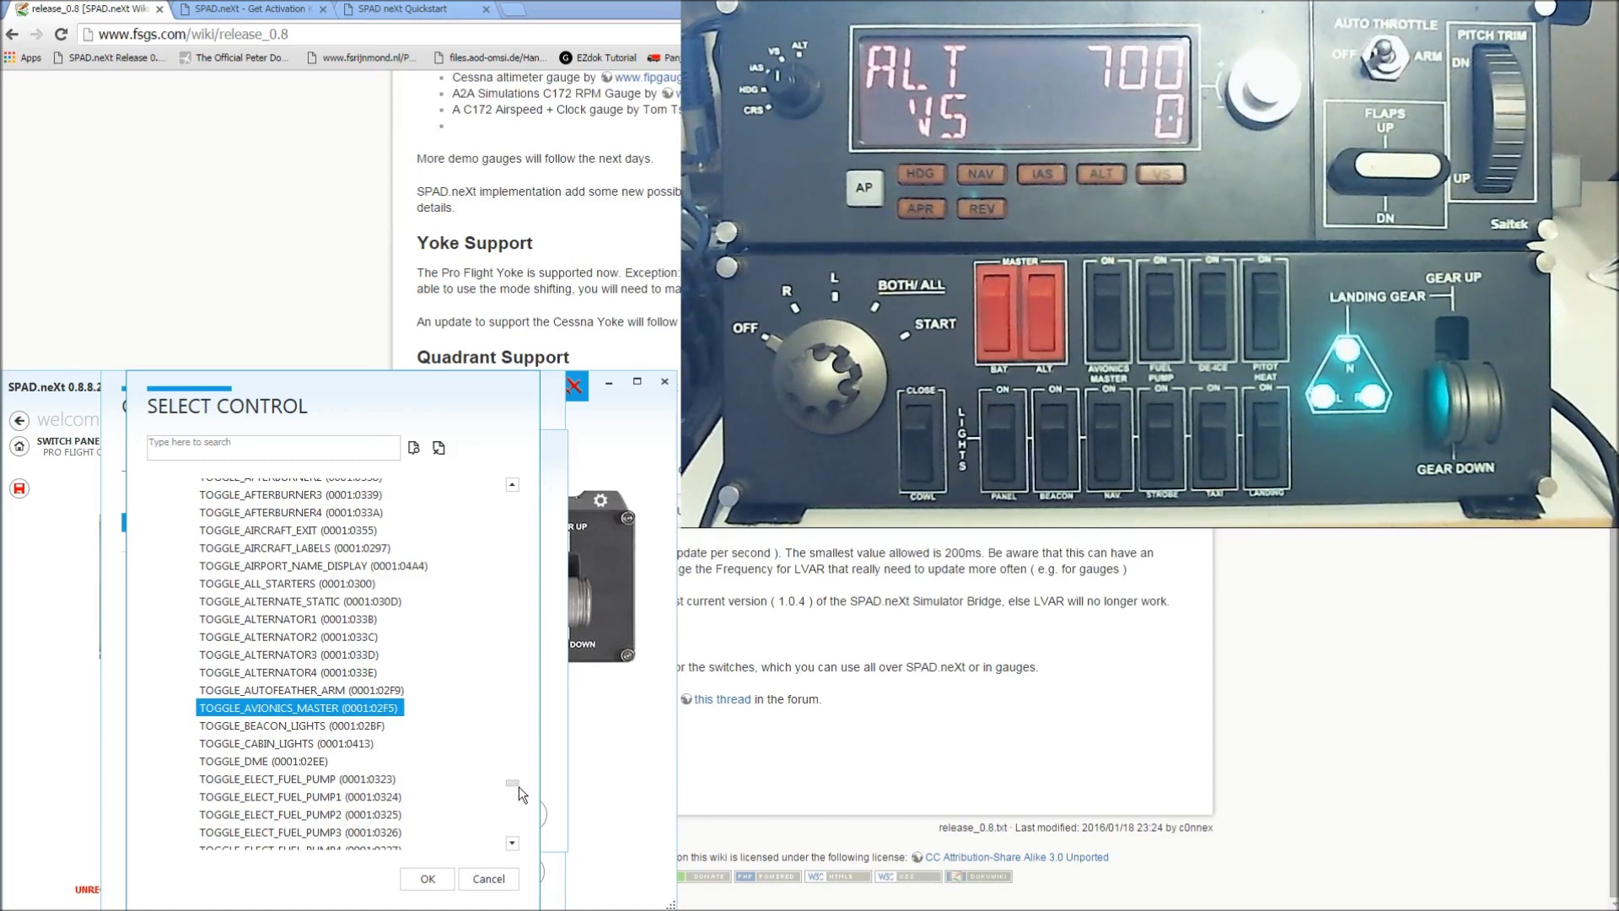
mouse_move(516, 791)
left_mouse_down()
mouse_move(517, 807)
mouse_move(517, 793)
left_mouse_up()
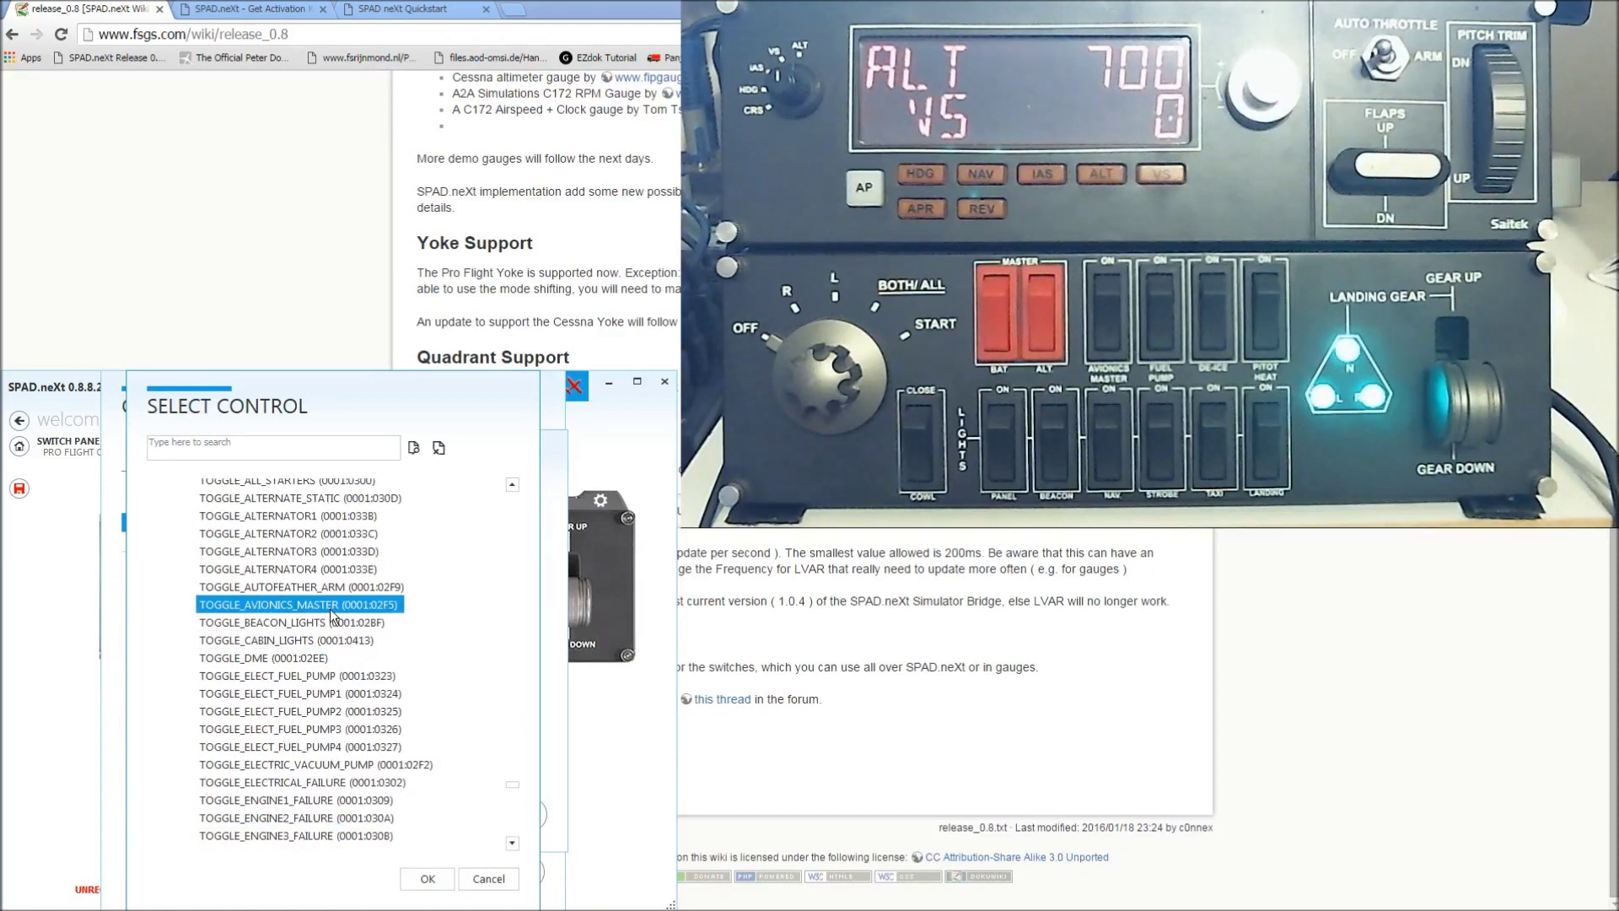
left_click(427, 878)
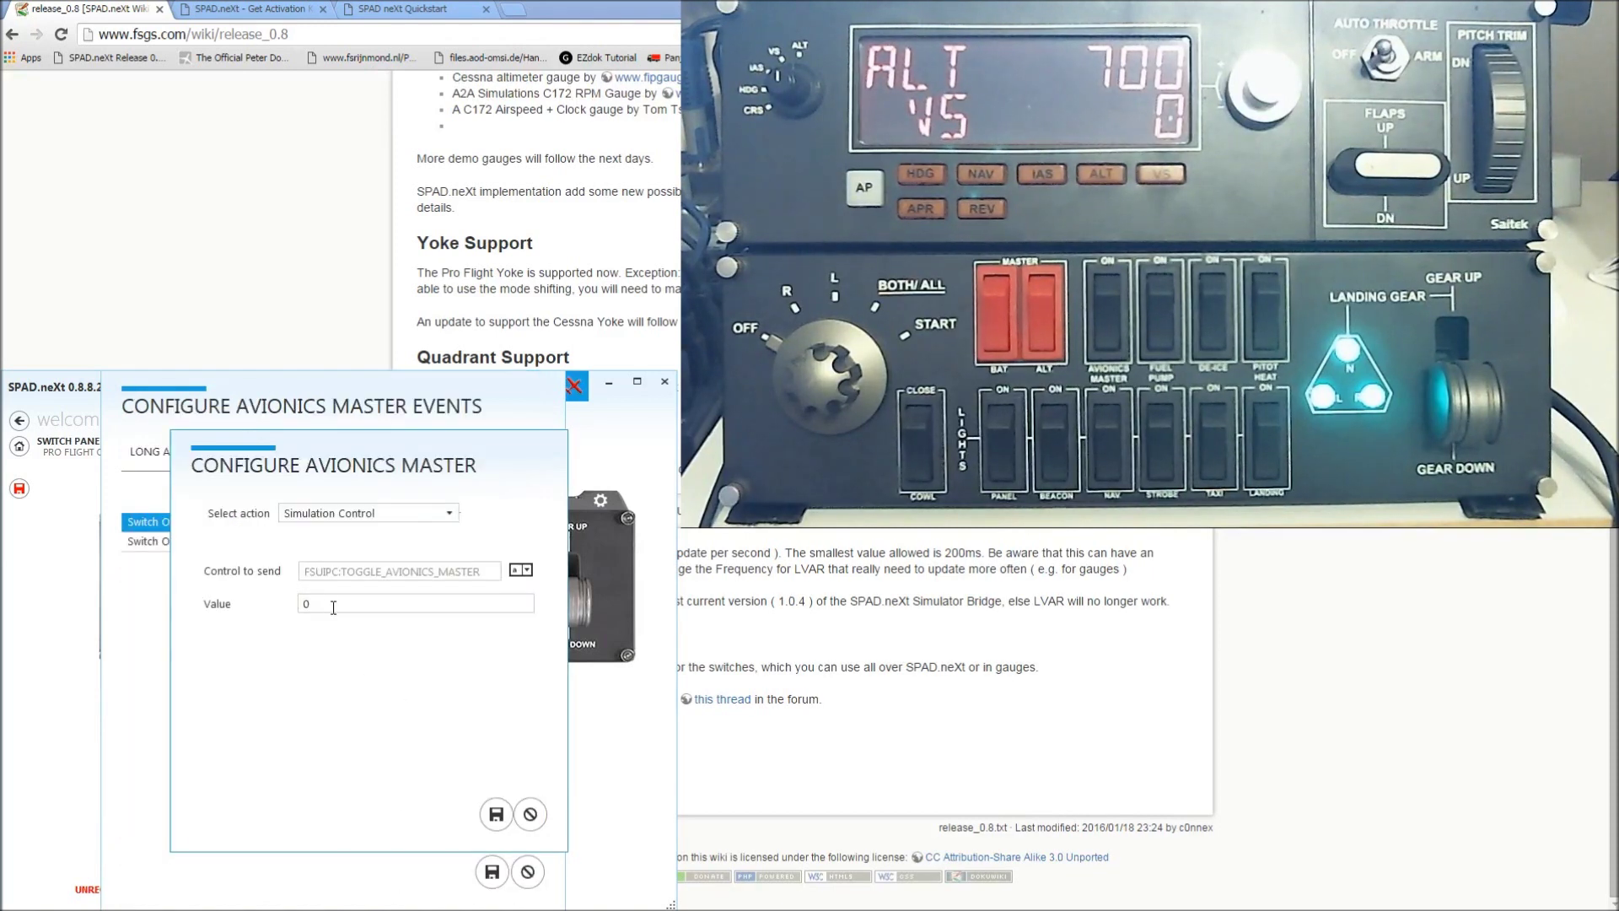
left_click(490, 817)
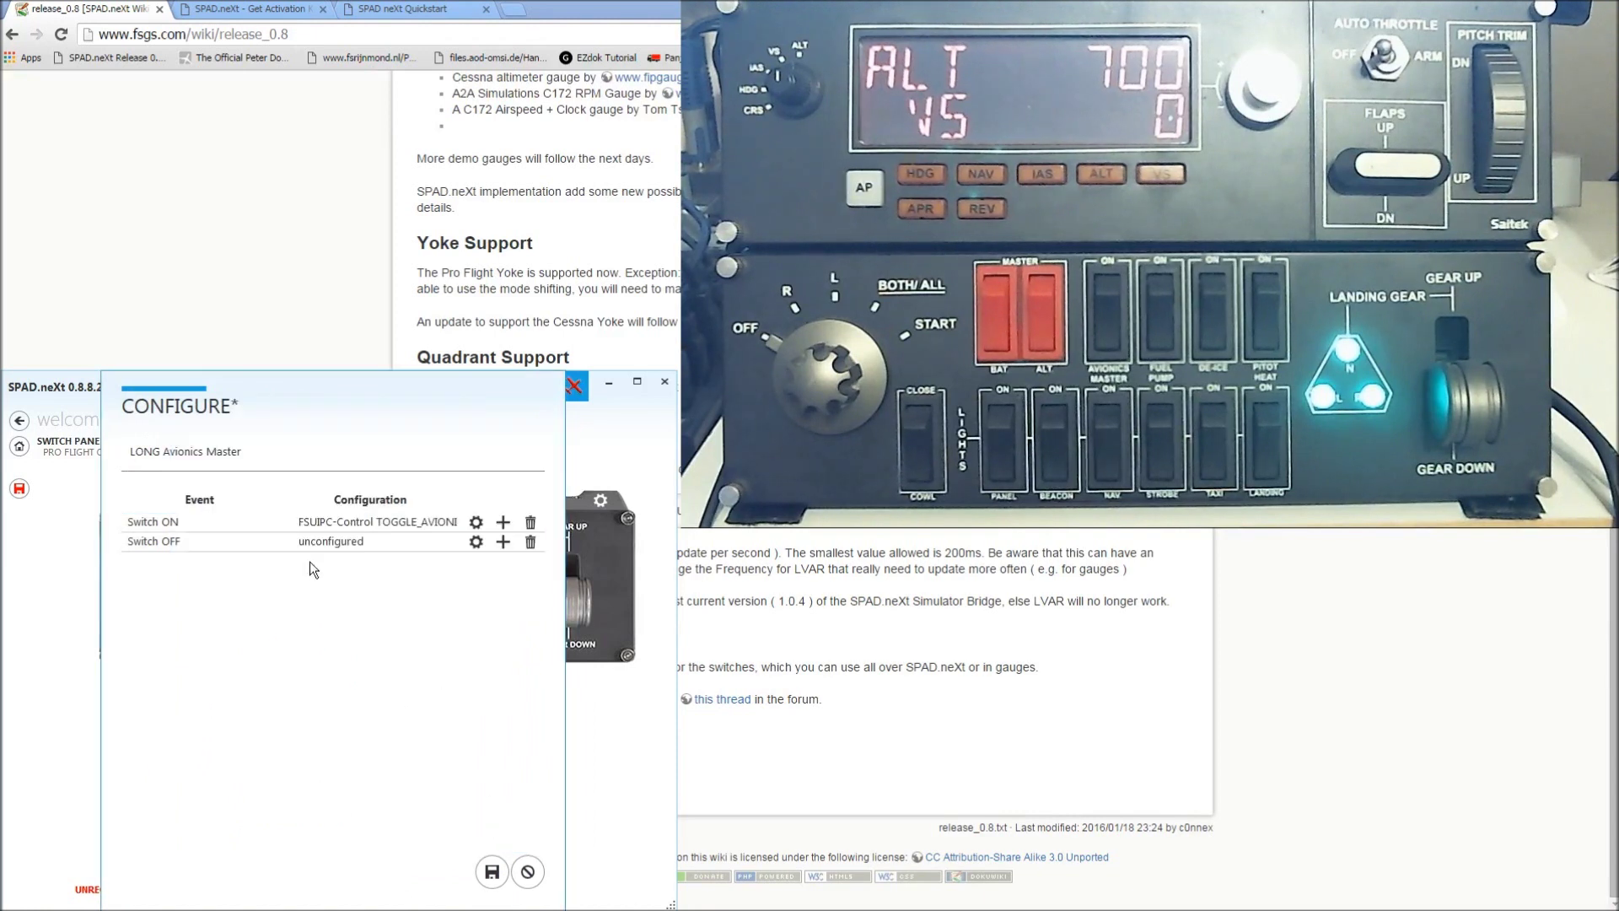
Assign the same TOGGLE_AVIONICS_MASTER simulation control to the Avionics Master's Switch OFF event, save the configuration, and recheck its events
left_click(475, 543)
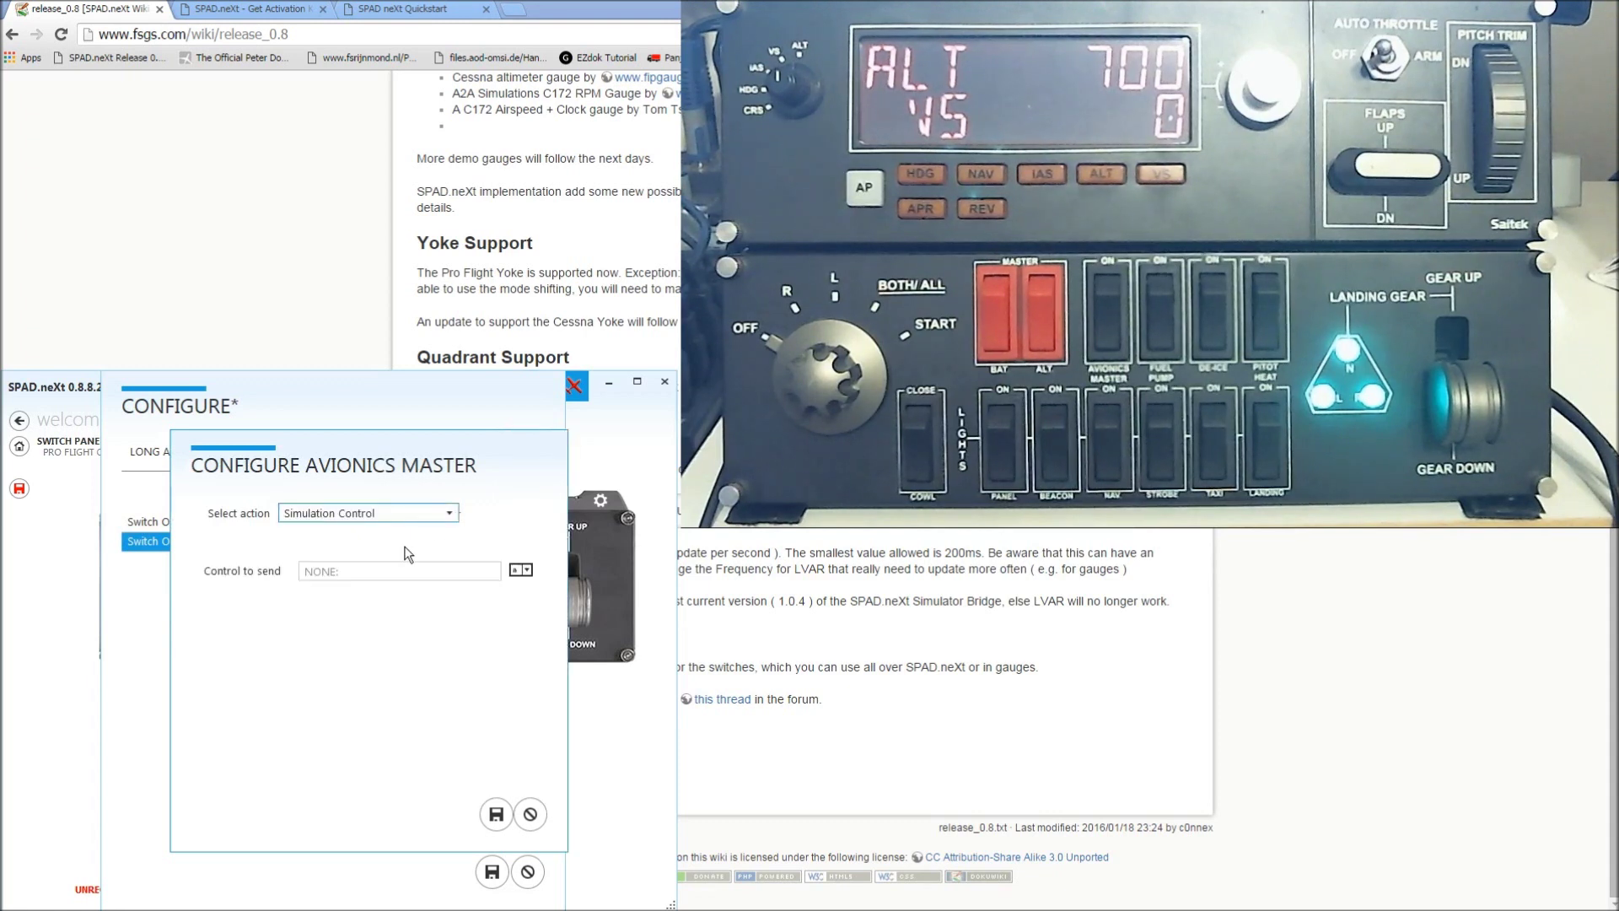
left_click(520, 570)
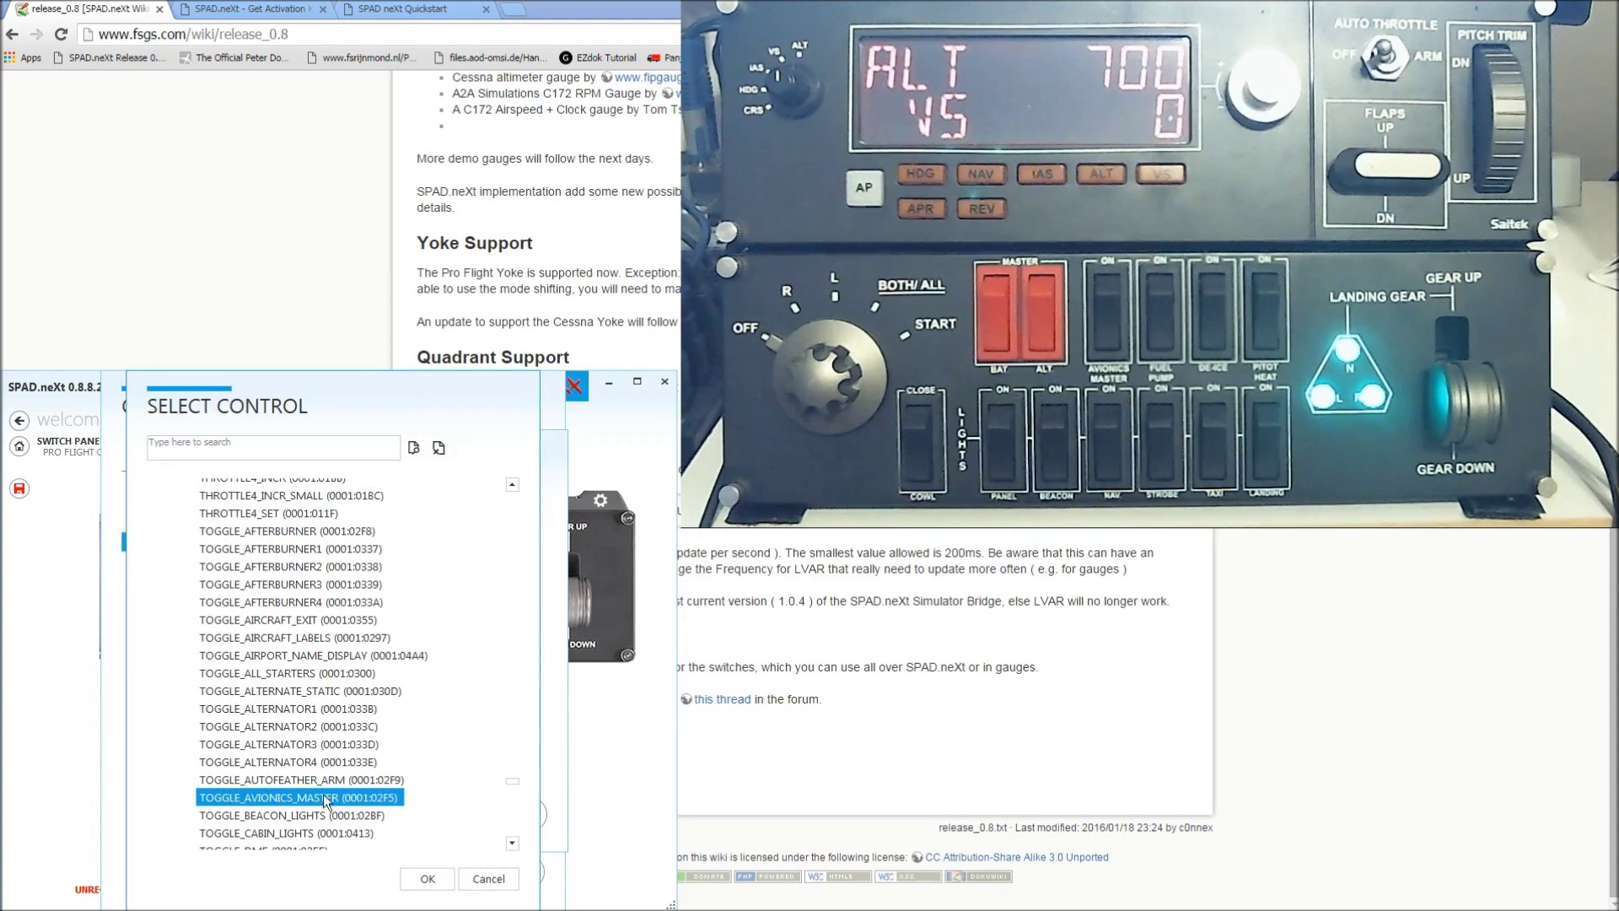
left_click(428, 880)
left_click(496, 814)
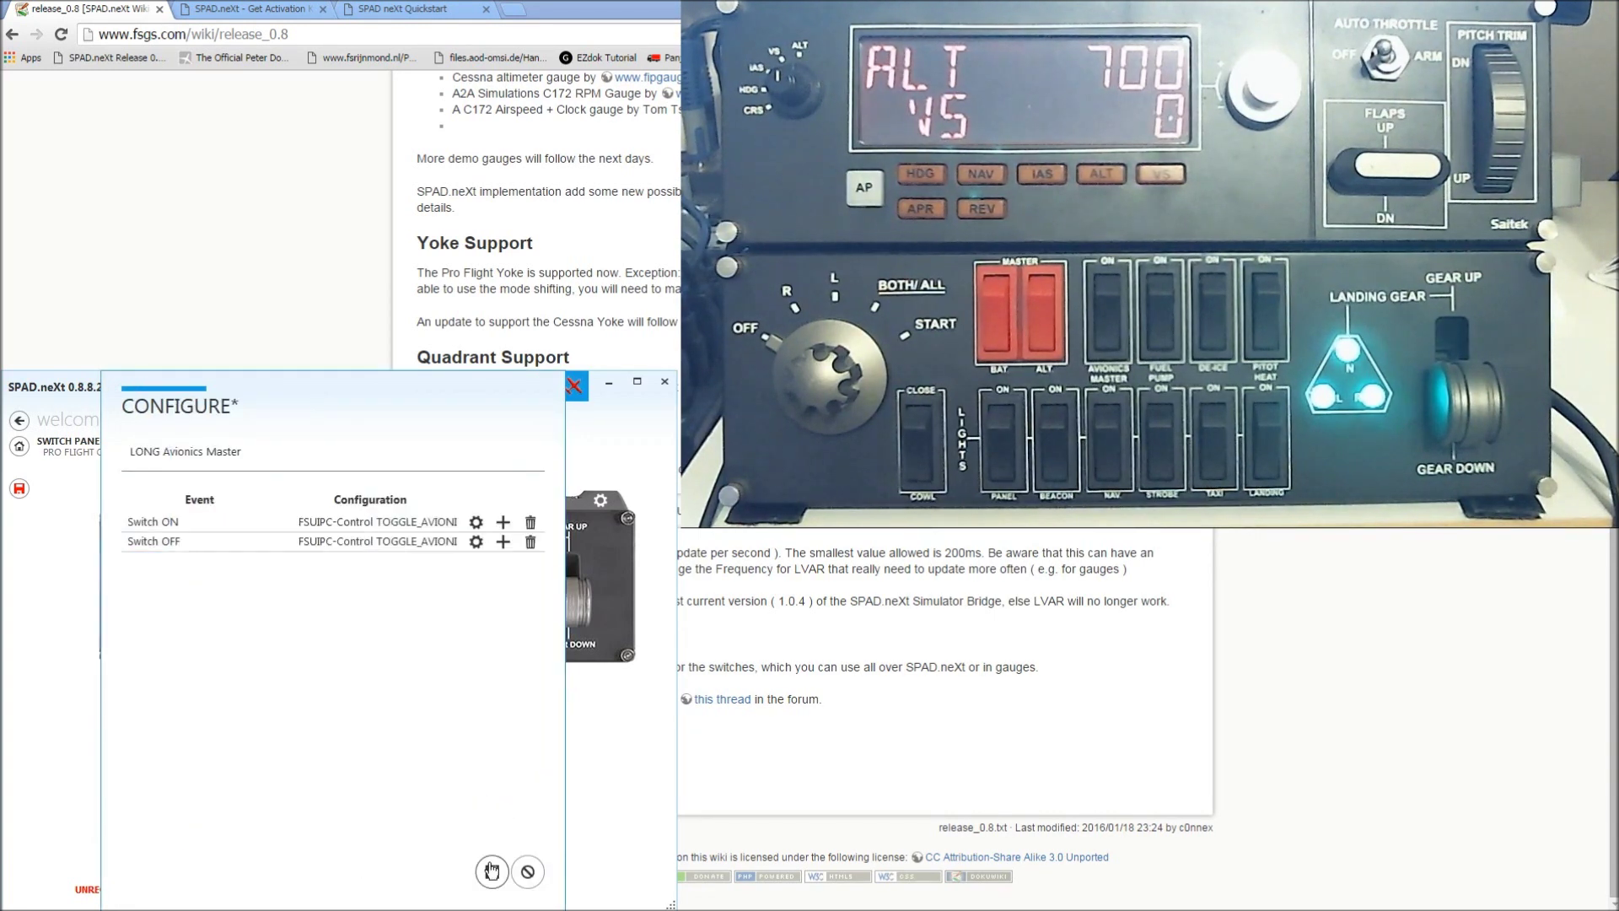
left_click(493, 872)
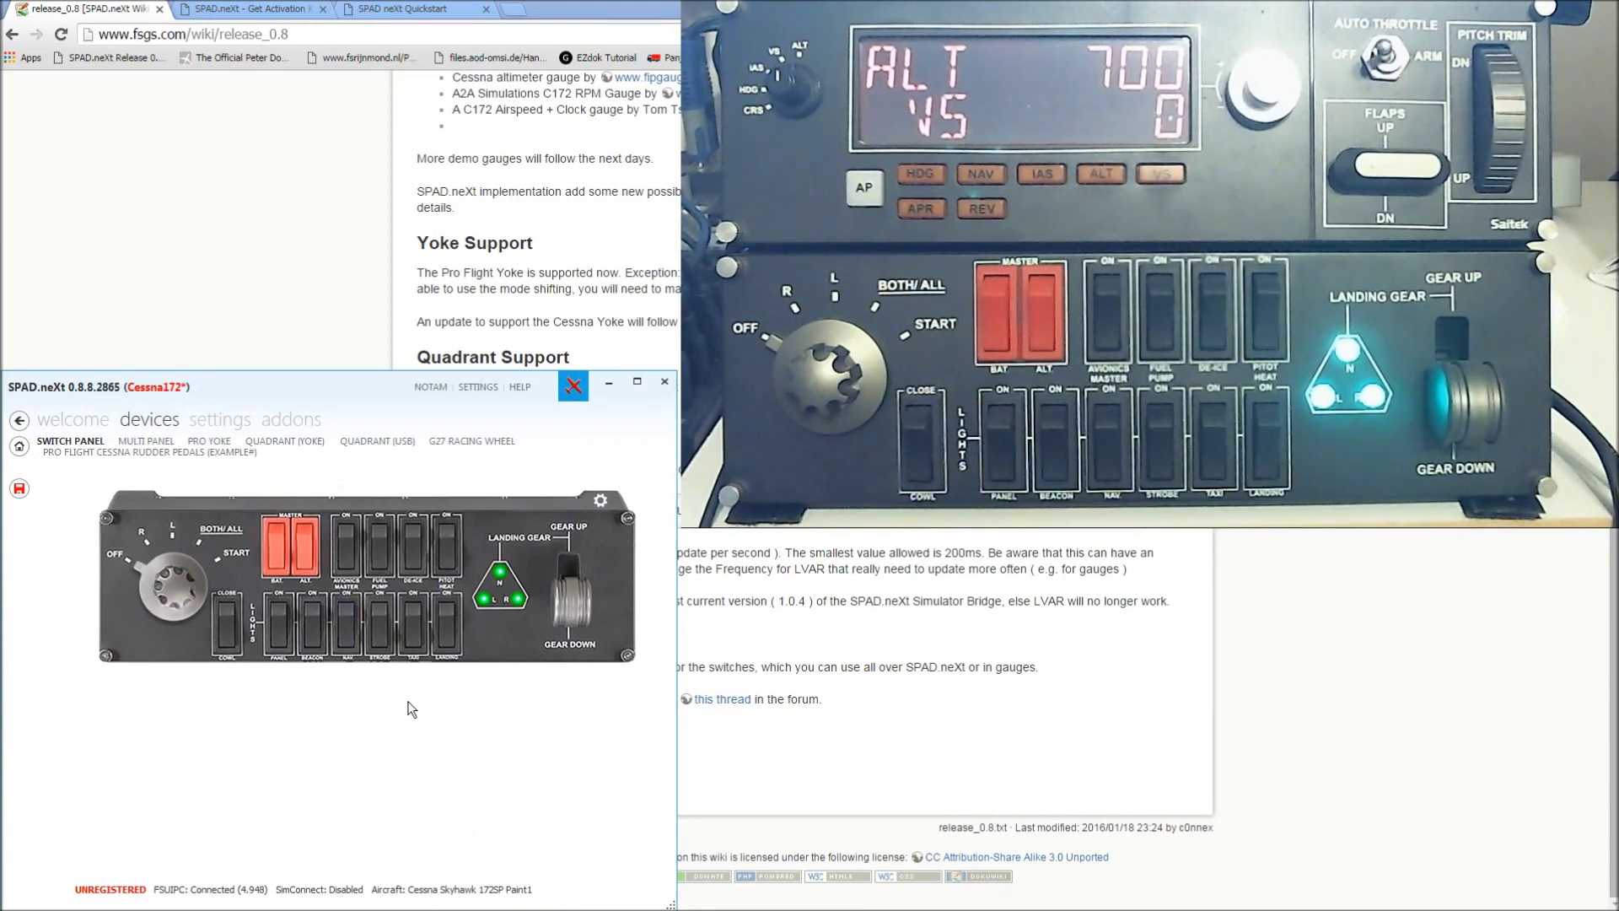
left_click(372, 640)
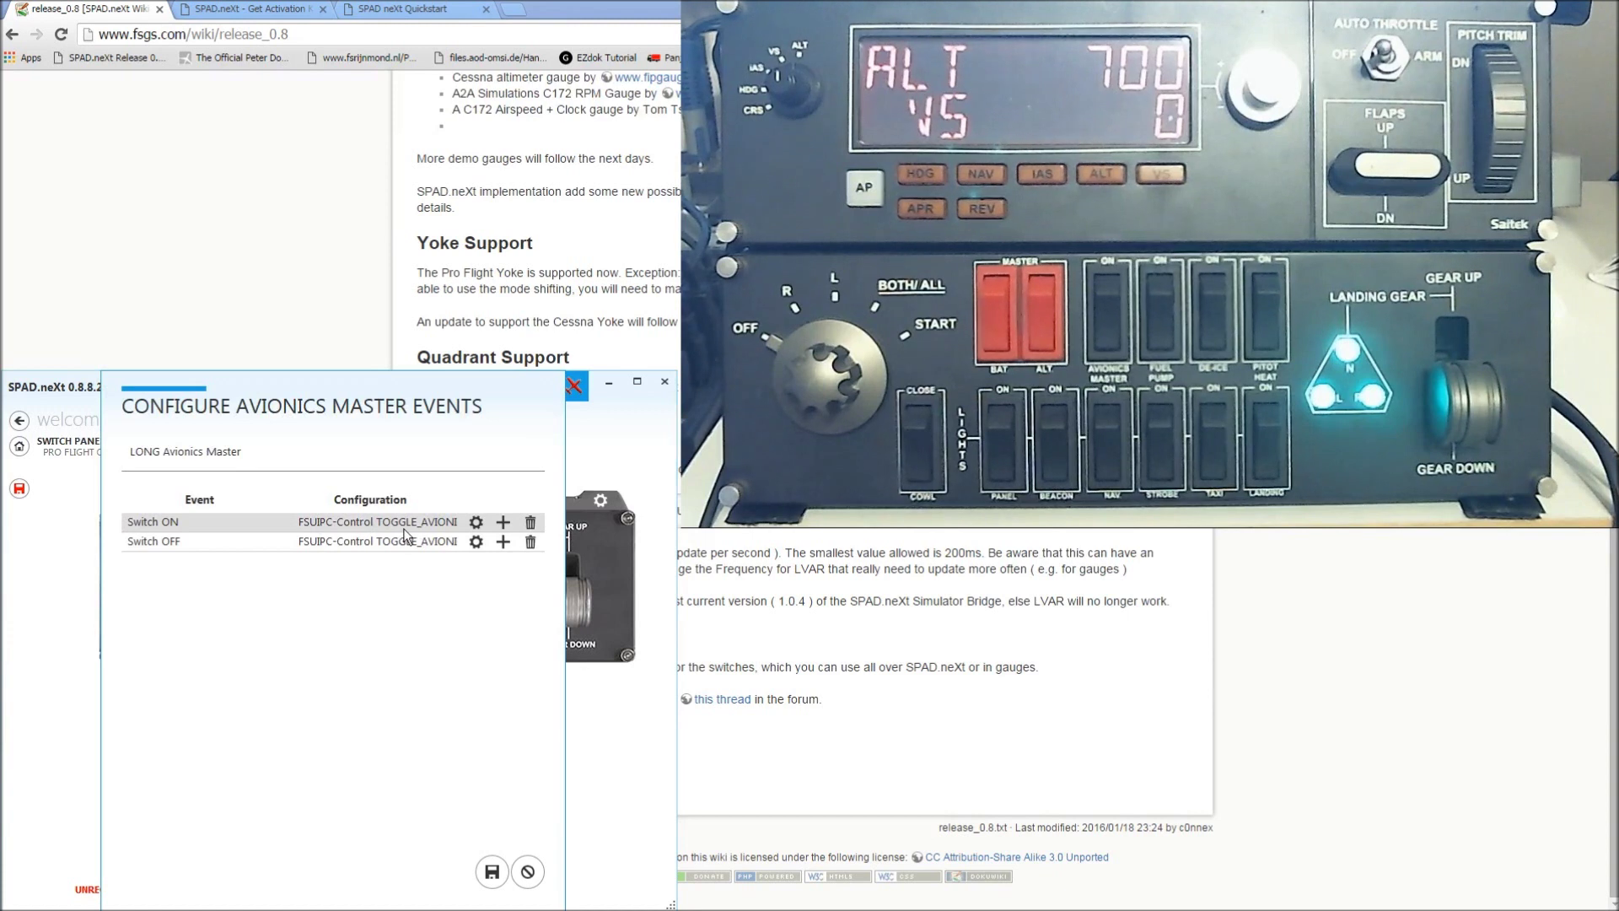
left_click(494, 877)
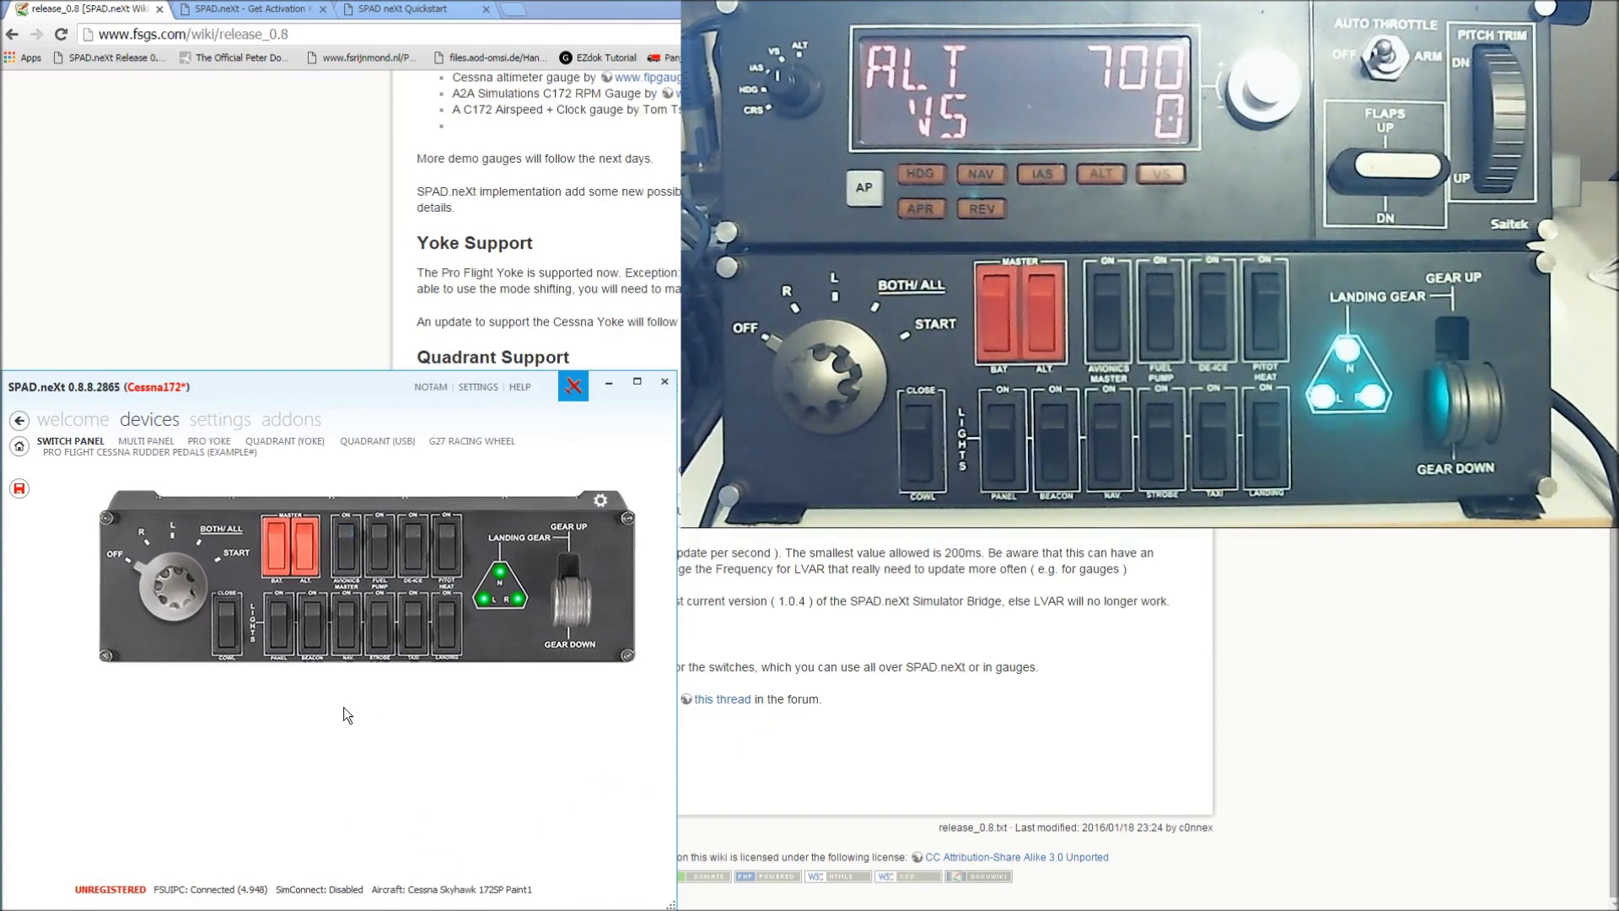
Switch to Flight Simulator X and test the avionics master switch against the cockpit's radio stack
mouse_move(329, 901)
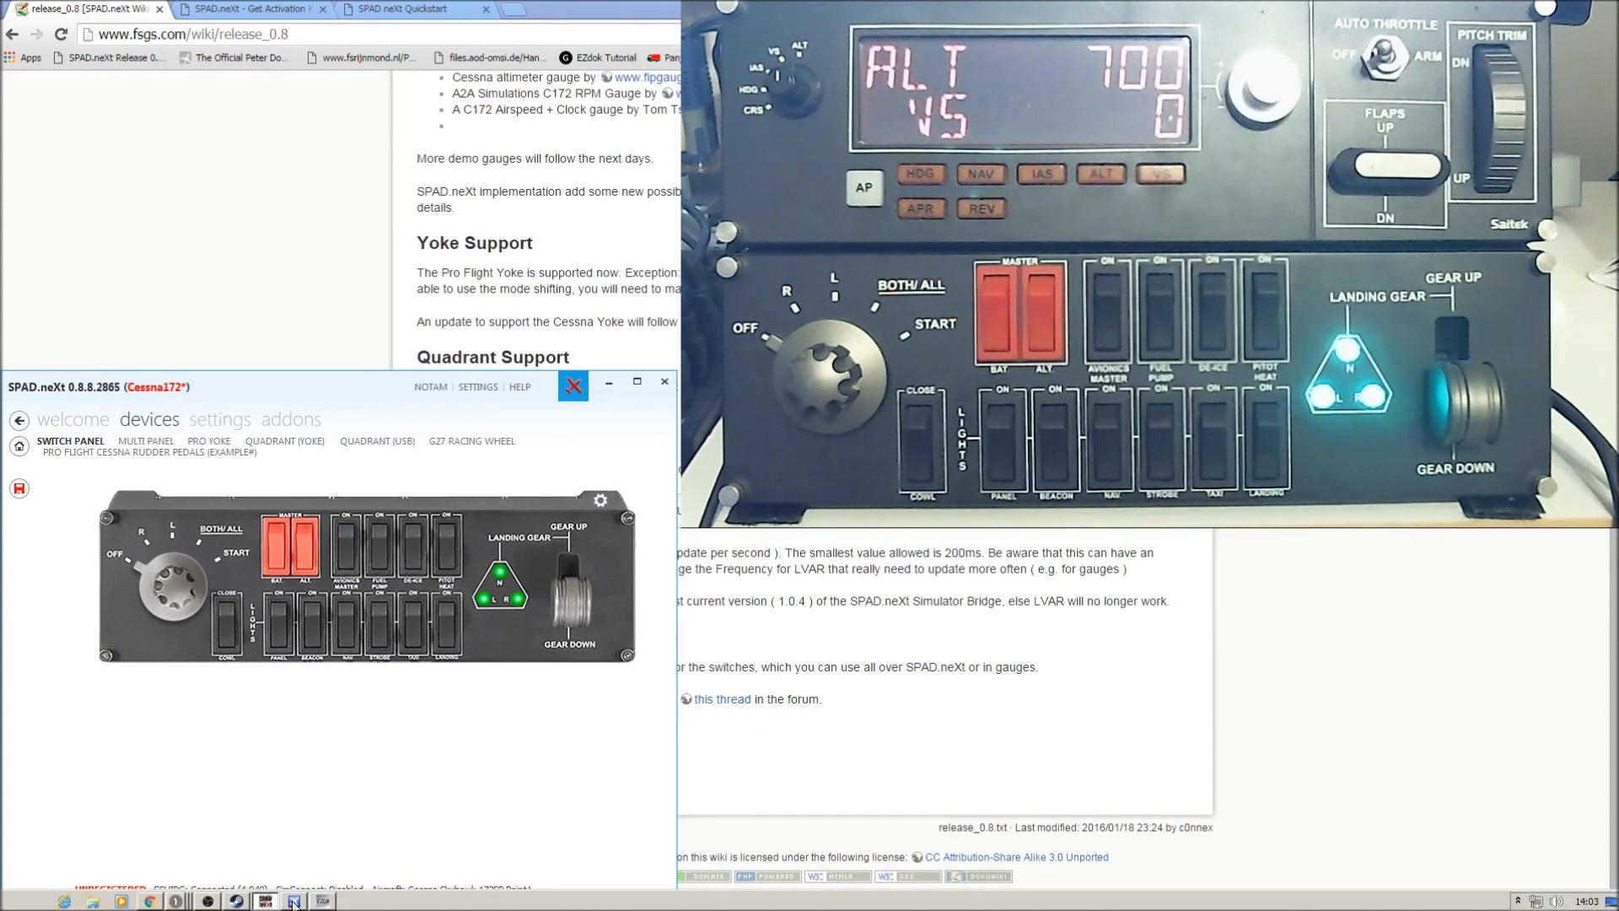
left_click(293, 901)
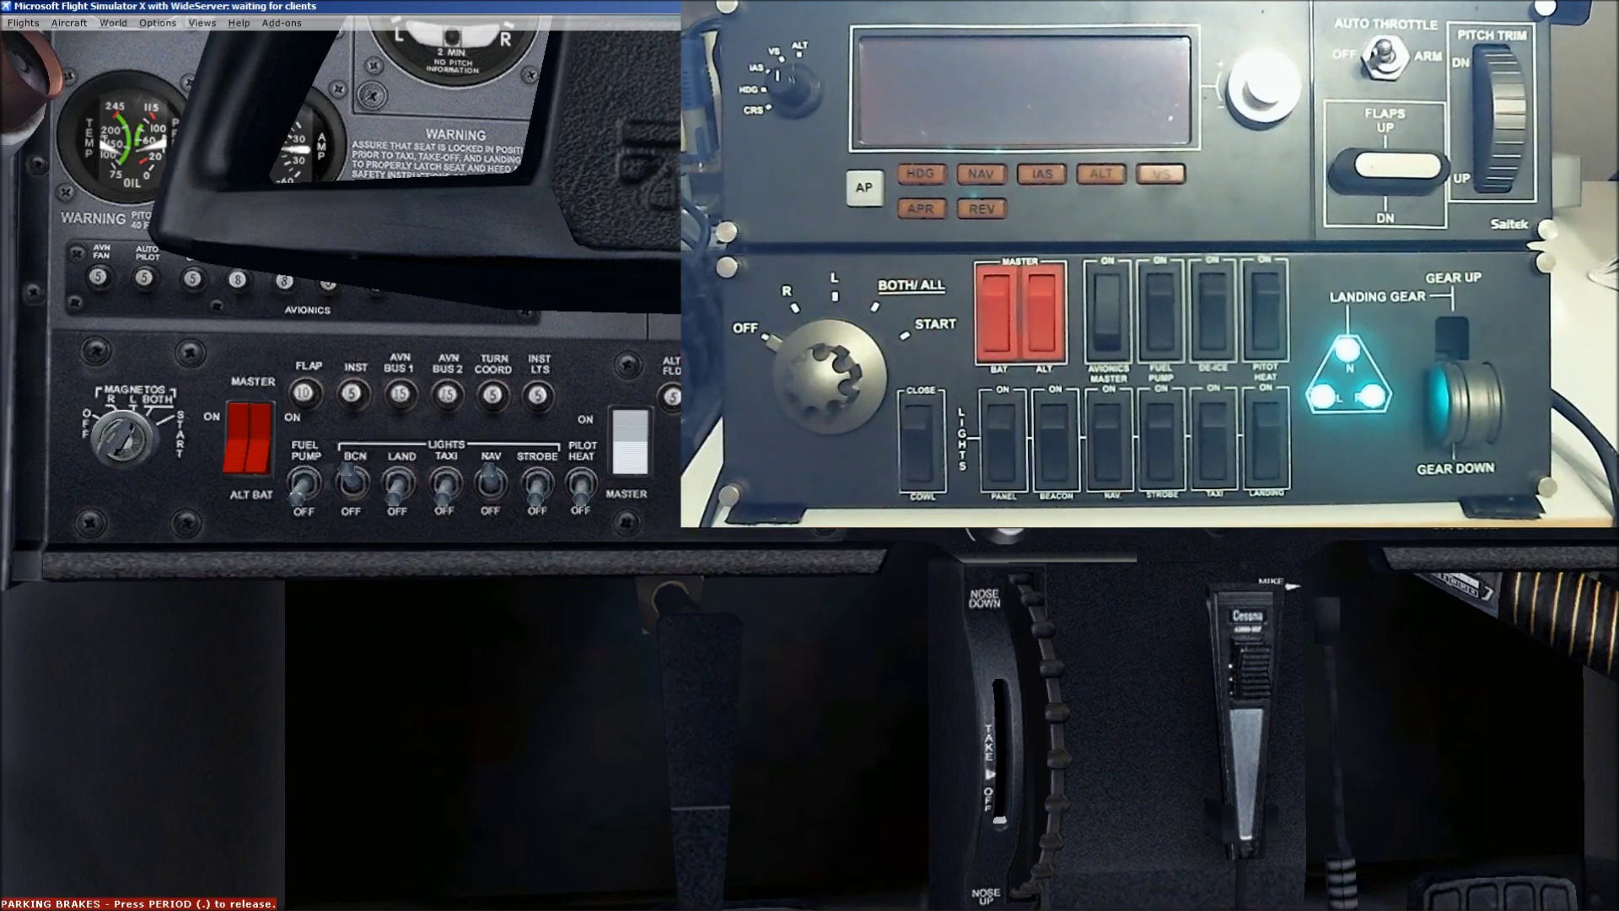
left_click(635, 429)
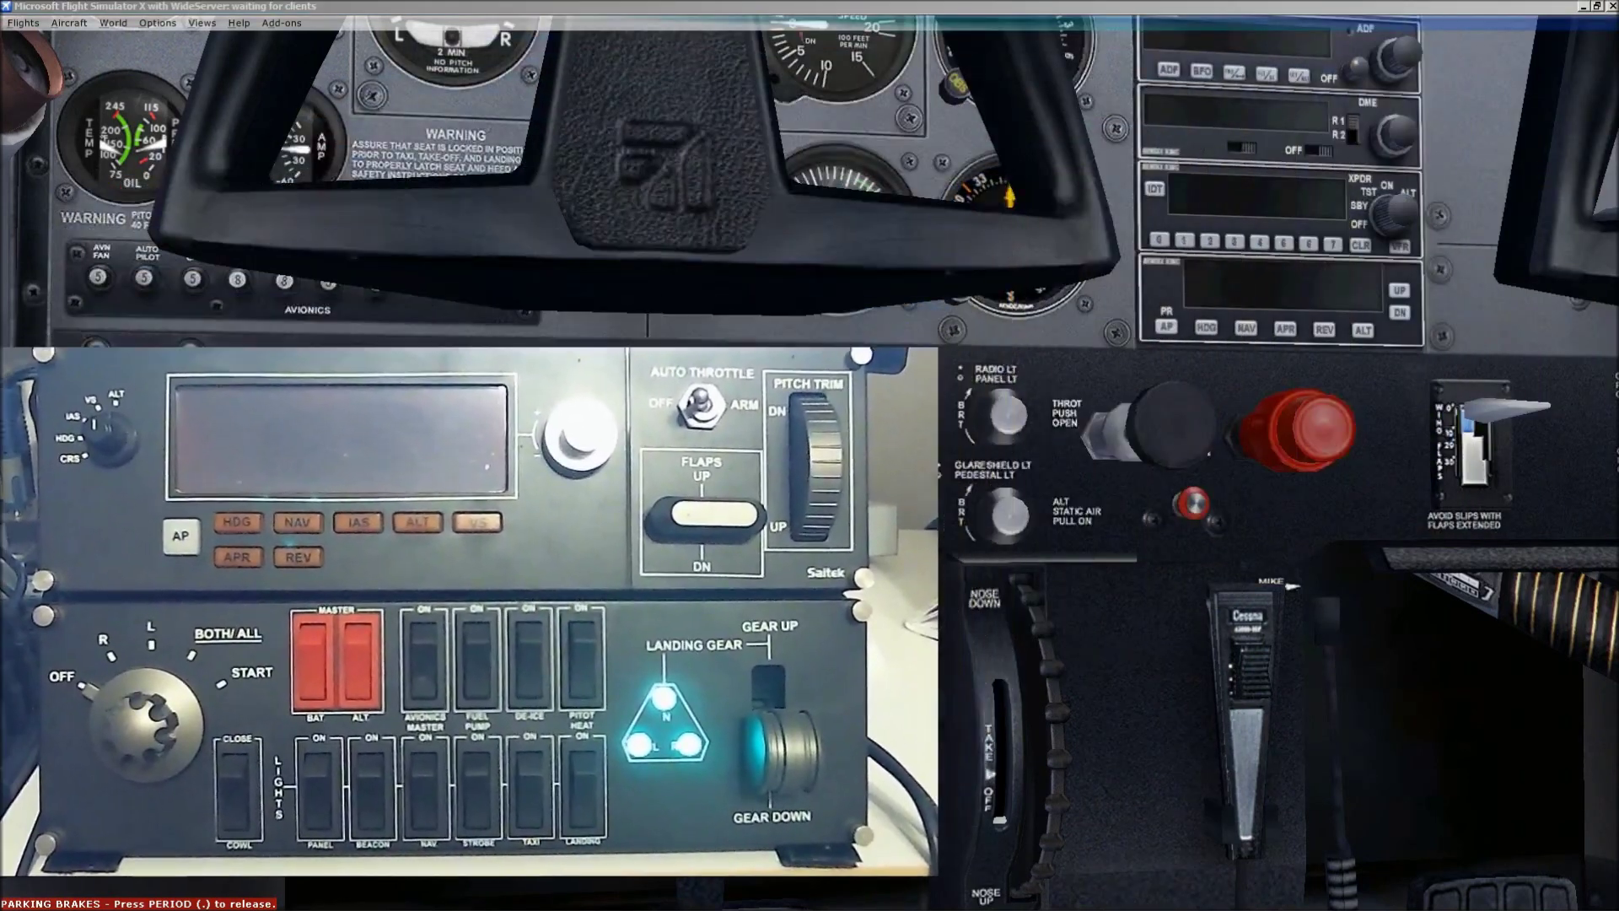
left_click(1442, 386)
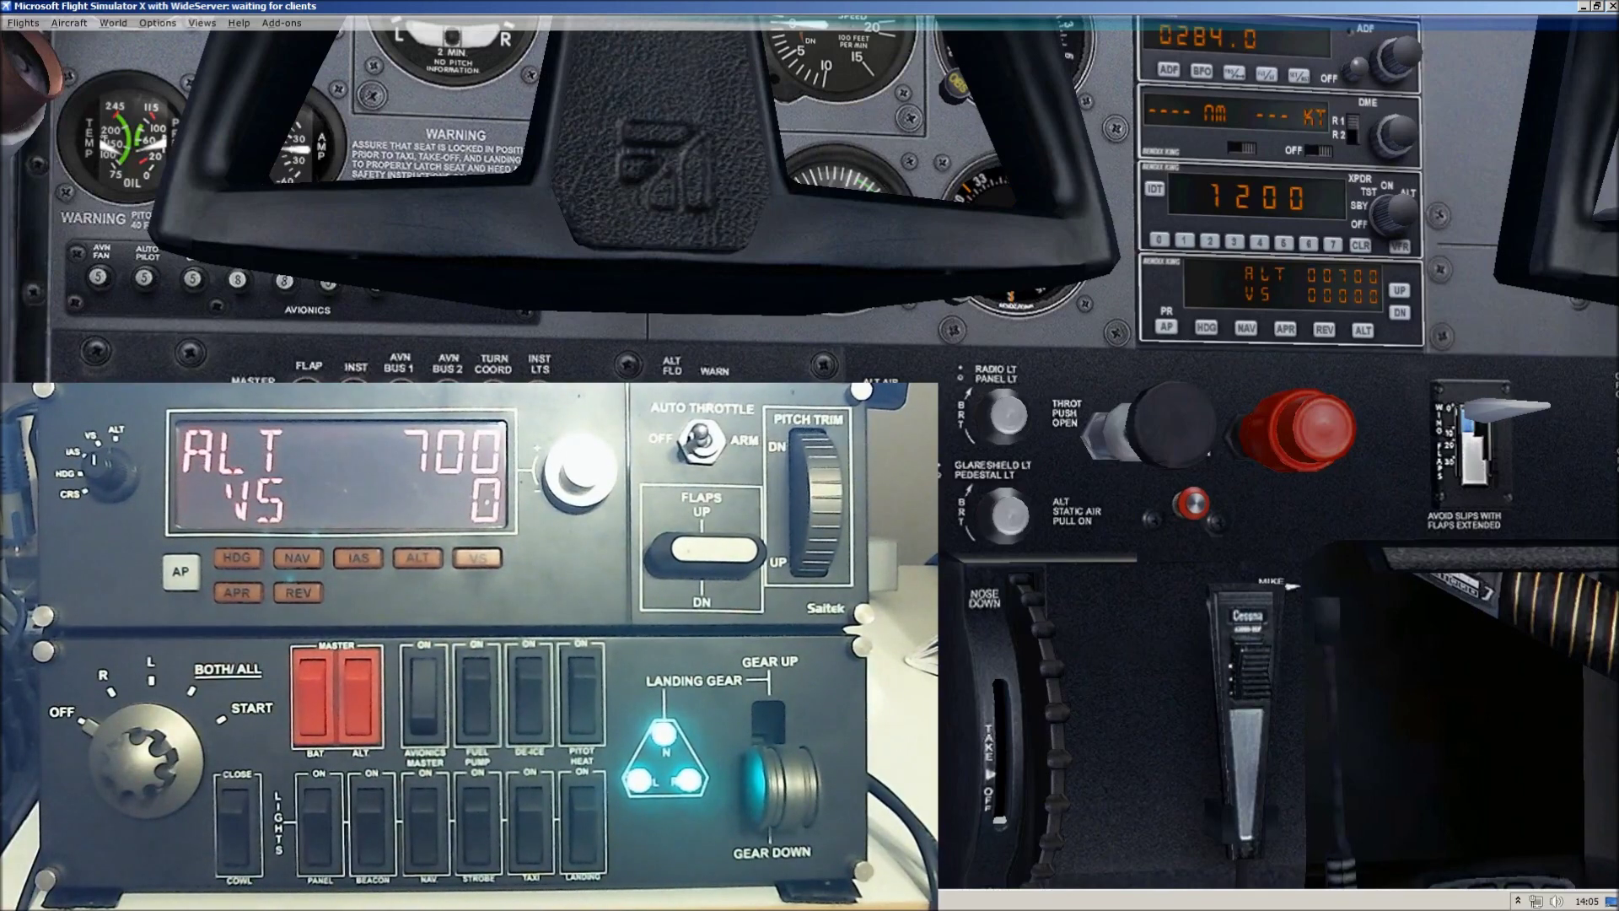
Return to SPAD.neXt with the browser behind it and assign simulation control TOGGLE_NAV_LIGHTS (0001:034B) to the Nav switch's Switch ON event
key("alt+Tab")
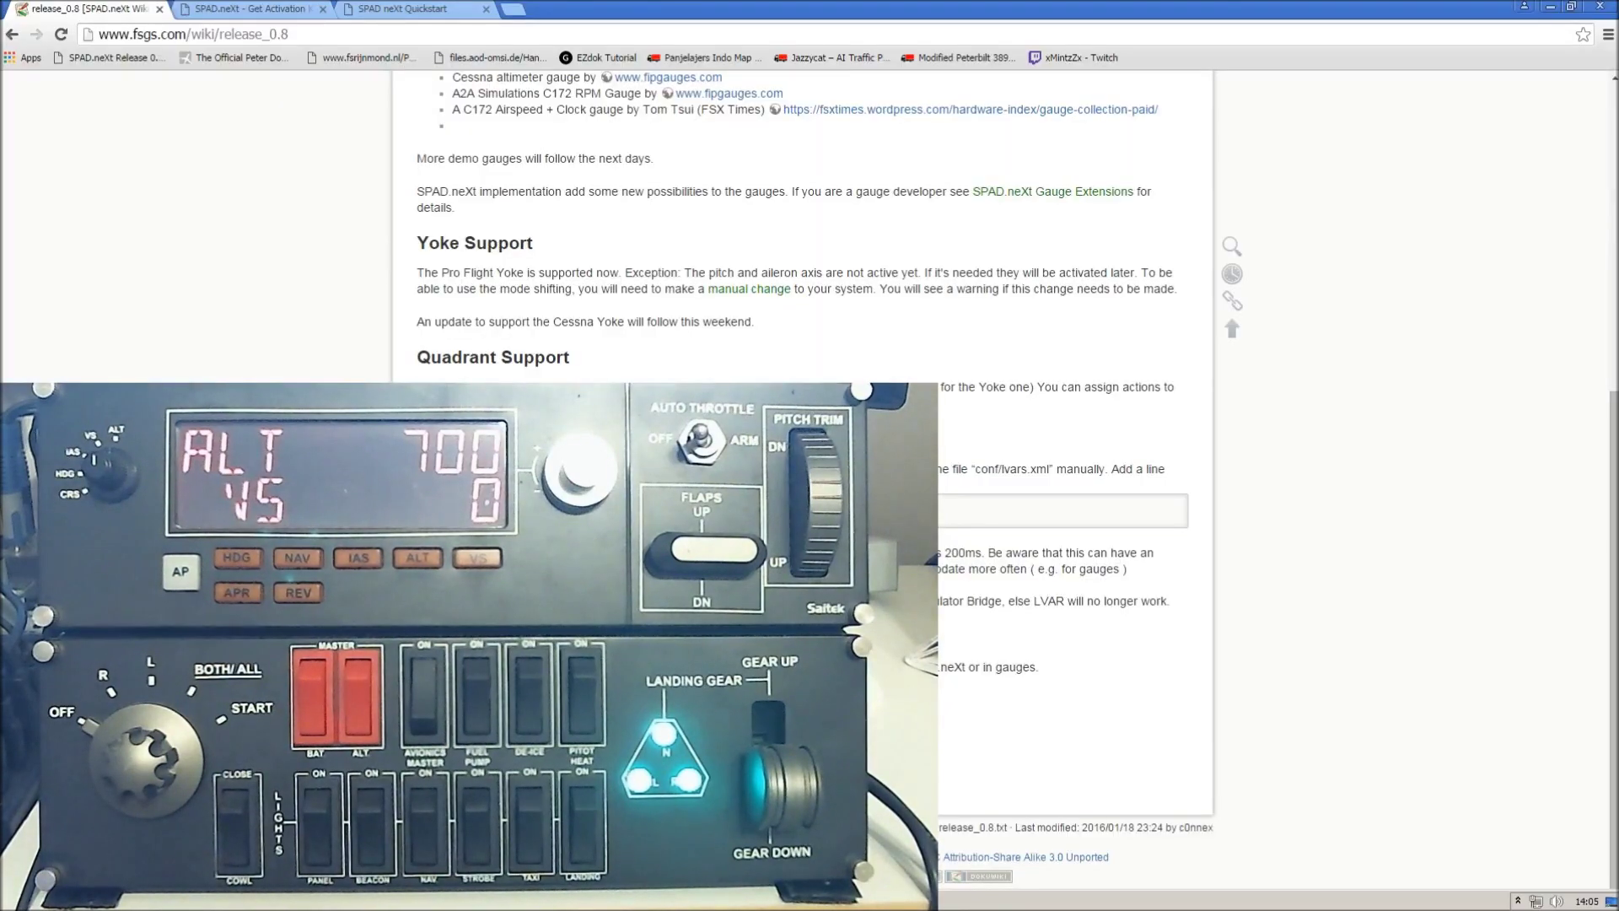
key("alt+Tab")
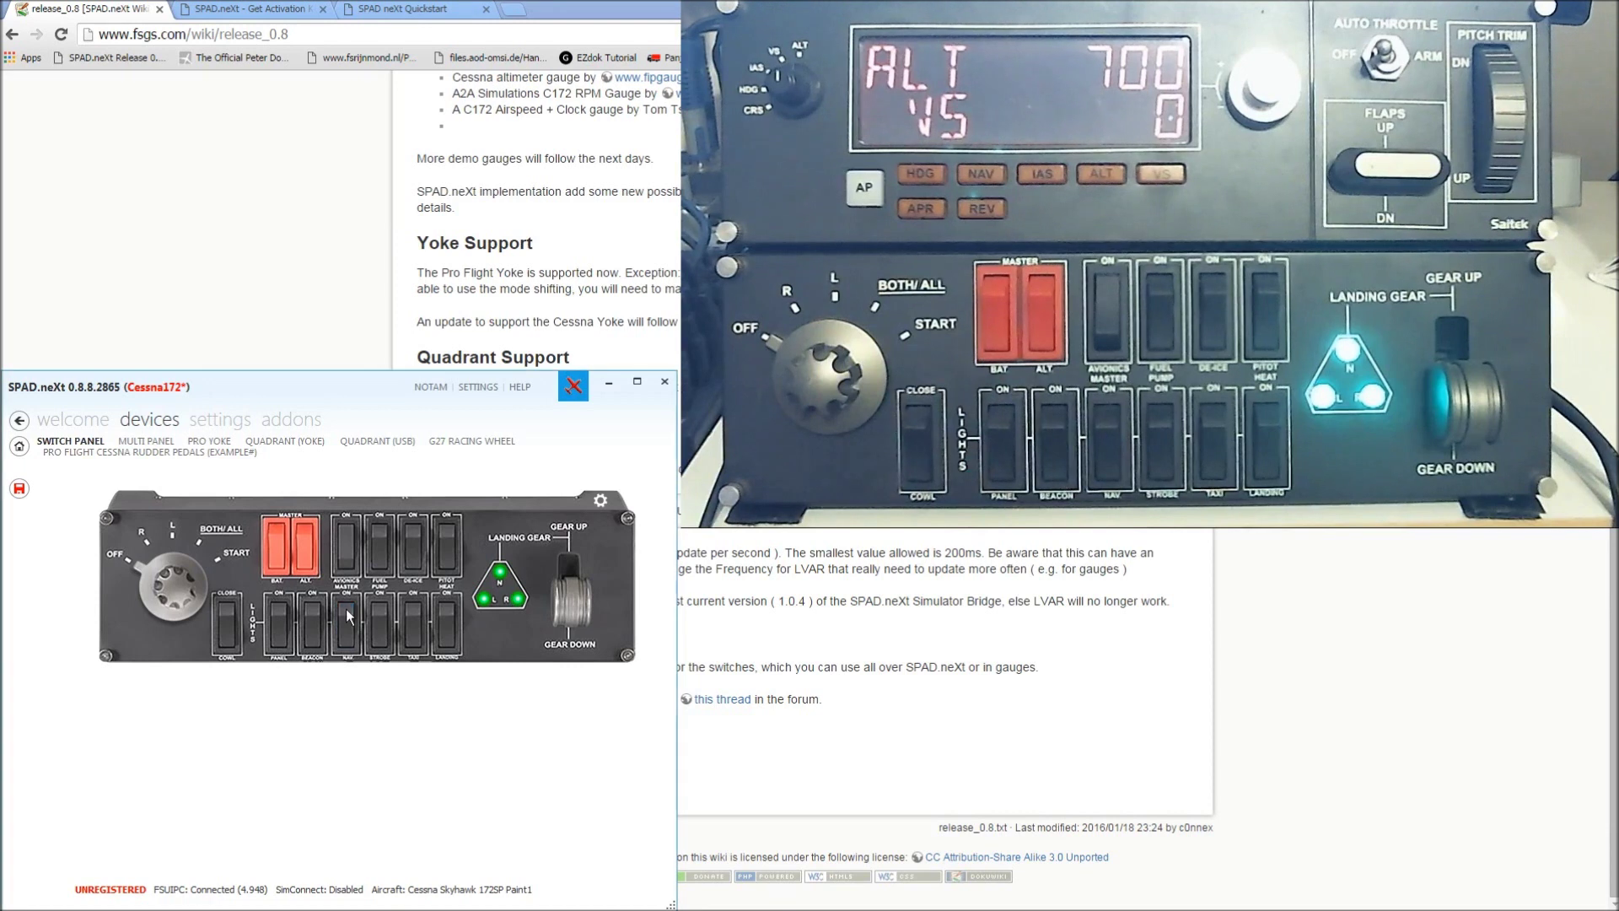
left_click(371, 659)
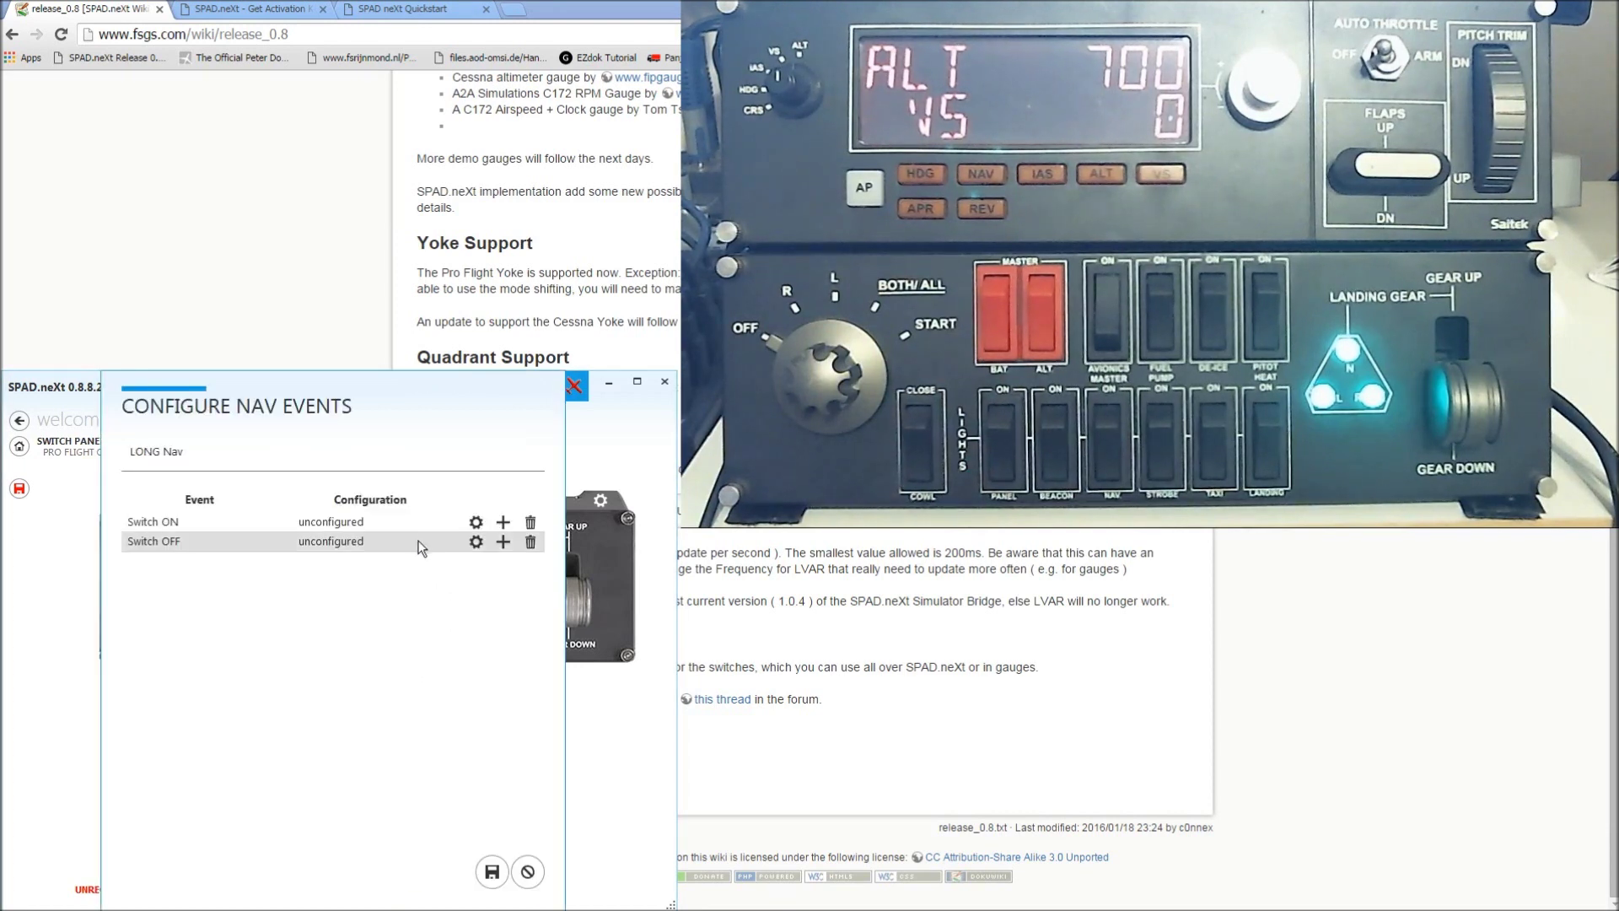
left_click(476, 522)
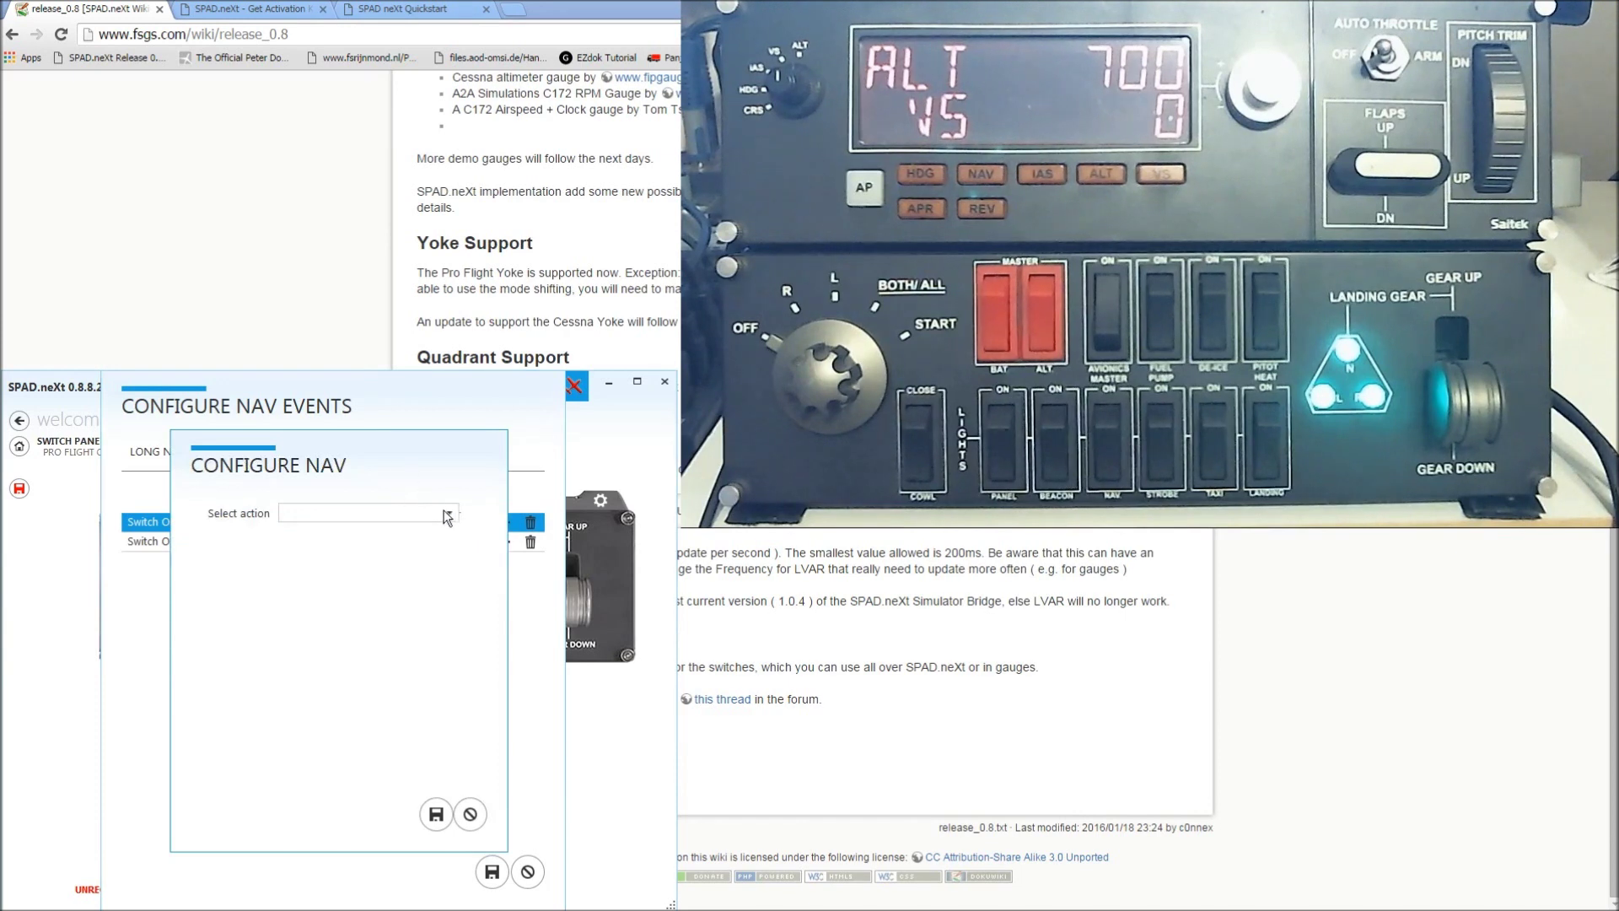
left_click(379, 550)
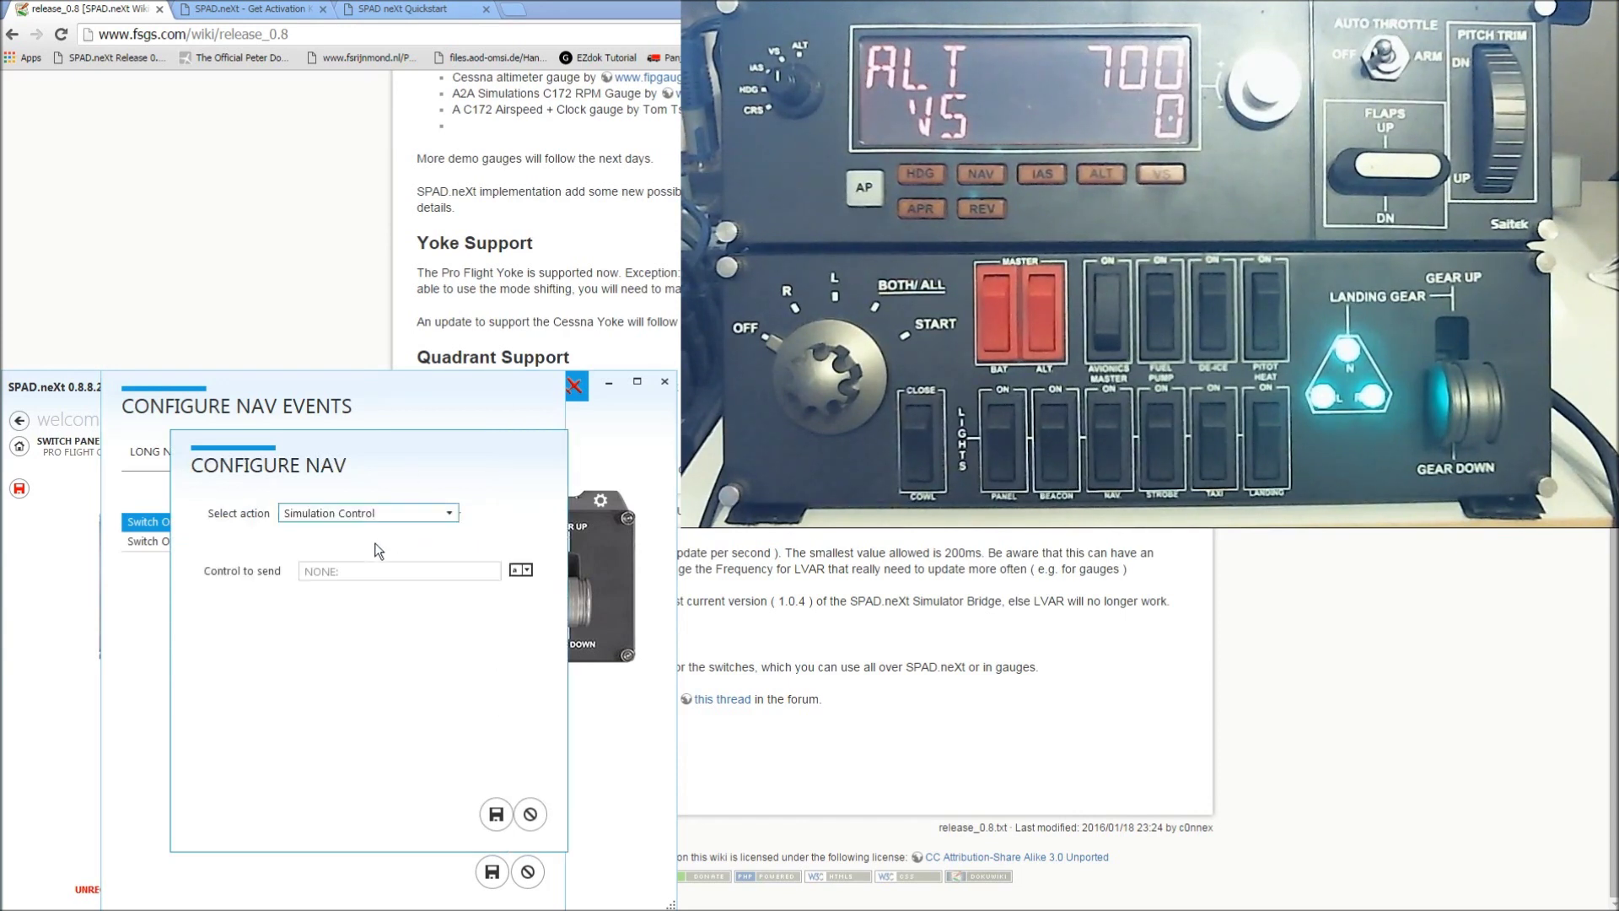
left_click(519, 570)
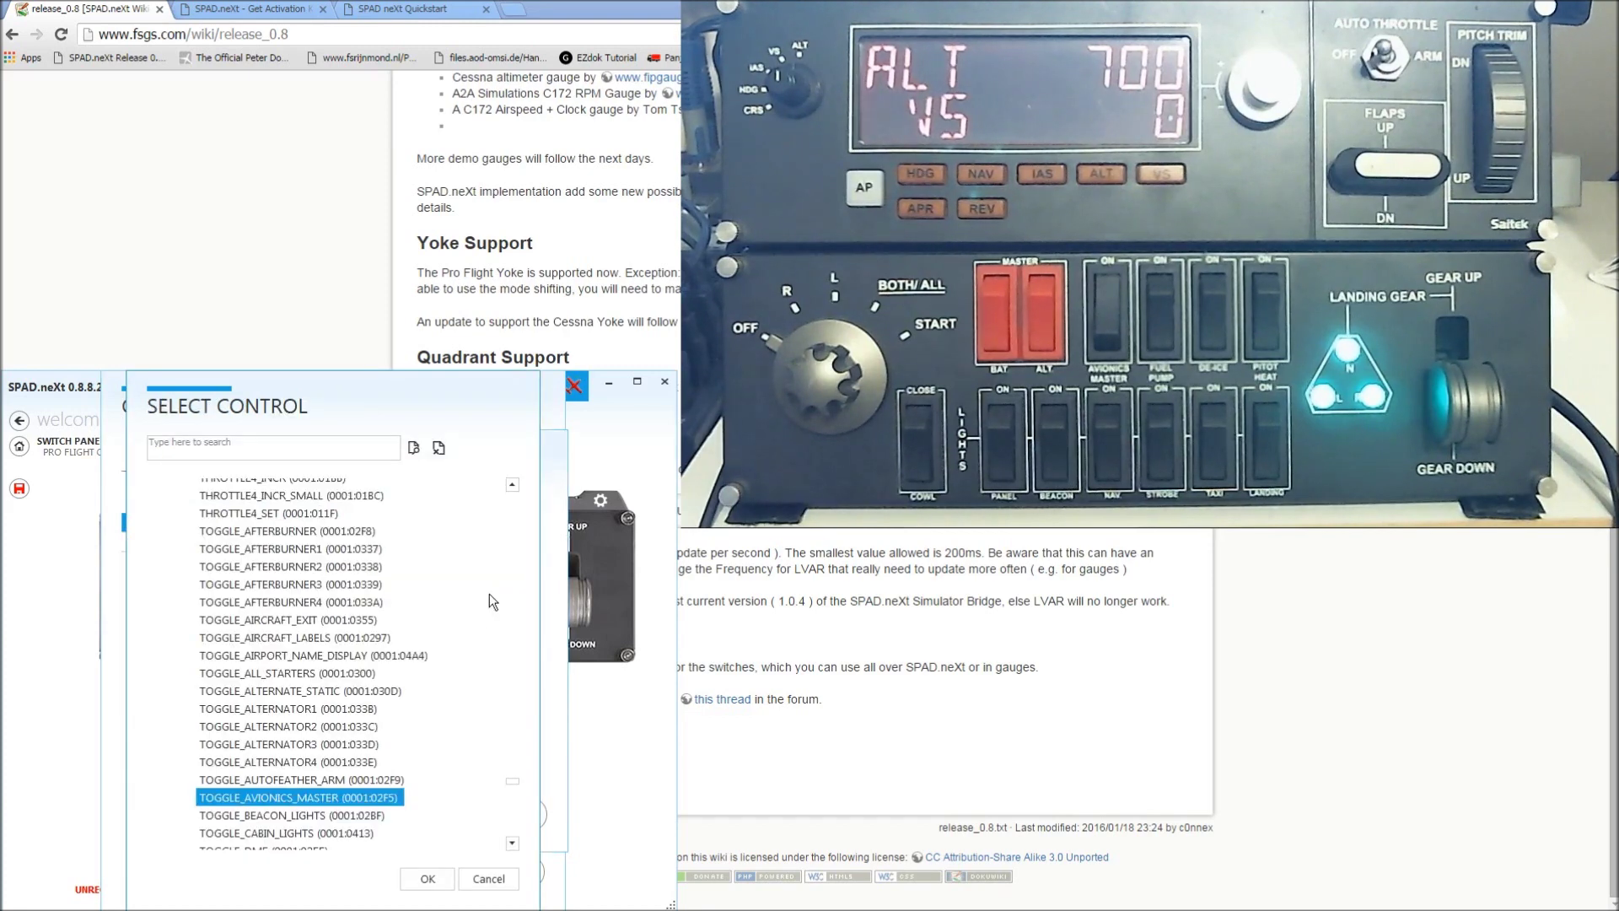
scroll(419, 742, "down", 6)
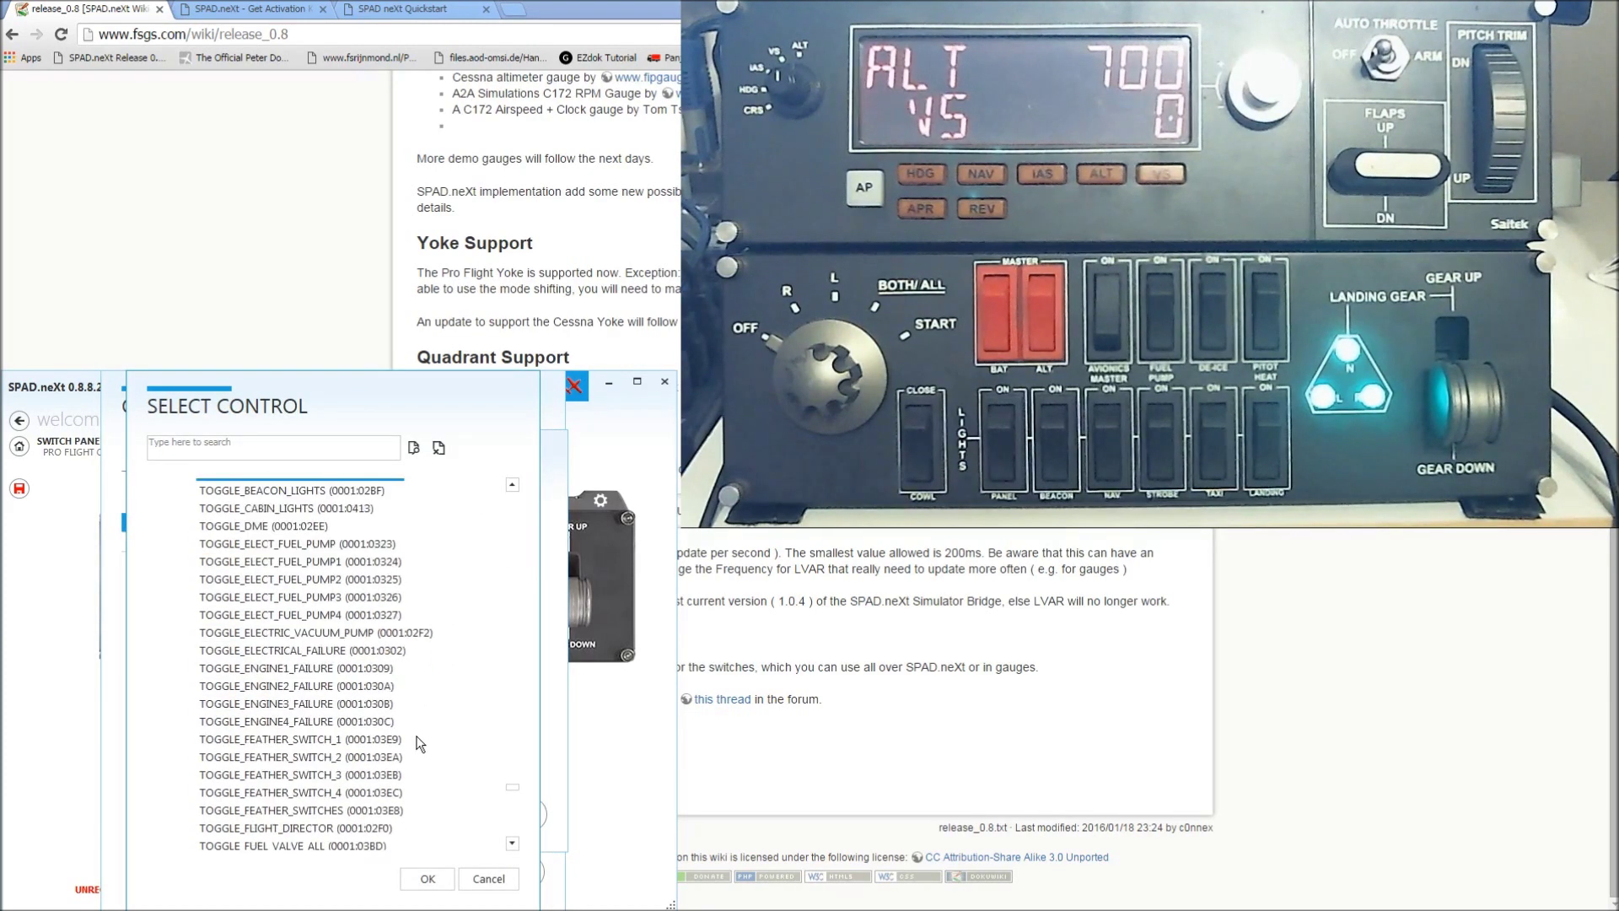
scroll(419, 742, "down", 5)
scroll(419, 742, "down", 2)
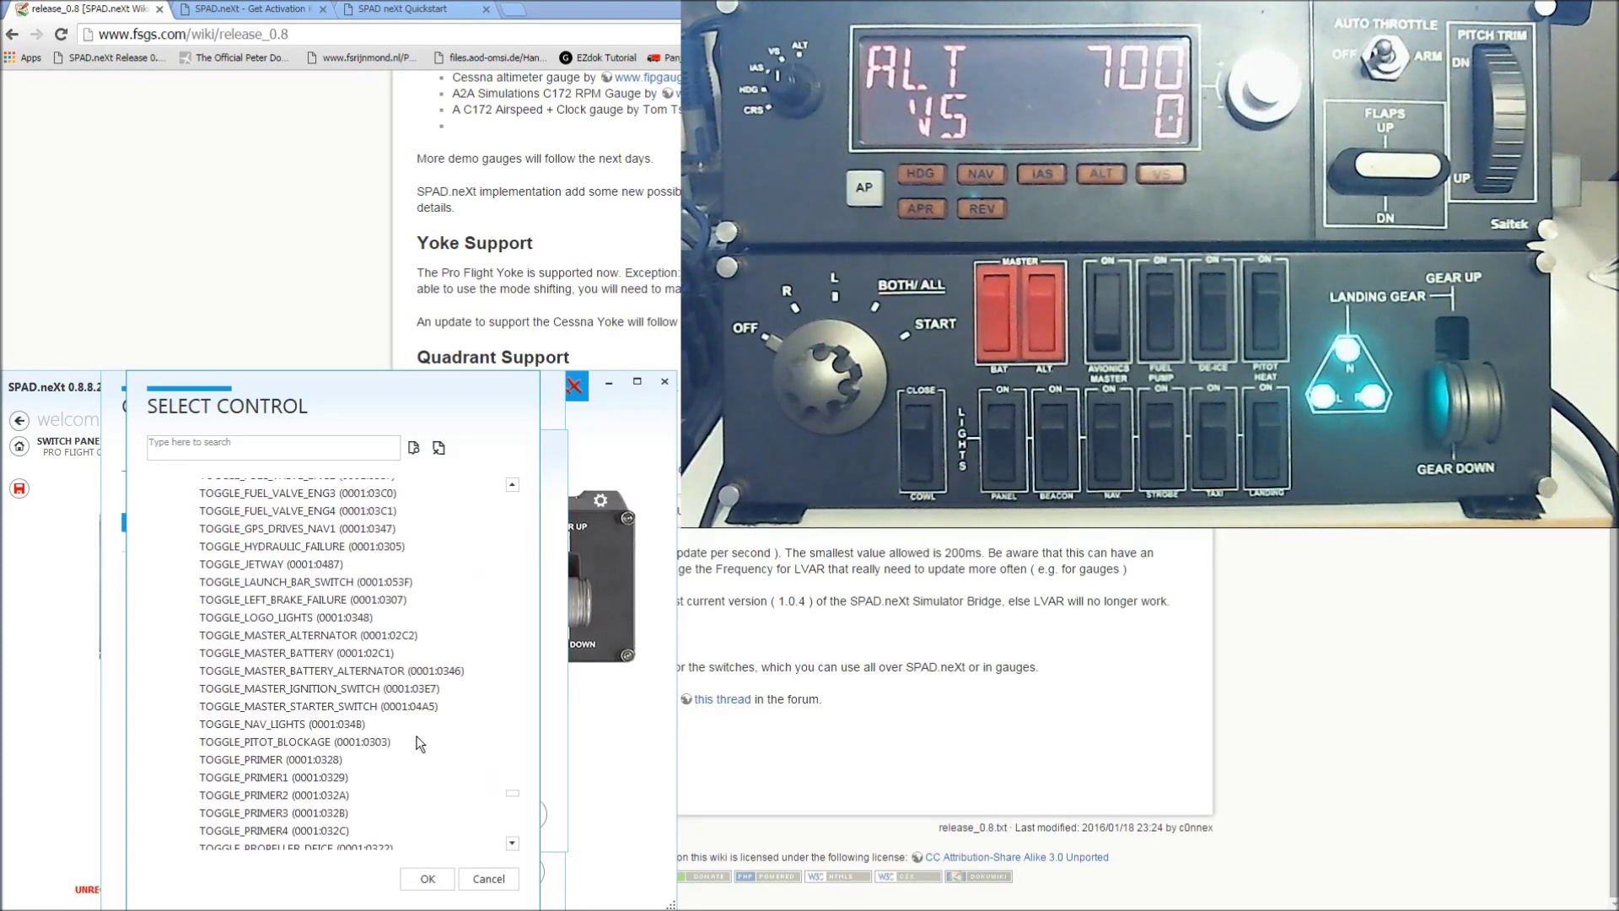
left_click(285, 725)
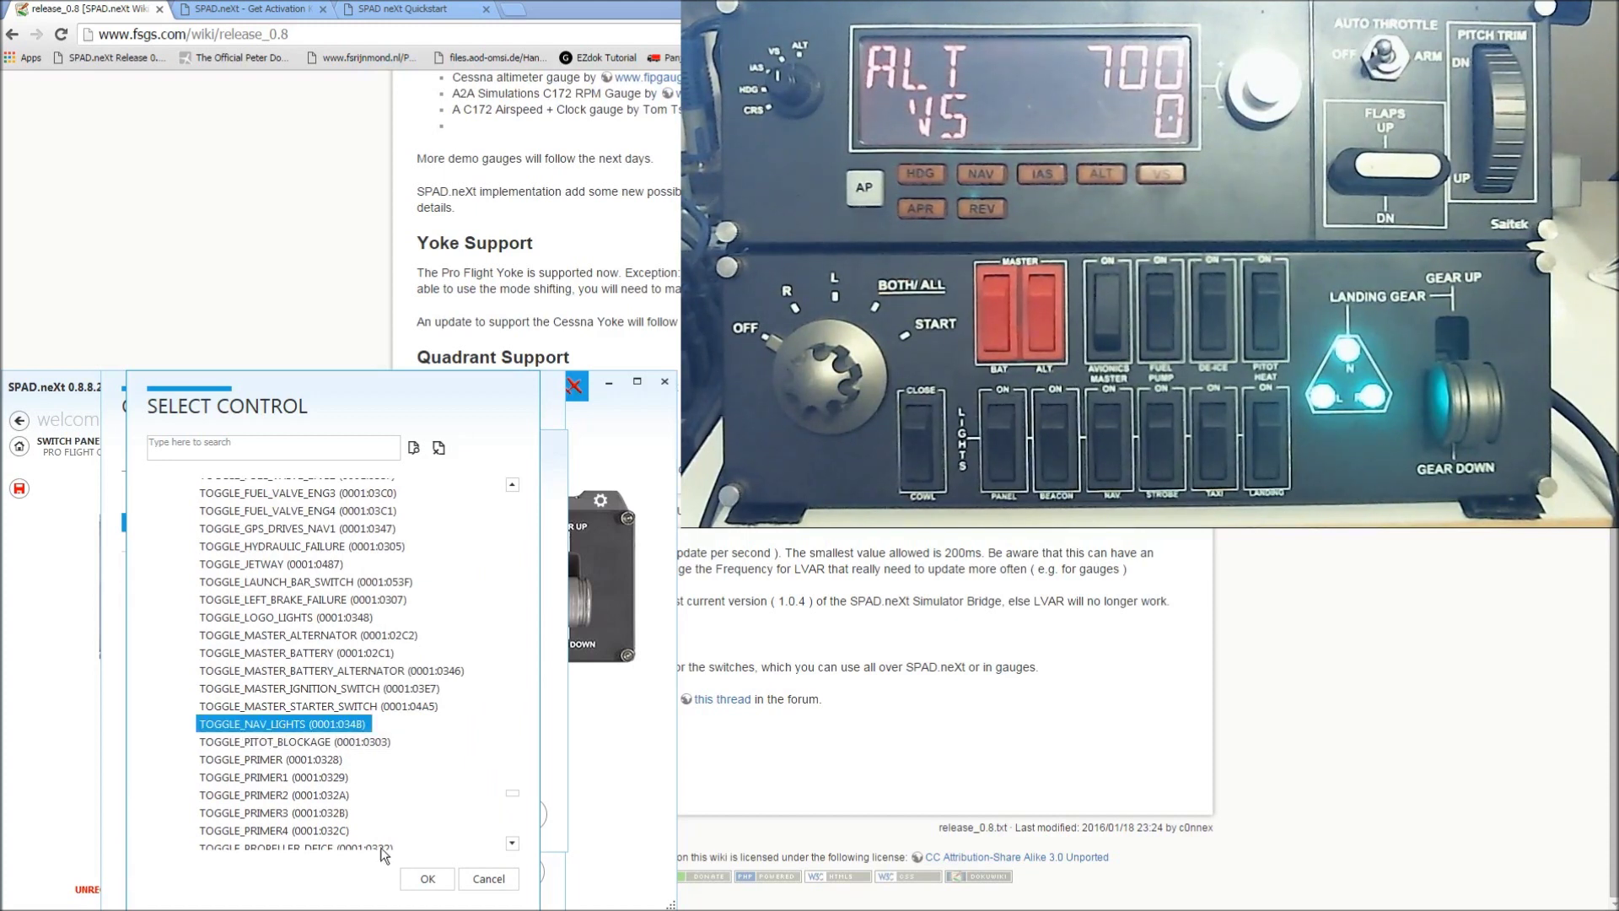
left_click(409, 881)
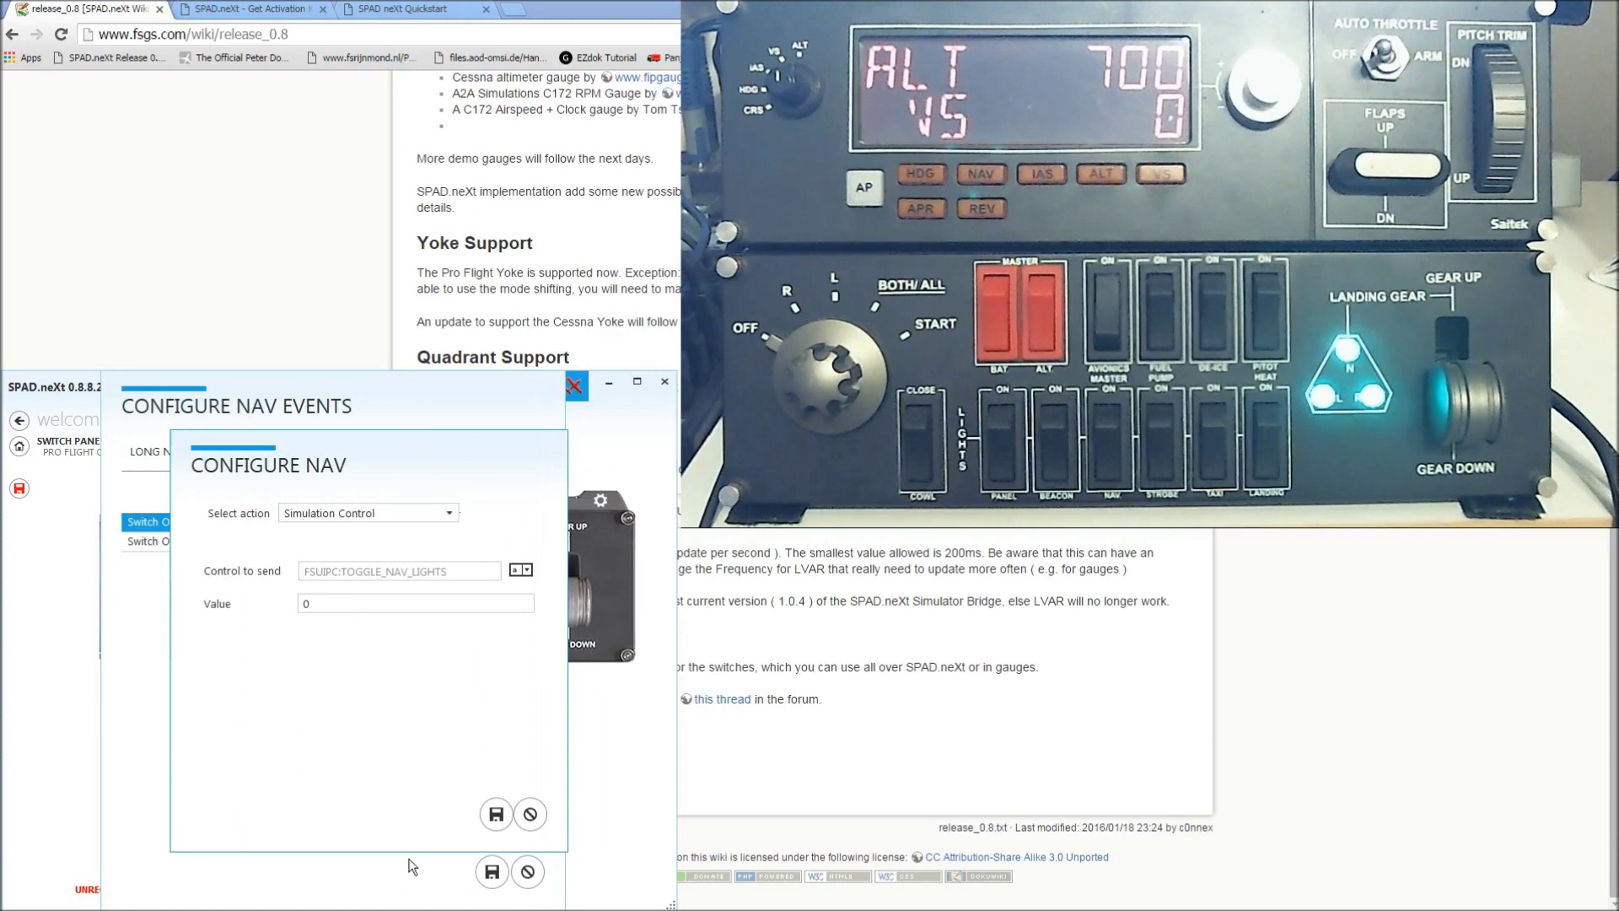
left_click(496, 813)
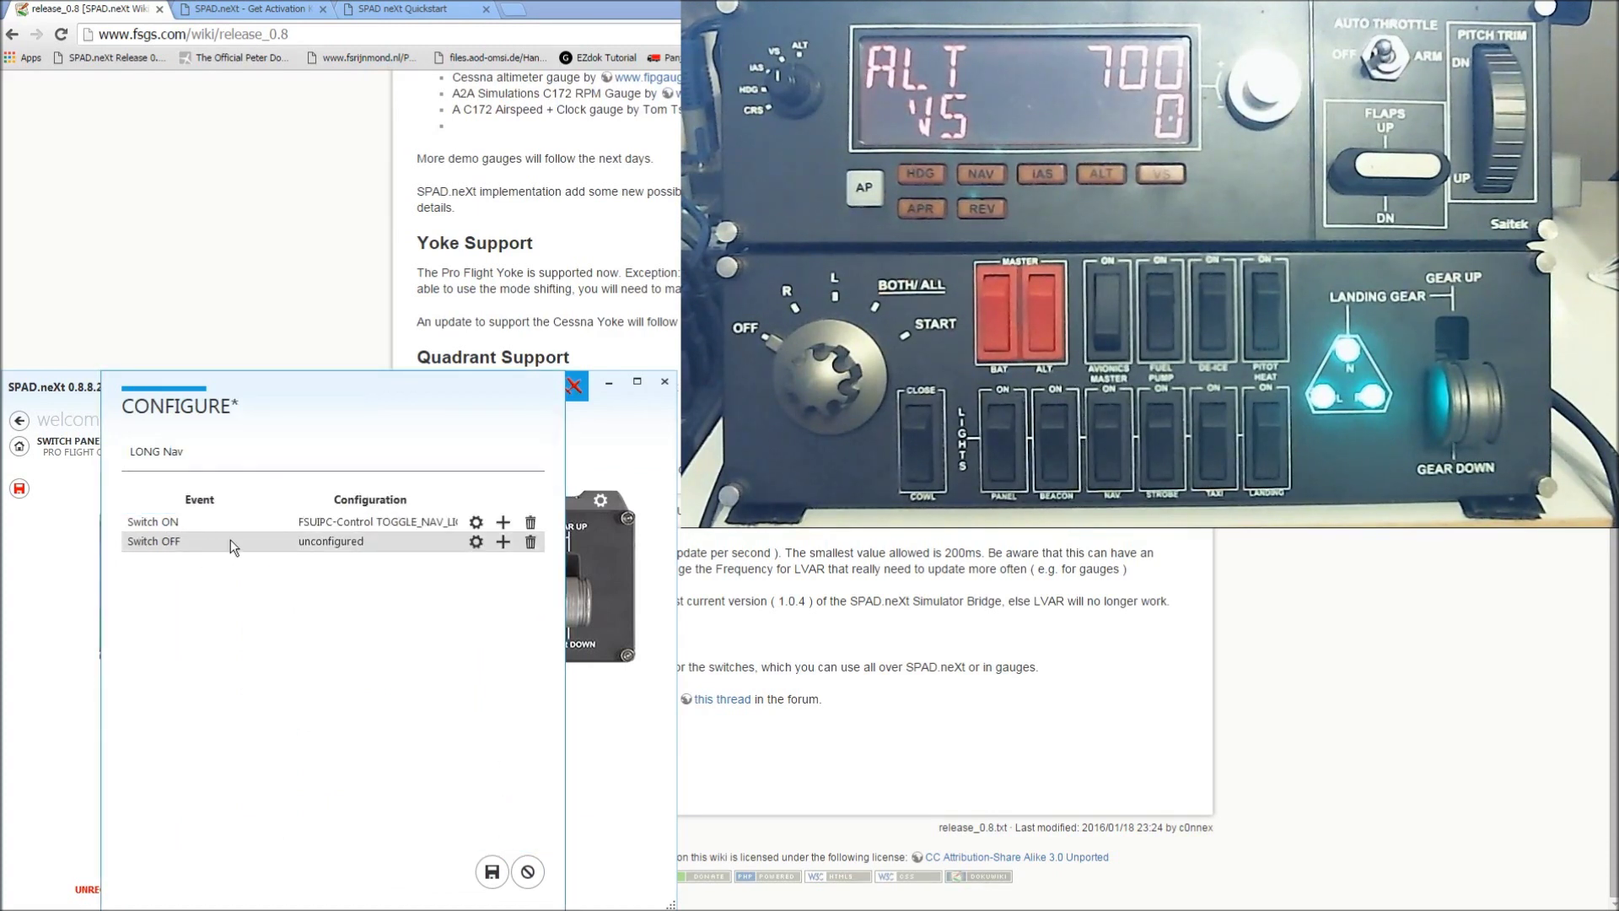
Configure the Nav switch's Switch OFF event as a Simulation Control sending TOGGLE_NAV_LIGHTS (0001:034B), and save the action
left_click(470, 543)
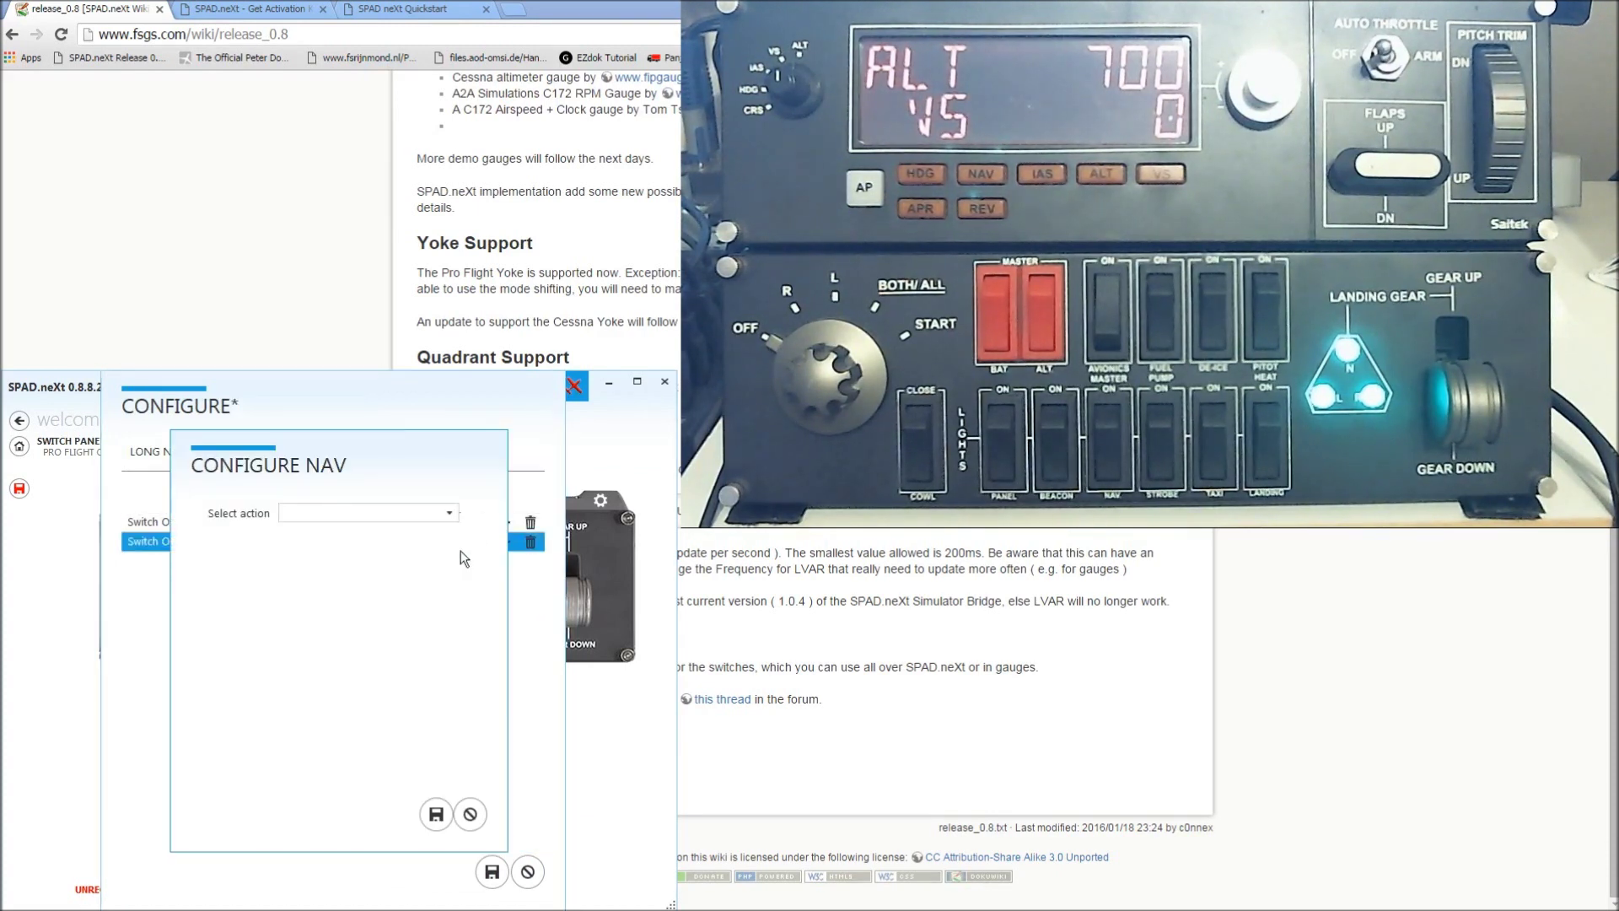
left_click(453, 514)
left_click(398, 554)
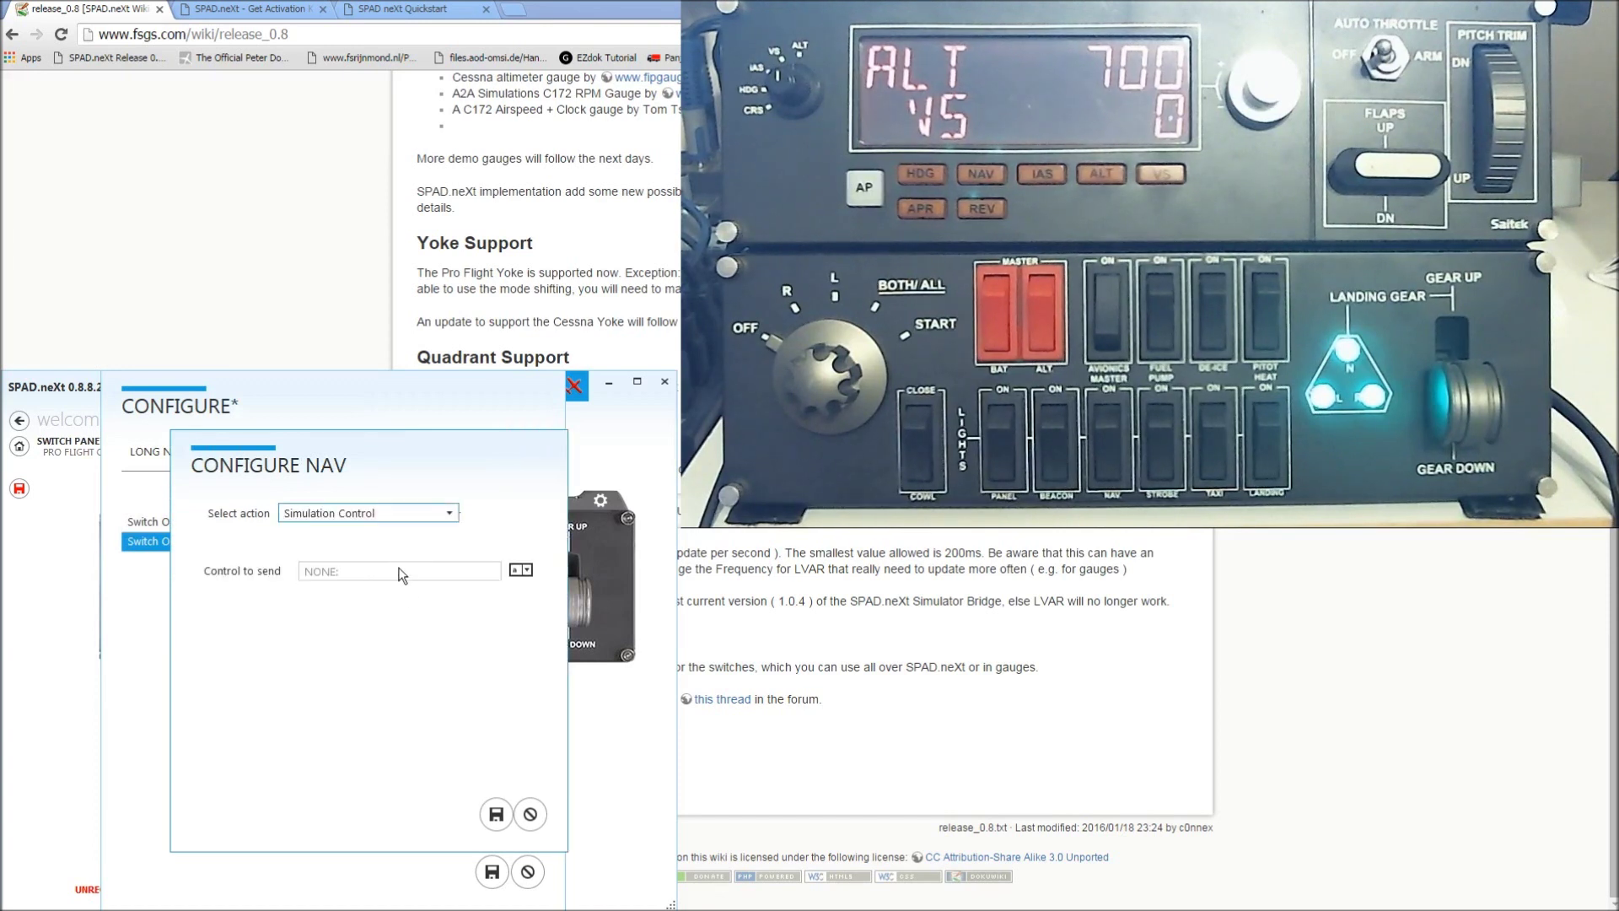
left_click(522, 570)
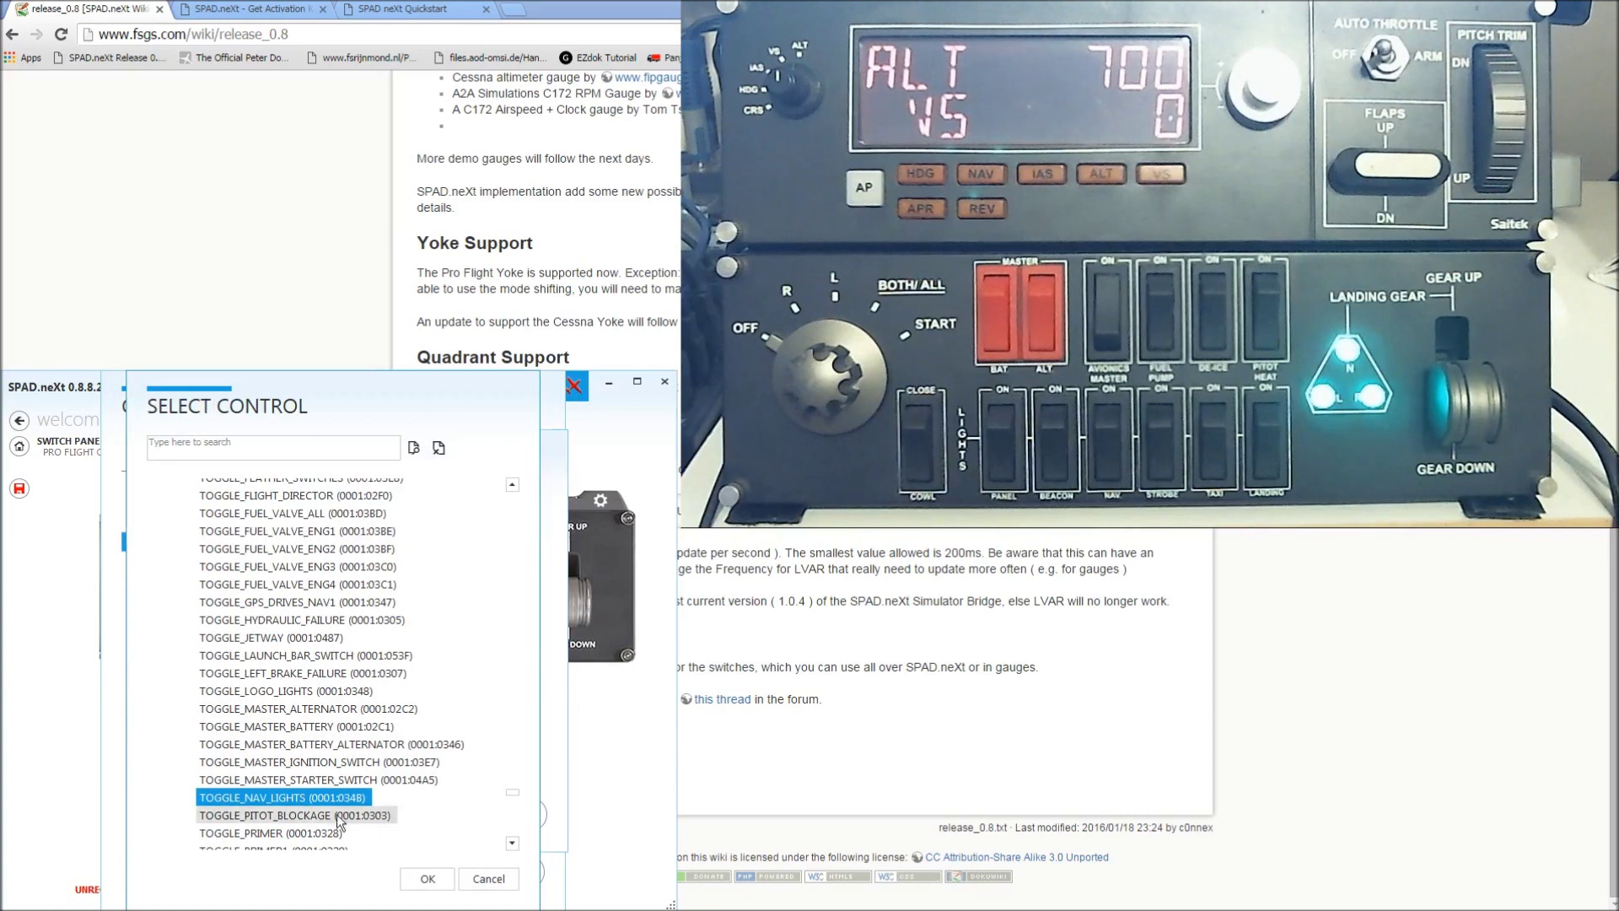
left_click(429, 880)
left_click(496, 814)
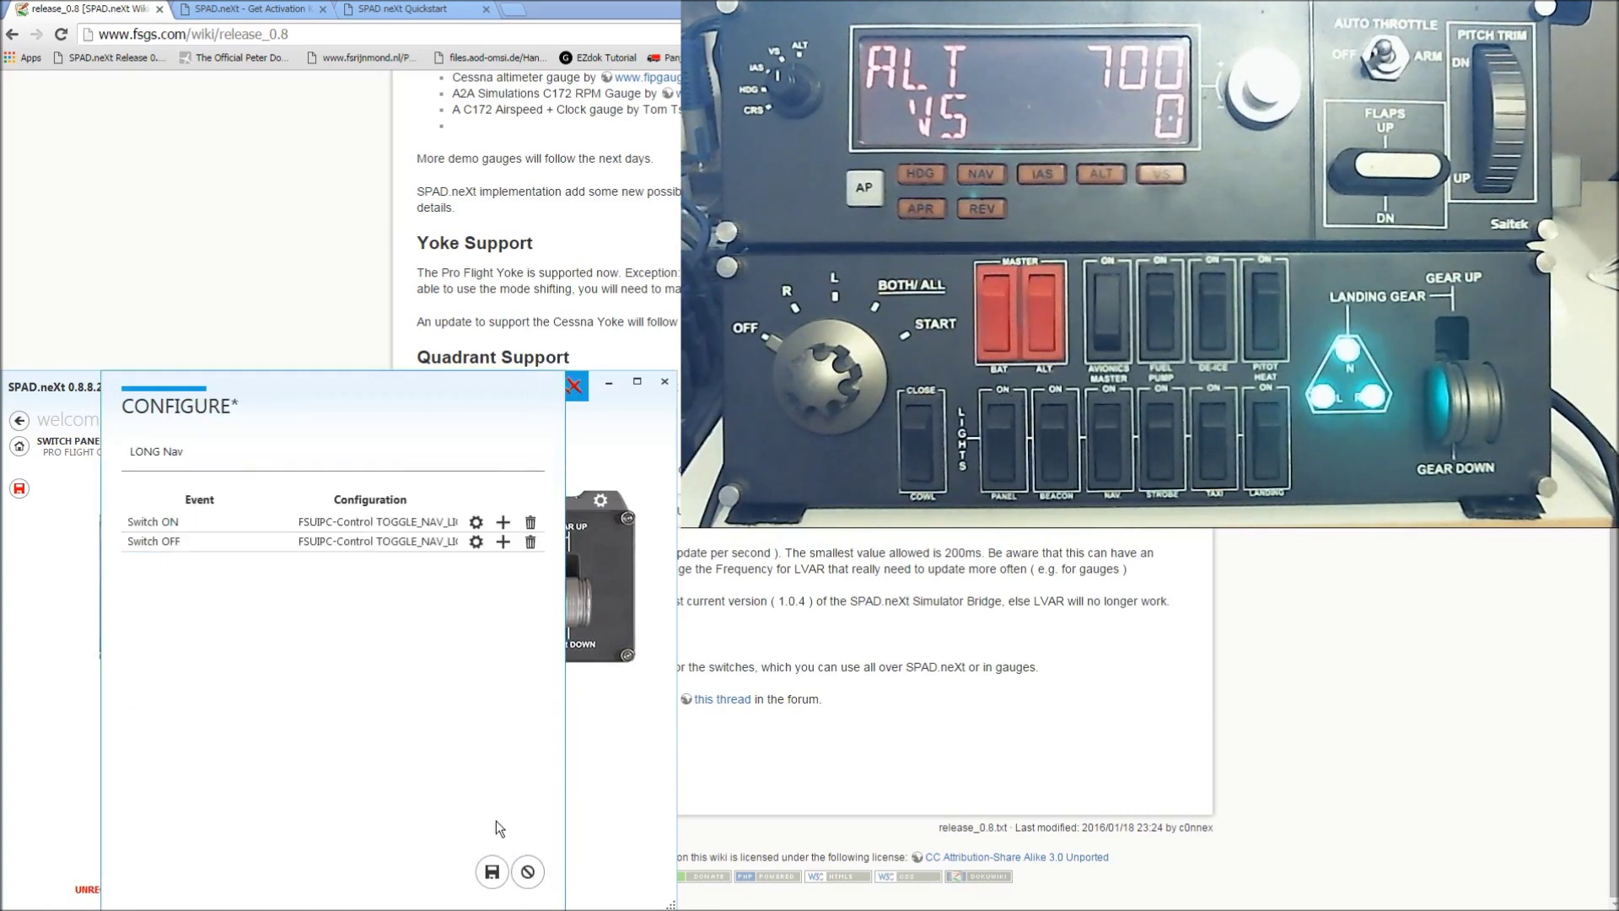
Save the Nav switch configuration and switch to Flight Simulator X to test the nav light switch in the cockpit
left_click(493, 872)
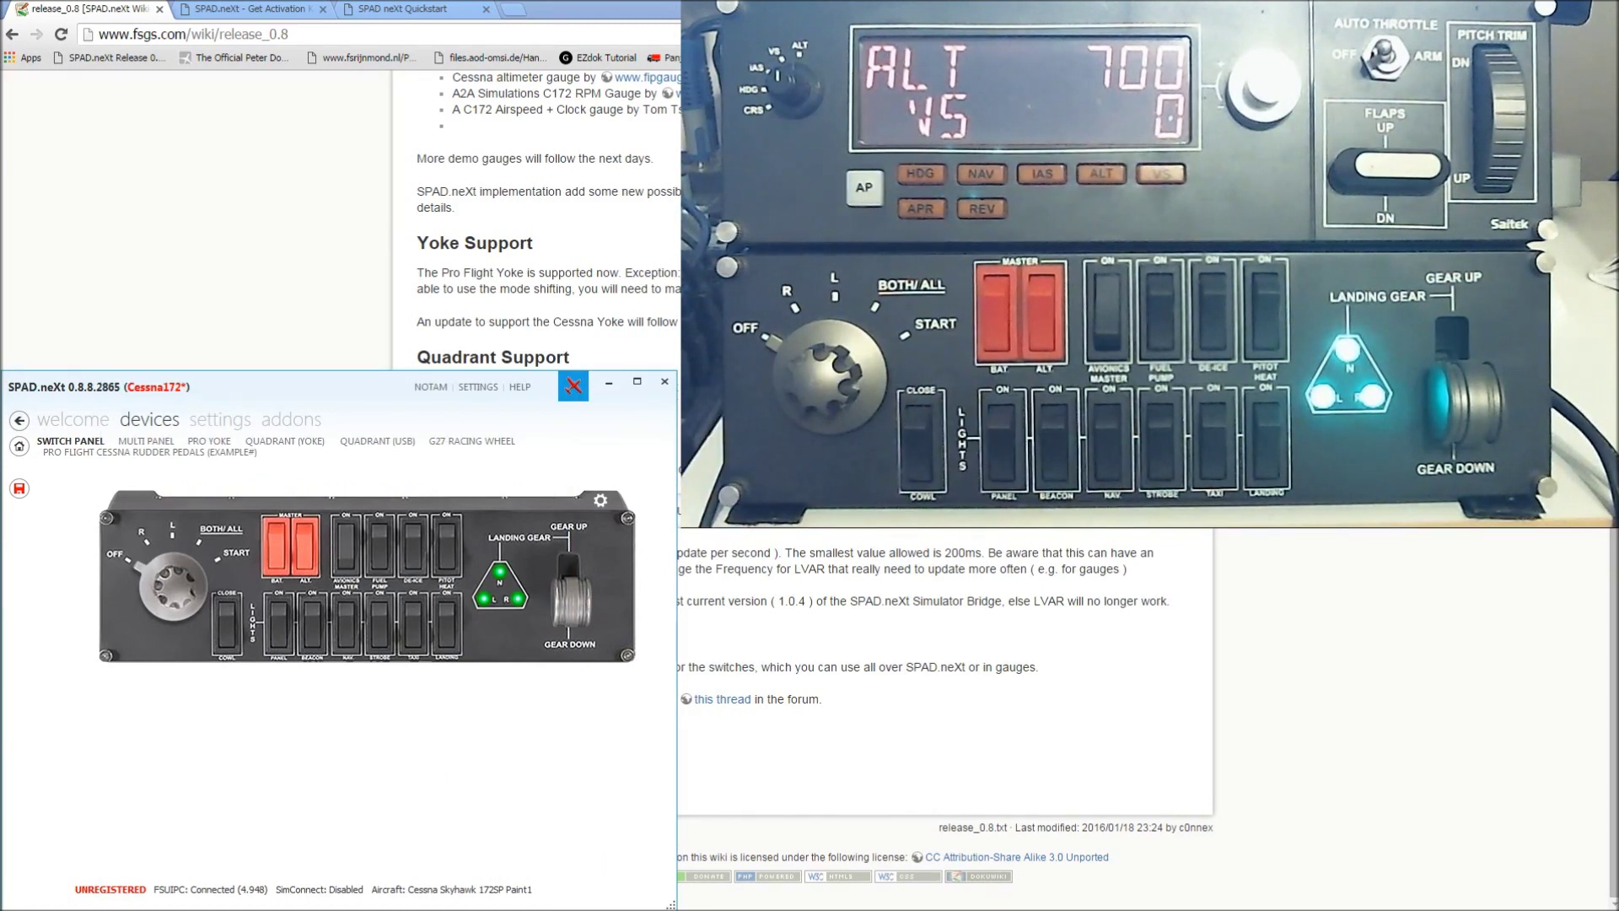
mouse_move(335, 903)
left_click(295, 901)
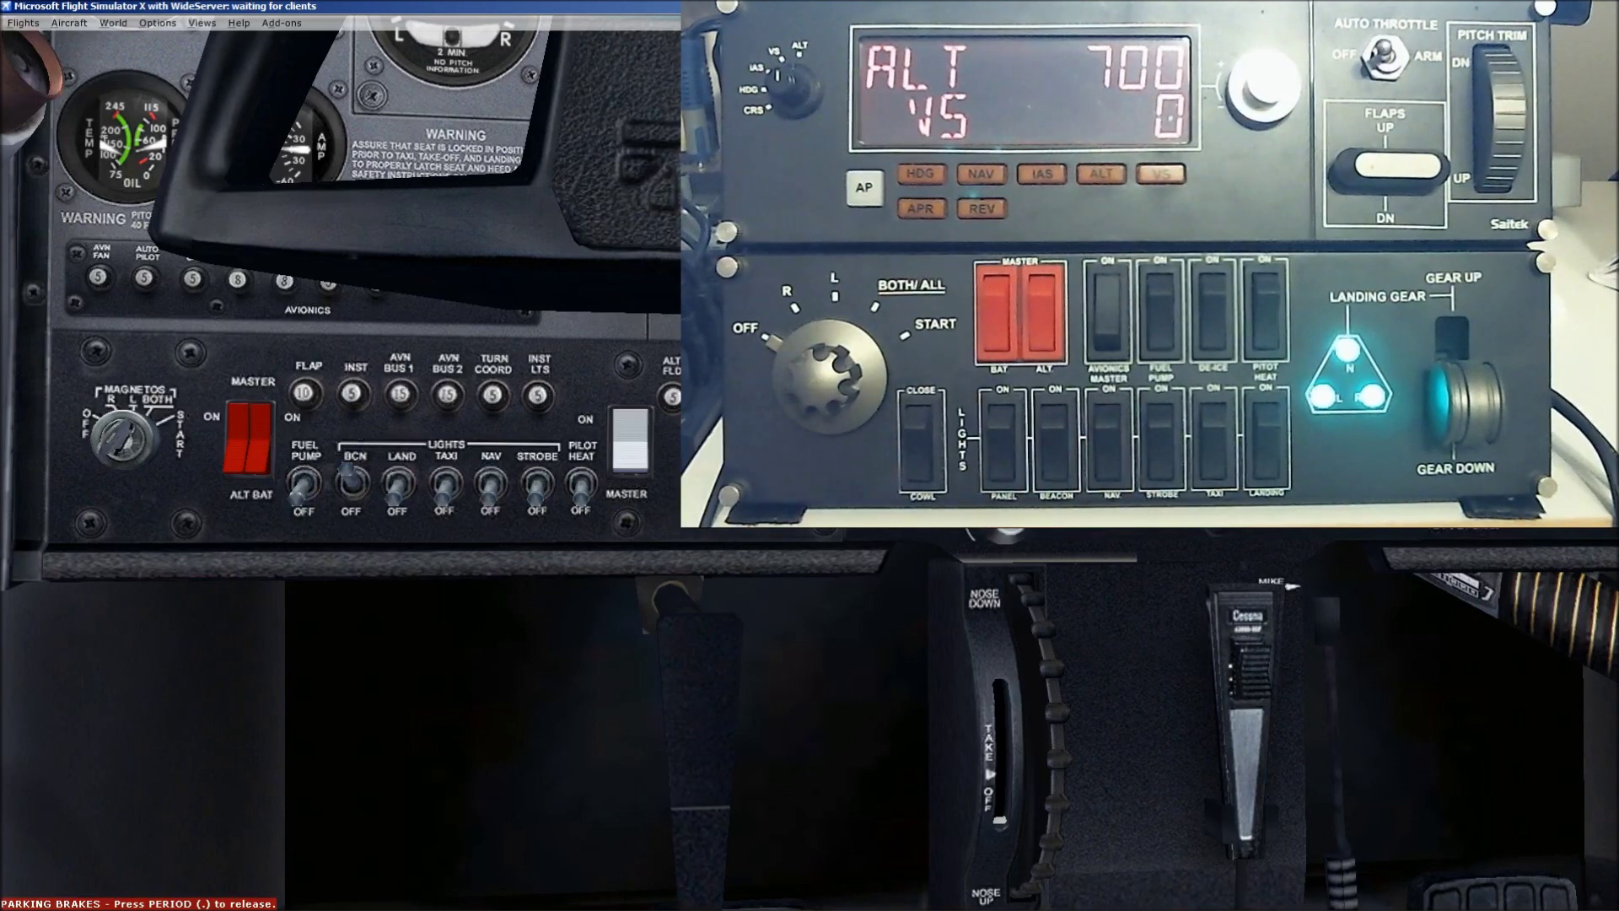
Return to SPAD.neXt with the browser behind it and display the Multi Panel device
left_click(266, 901)
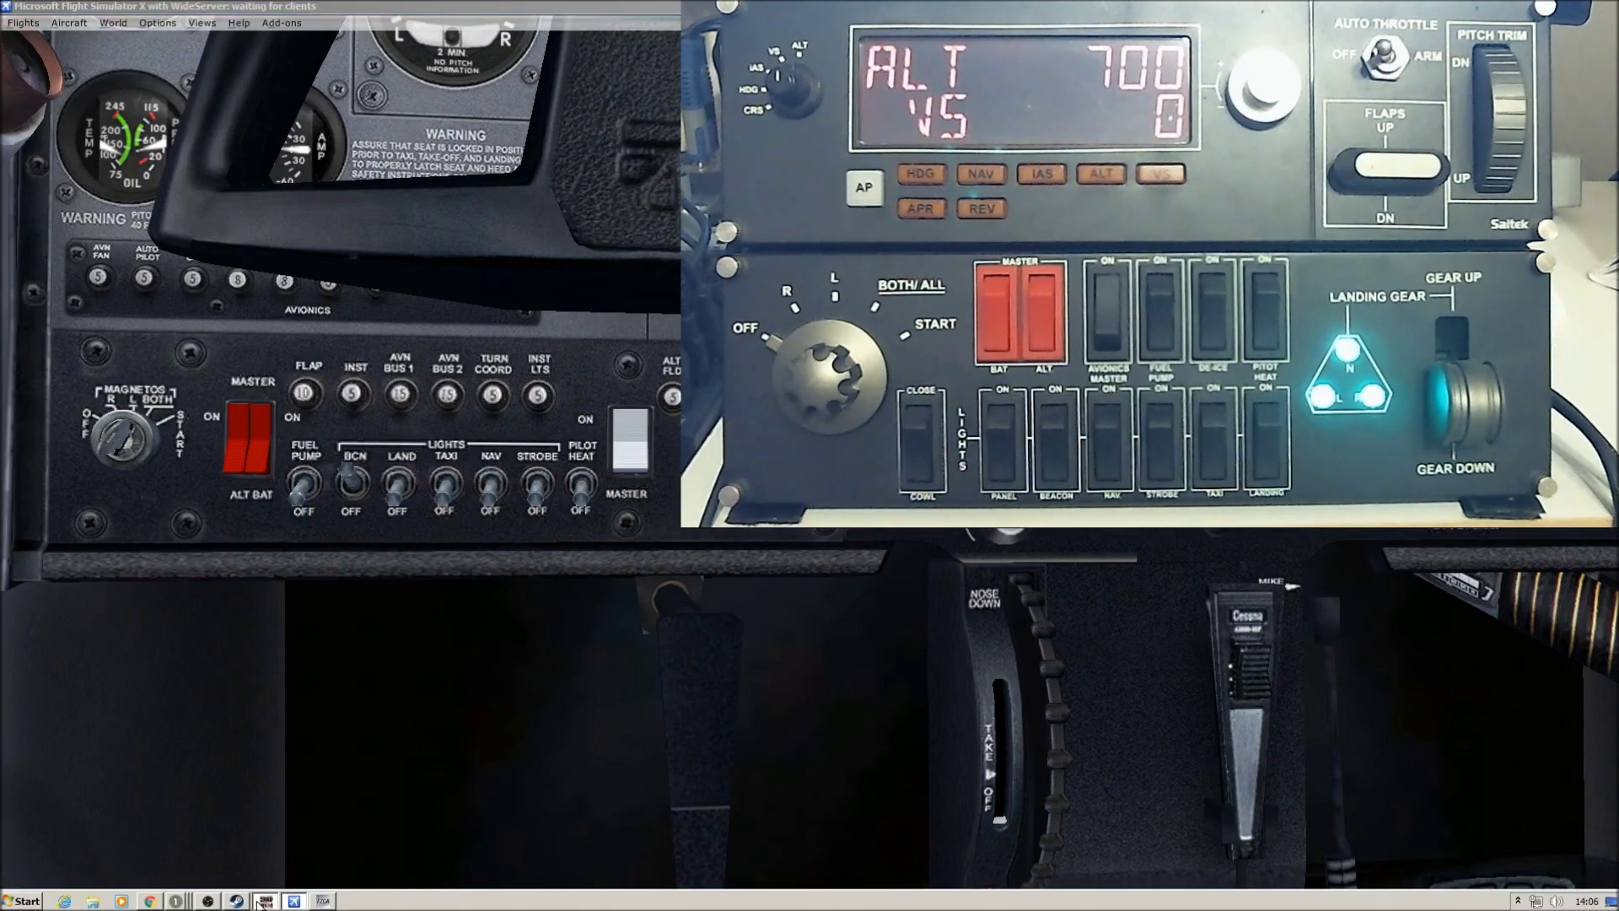
left_click(150, 901)
left_click(270, 901)
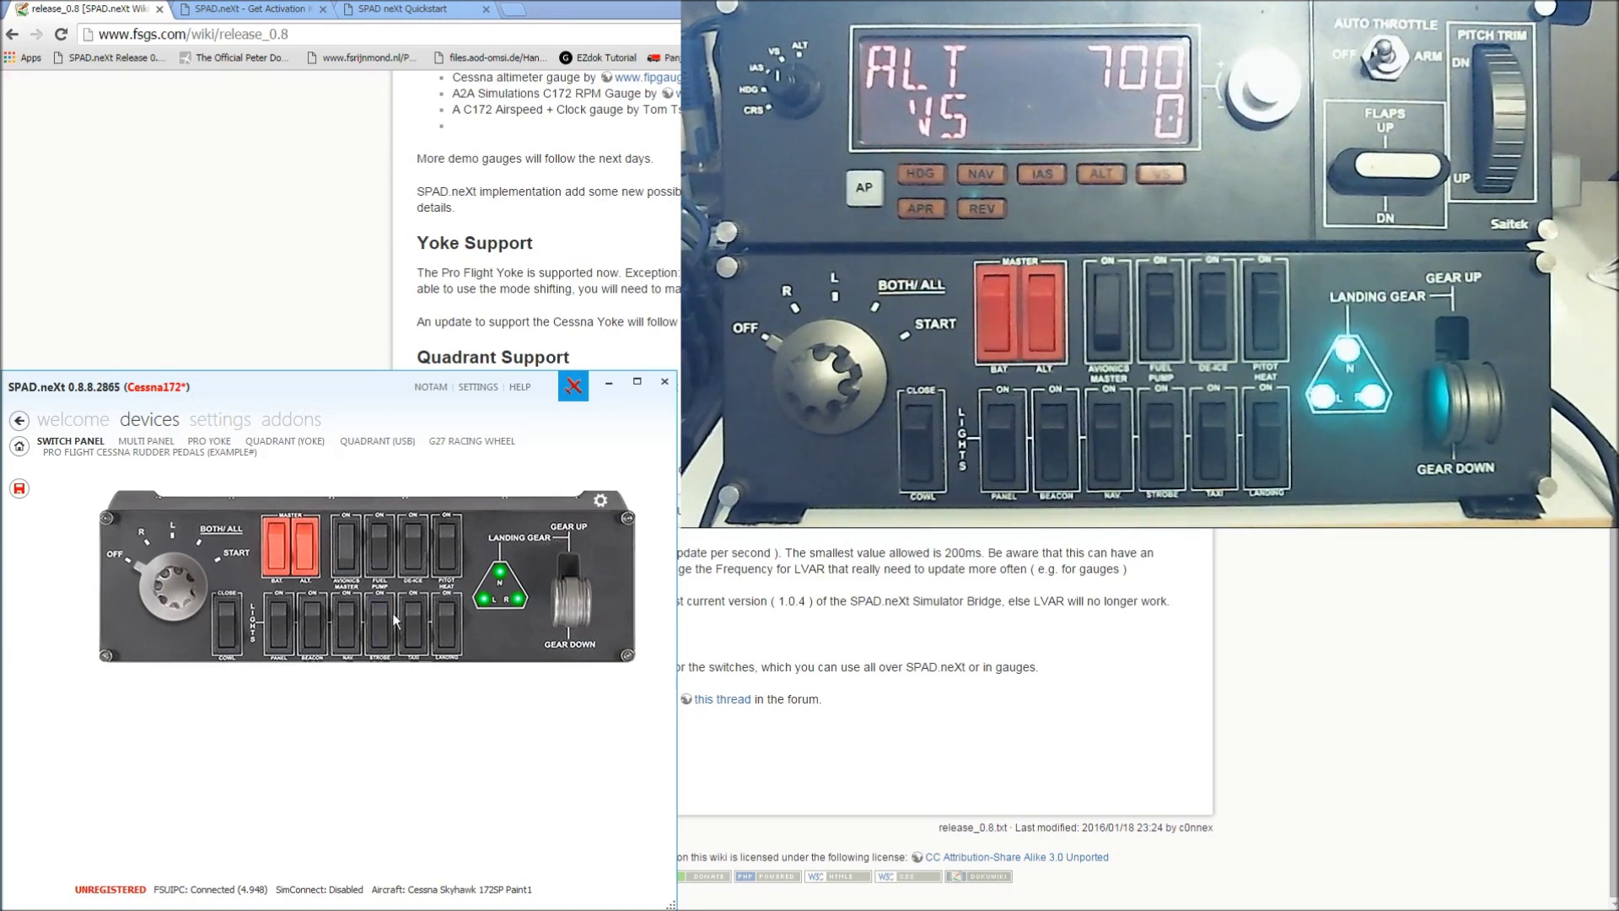
left_click(131, 442)
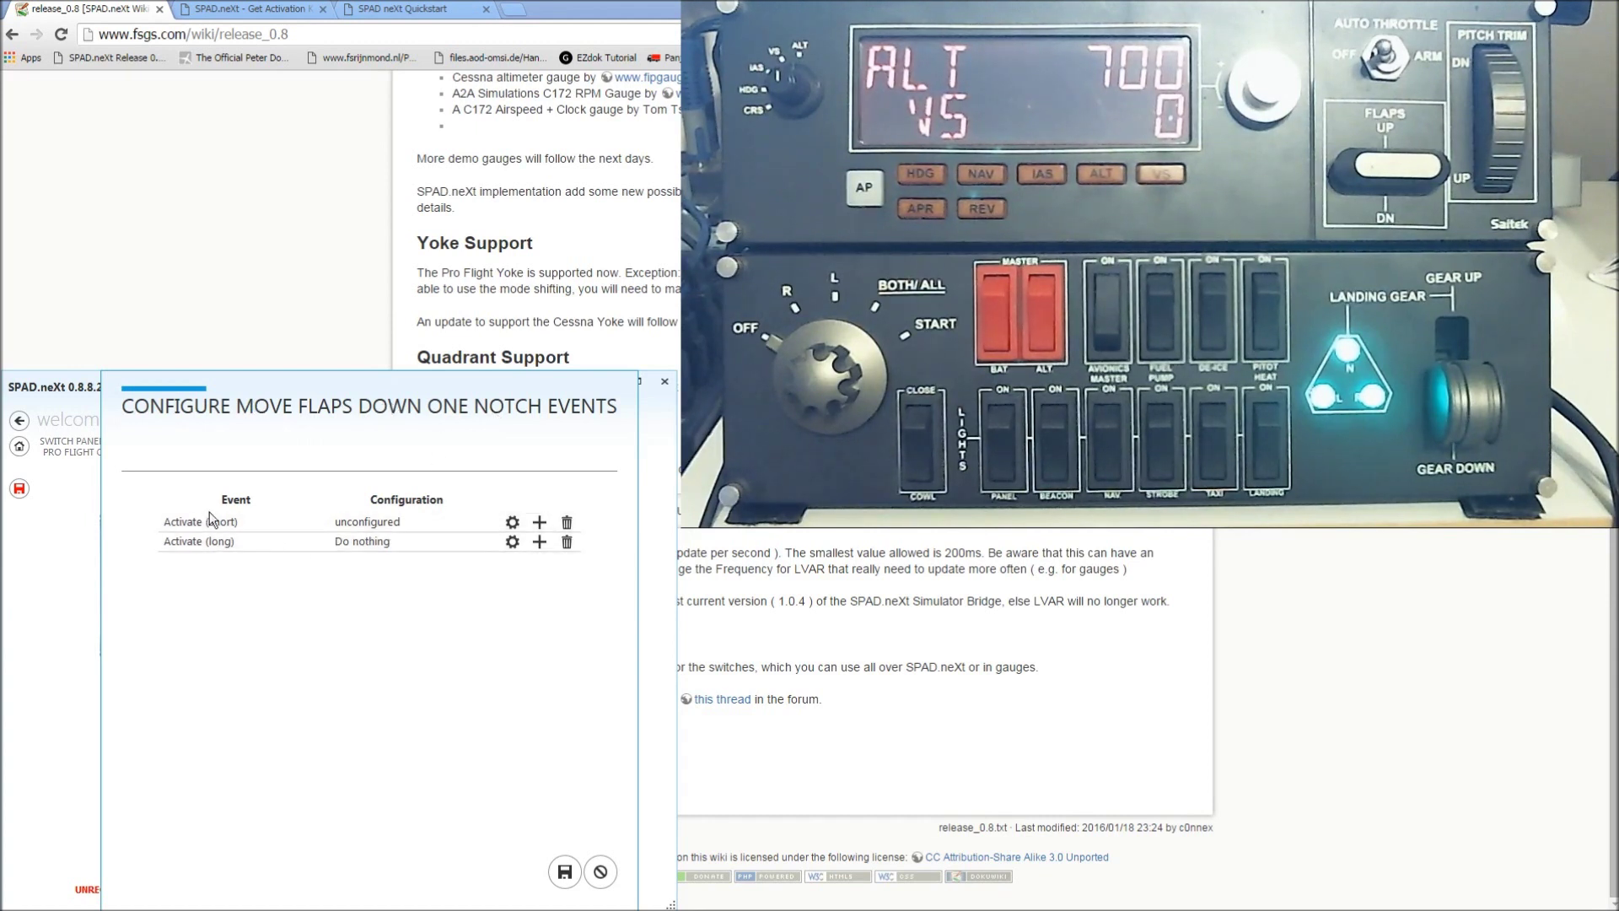
Configure the flaps-down Activate (short) event as a Simulation Control sending FLAPS_INCR (0001:00DE), and save the action and configuration
left_click(514, 523)
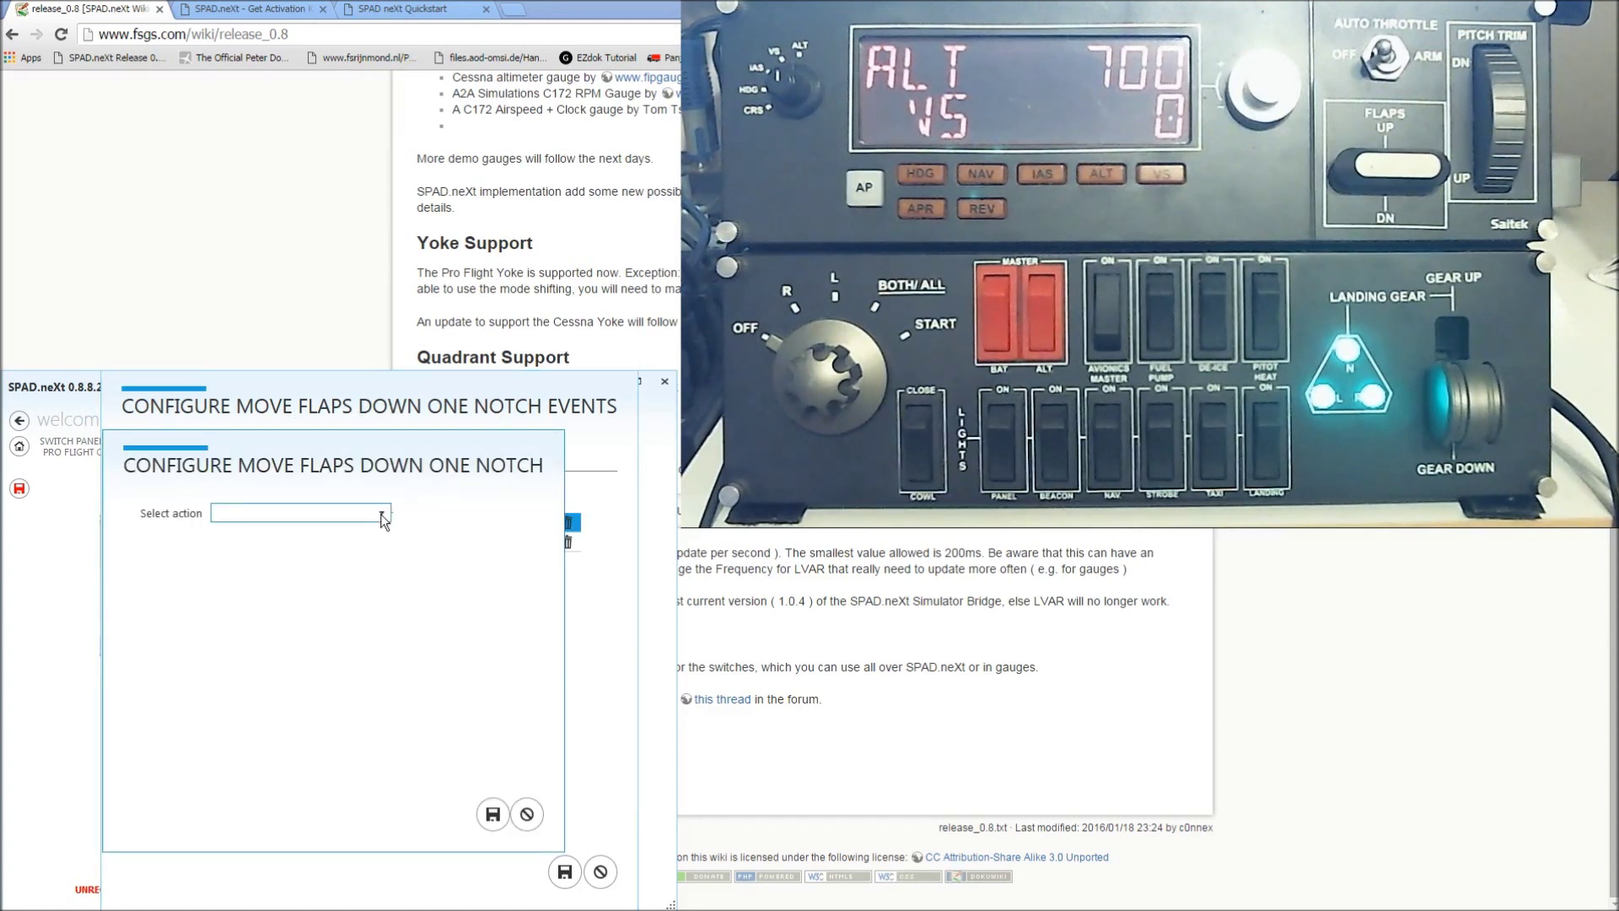
left_click(307, 546)
left_click(517, 570)
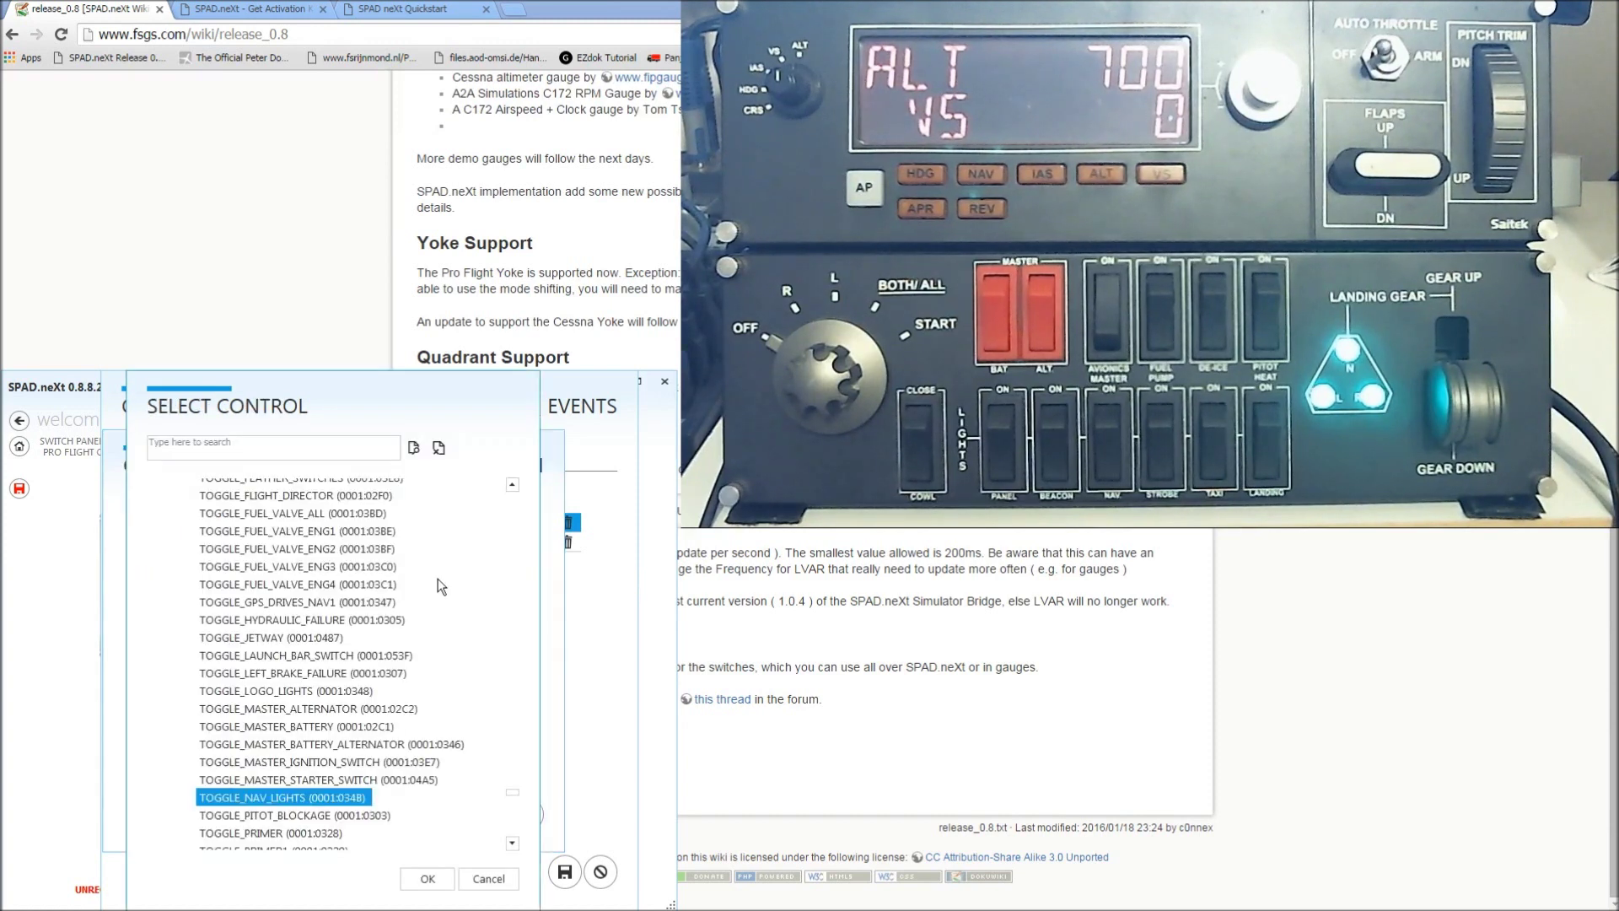
left_click_drag(513, 794, 515, 606)
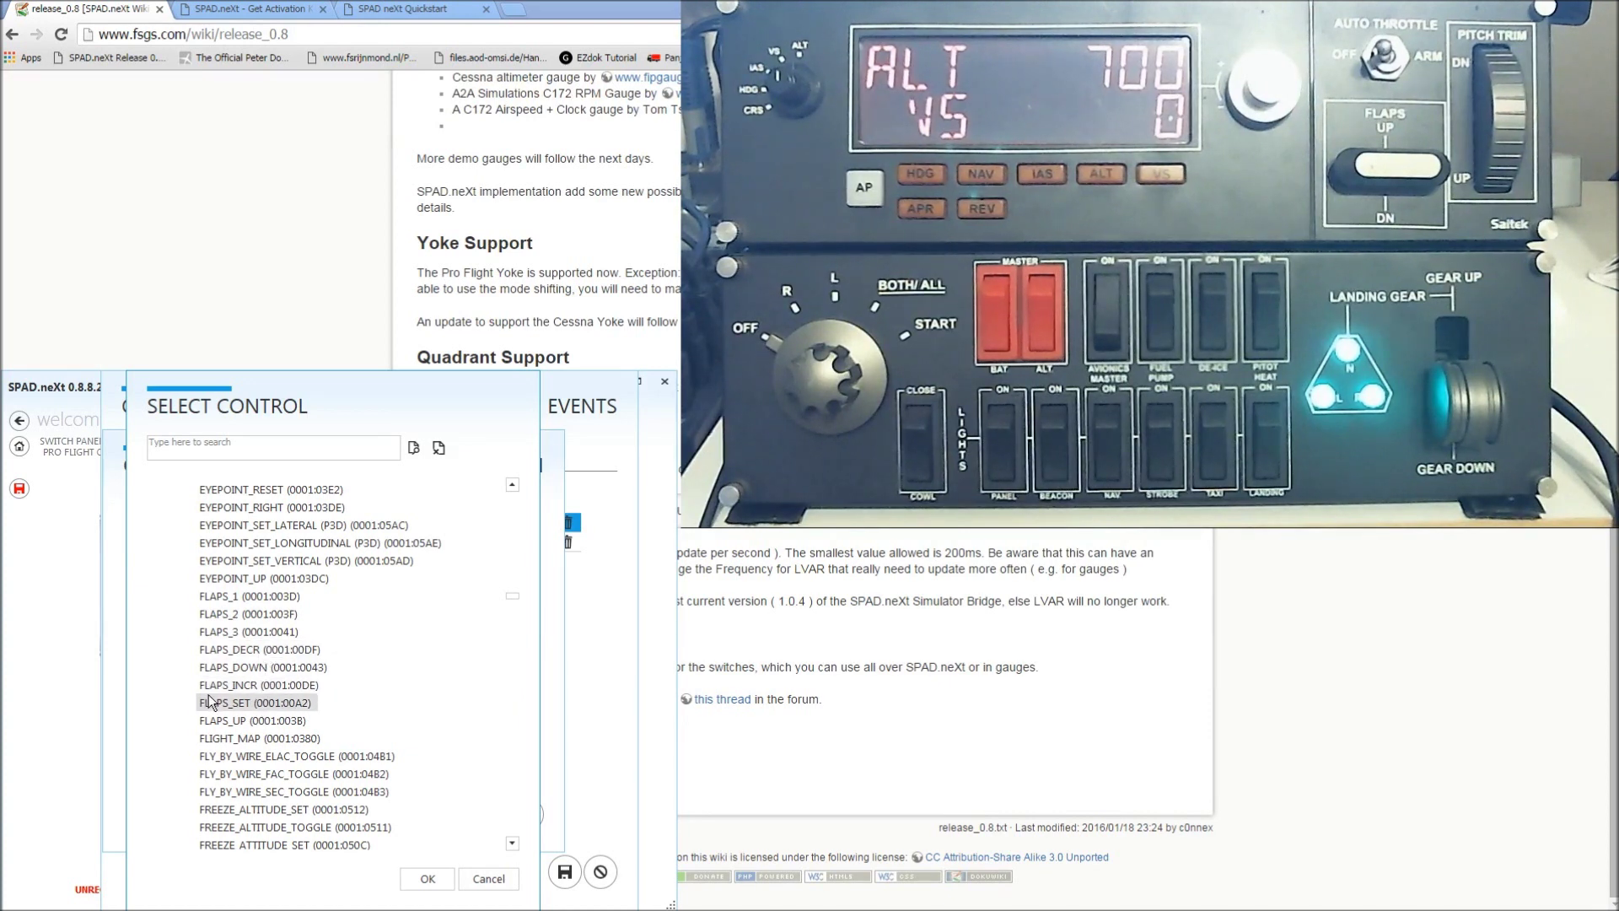
left_click(276, 687)
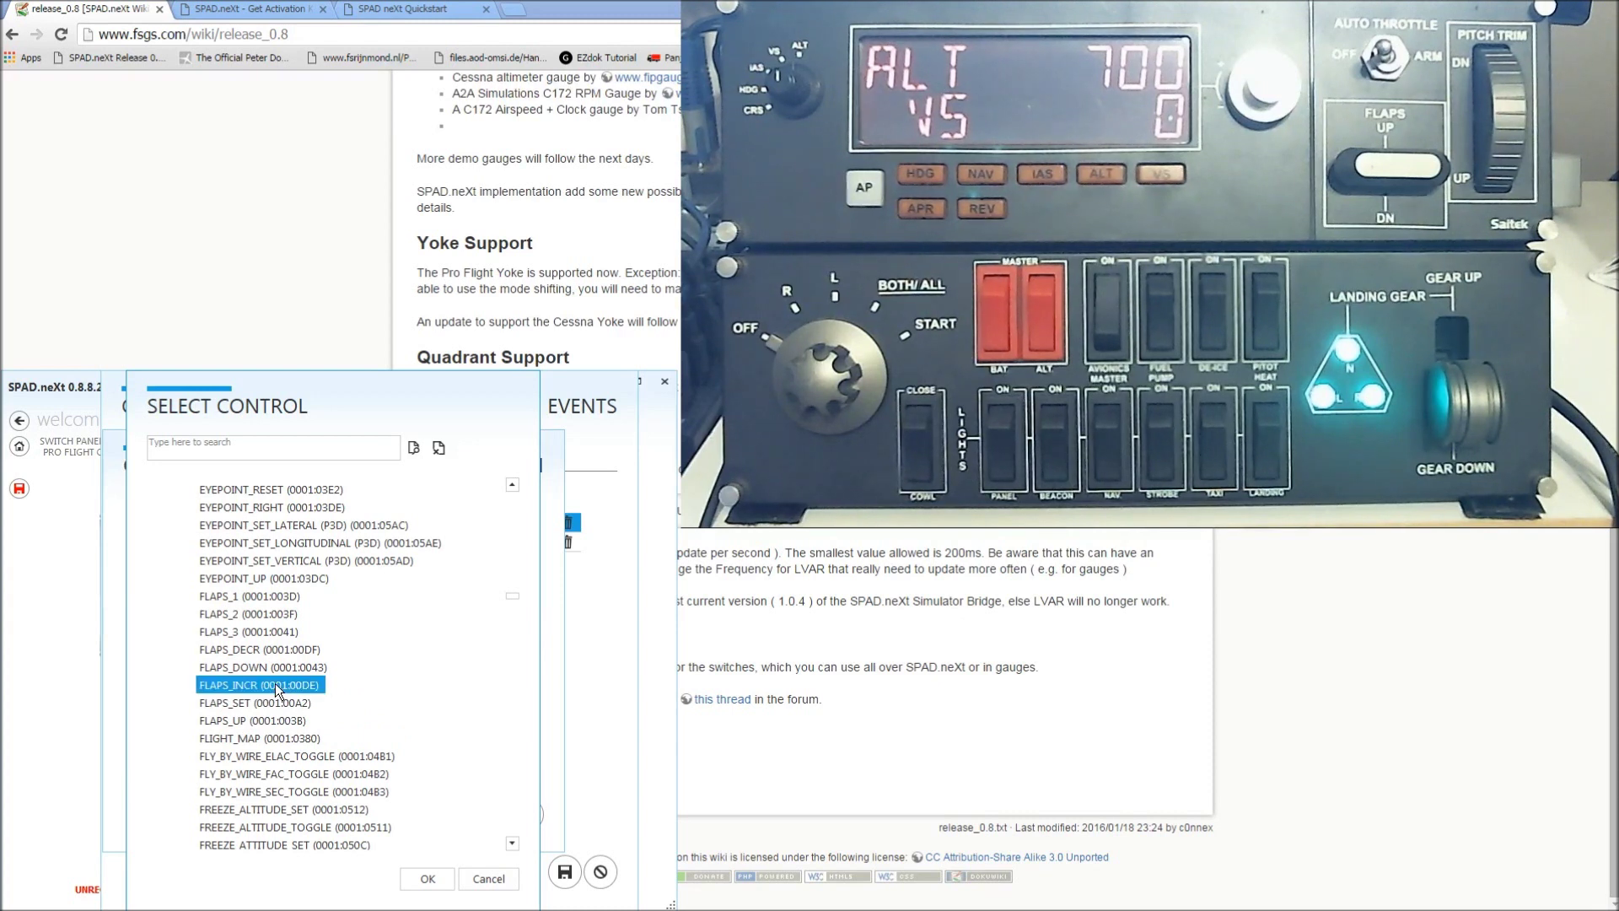
left_click(424, 879)
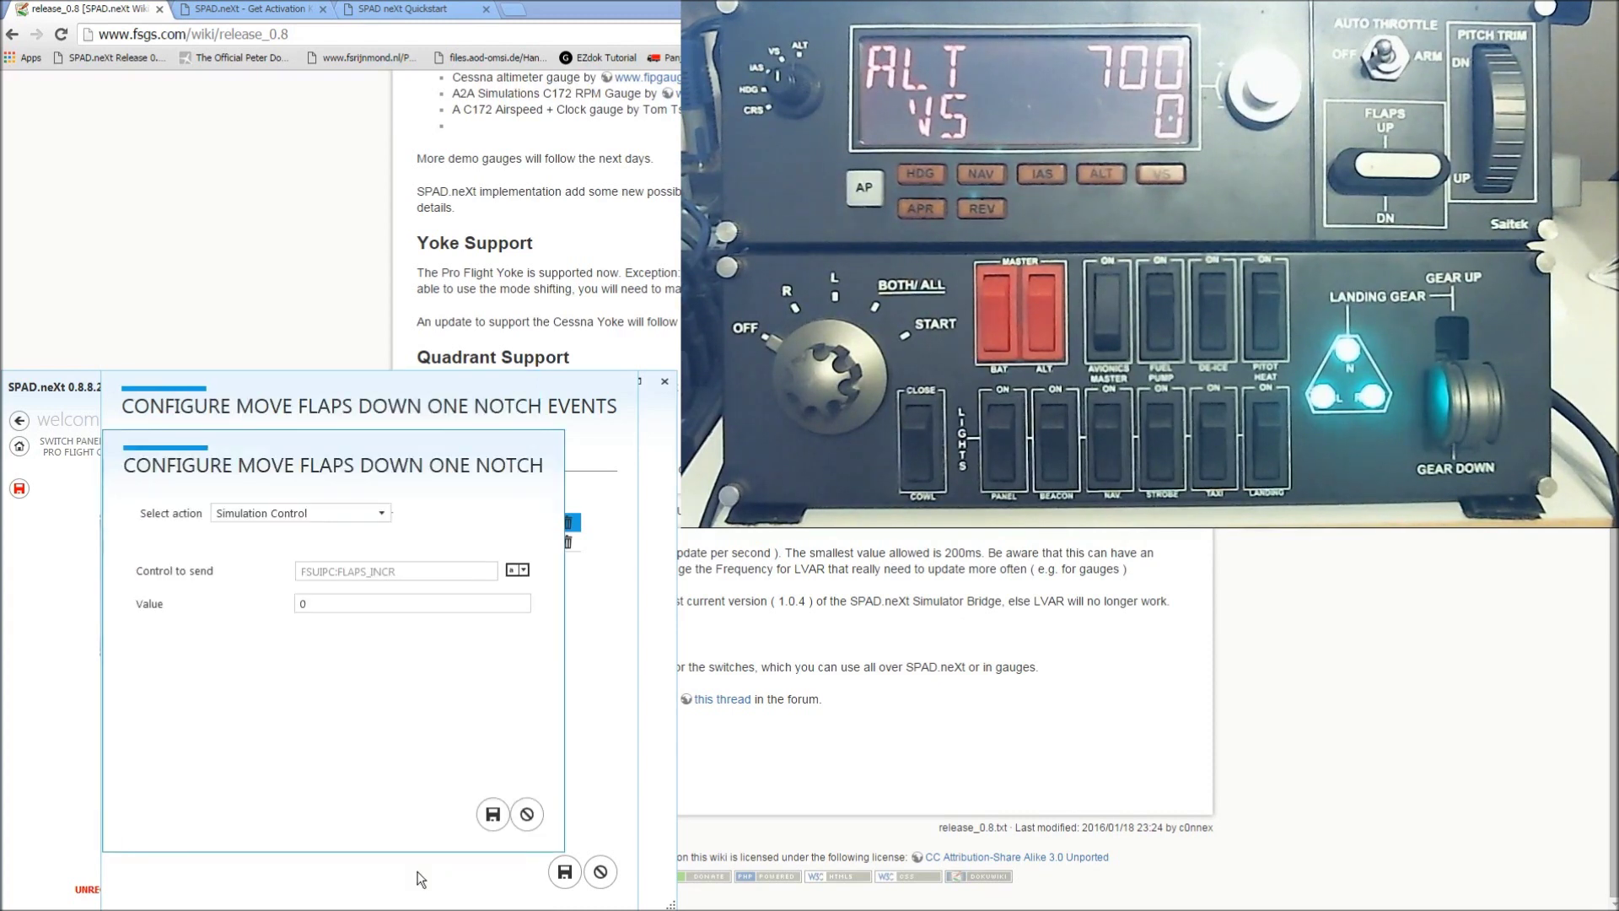
left_click(493, 815)
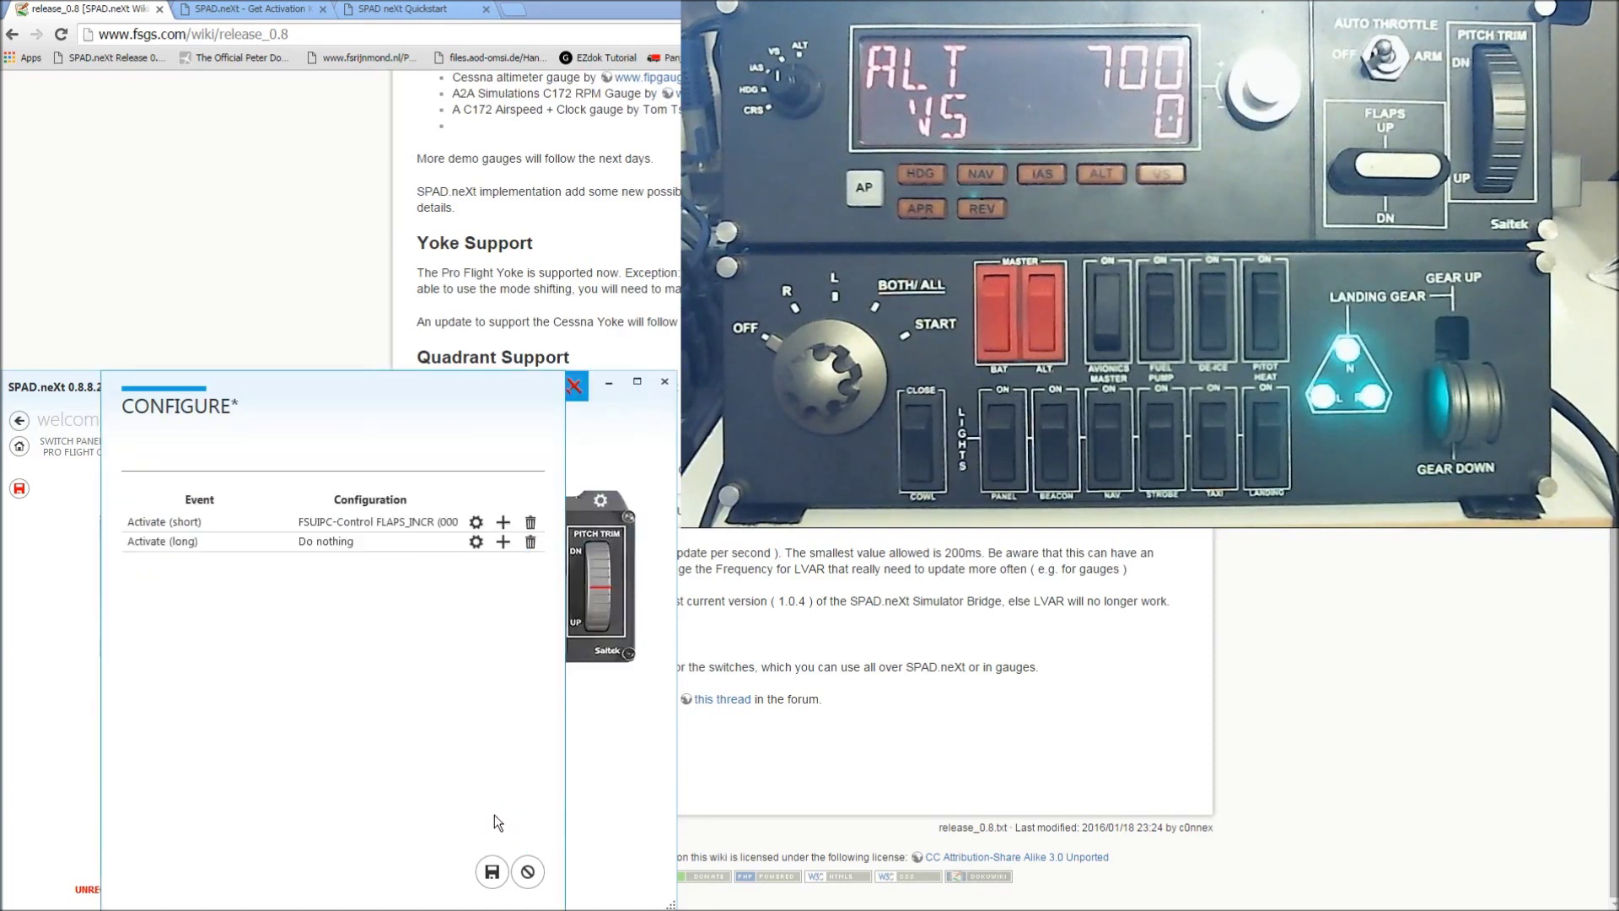
left_click(492, 870)
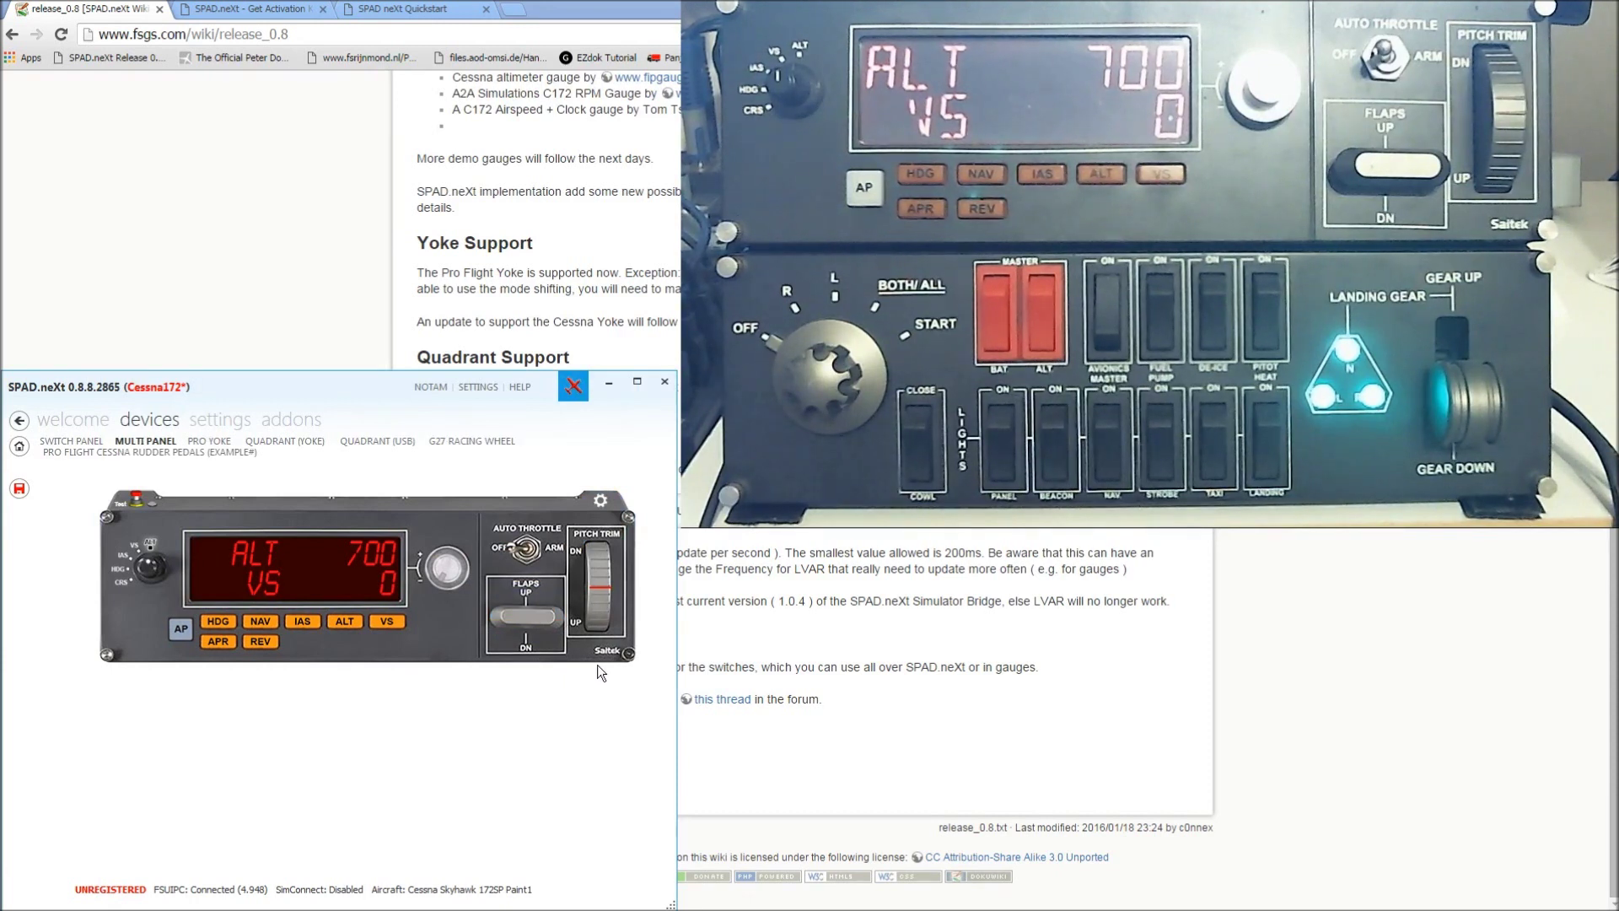
Configure the flaps-up Activate (short) event as a Simulation Control sending FLAPS_DECR (0001:00DF), and save the action and configuration
left_click(527, 594)
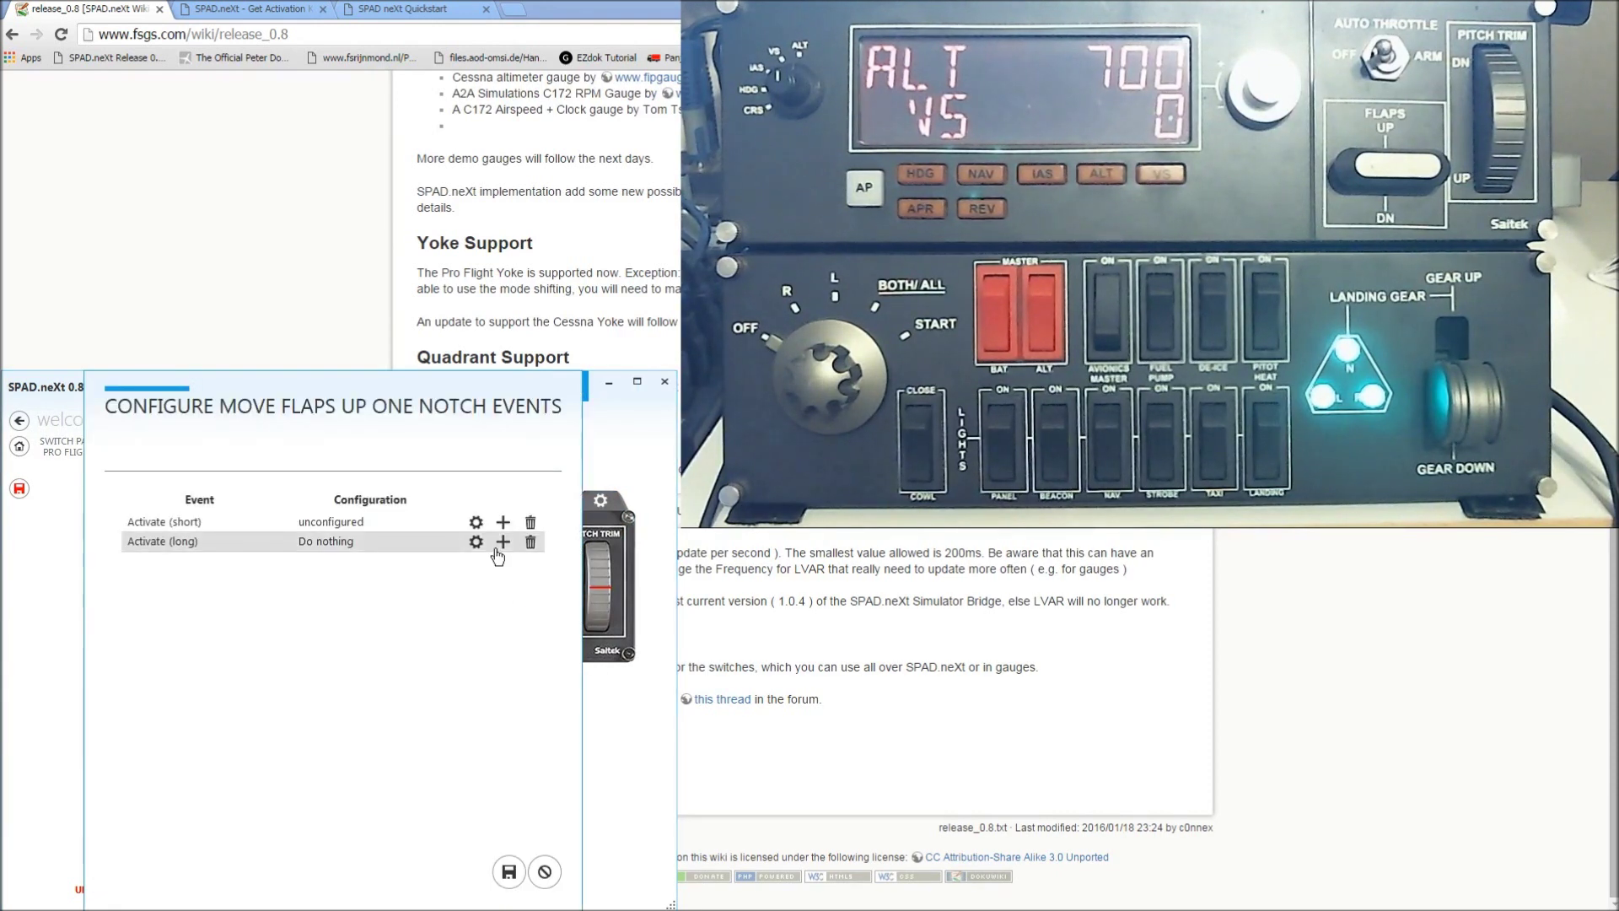
left_click(504, 523)
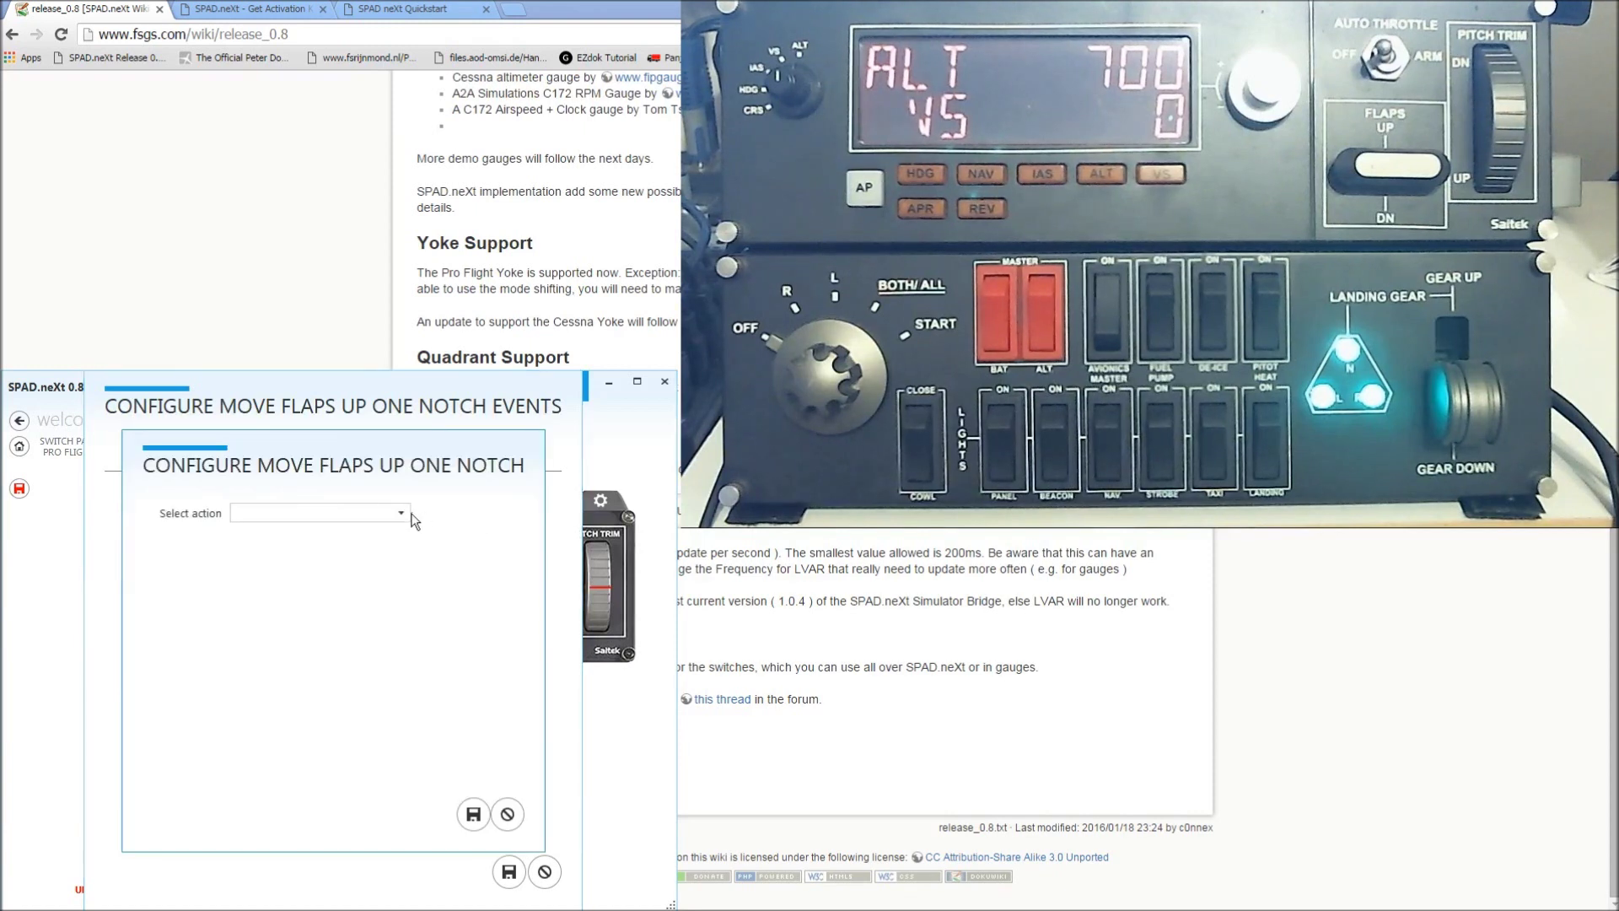
left_click(322, 543)
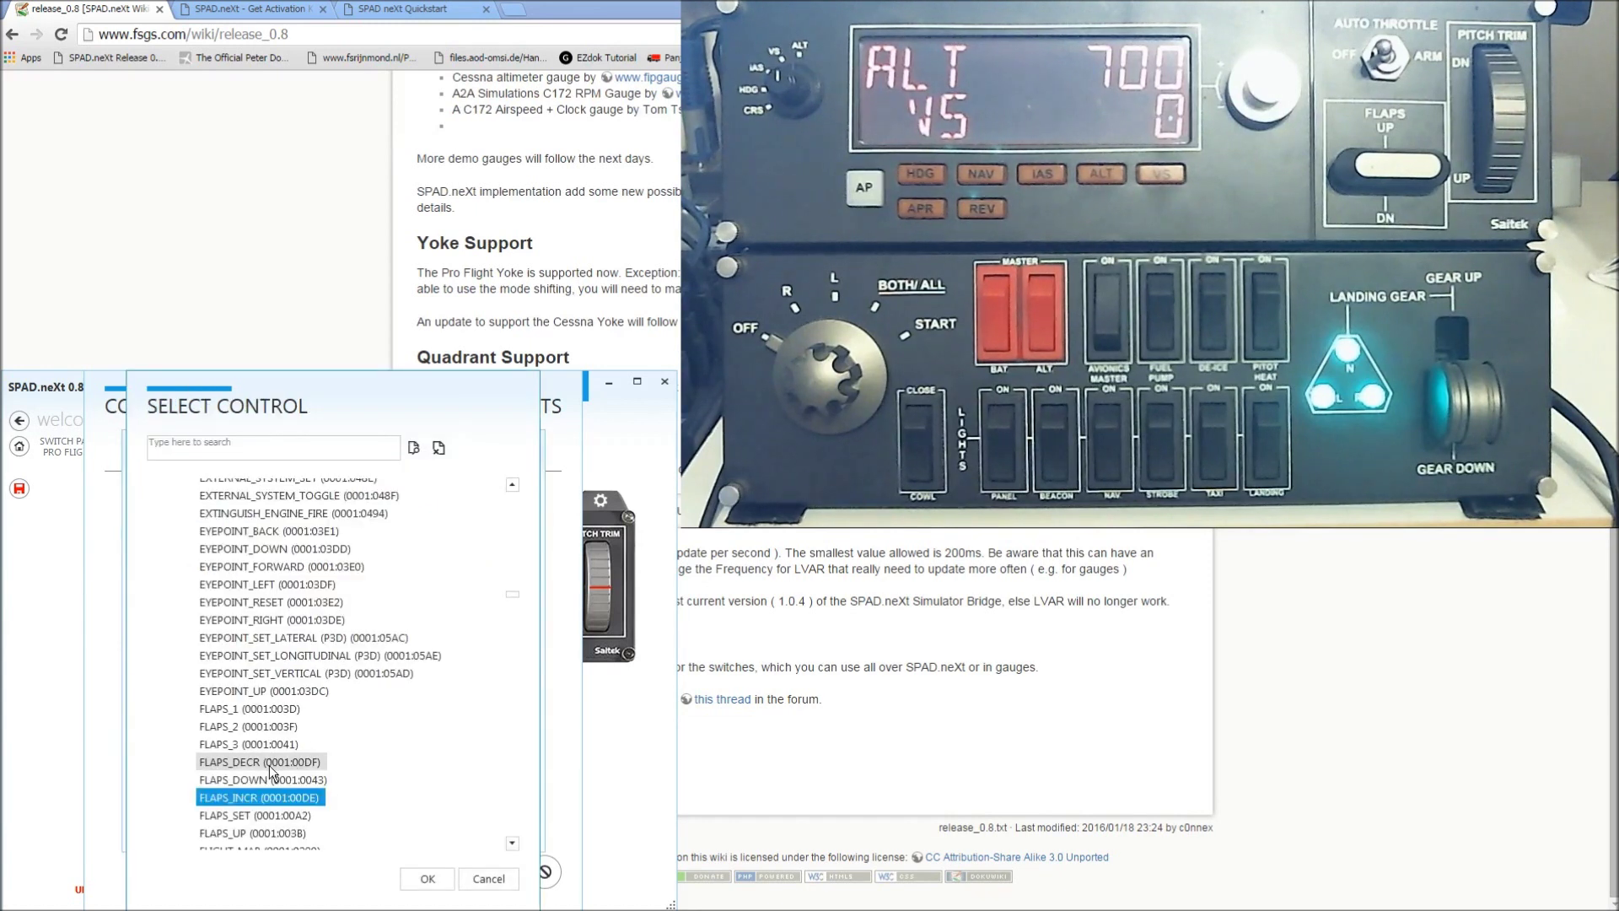
left_click(264, 763)
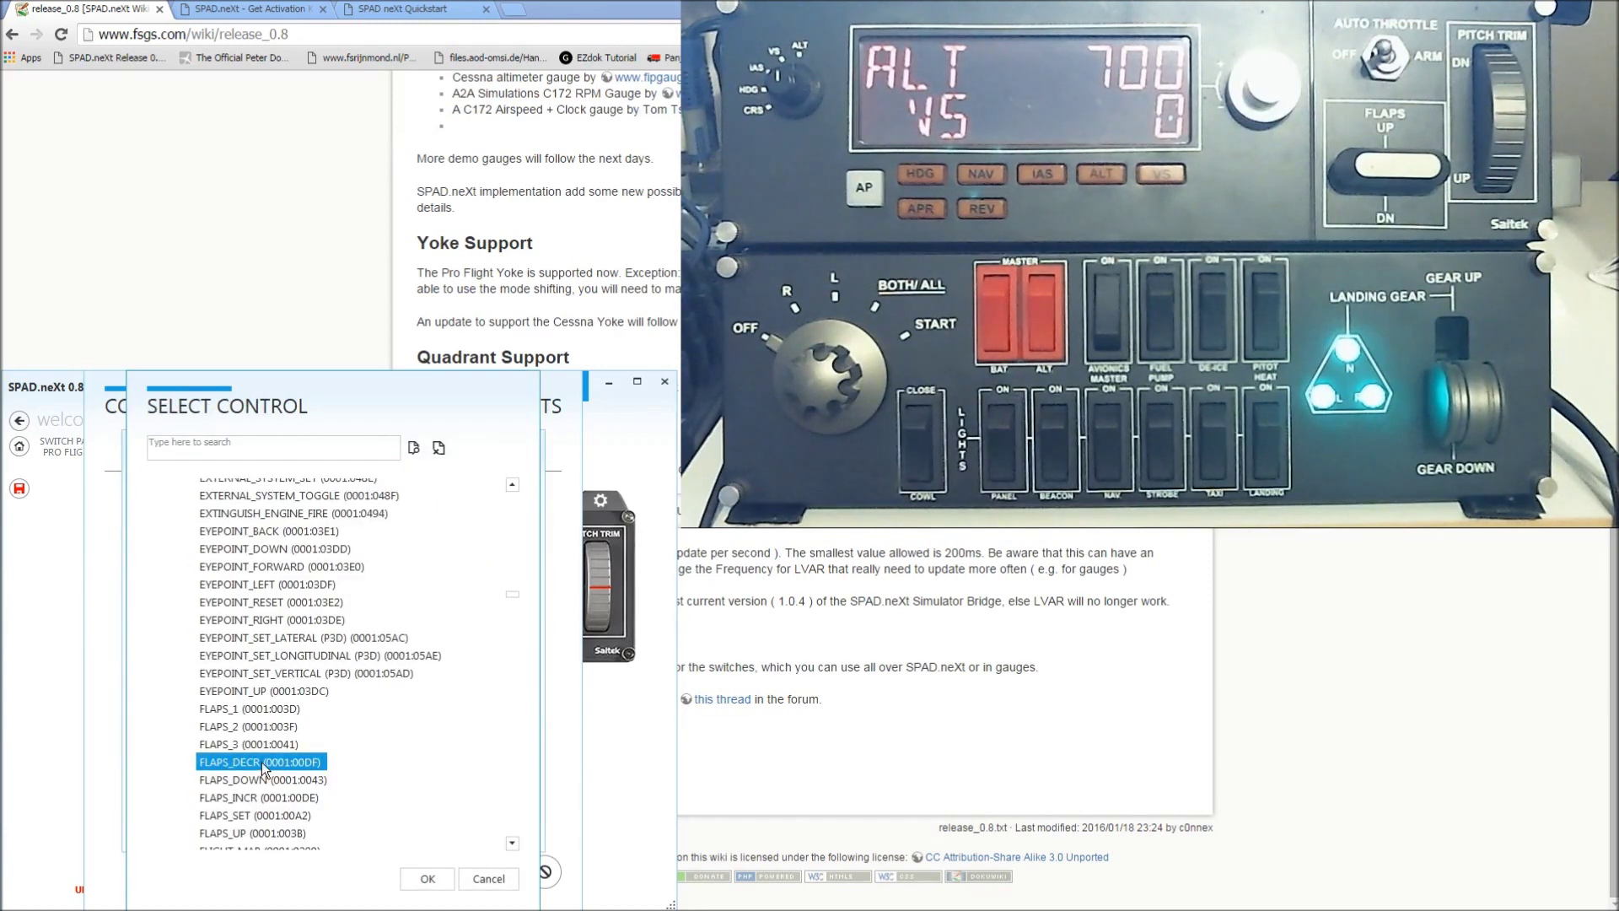
left_click(434, 879)
left_click(474, 816)
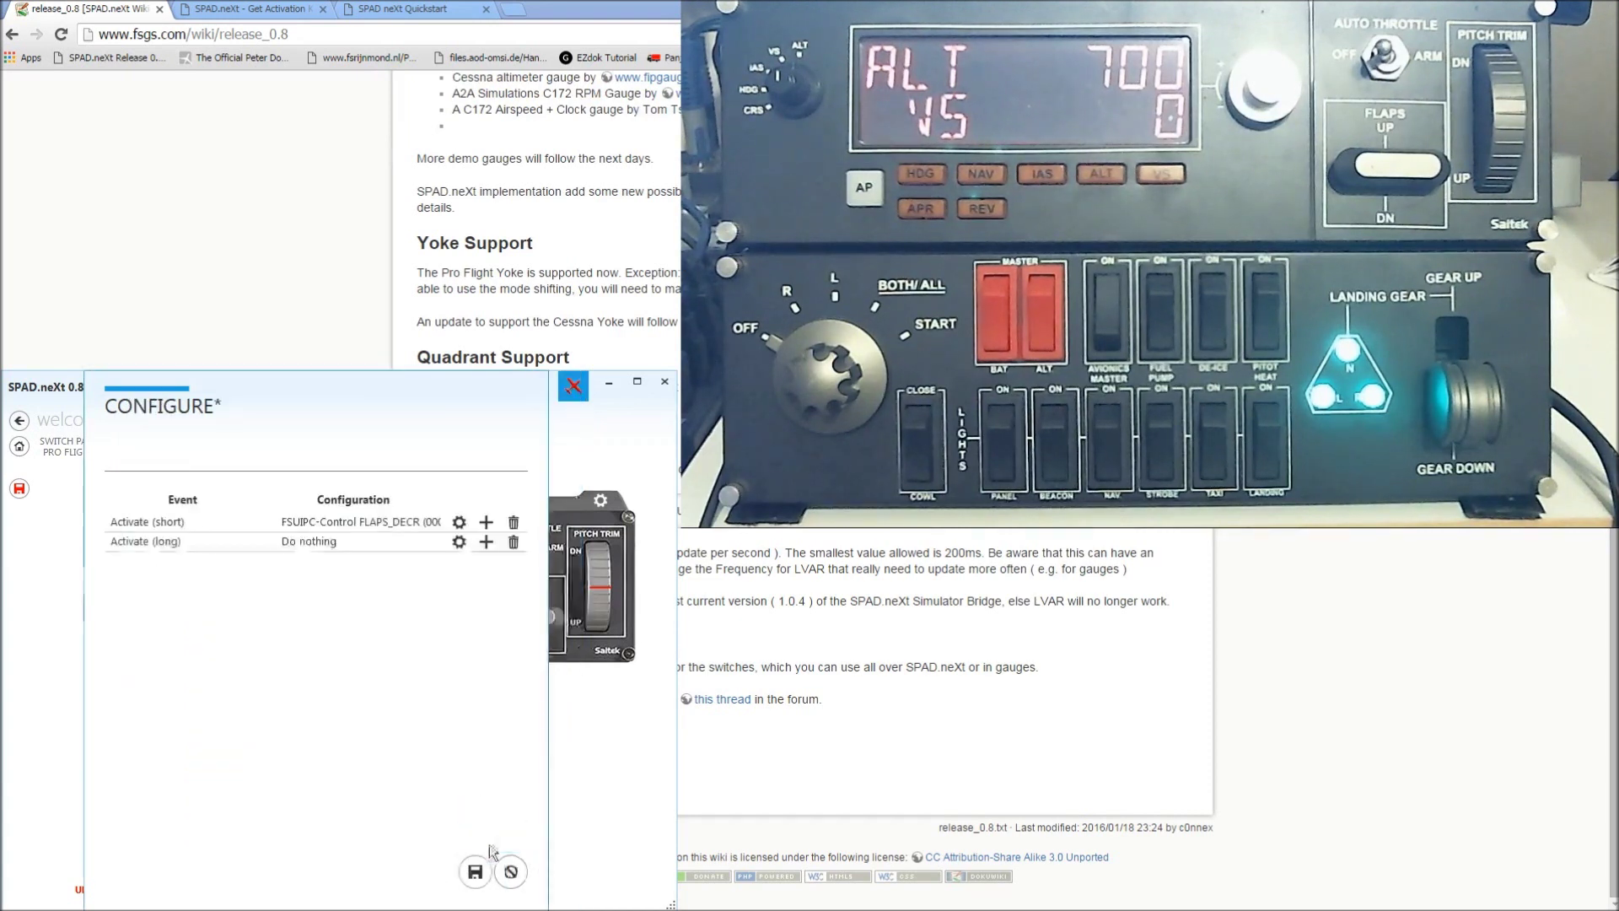
left_click(474, 872)
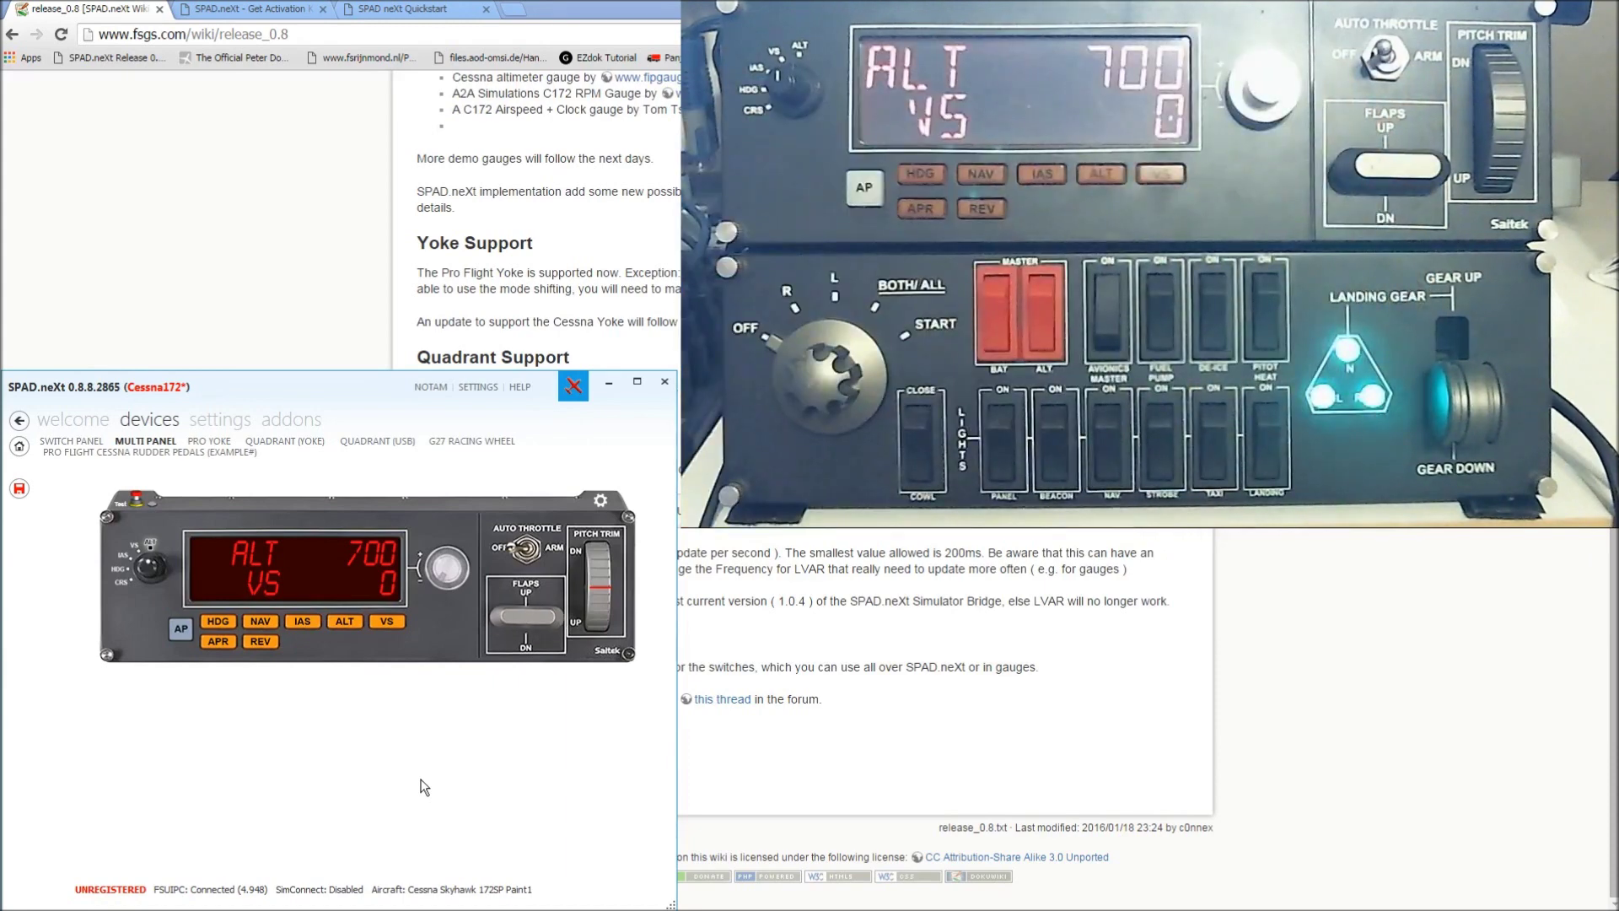
Switch to Flight Simulator X and check the Multi Panel's flaps switch against the cockpit's wing flaps lever
mouse_move(362, 909)
left_click(304, 902)
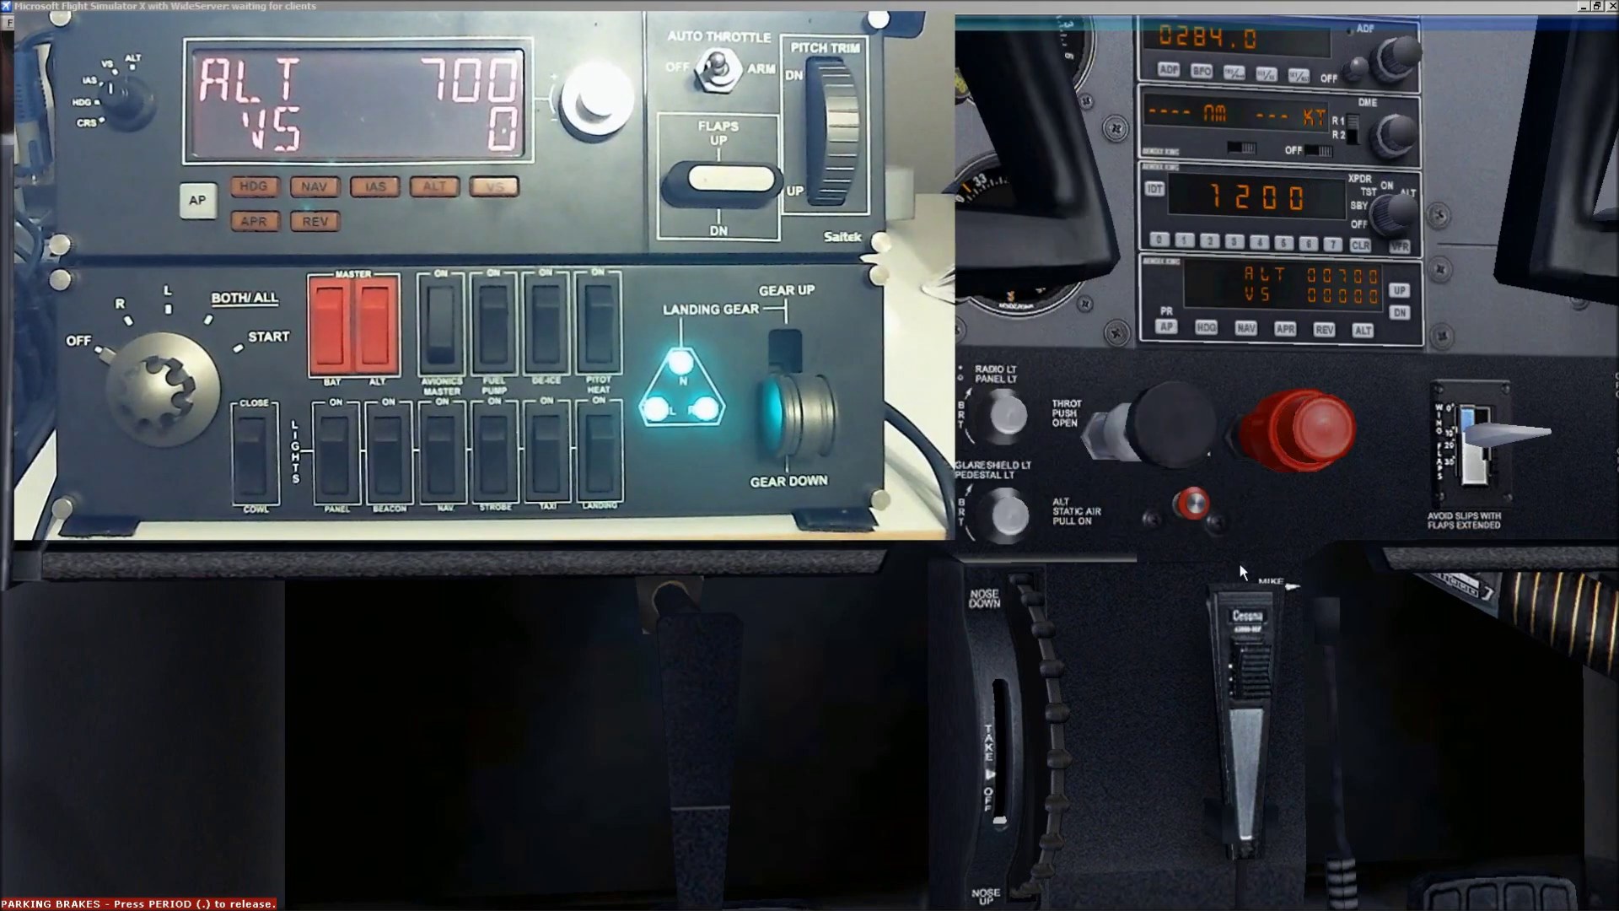
left_click(1293, 583)
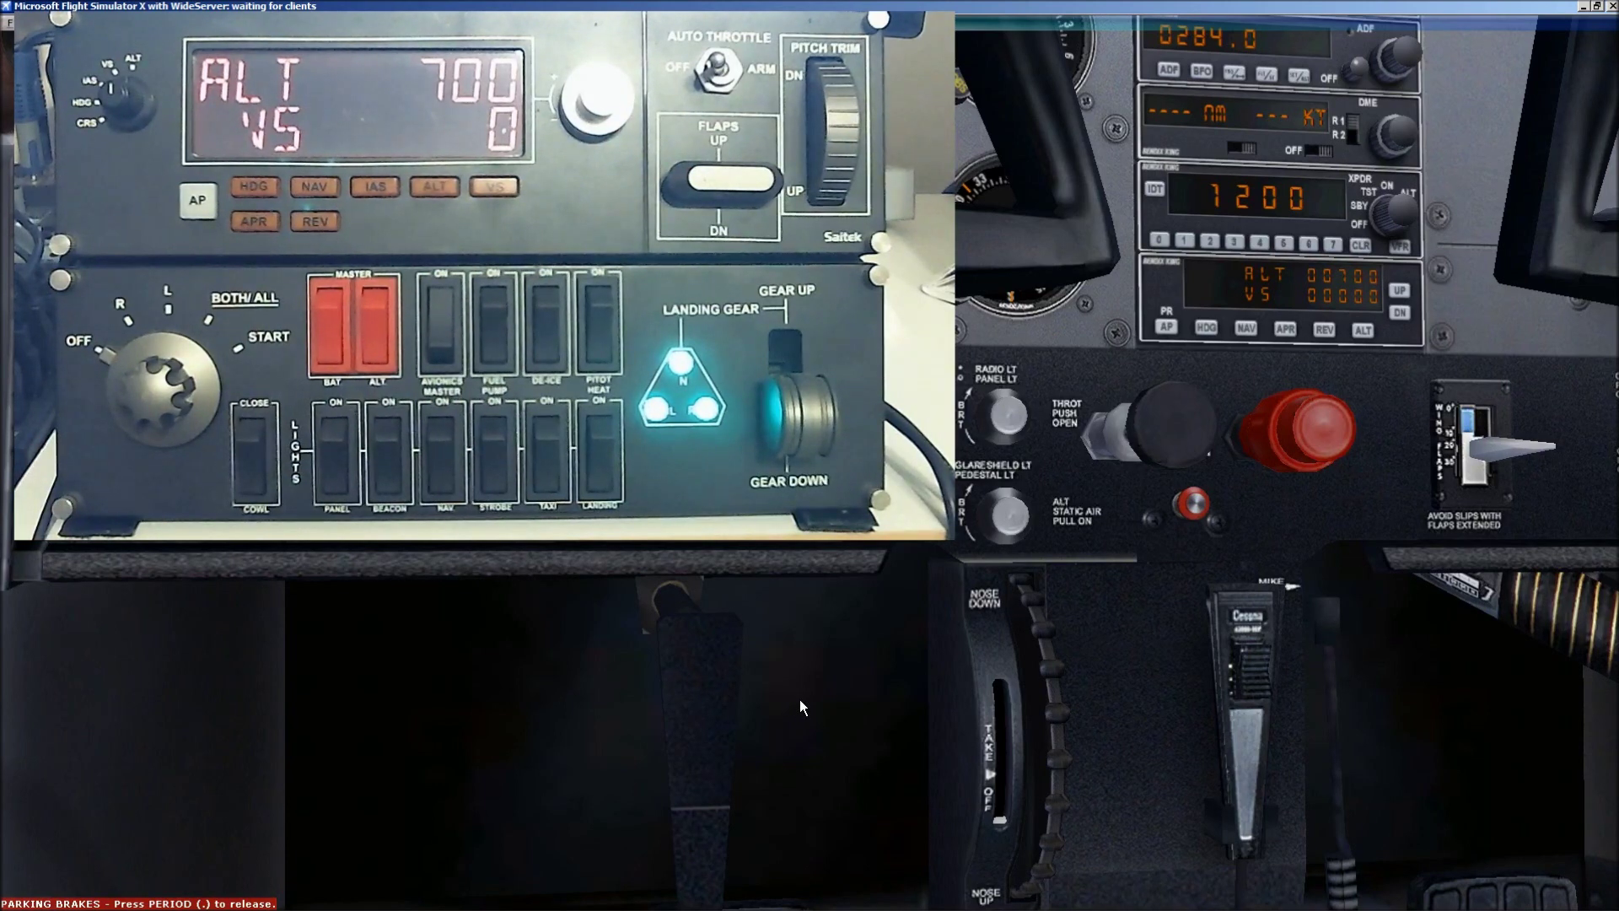
Examine the aircraft's flaps and lights from the external aircraft views and go back to the virtual cockpit
key("s")
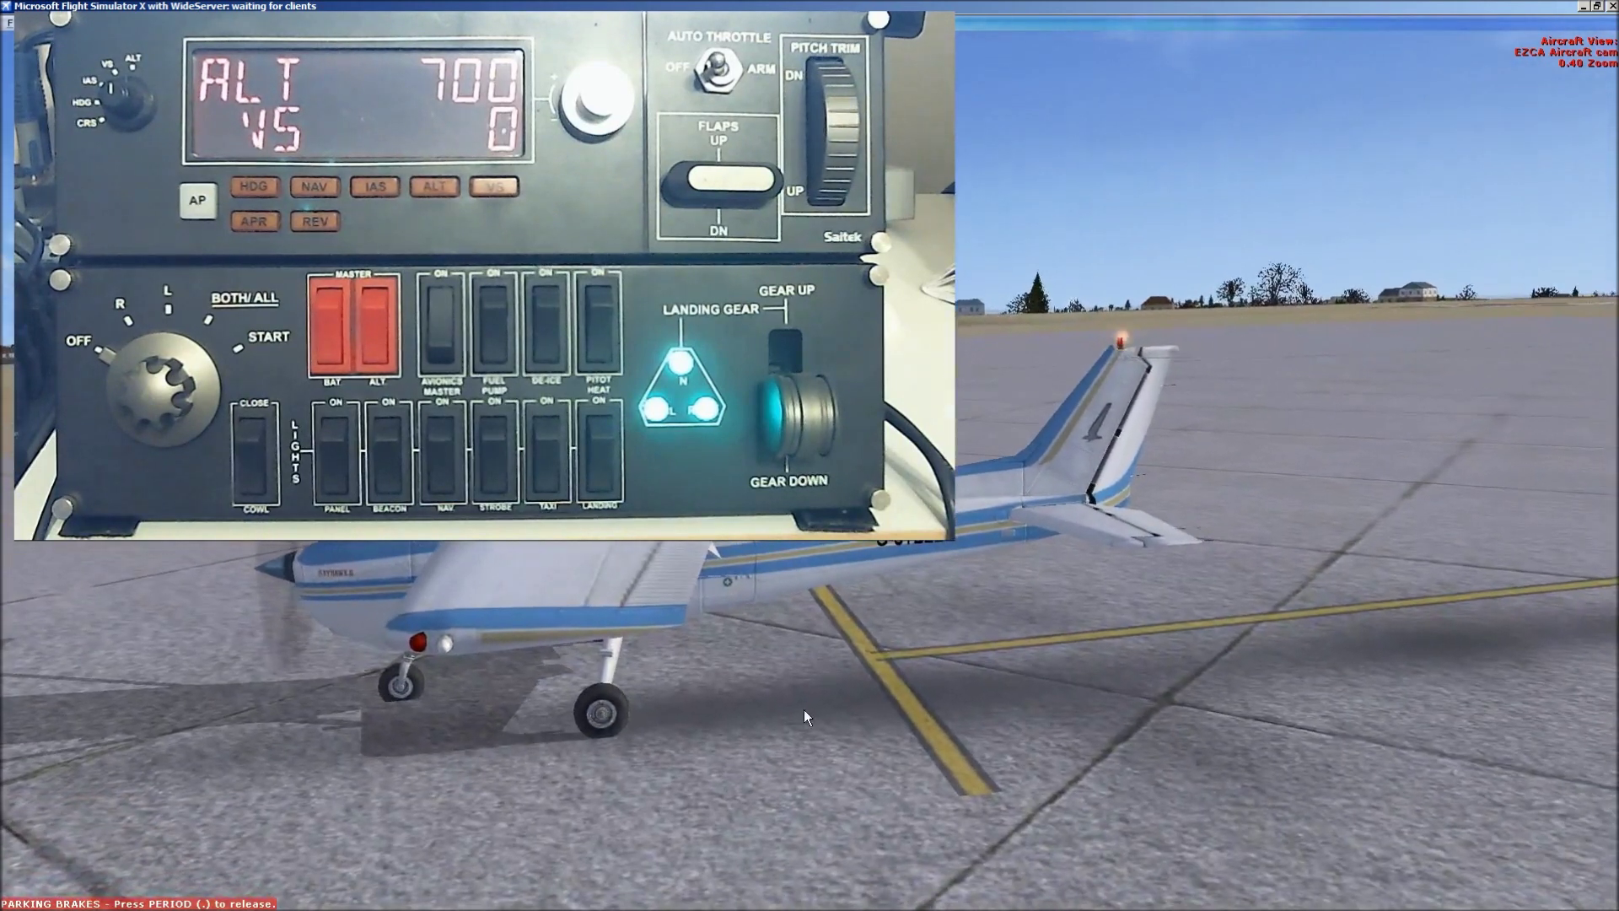
right_click(803, 712)
left_click(743, 747)
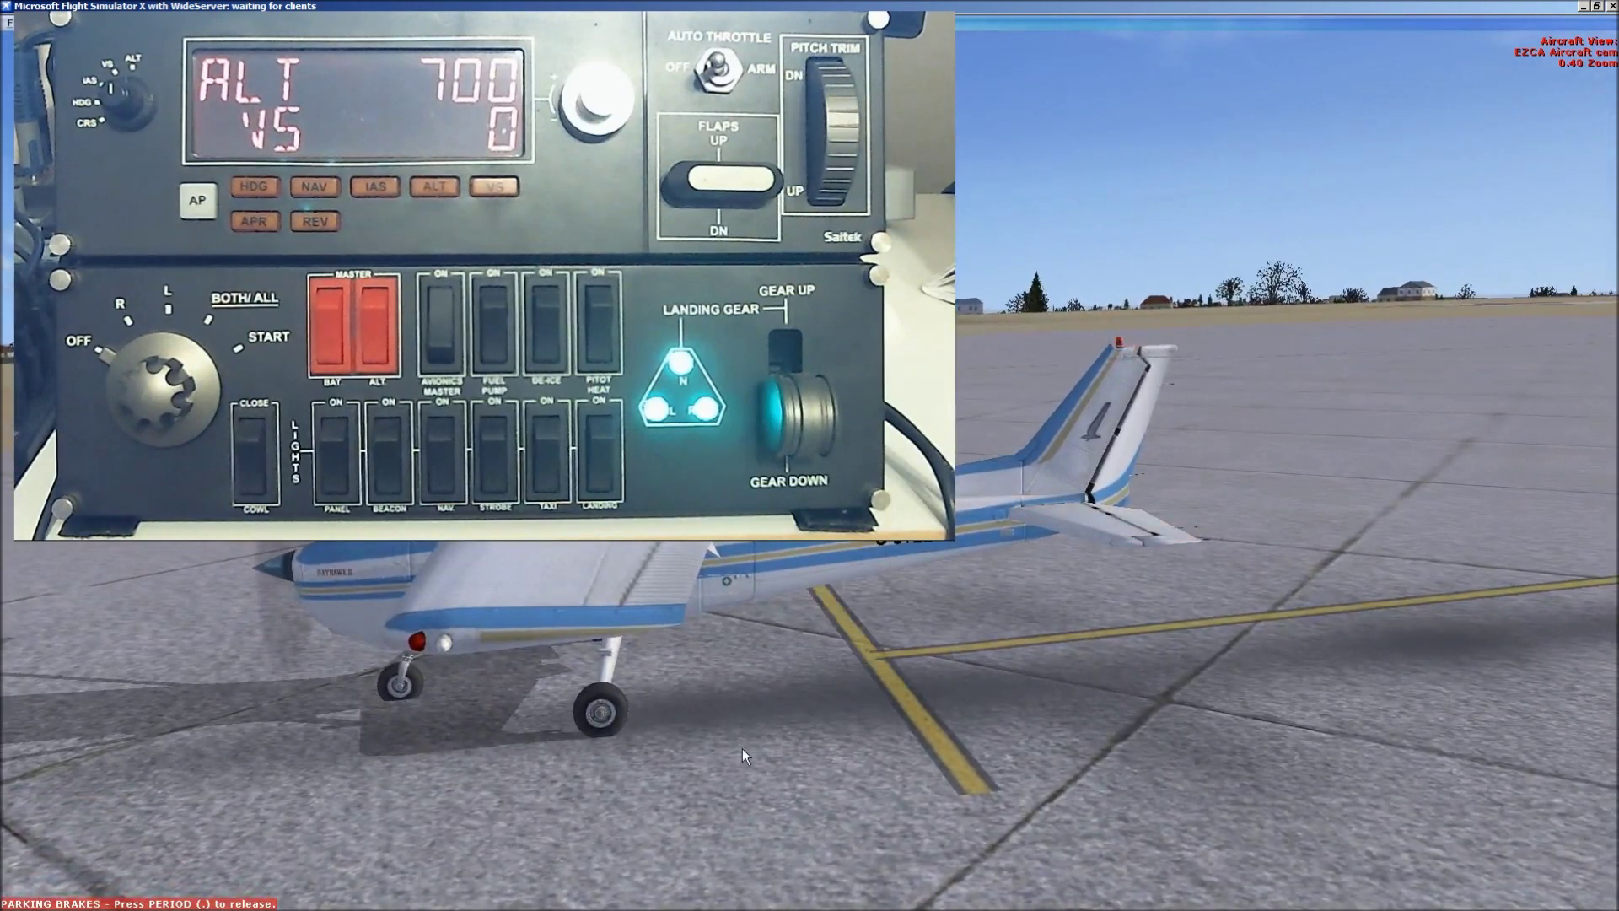
middle_click(790, 742)
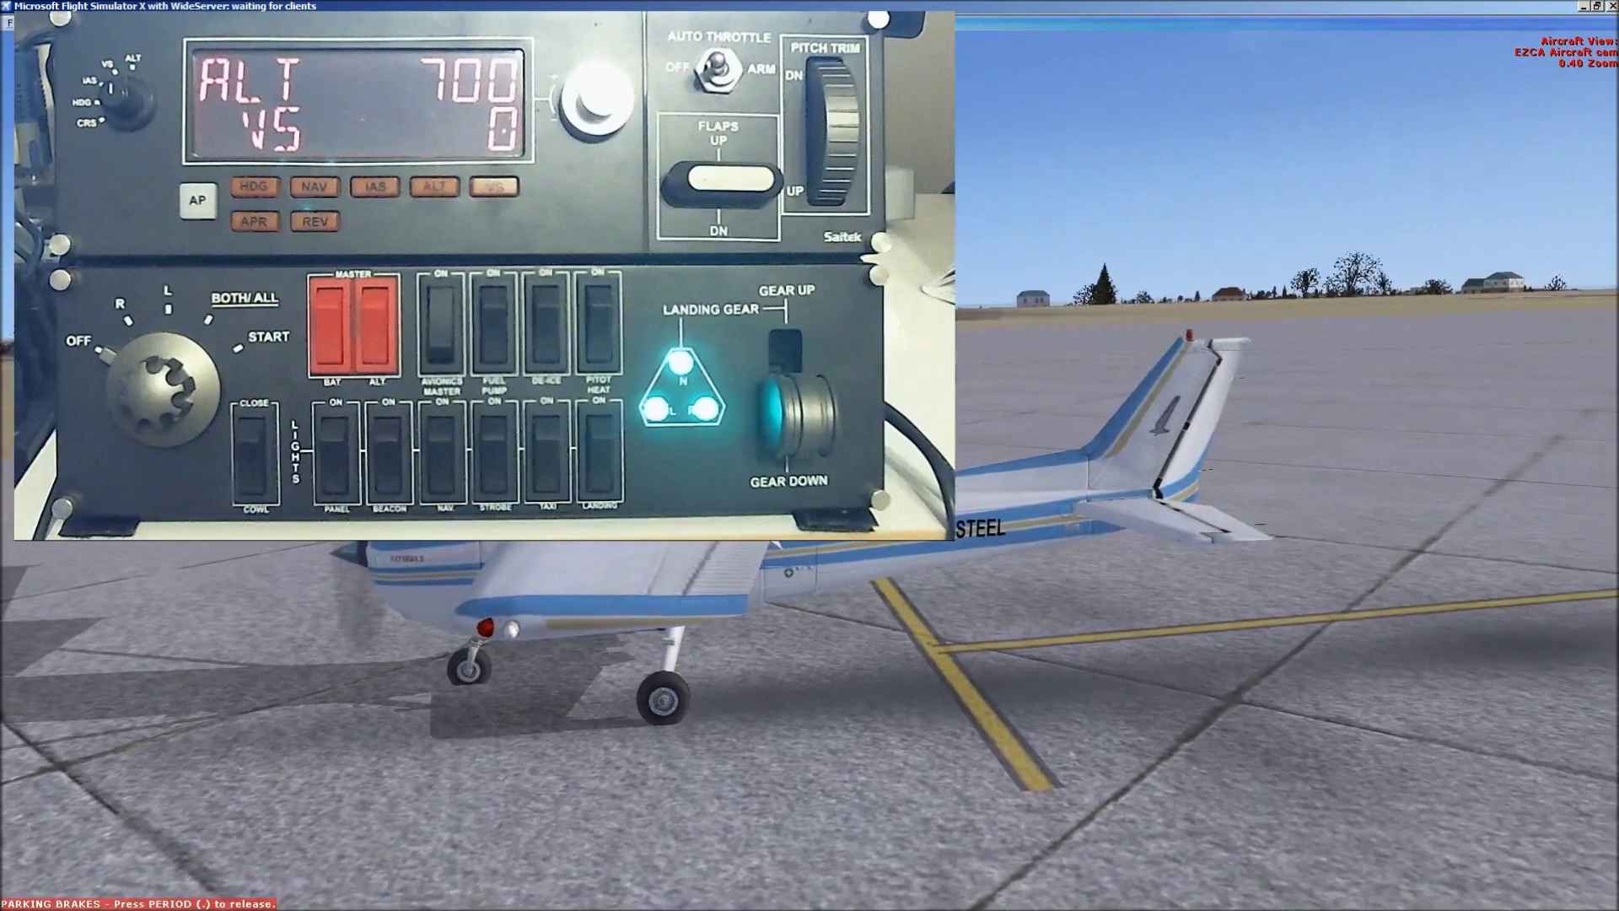
middle_click(788, 742)
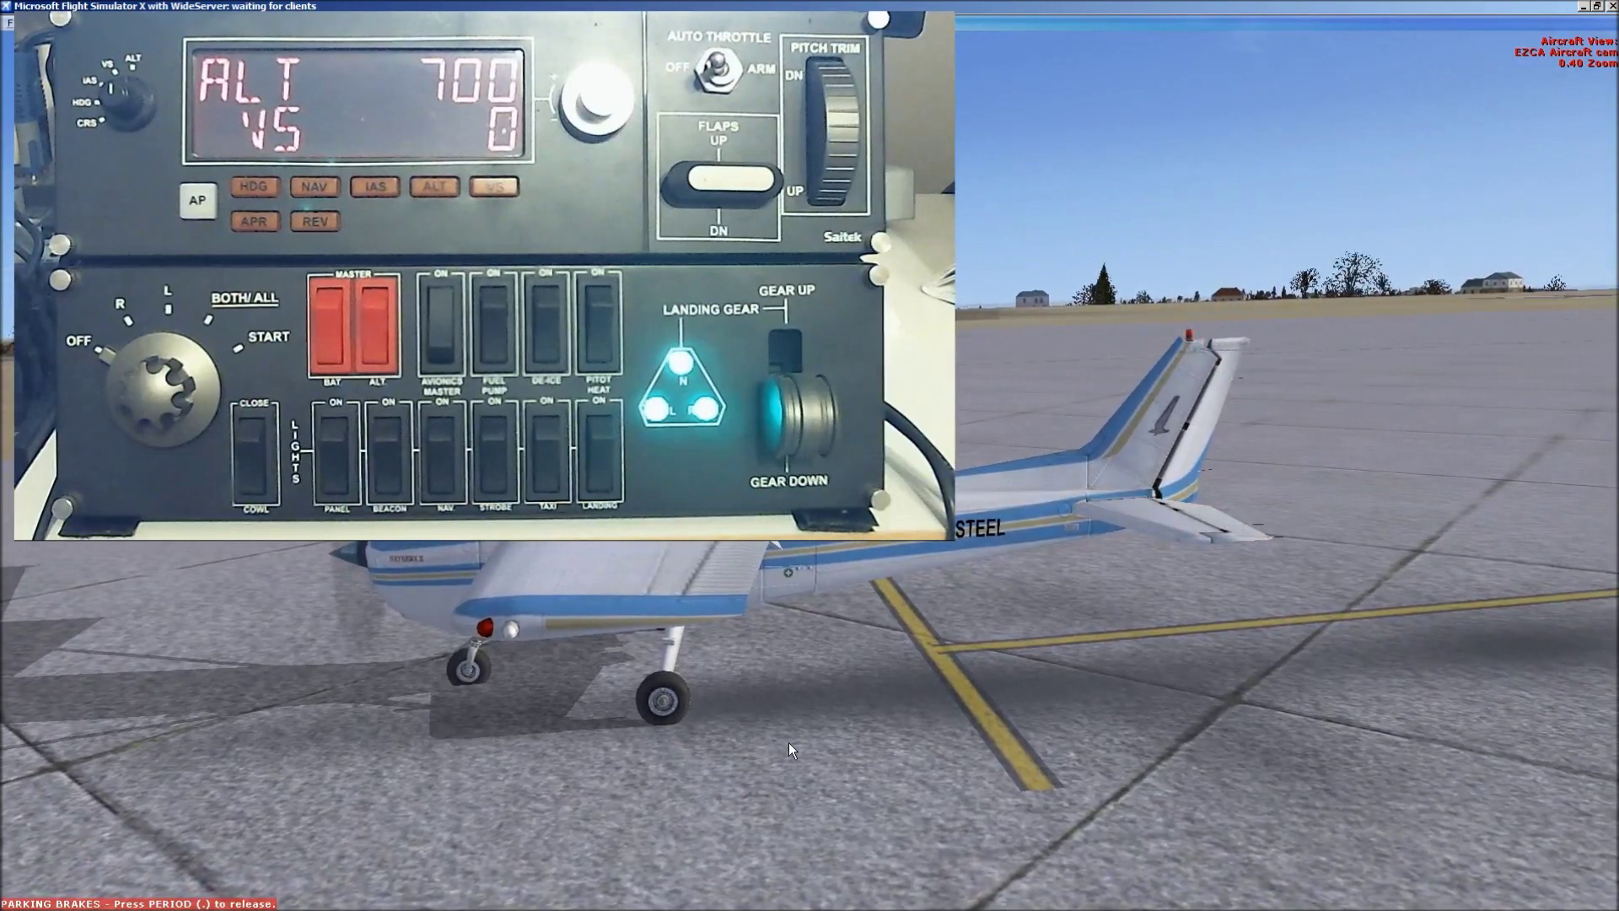
key("s")
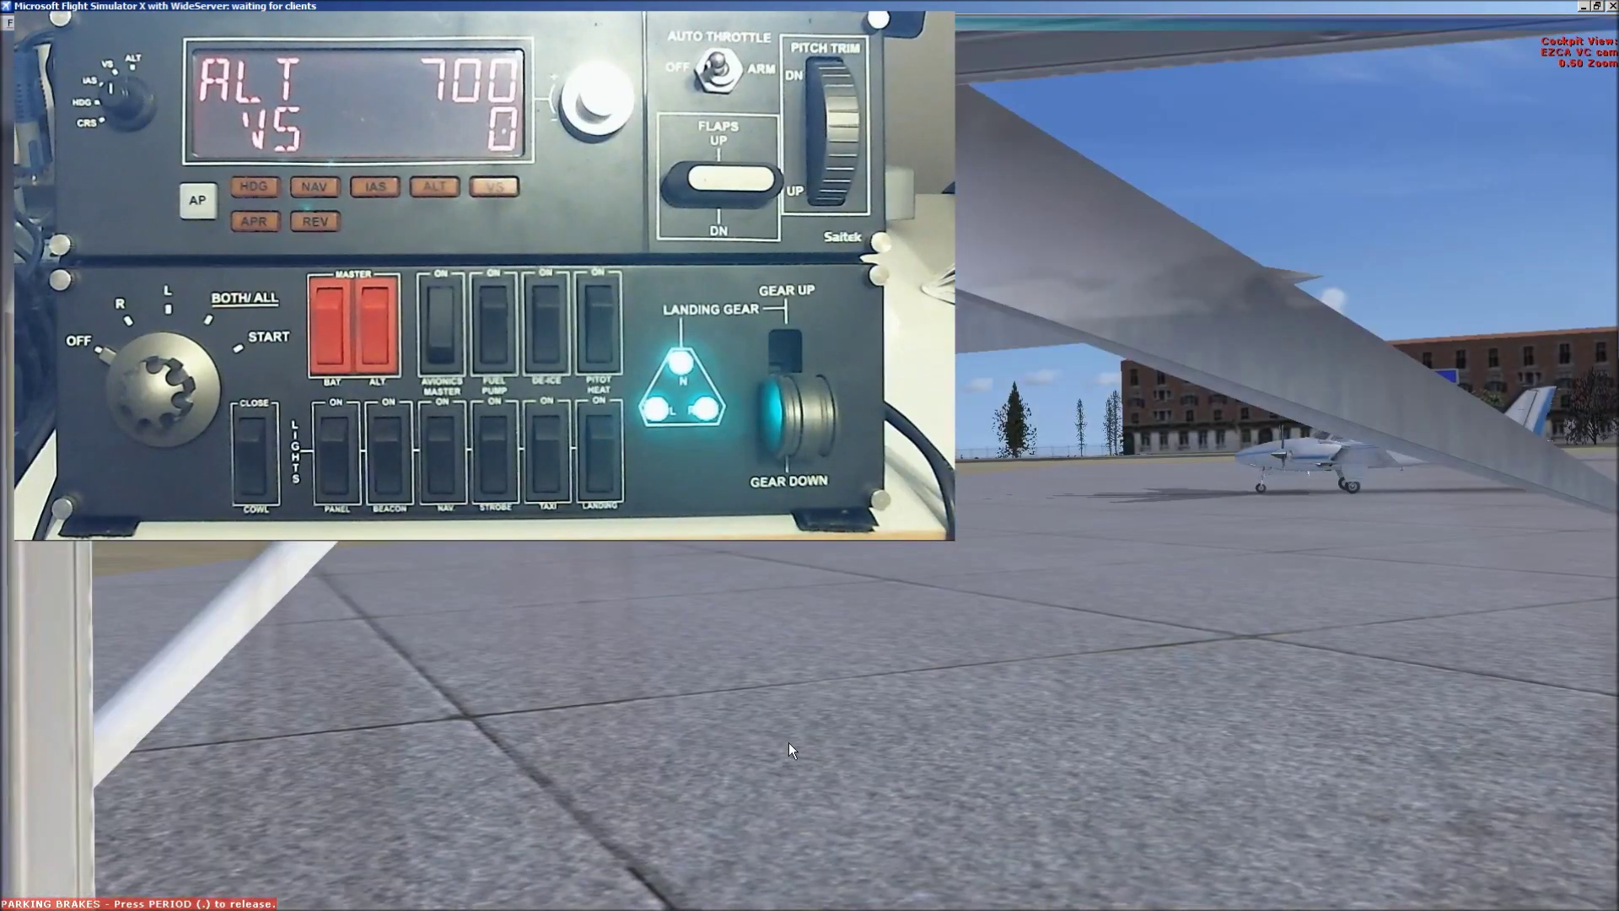
key("s")
left_click_drag(787, 742, 624, 742)
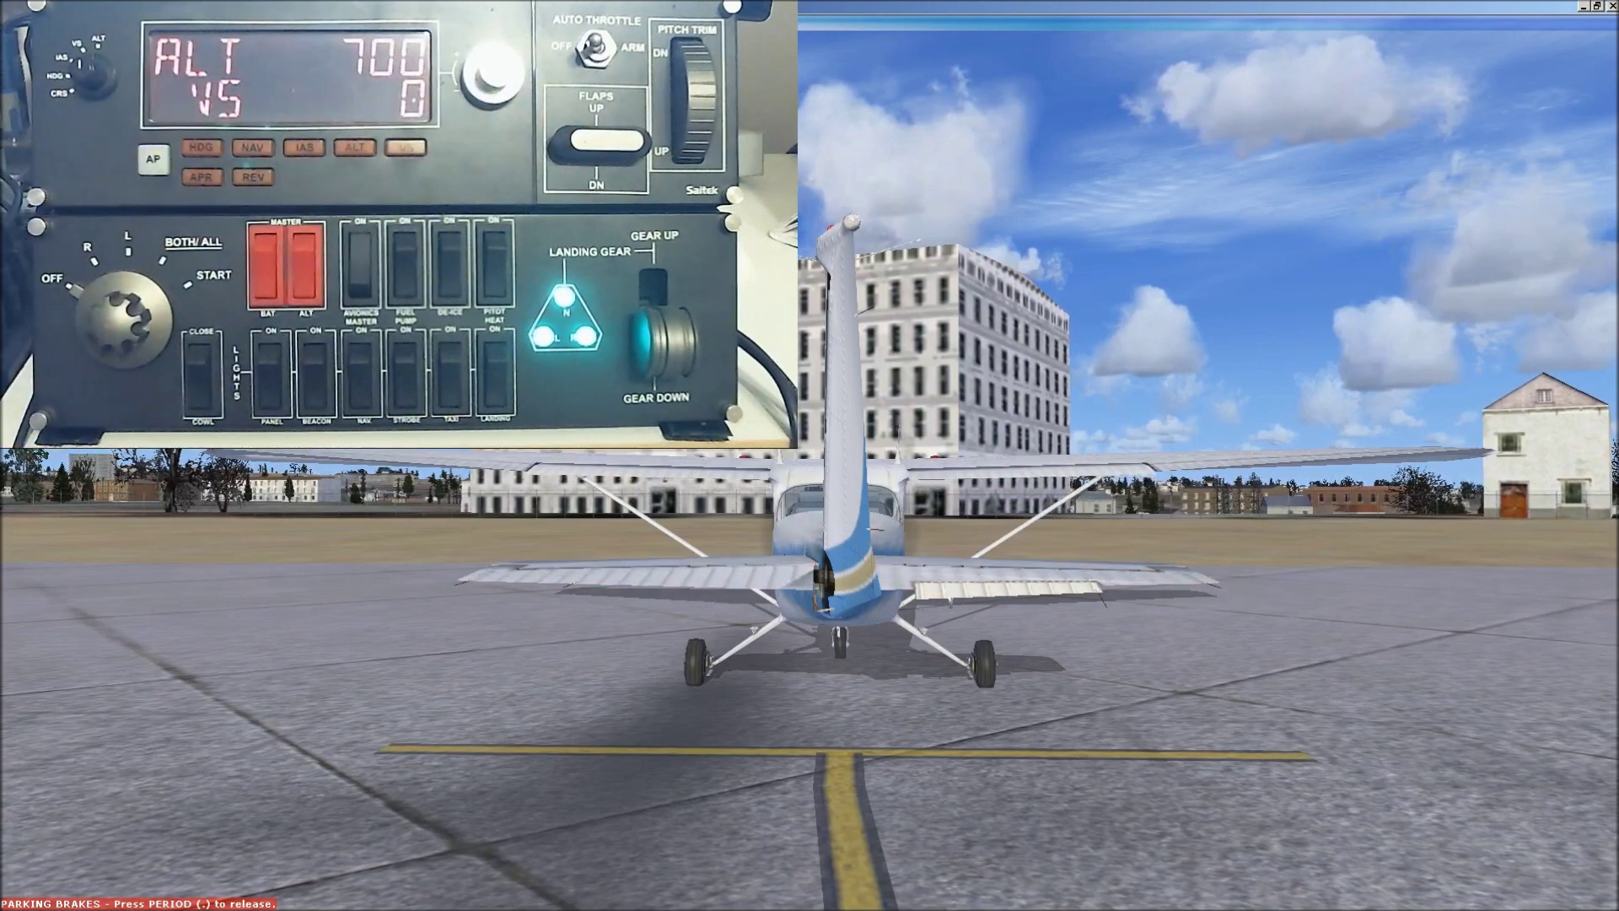
key("F9")
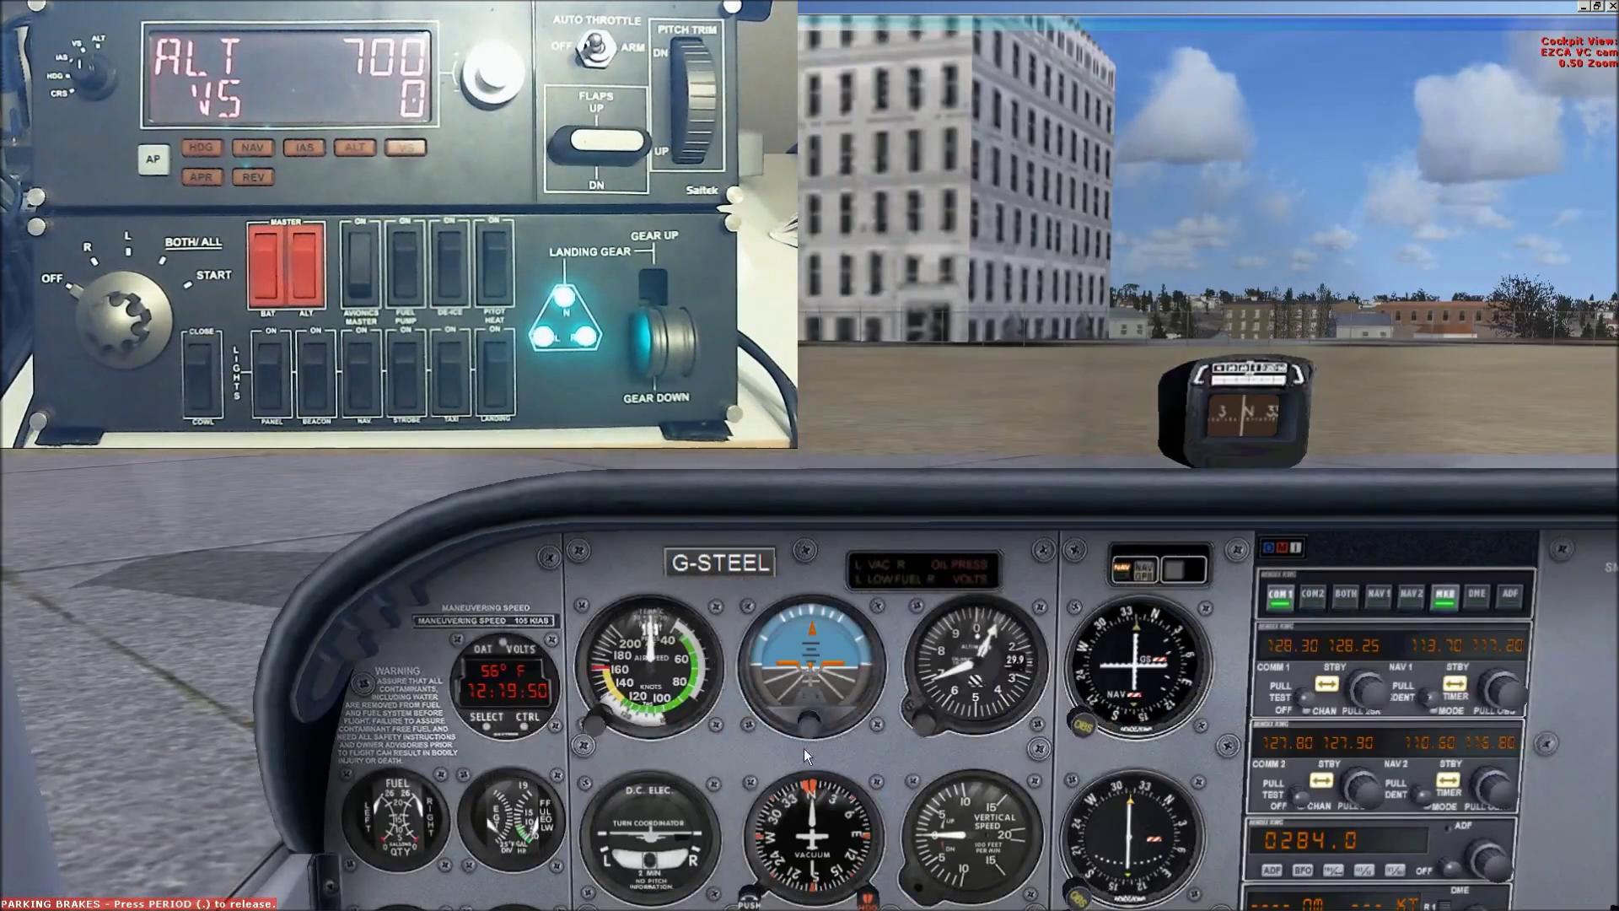
Return to SPAD.neXt and review the Pro Yoke, both Quadrants, G27 Racing Wheel, rudder pedals, Switch Panel and Multi Panel device pages
mouse_move(150, 904)
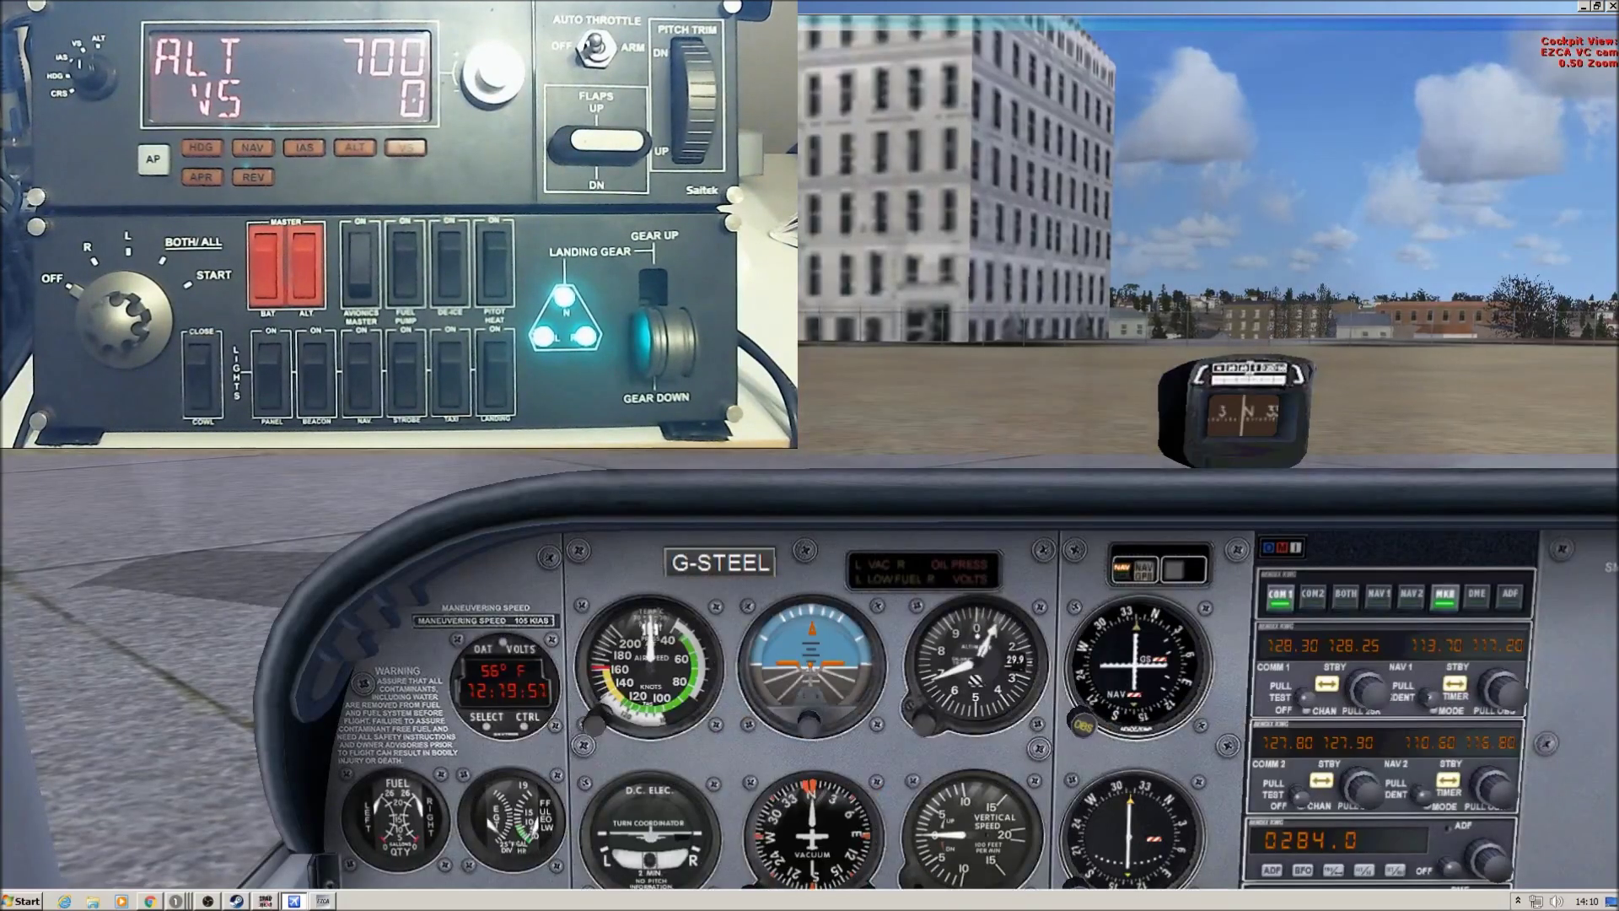
left_click(150, 901)
left_click(264, 900)
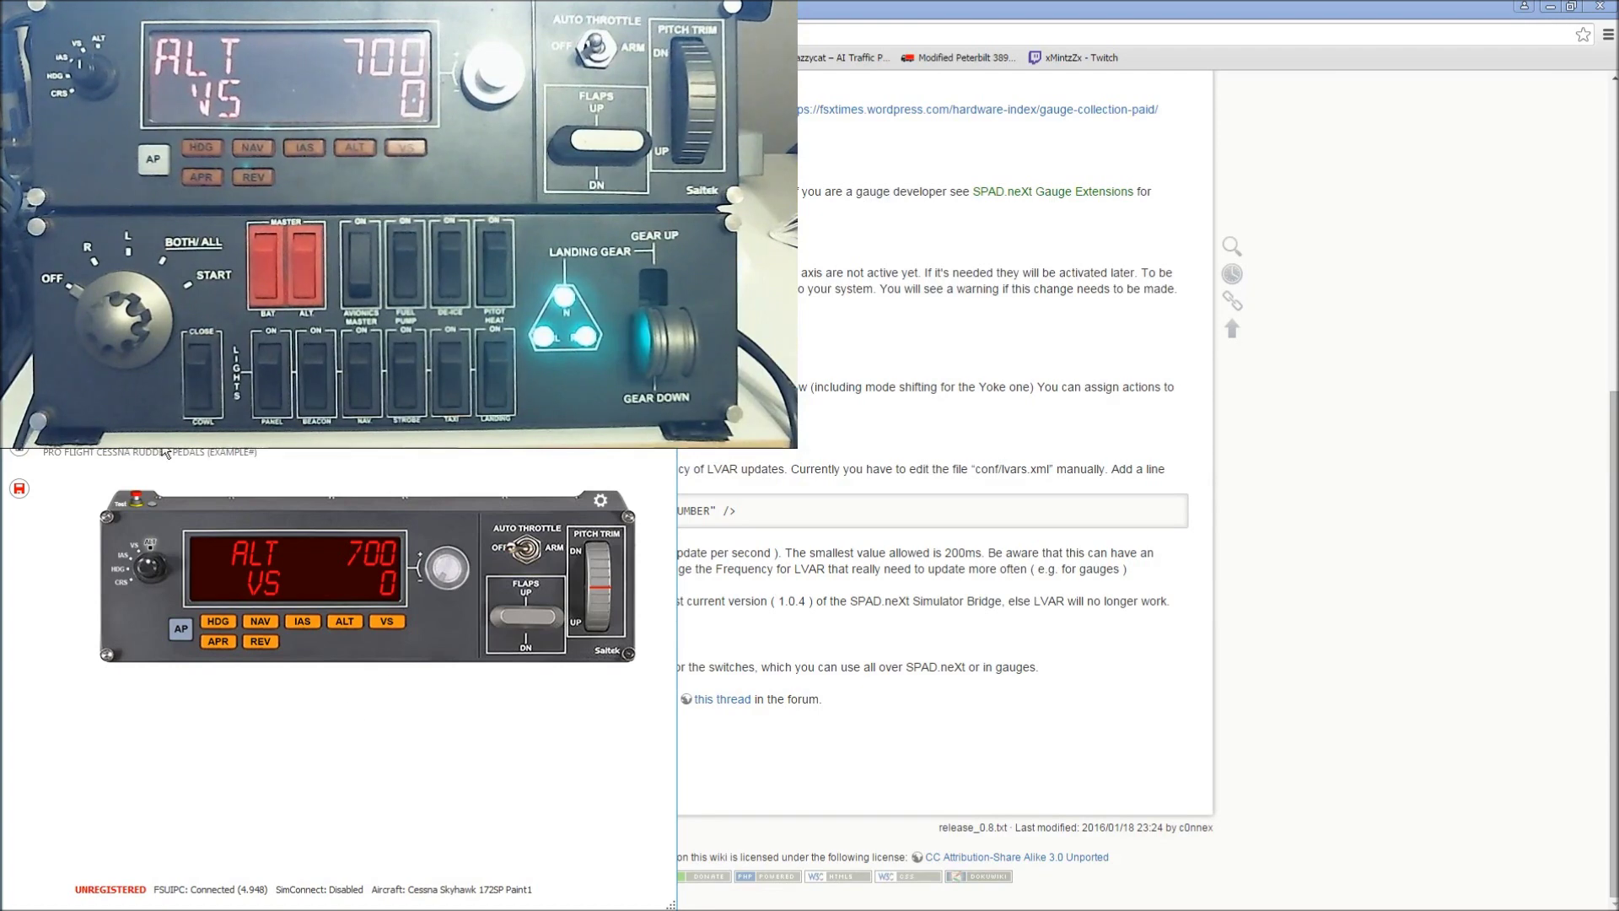
left_click(211, 451)
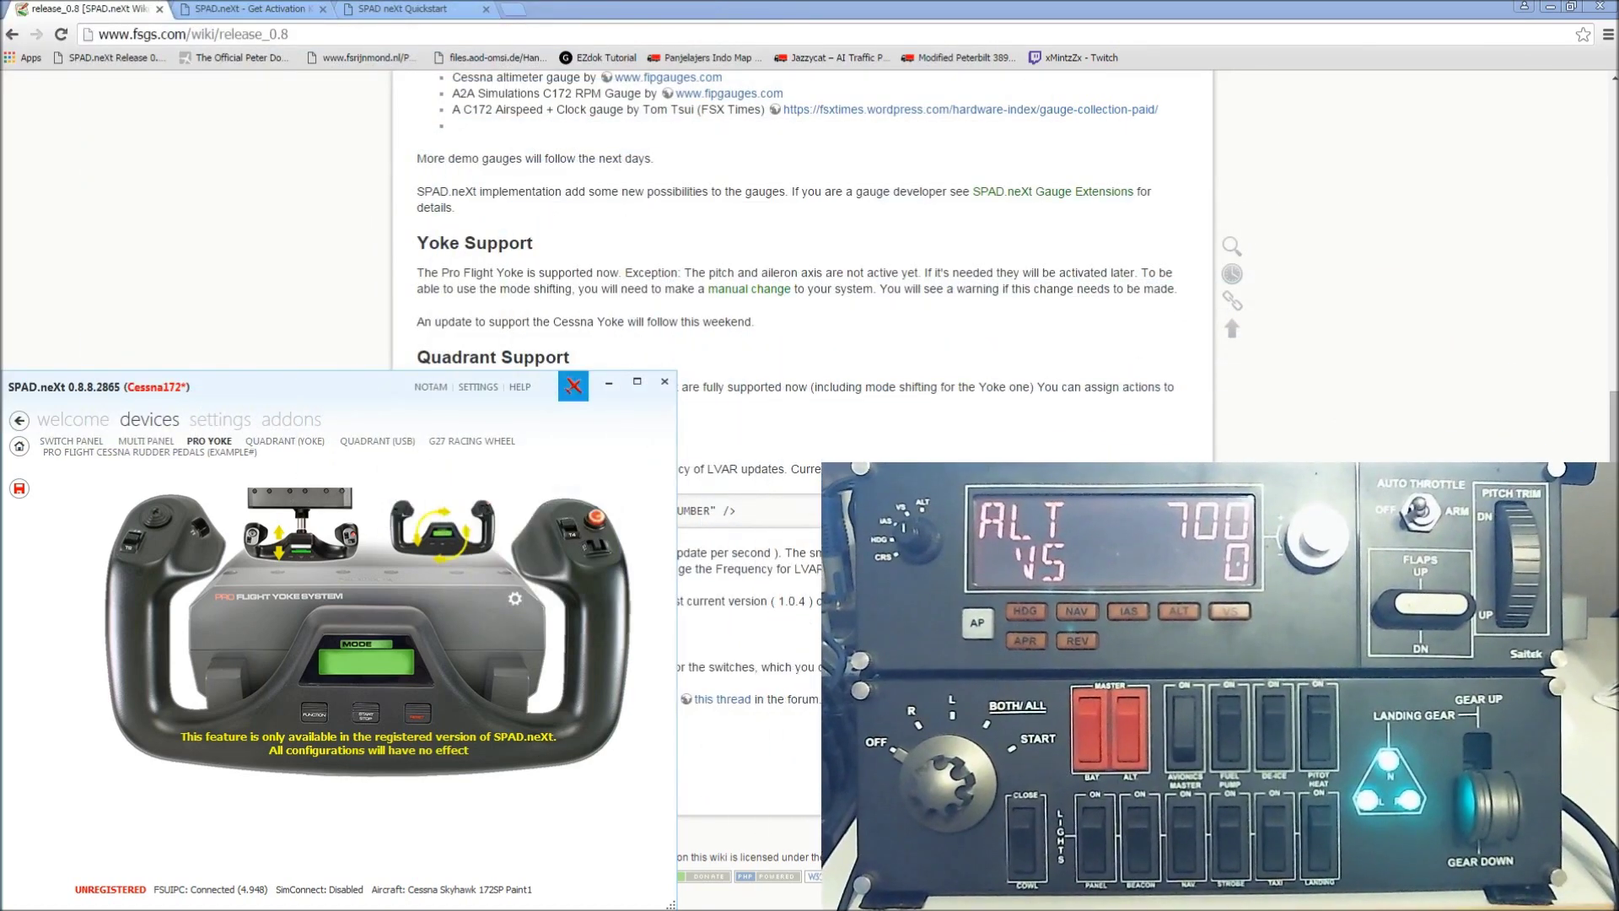
left_click(302, 441)
left_click(367, 442)
left_click(458, 445)
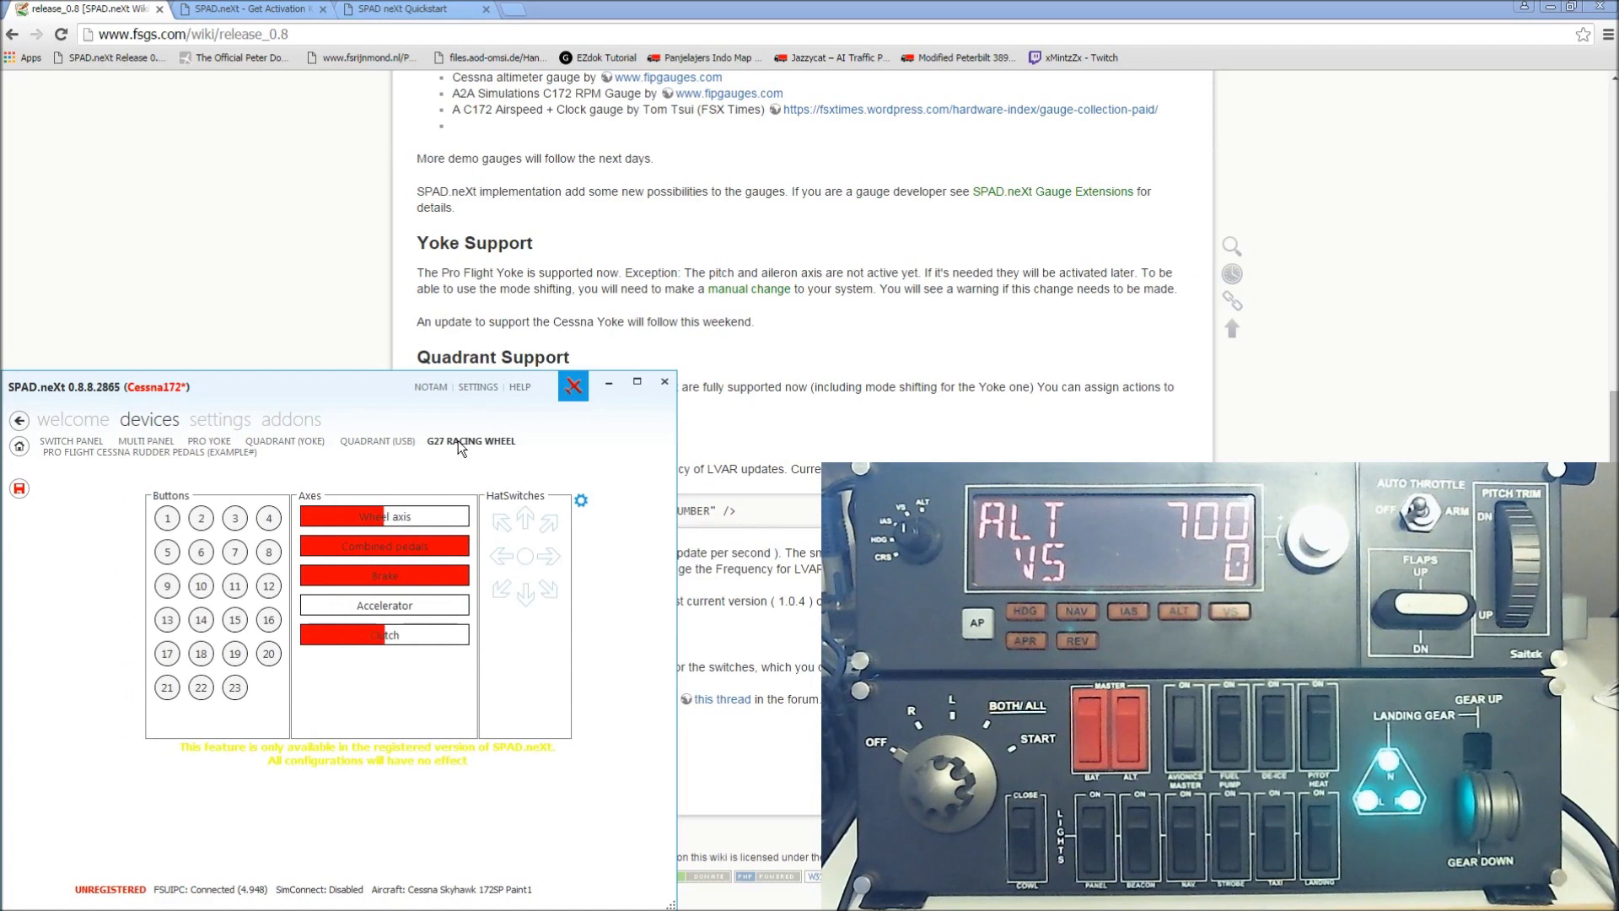
left_click(123, 451)
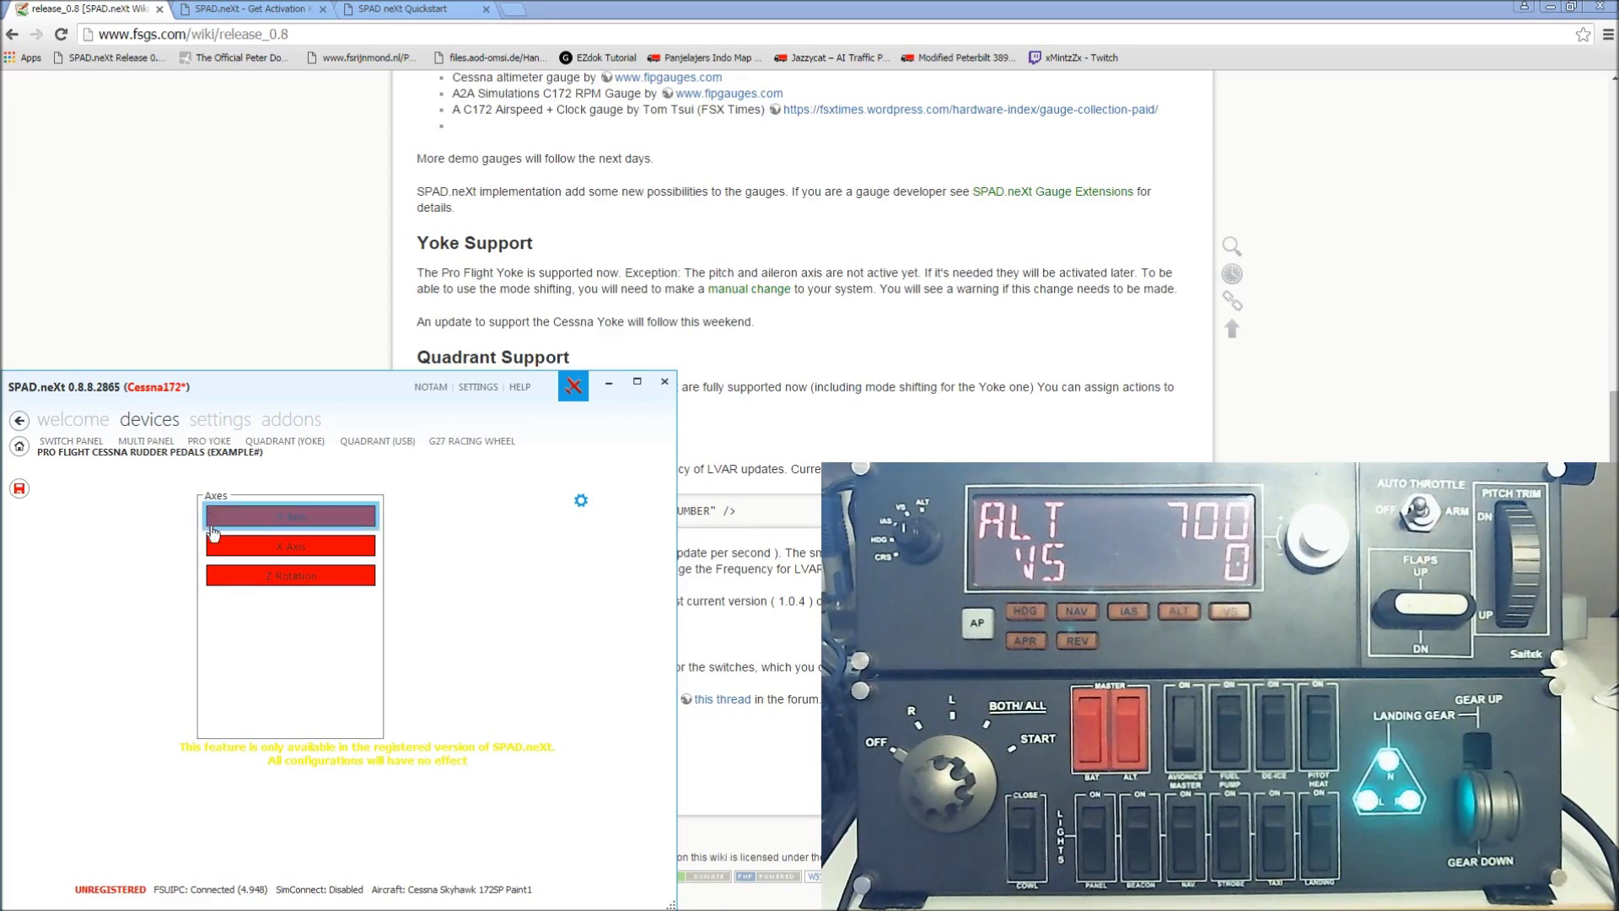
left_click(69, 441)
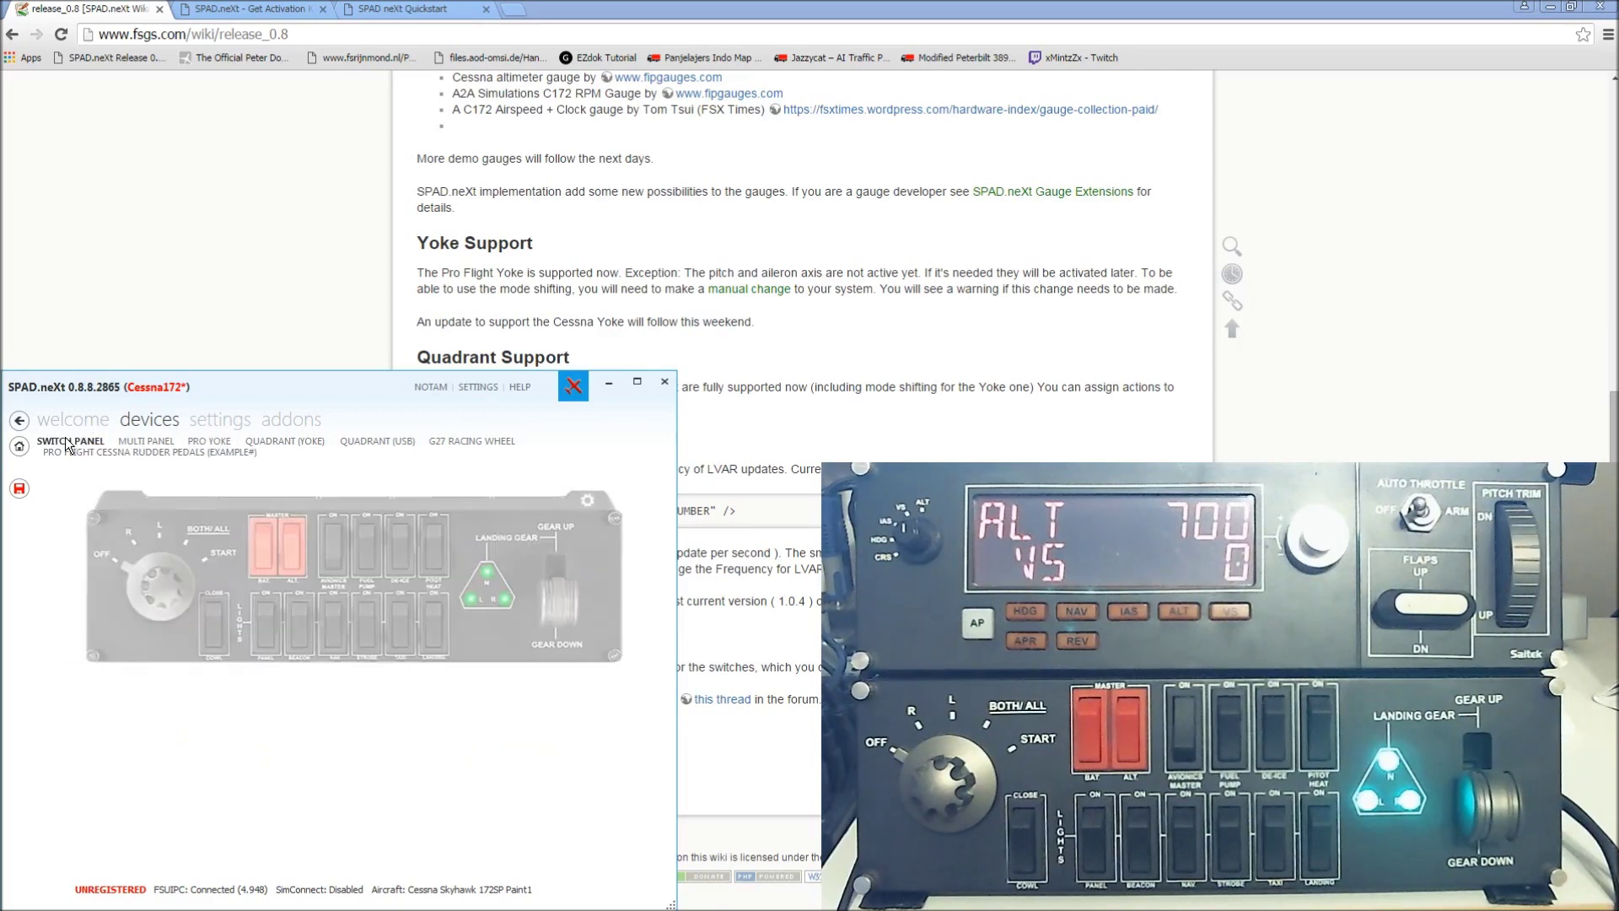
left_click(131, 443)
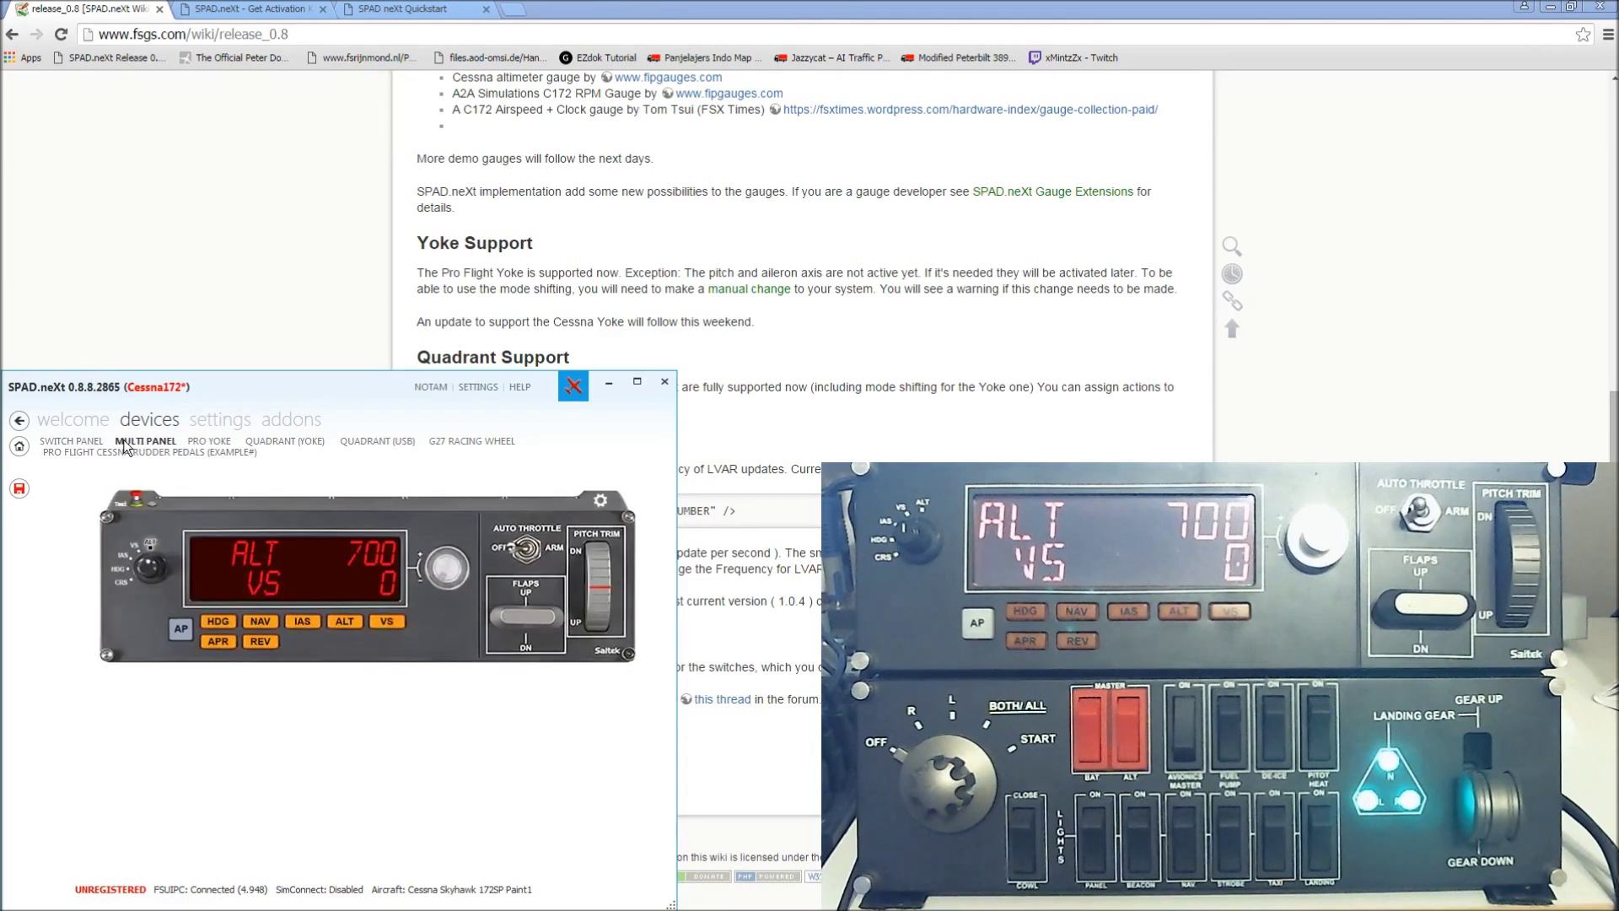